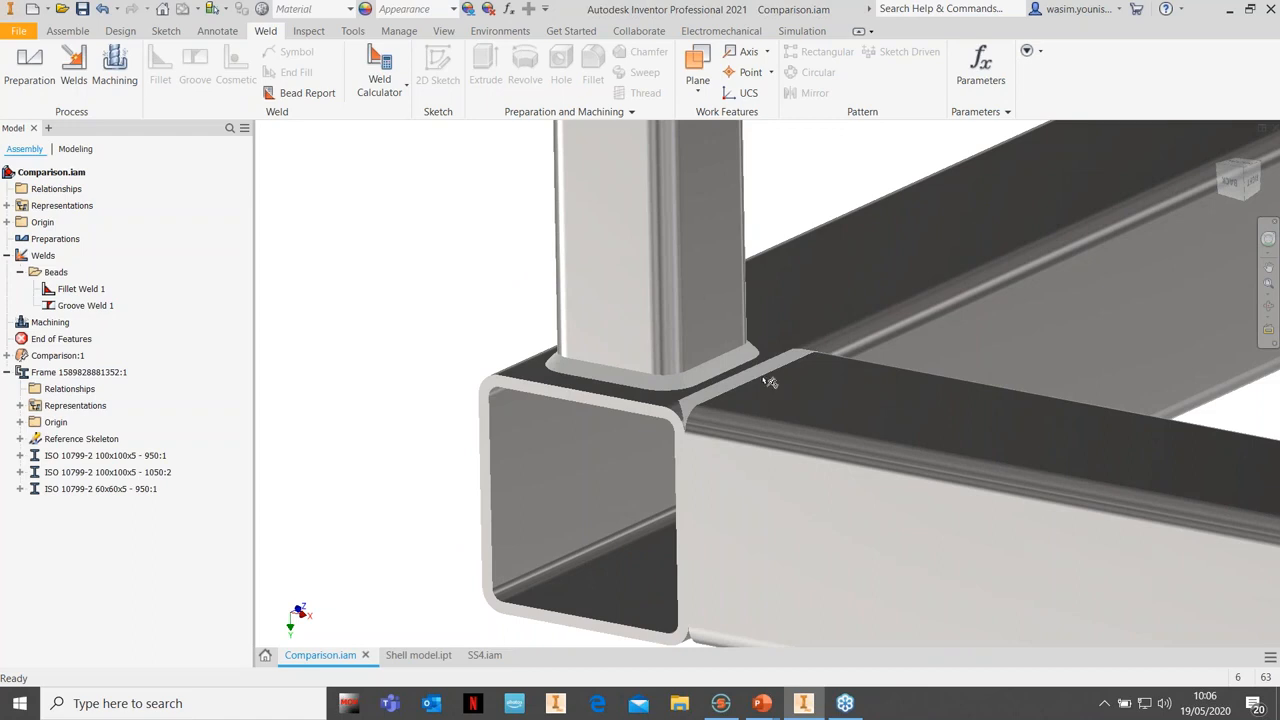
Examine the fillet and groove weld beads up close where the upright and the horizontal tubes meet at the frame corner
{"action": "scroll", "coordinate": [702, 410], "scroll_direction": "down", "scroll_amount": 3}
{"action": "scroll", "coordinate": [641, 423], "scroll_direction": "down", "scroll_amount": 3}
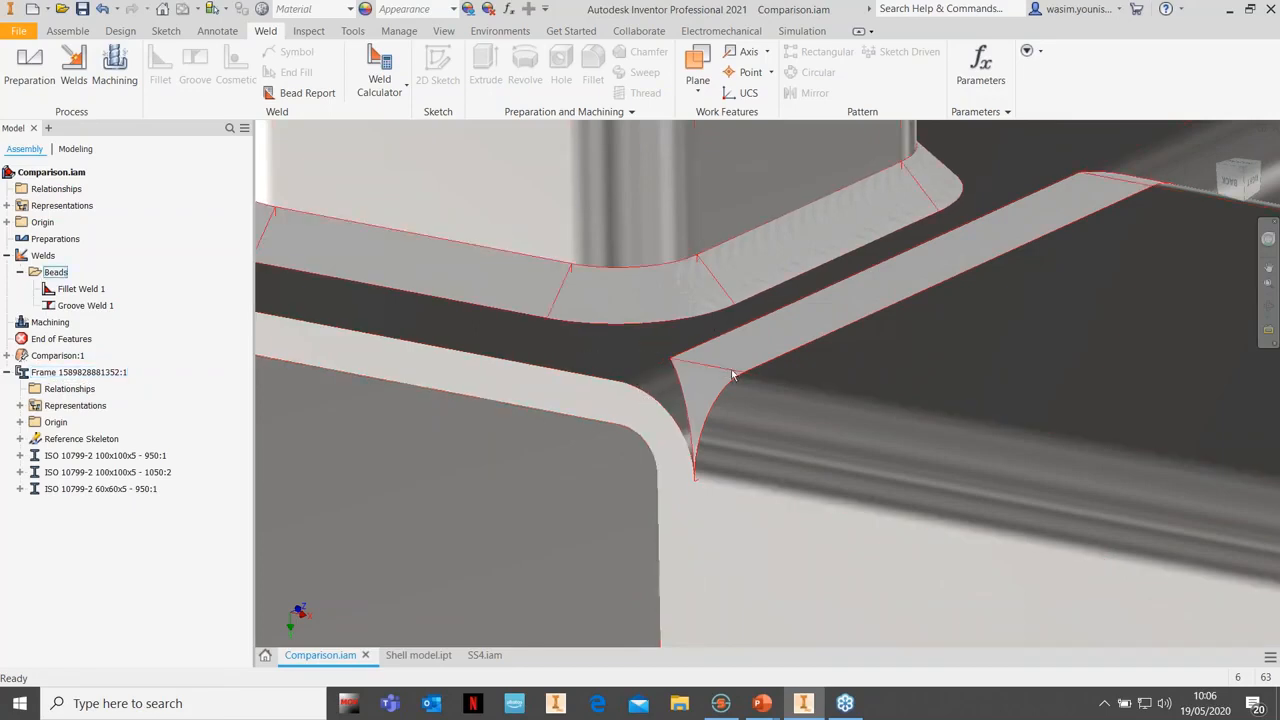
{"action": "scroll", "coordinate": [777, 367], "scroll_direction": "up", "scroll_amount": 2}
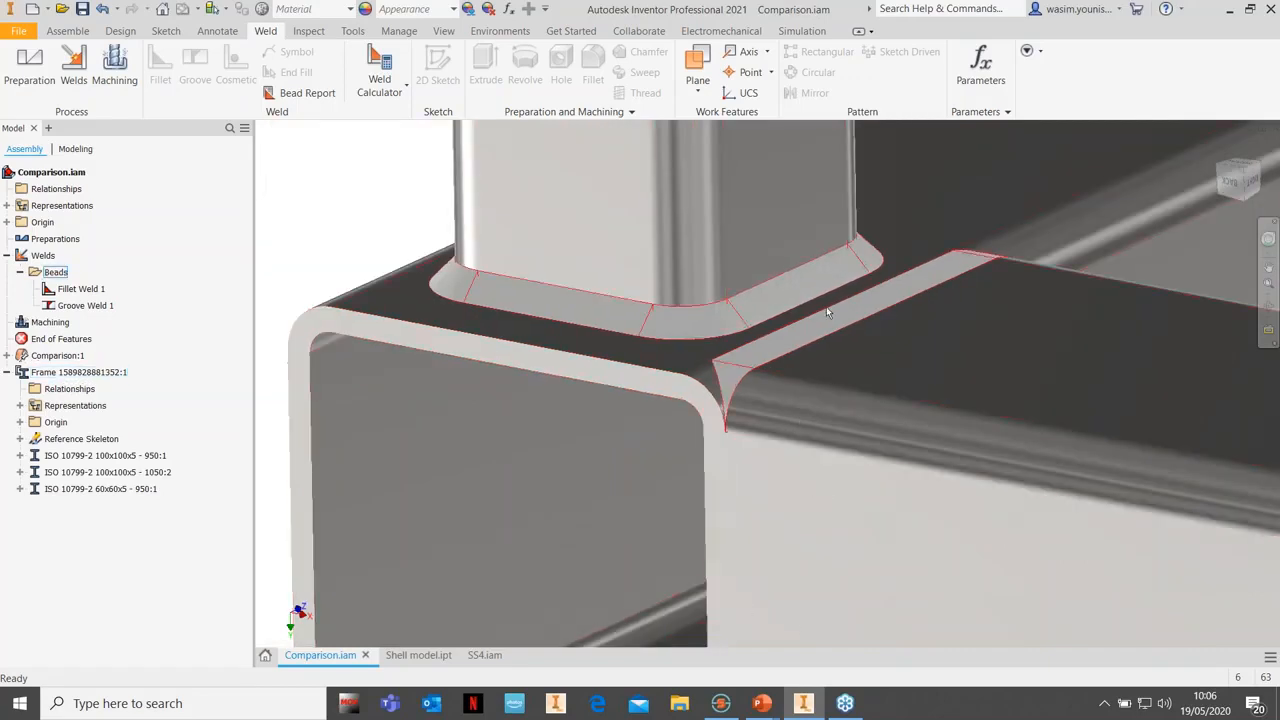
{"action": "scroll", "coordinate": [777, 371], "scroll_direction": "down", "scroll_amount": 2}
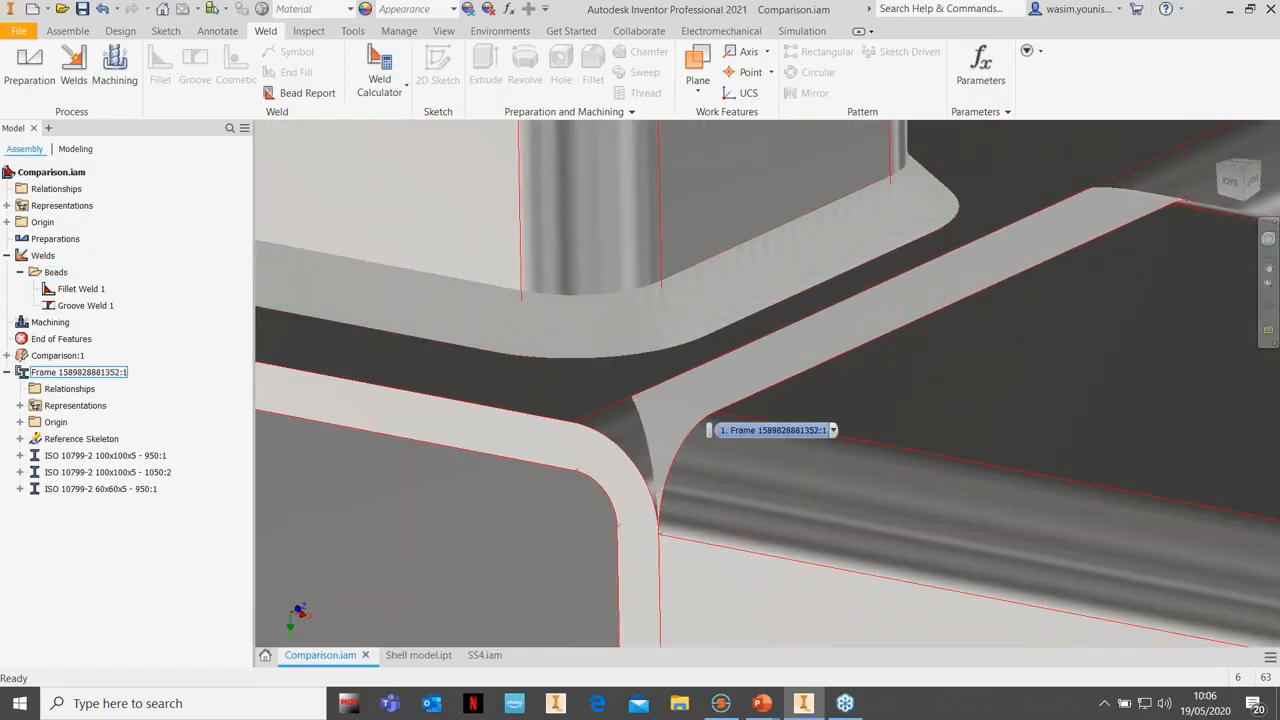
{"action": "scroll", "coordinate": [640, 383], "scroll_direction": "down", "scroll_amount": 2}
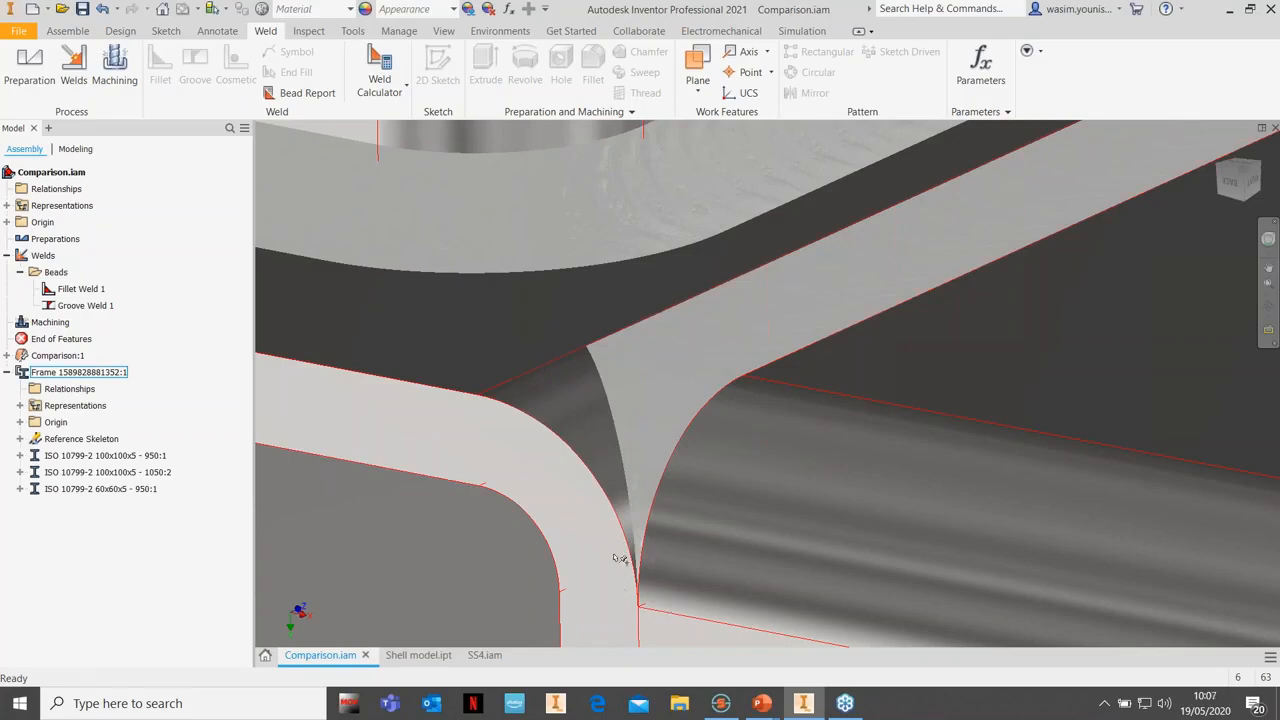
{"action": "scroll", "coordinate": [691, 545], "scroll_direction": "down", "scroll_amount": 3}
{"action": "scroll", "coordinate": [691, 551], "scroll_direction": "down", "scroll_amount": 2}
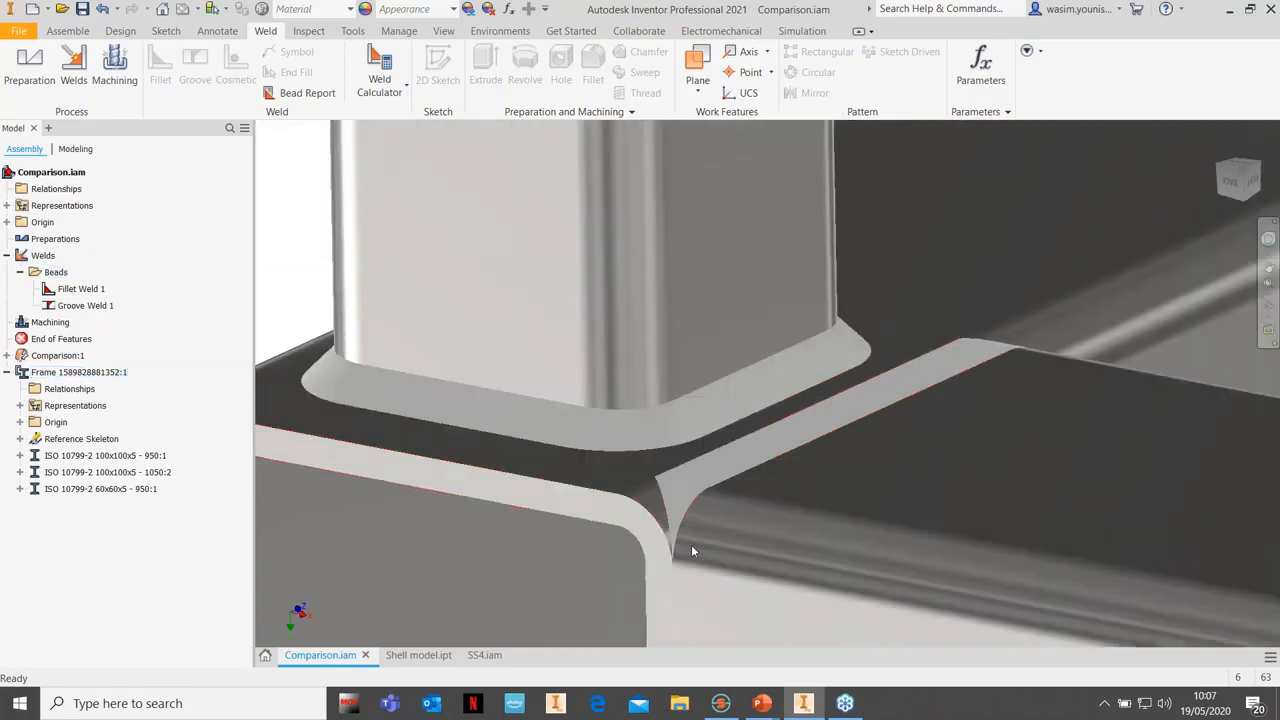
{"action": "scroll", "coordinate": [694, 520], "scroll_direction": "up", "scroll_amount": 1}
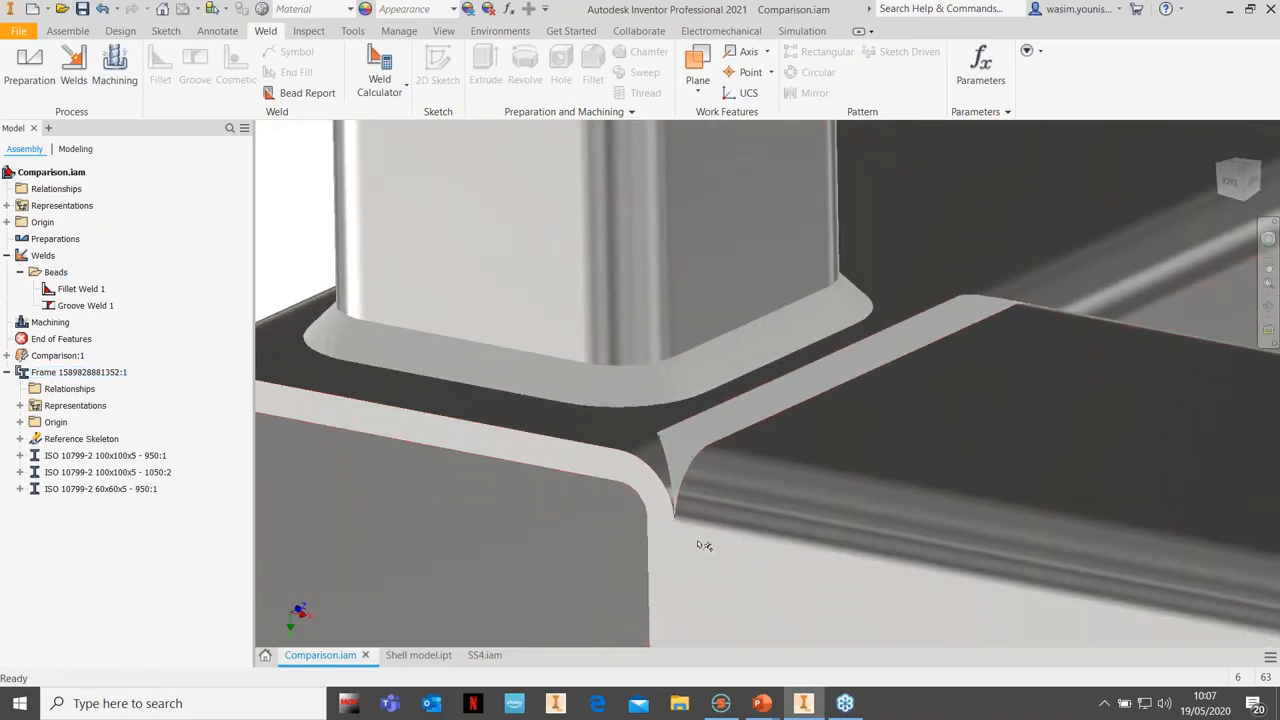
{"action": "left_click", "coordinate": [666, 540]}
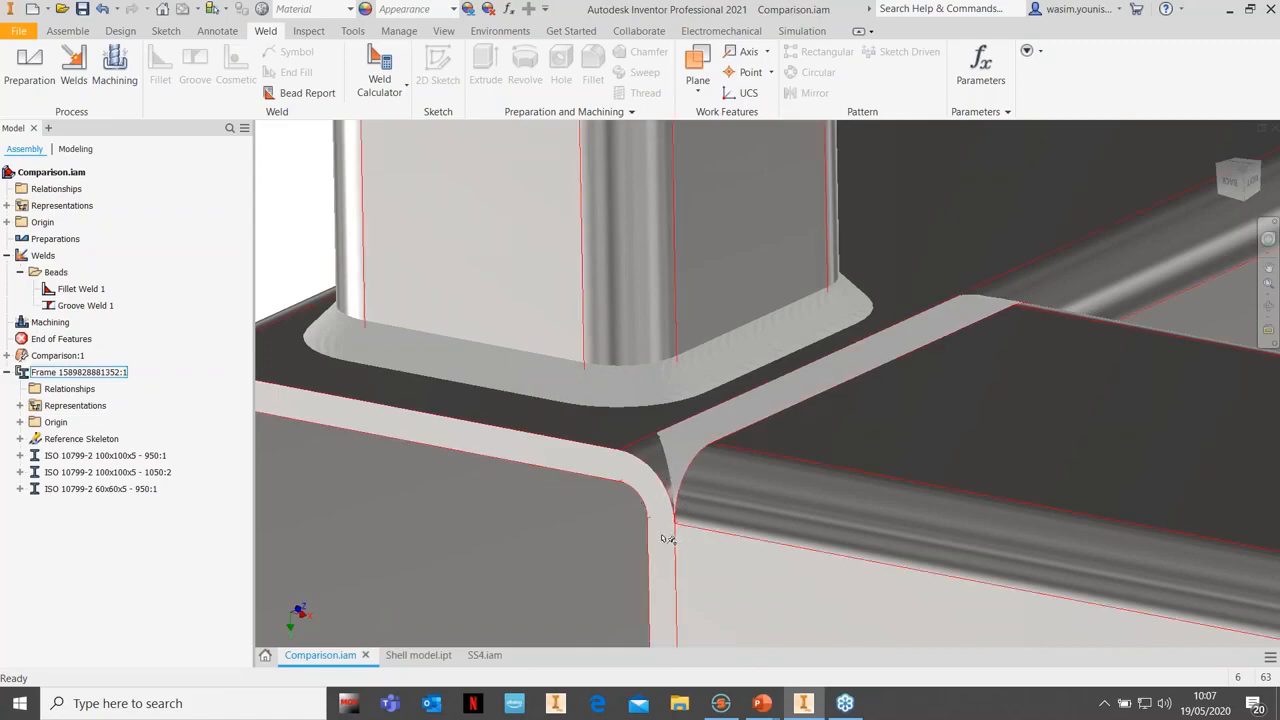
{"action": "key", "text": "Escape"}
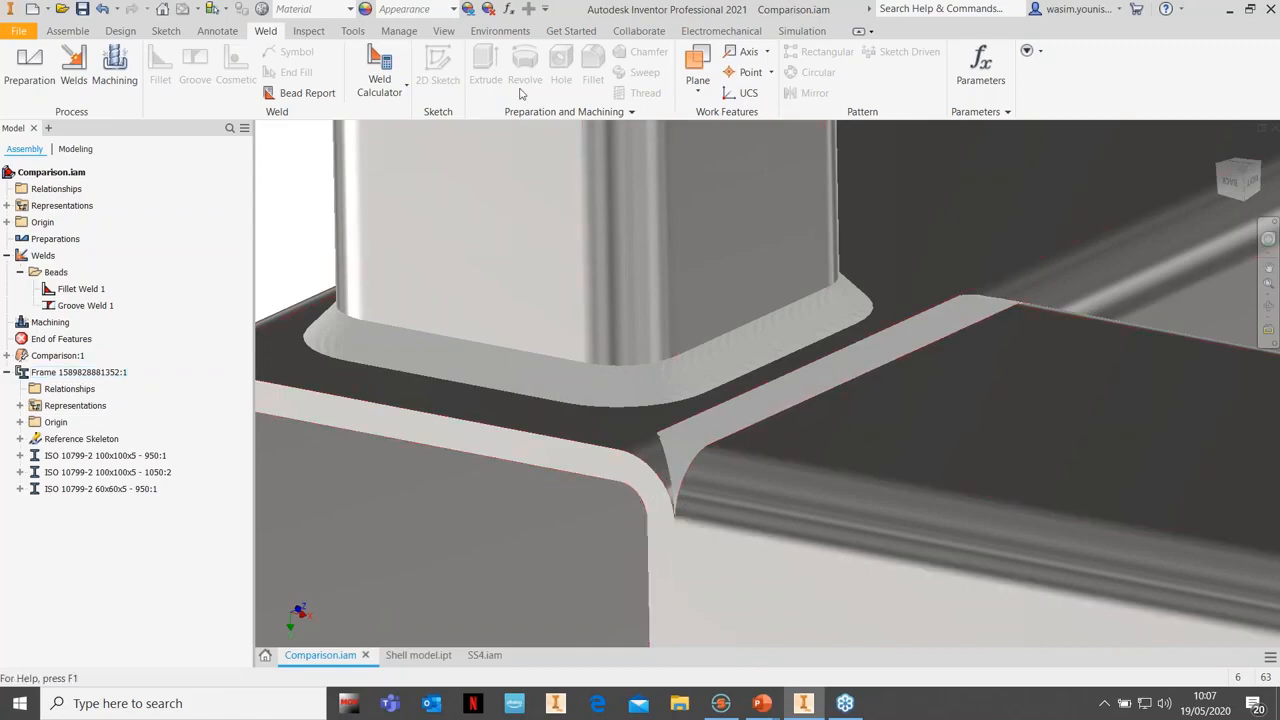
Open the Stress Analysis environment and create a single-point static analysis study with the default bonded contact settings
{"action": "left_click", "coordinate": [500, 33]}
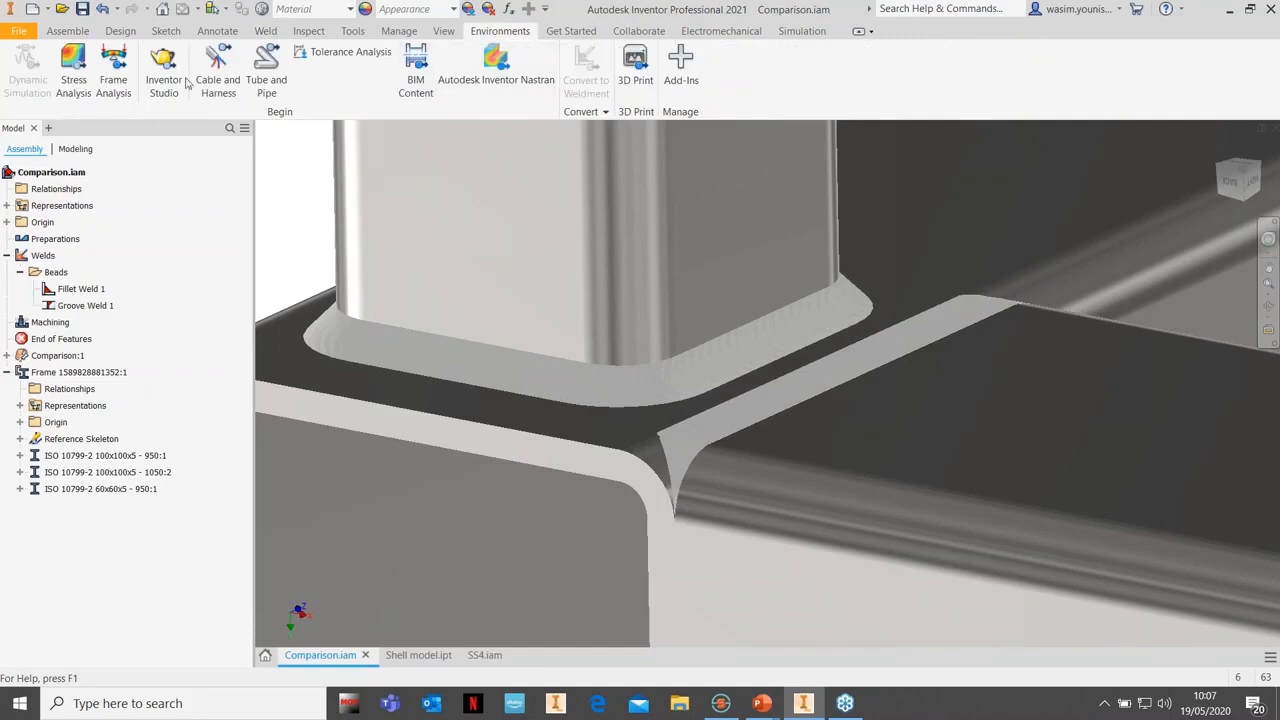
{"action": "left_click", "coordinate": [77, 74]}
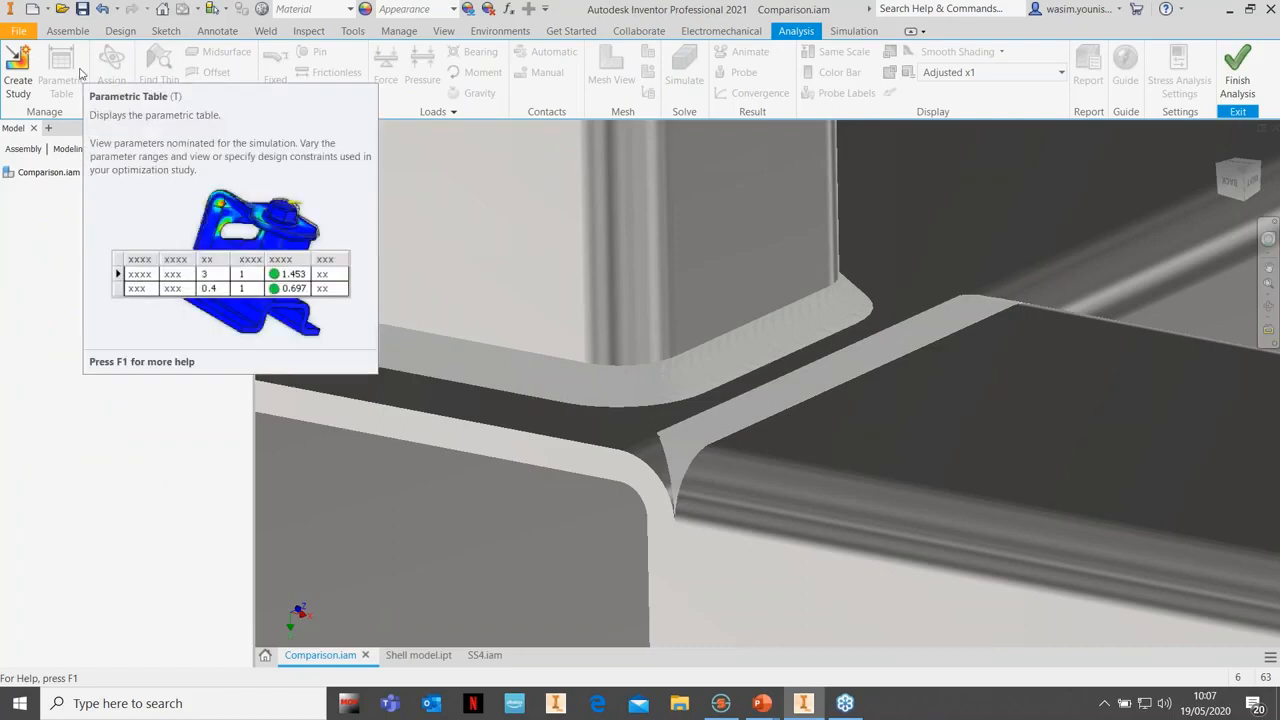
{"action": "left_click", "coordinate": [24, 76]}
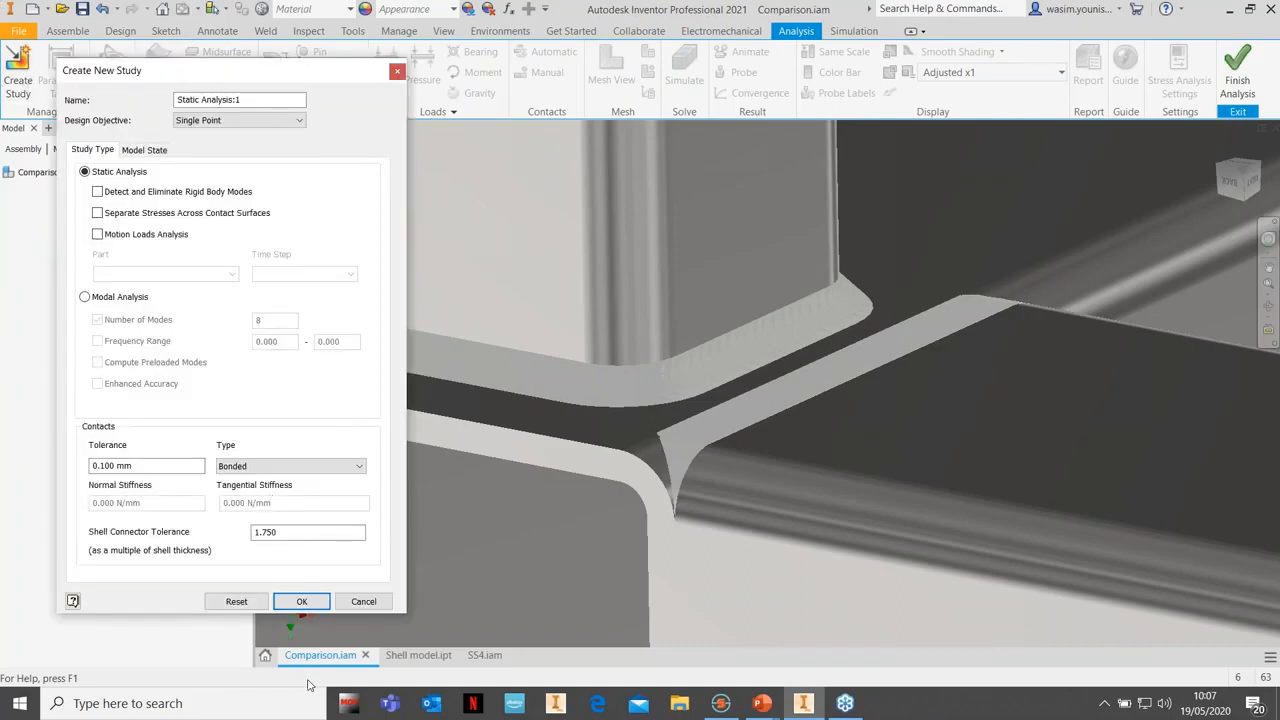
{"action": "left_click", "coordinate": [301, 601]}
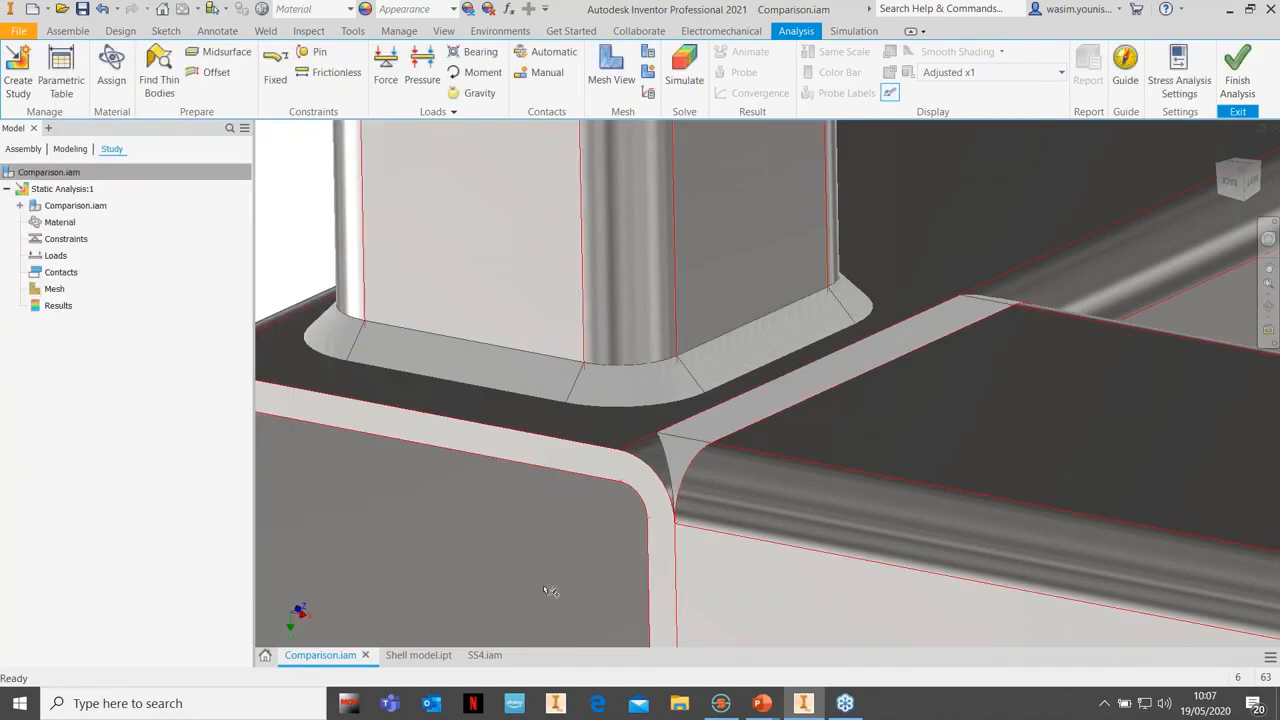
Generate automatic contacts for the welded frame and expand the list of bonded contacts
{"action": "scroll", "coordinate": [602, 534], "scroll_direction": "up", "scroll_amount": 3}
{"action": "middle_click_drag", "start_coordinate": [590, 538], "coordinate": [602, 398]}
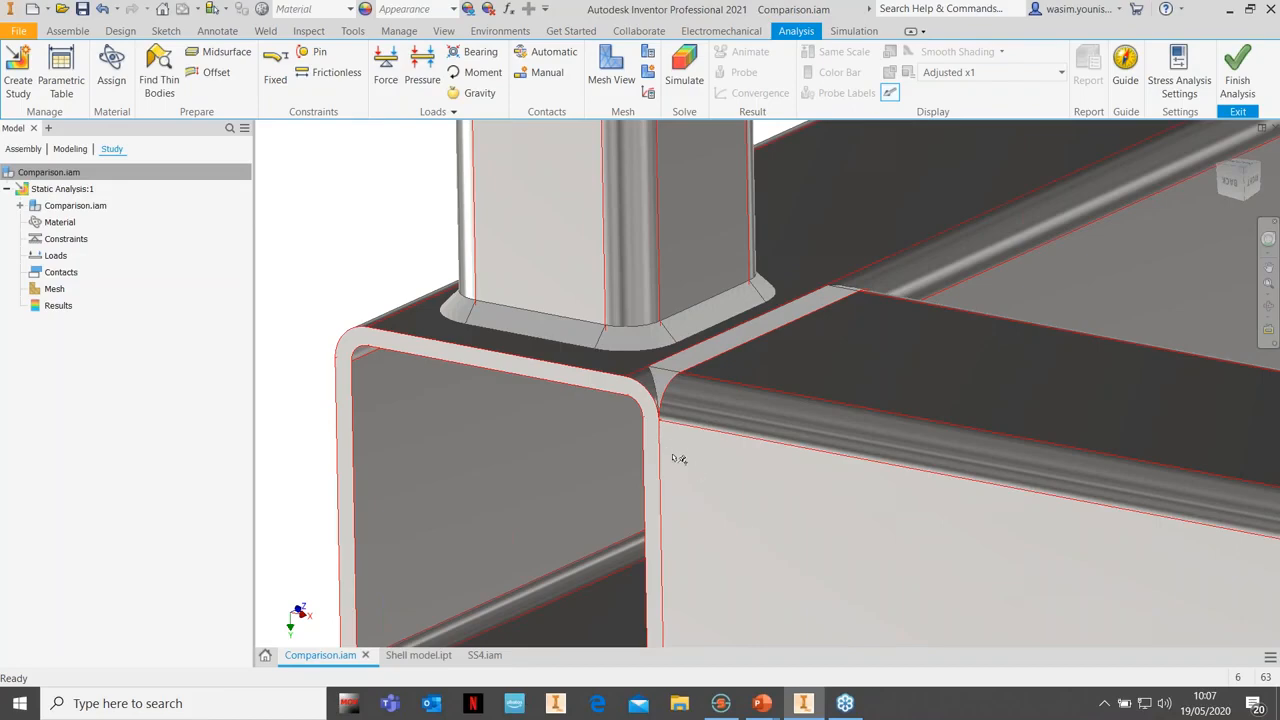
{"action": "middle_click_drag", "start_coordinate": [732, 484], "coordinate": [694, 463]}
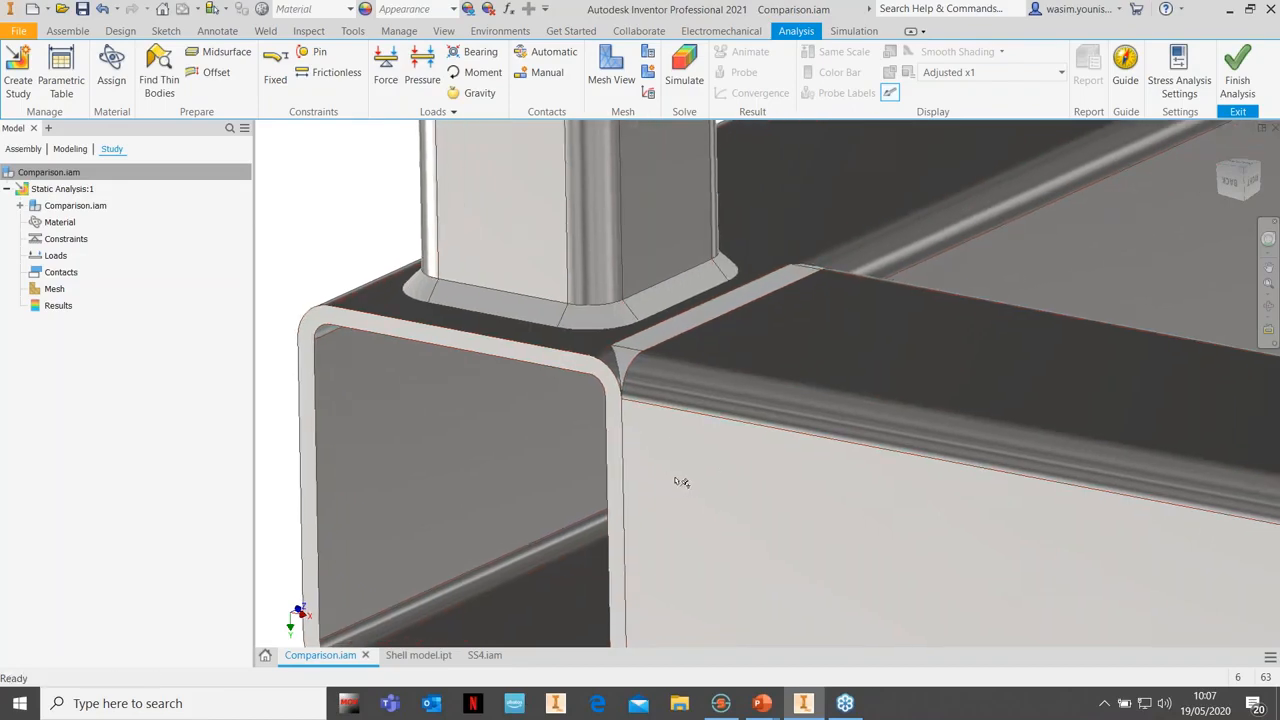
{"action": "left_click", "coordinate": [549, 55]}
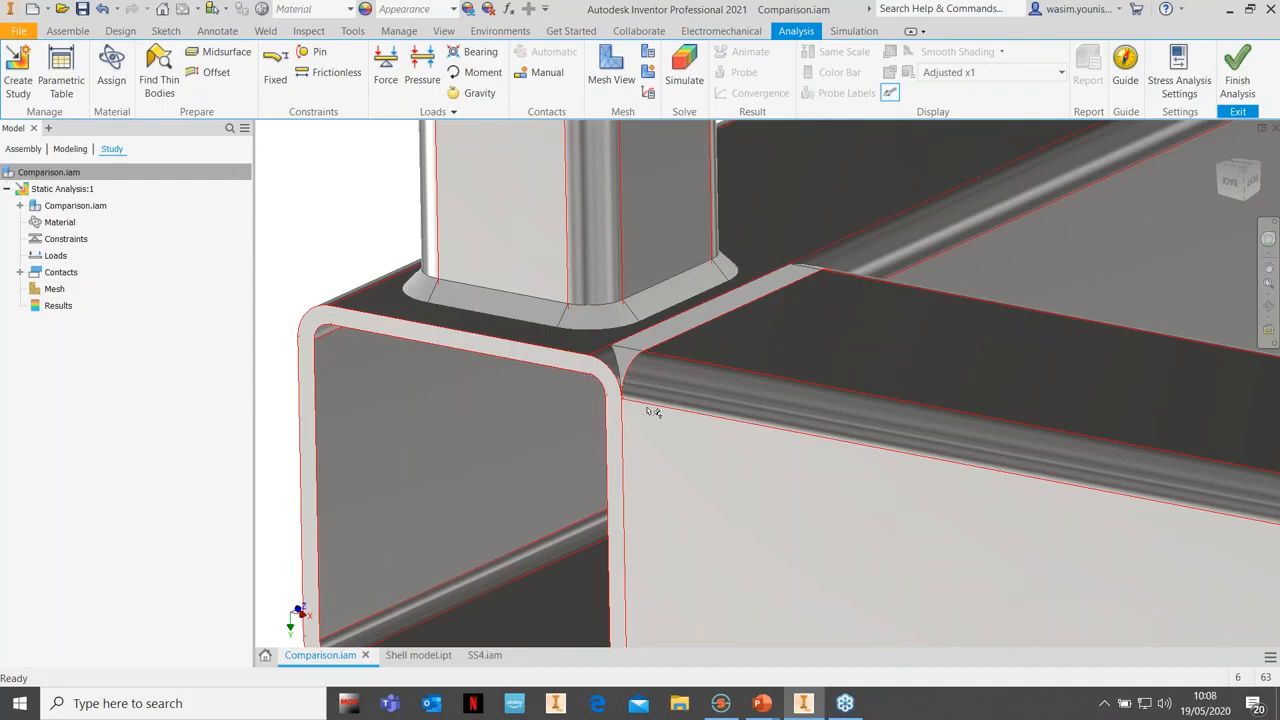
{"action": "left_click", "coordinate": [20, 272]}
{"action": "left_click", "coordinate": [33, 289]}
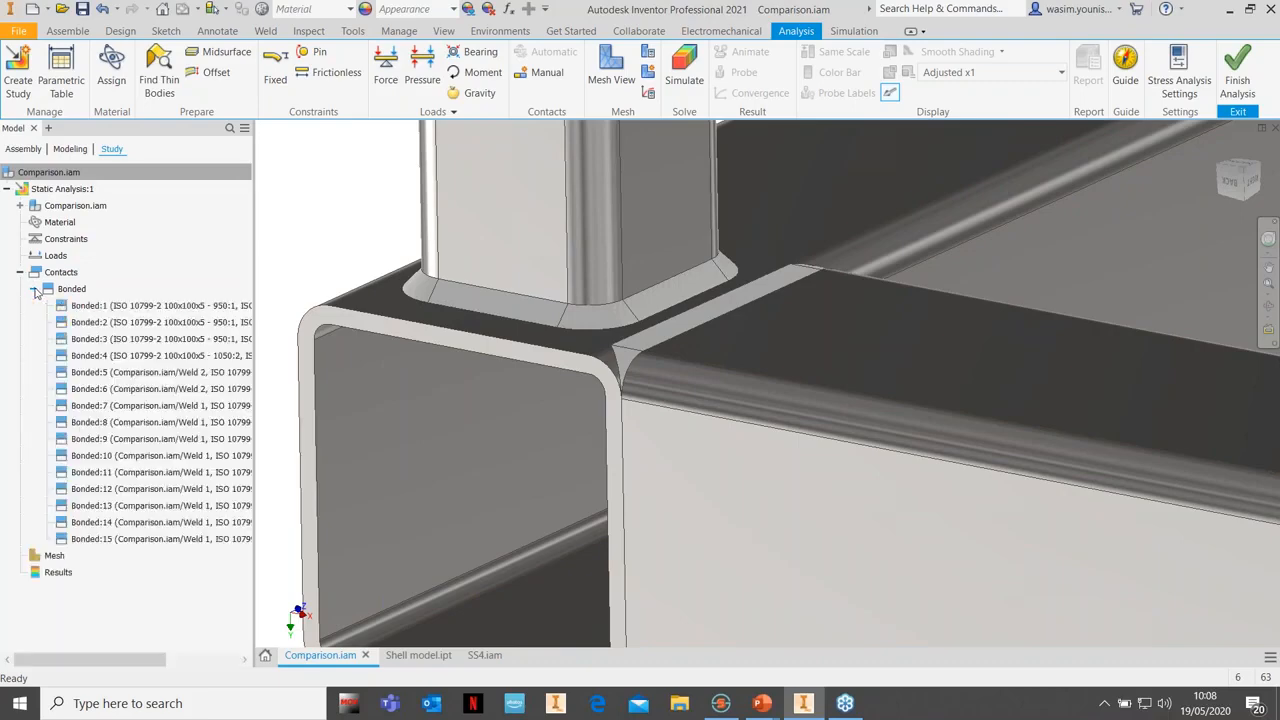
Suppress the four bonded contacts that directly join frame members, Bonded:1 to Bonded:4, after widening the browser to read their full names
{"action": "left_click_drag", "start_coordinate": [255, 256], "coordinate": [378, 266]}
{"action": "scroll", "coordinate": [702, 376], "scroll_direction": "down", "scroll_amount": 5}
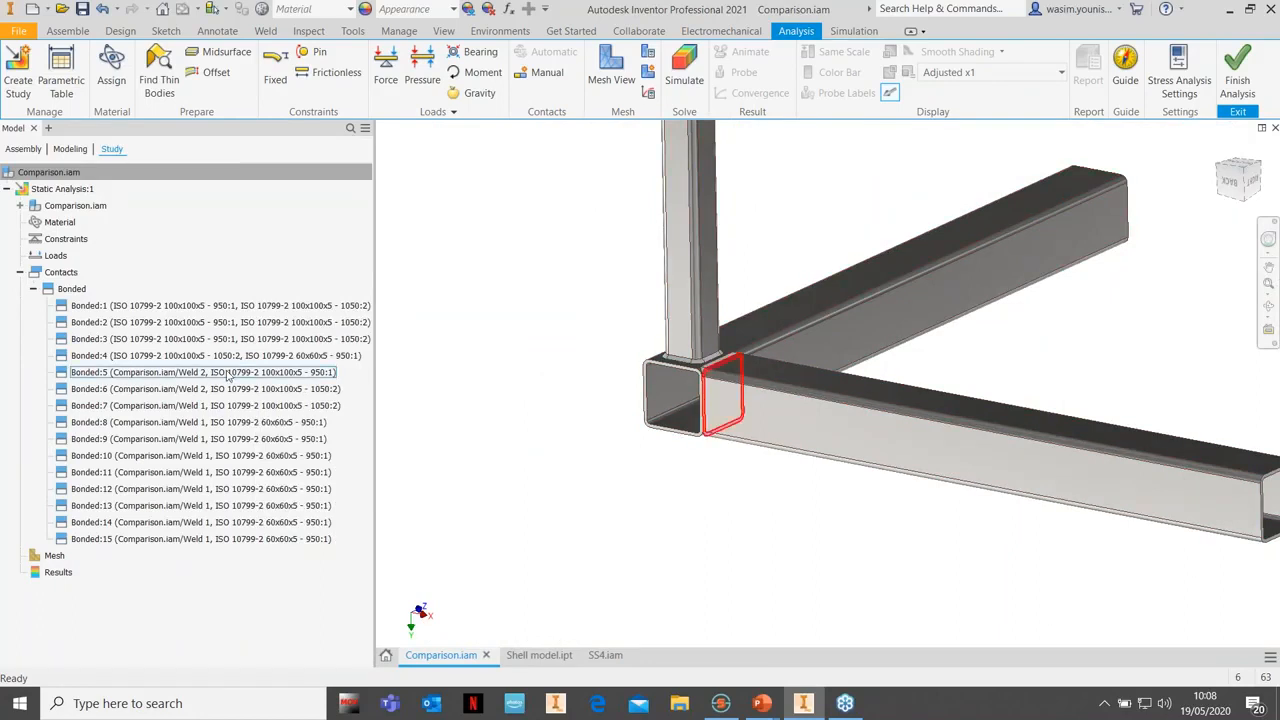
{"action": "left_click_drag", "start_coordinate": [378, 392], "coordinate": [441, 390]}
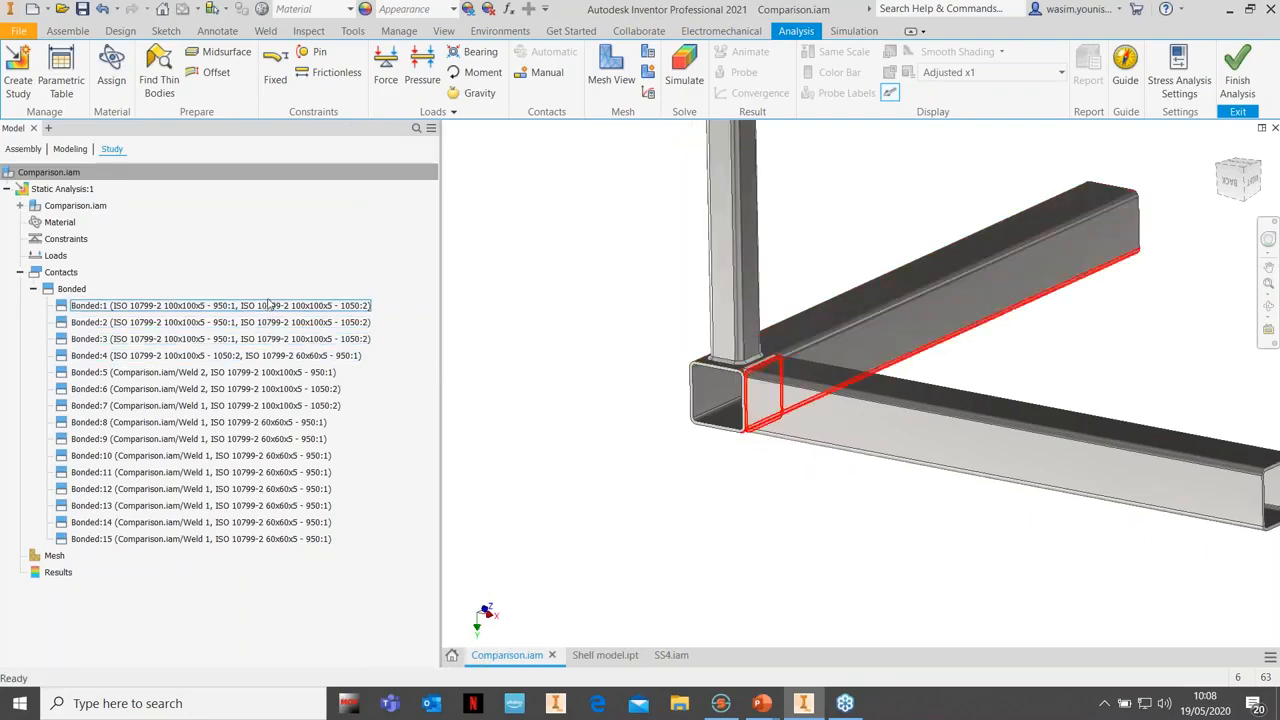
{"action": "scroll", "coordinate": [634, 390], "scroll_direction": "down", "scroll_amount": 3}
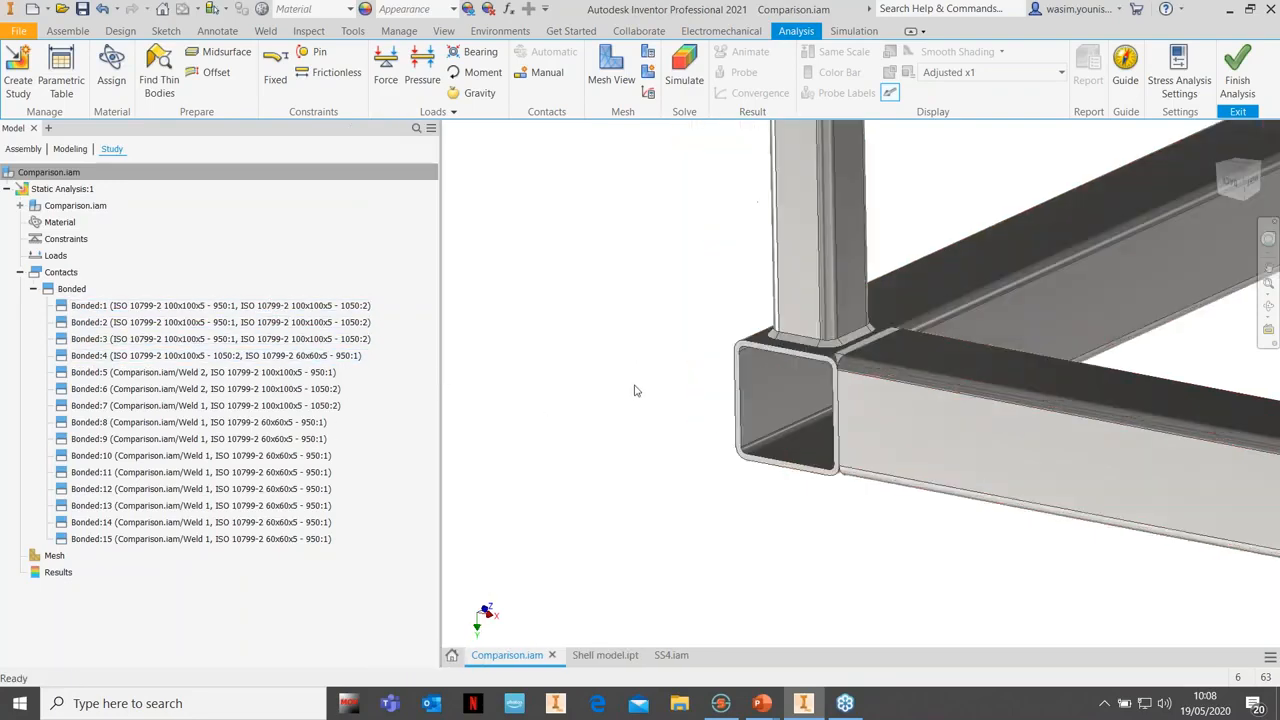
{"action": "left_click", "coordinate": [274, 306]}
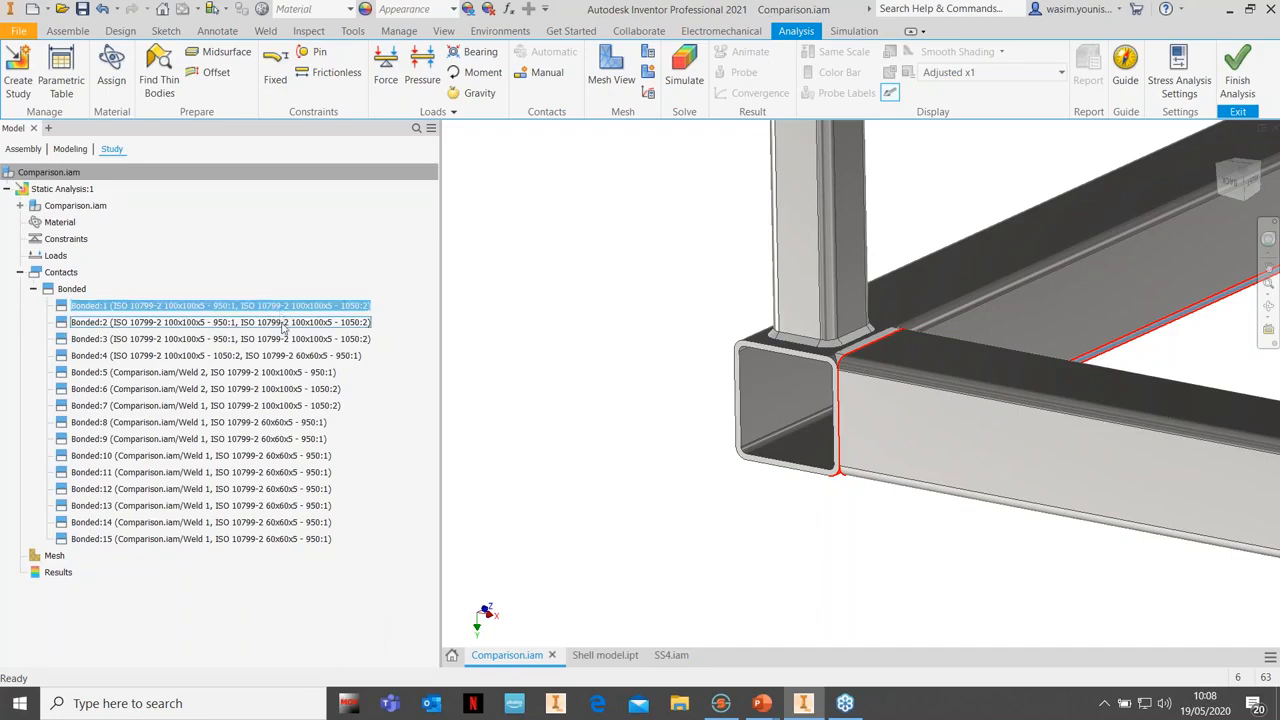
{"action": "left_click", "coordinate": [323, 357], "text": "shift"}
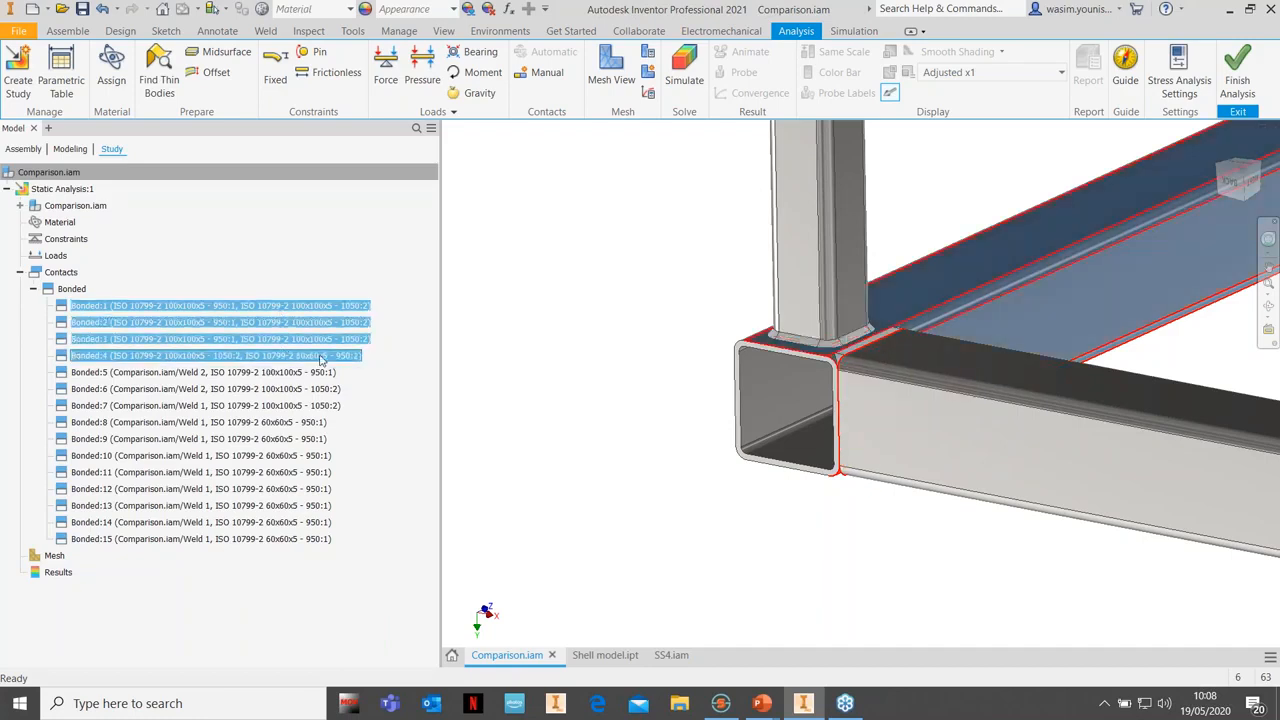
{"action": "right_click", "coordinate": [320, 357]}
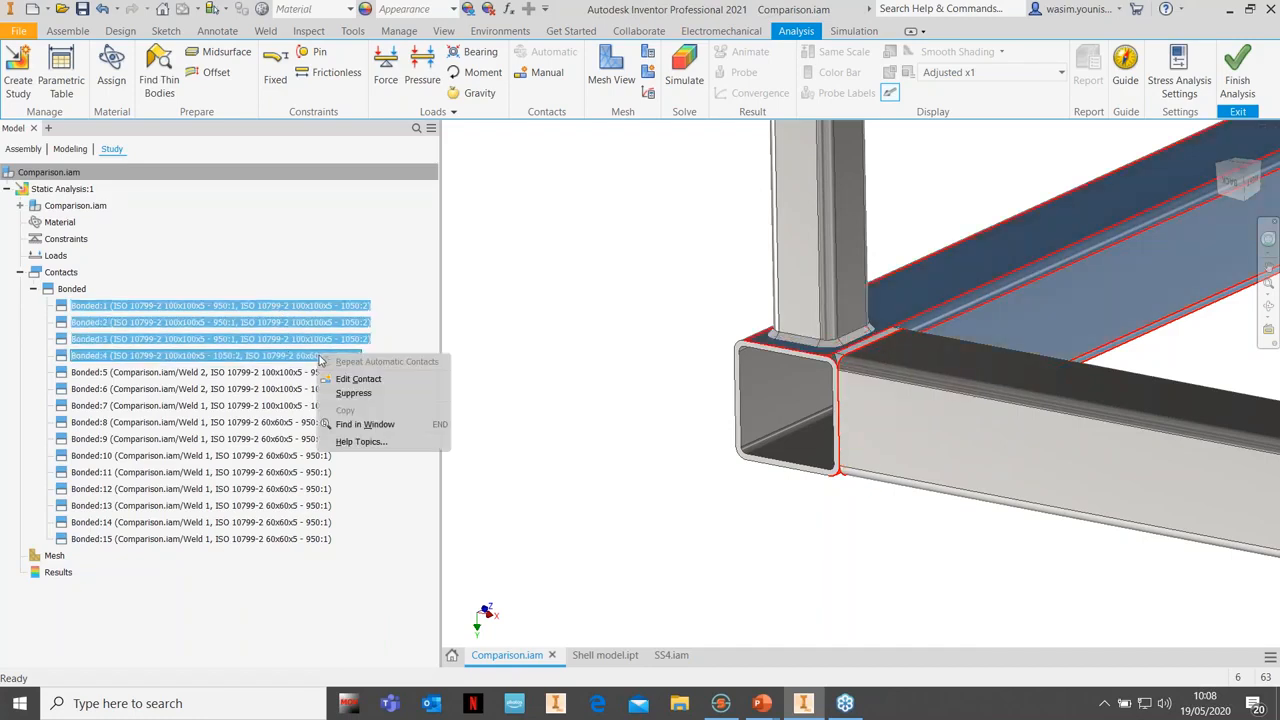
{"action": "left_click", "coordinate": [373, 402]}
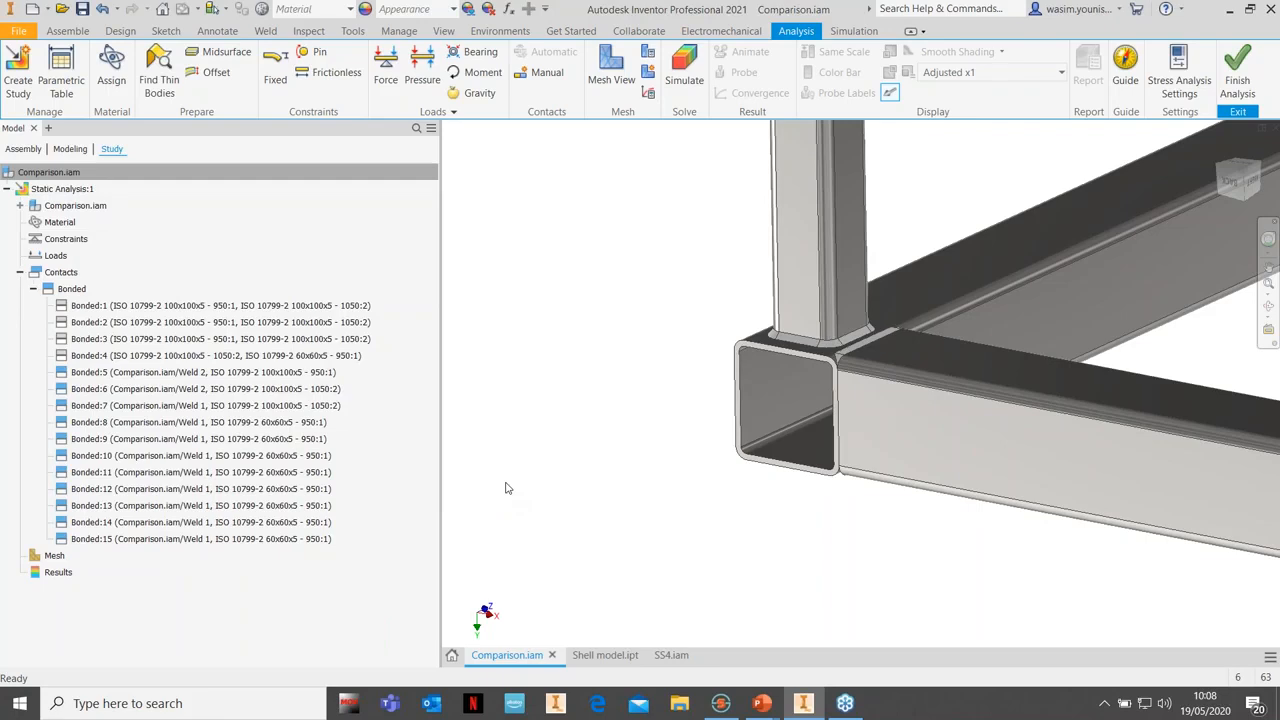
{"action": "middle_click_drag", "start_coordinate": [811, 492], "coordinate": [681, 488]}
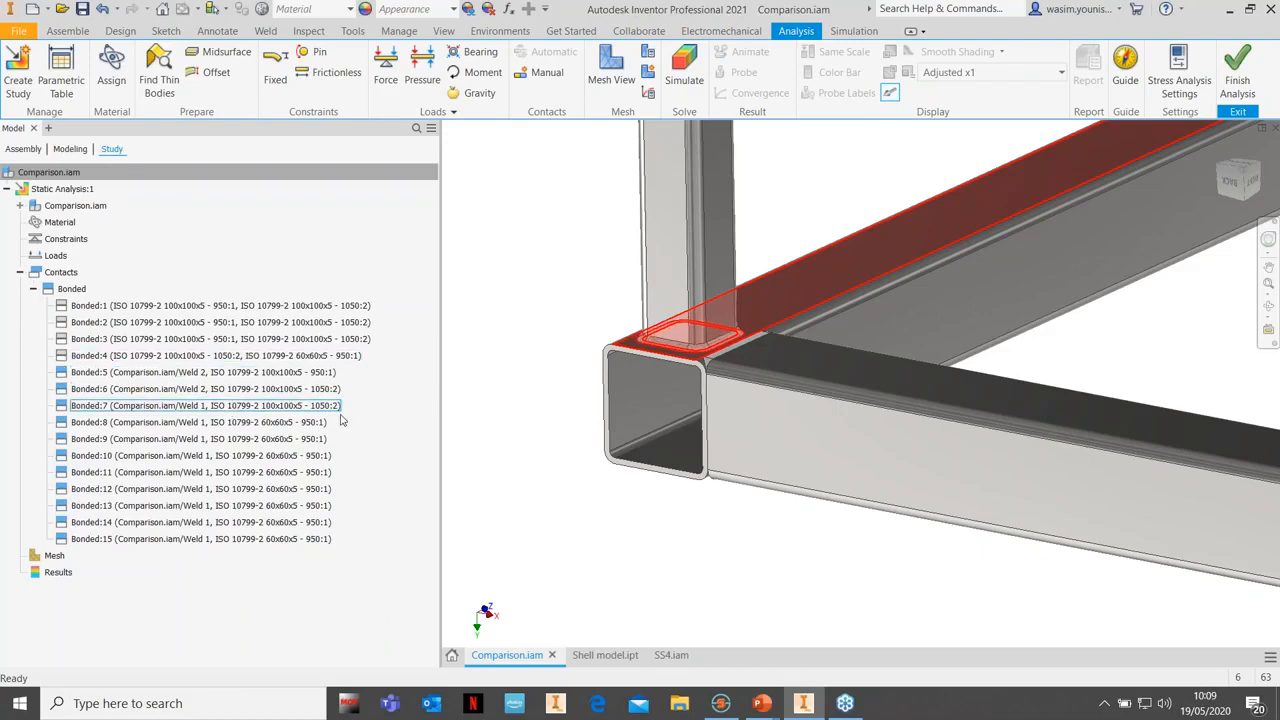
{"action": "scroll", "coordinate": [620, 437], "scroll_direction": "up", "scroll_amount": 3}
{"action": "scroll", "coordinate": [620, 437], "scroll_direction": "down", "scroll_amount": 2}
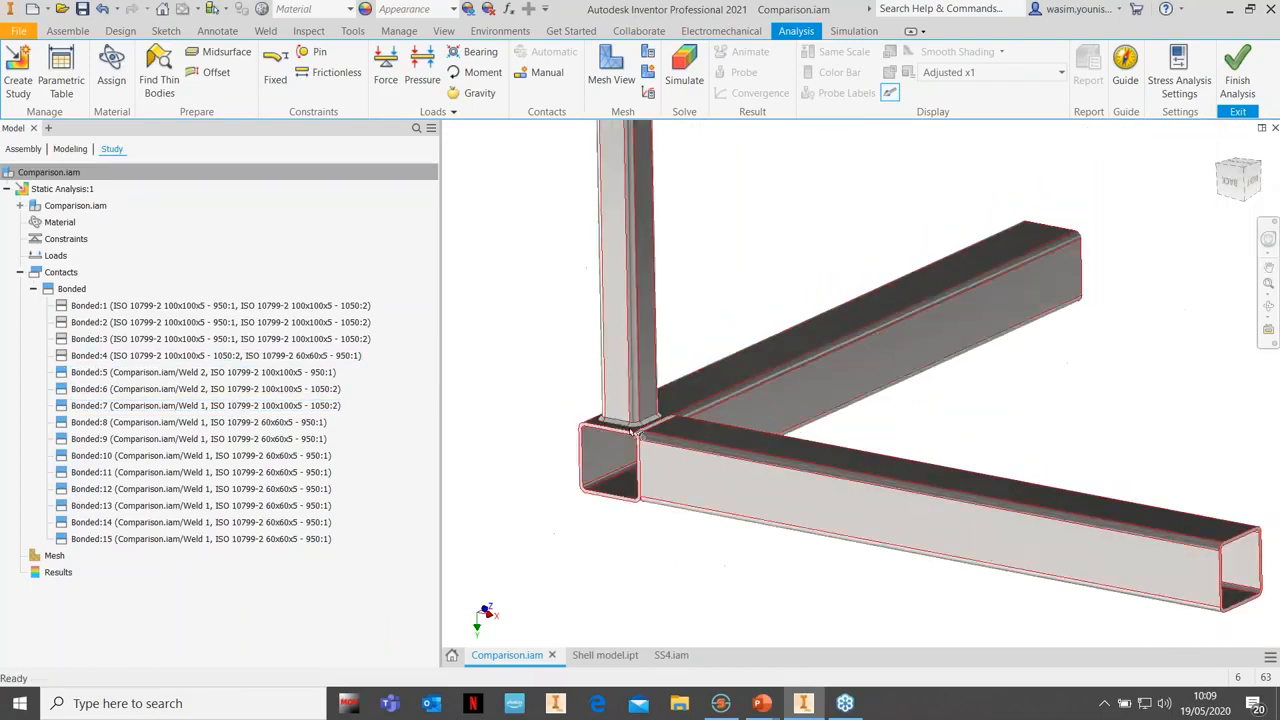
{"action": "scroll", "coordinate": [648, 440], "scroll_direction": "down", "scroll_amount": 2}
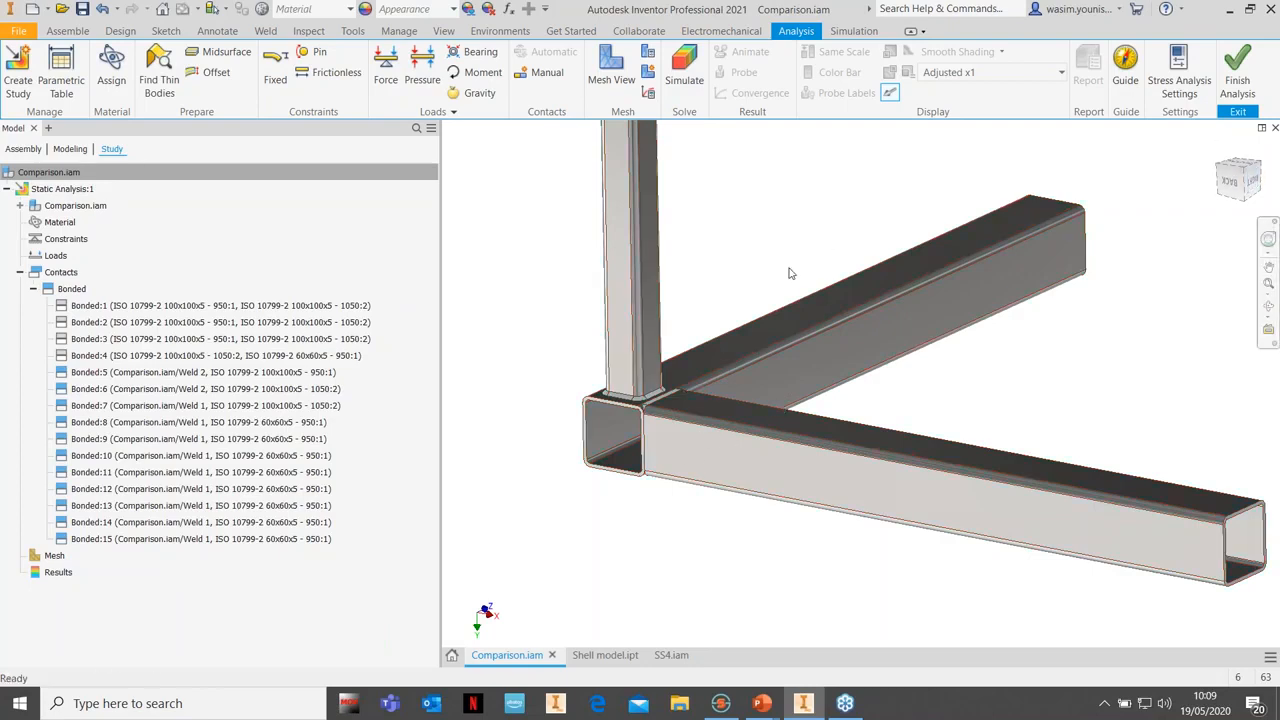
Finish the current analysis, reopen the Stress Analysis environment and create a second single-point static study with bonded contacts
{"action": "left_click", "coordinate": [1240, 70]}
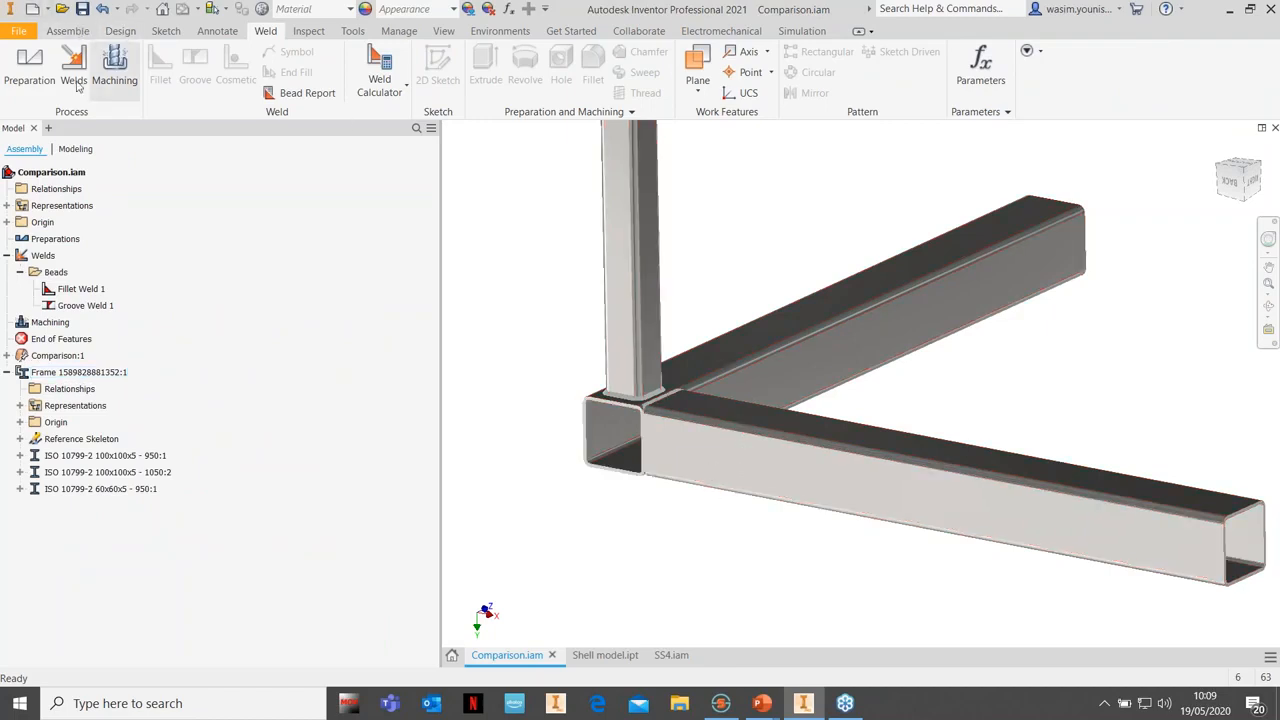
{"action": "left_click", "coordinate": [497, 31]}
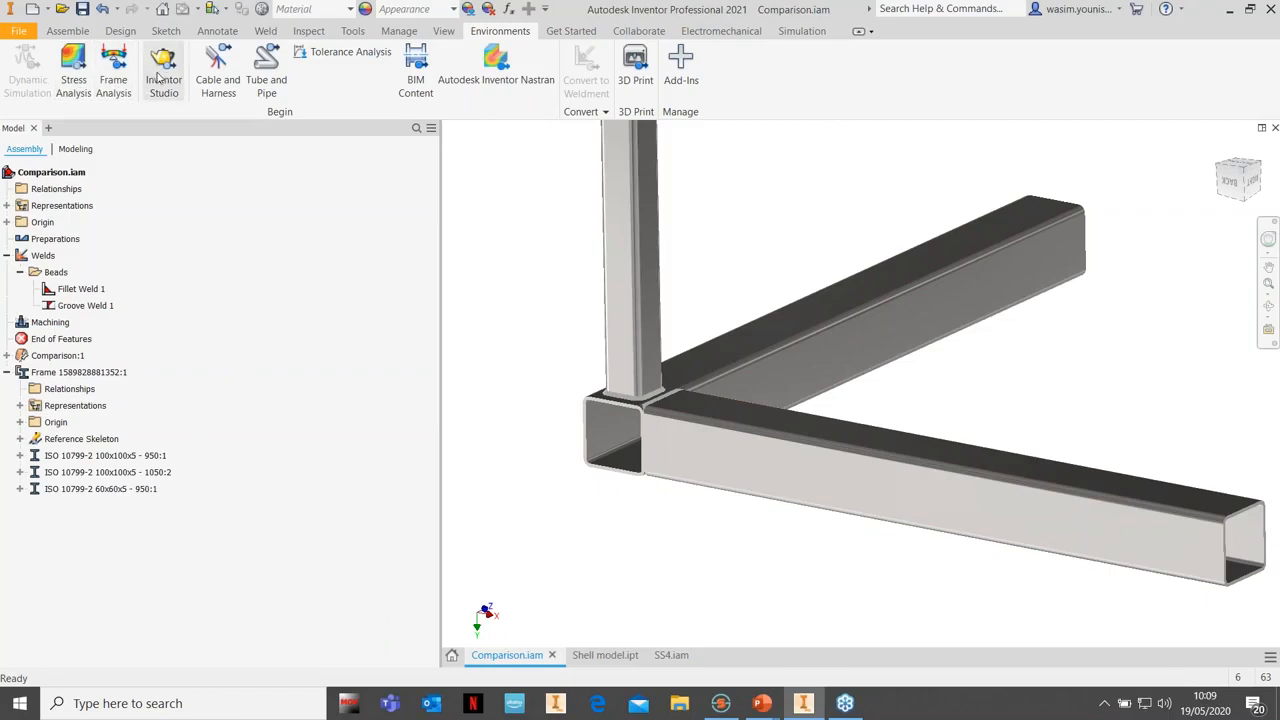
{"action": "left_click", "coordinate": [70, 76]}
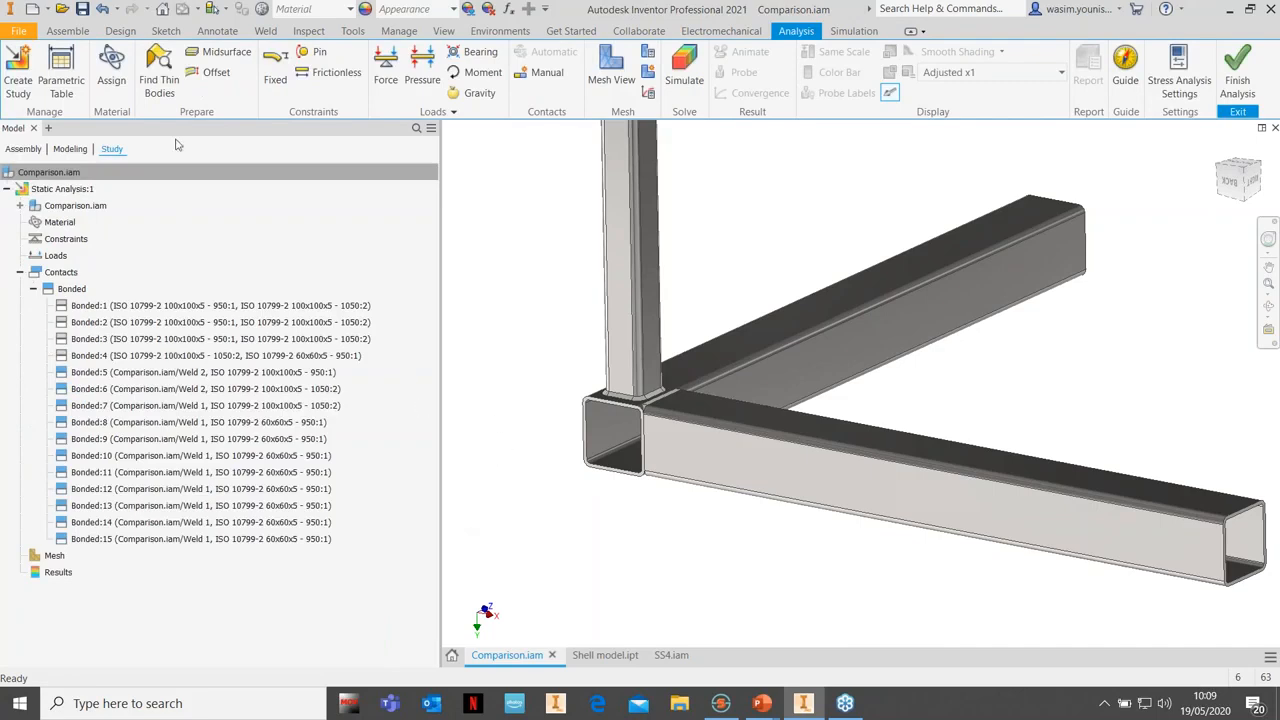
{"action": "left_click", "coordinate": [18, 80]}
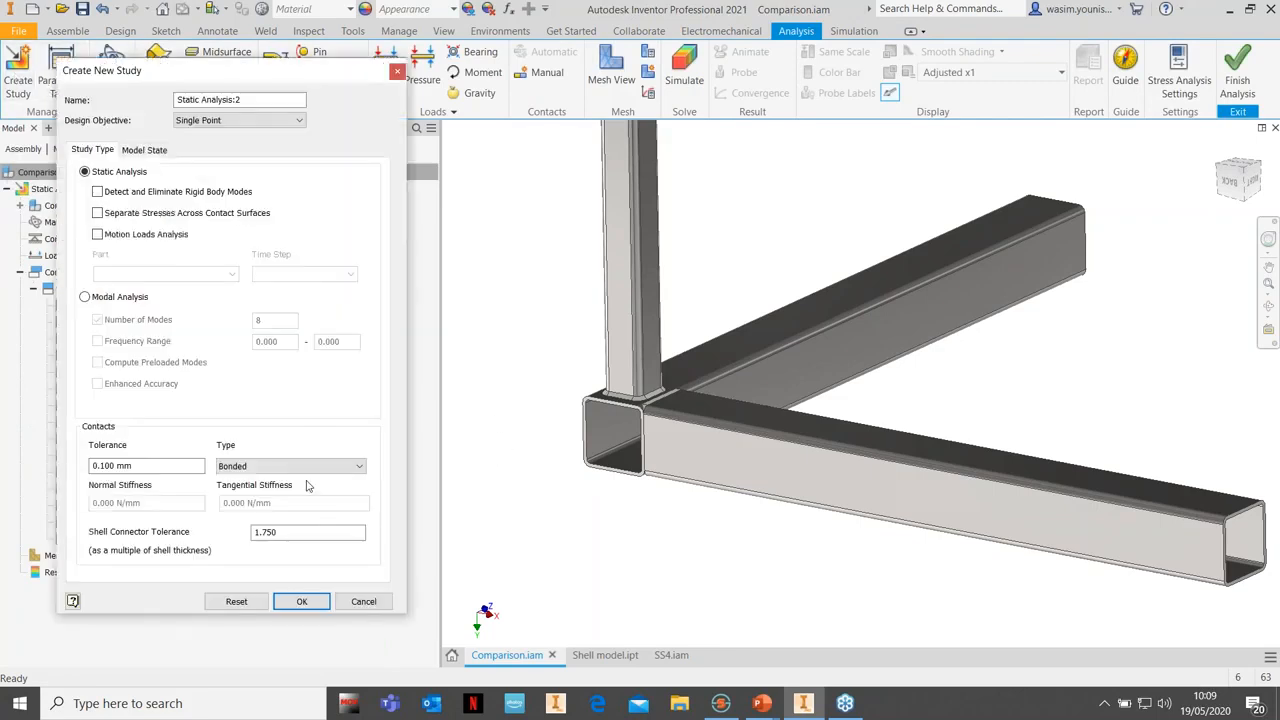
{"action": "left_click", "coordinate": [300, 601]}
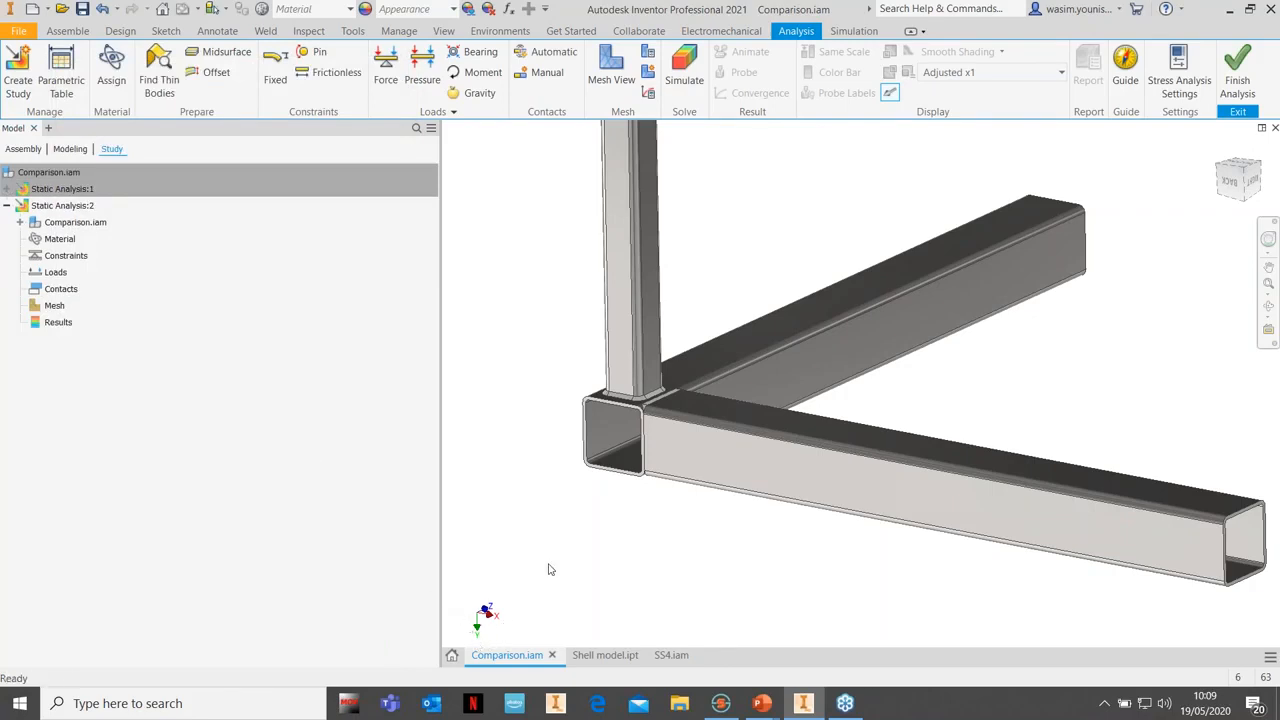
{"action": "scroll", "coordinate": [615, 425], "scroll_direction": "down", "scroll_amount": 2}
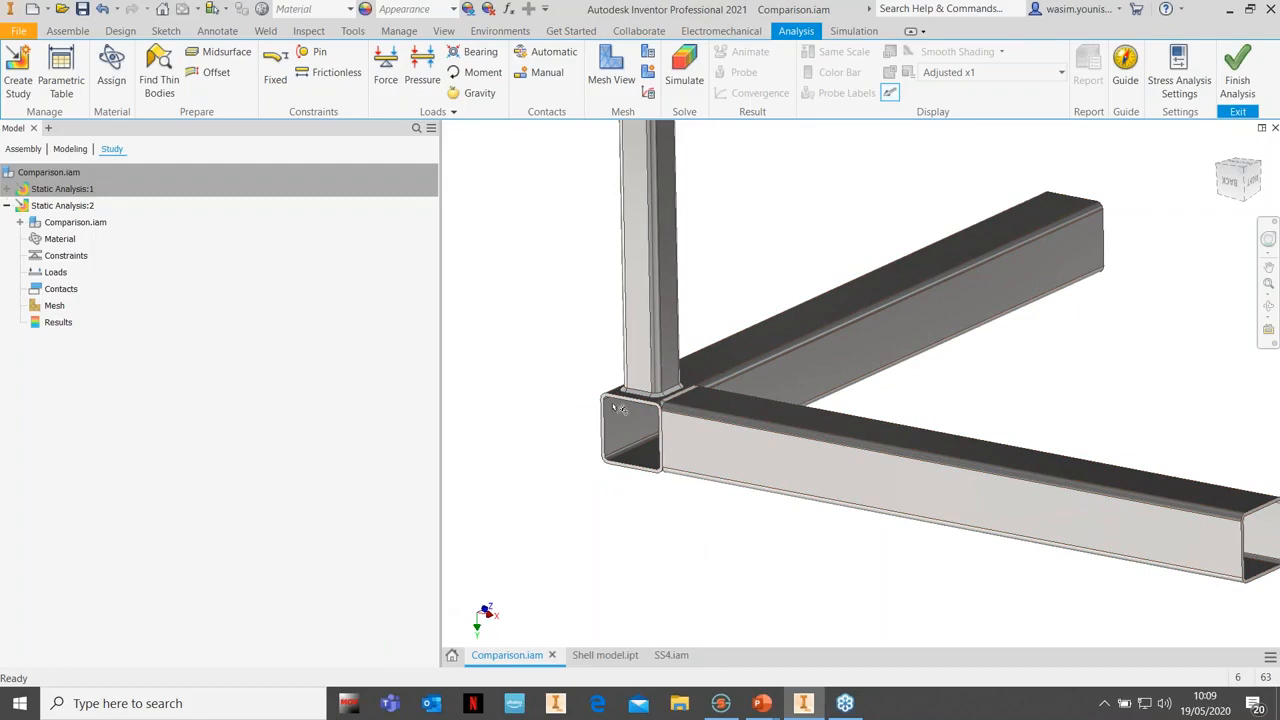
{"action": "scroll", "coordinate": [618, 418], "scroll_direction": "down", "scroll_amount": 3}
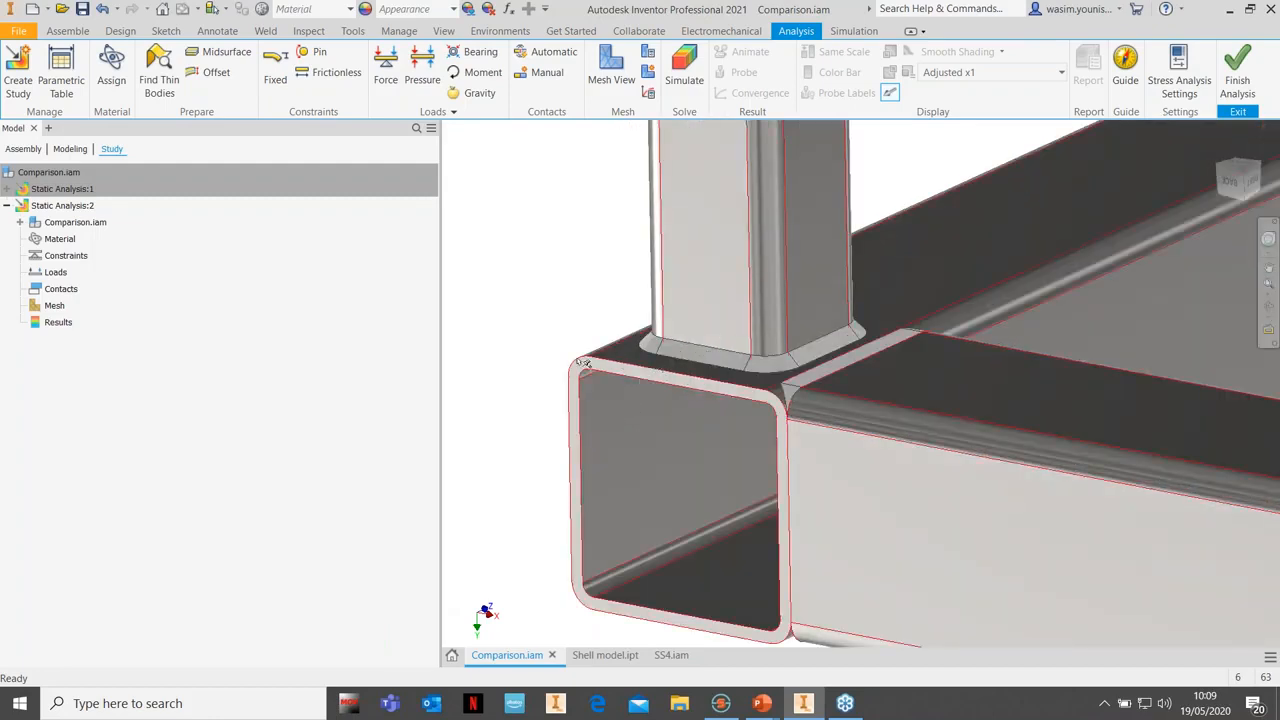
{"action": "middle_click_drag", "start_coordinate": [871, 529], "coordinate": [820, 491]}
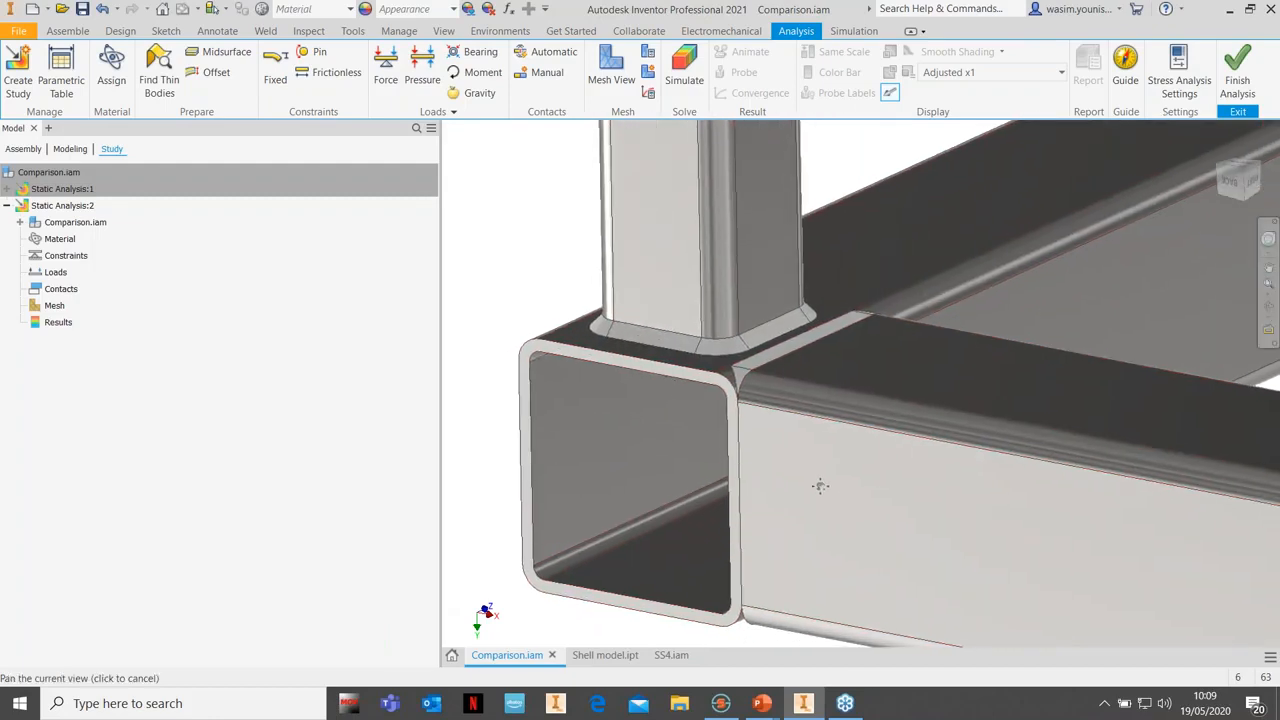
{"action": "scroll", "coordinate": [815, 488], "scroll_direction": "up", "scroll_amount": 2}
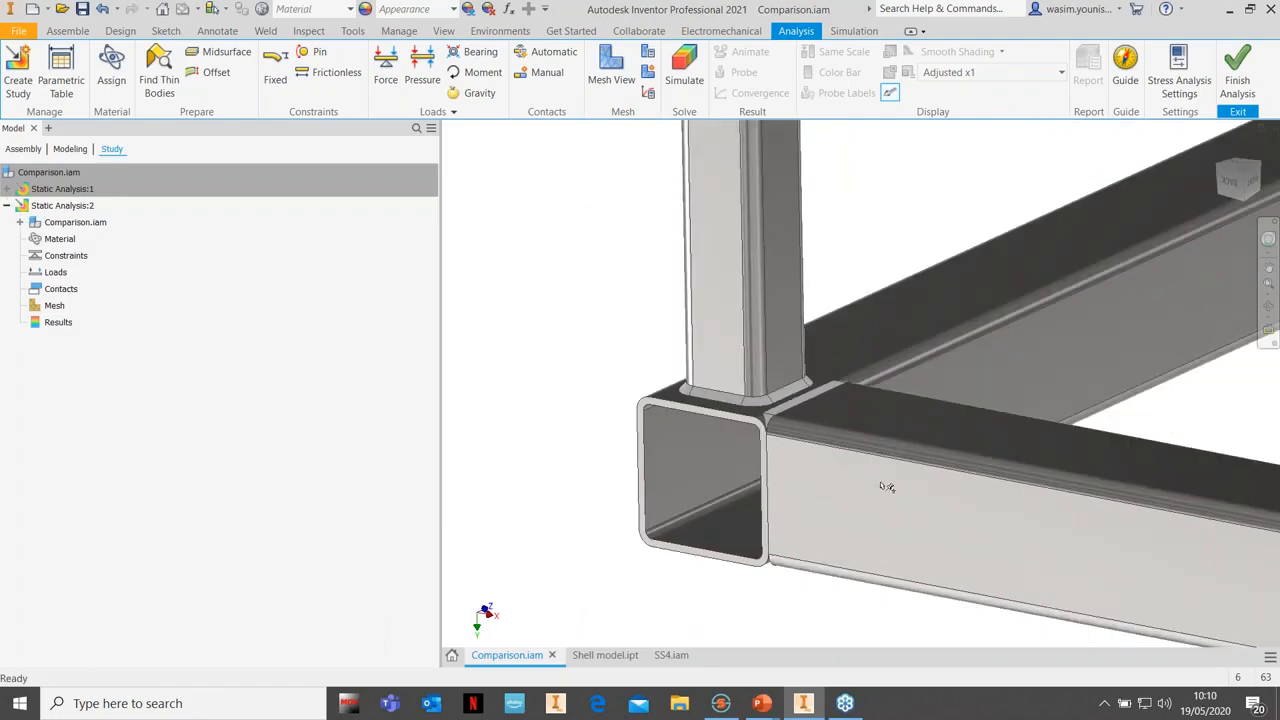
Find the frame's thin bodies and generate midsurfaces for the two ISO 10799-2 100x100x5 tubes
{"action": "middle_click_drag", "start_coordinate": [957, 493], "coordinate": [875, 477]}
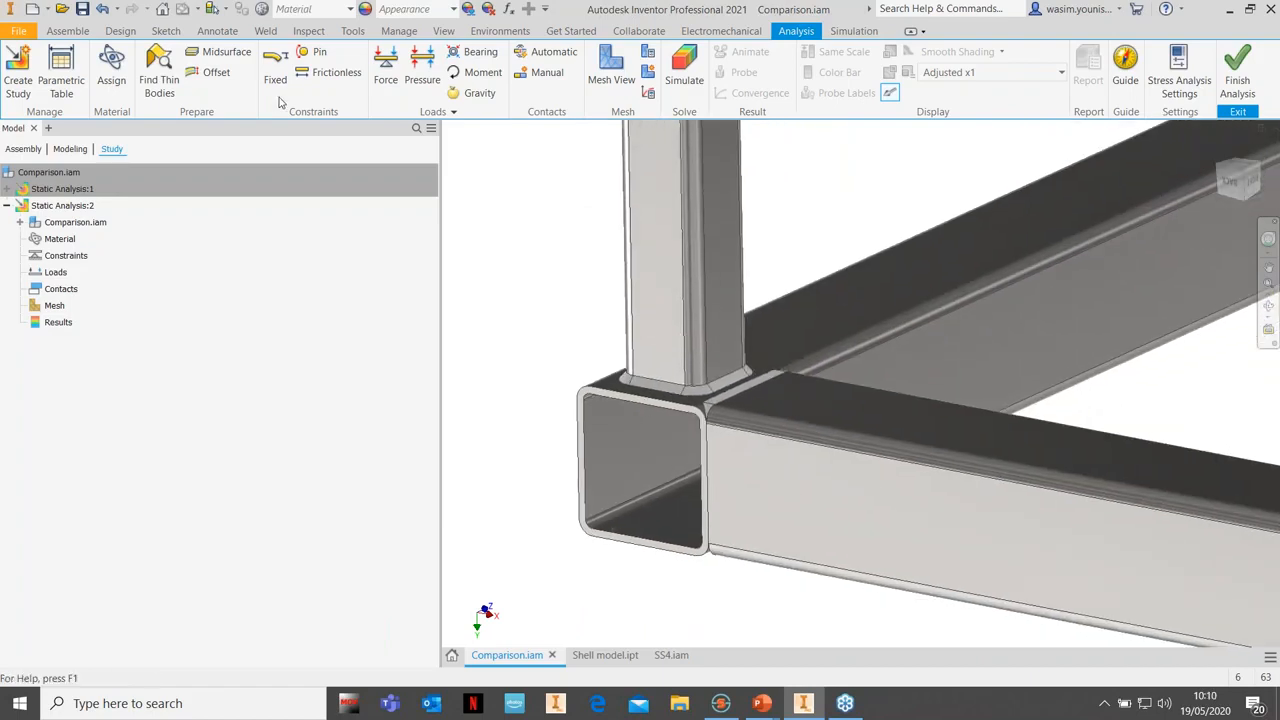
{"action": "left_click", "coordinate": [163, 78]}
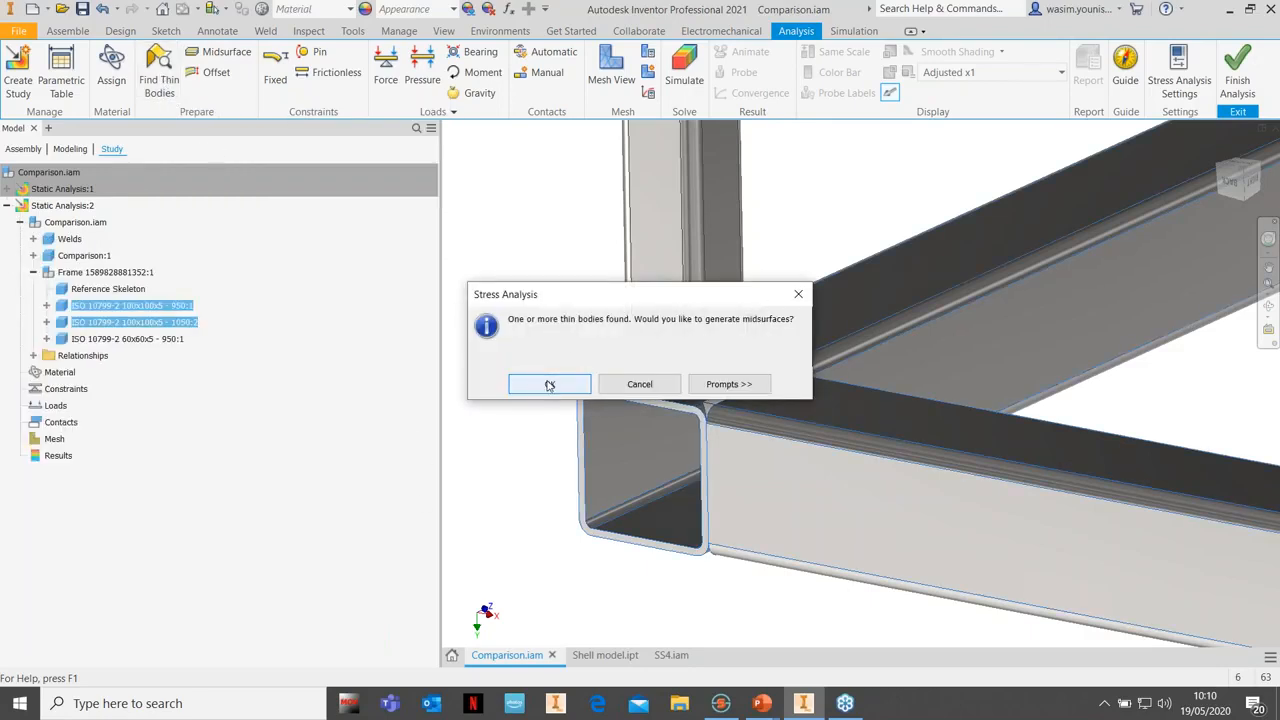
{"action": "left_click", "coordinate": [549, 385]}
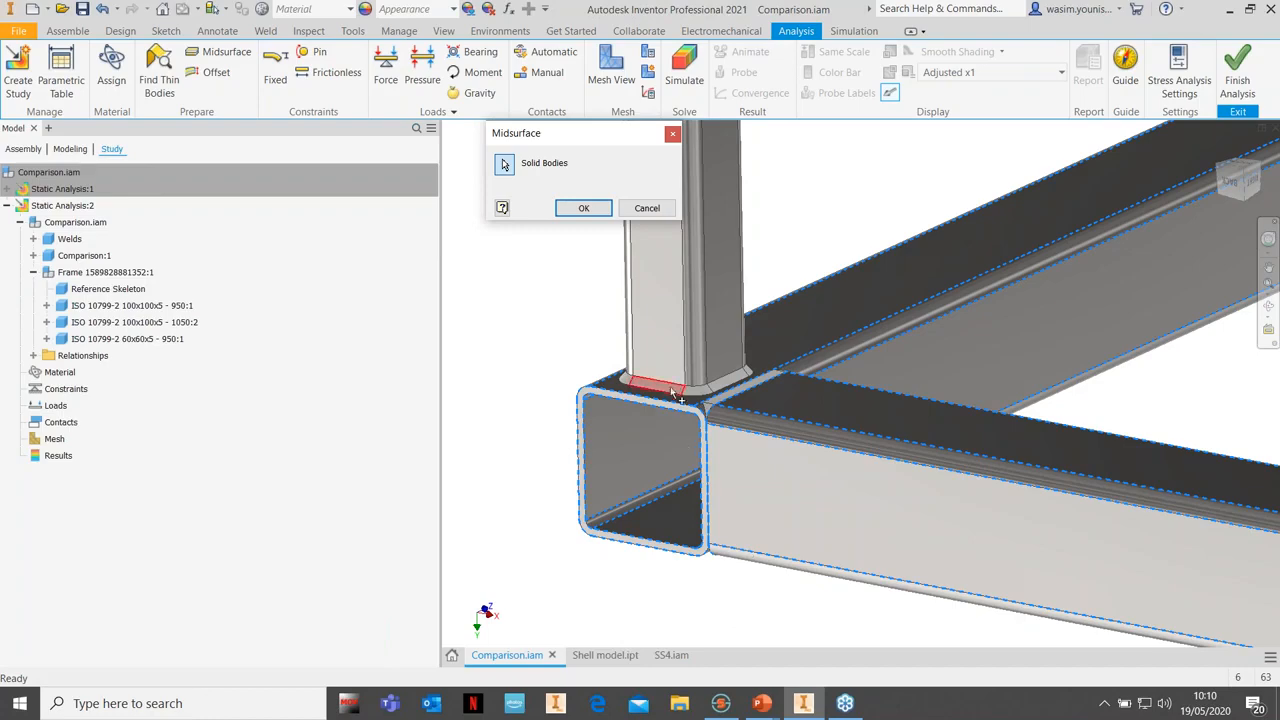
{"action": "left_click", "coordinate": [584, 208]}
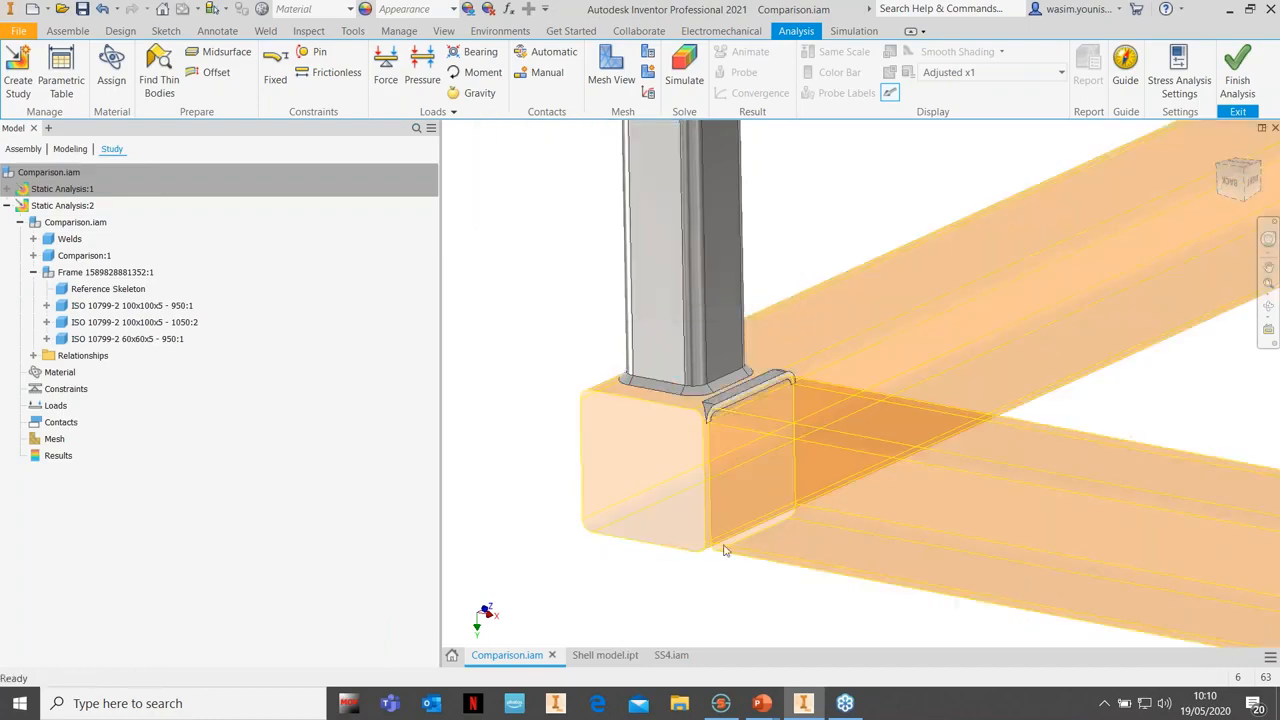
Generate a midsurface for the vertical 60x60x5 tube, accepting the warning about treating it as a shell
{"action": "scroll", "coordinate": [703, 590], "scroll_direction": "down", "scroll_amount": 5}
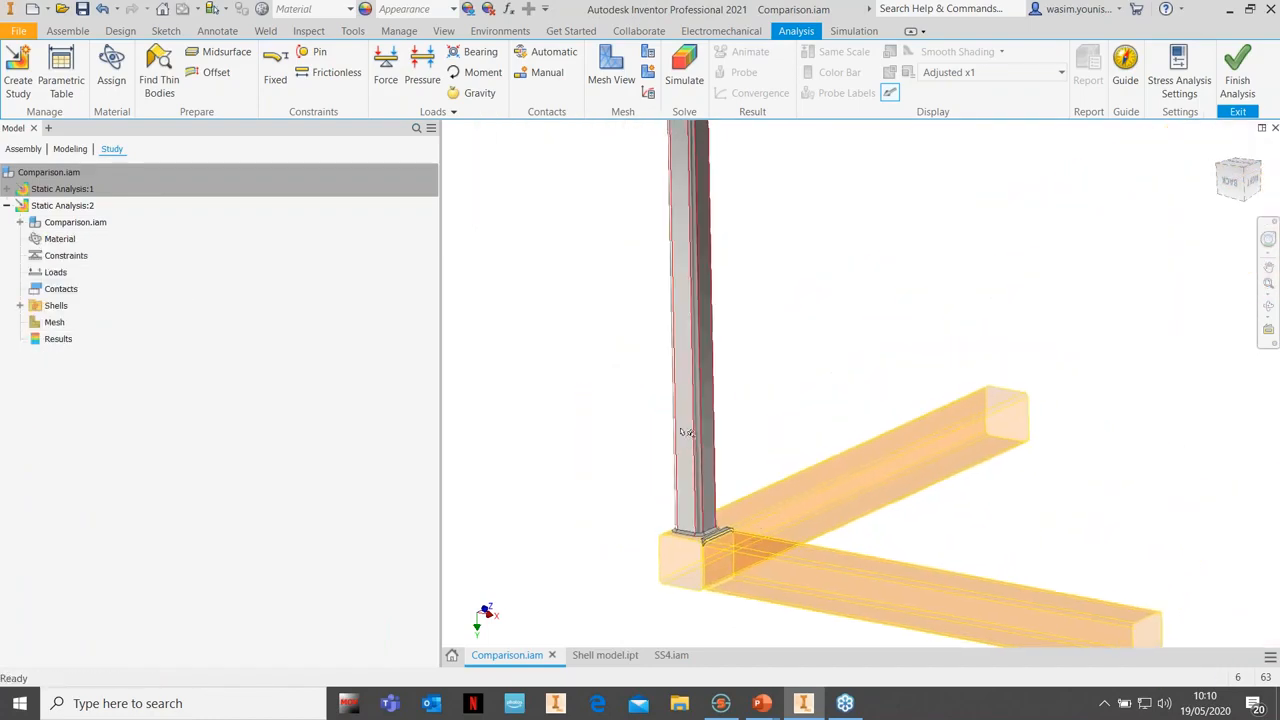
{"action": "left_click", "coordinate": [228, 53]}
{"action": "left_click", "coordinate": [679, 386]}
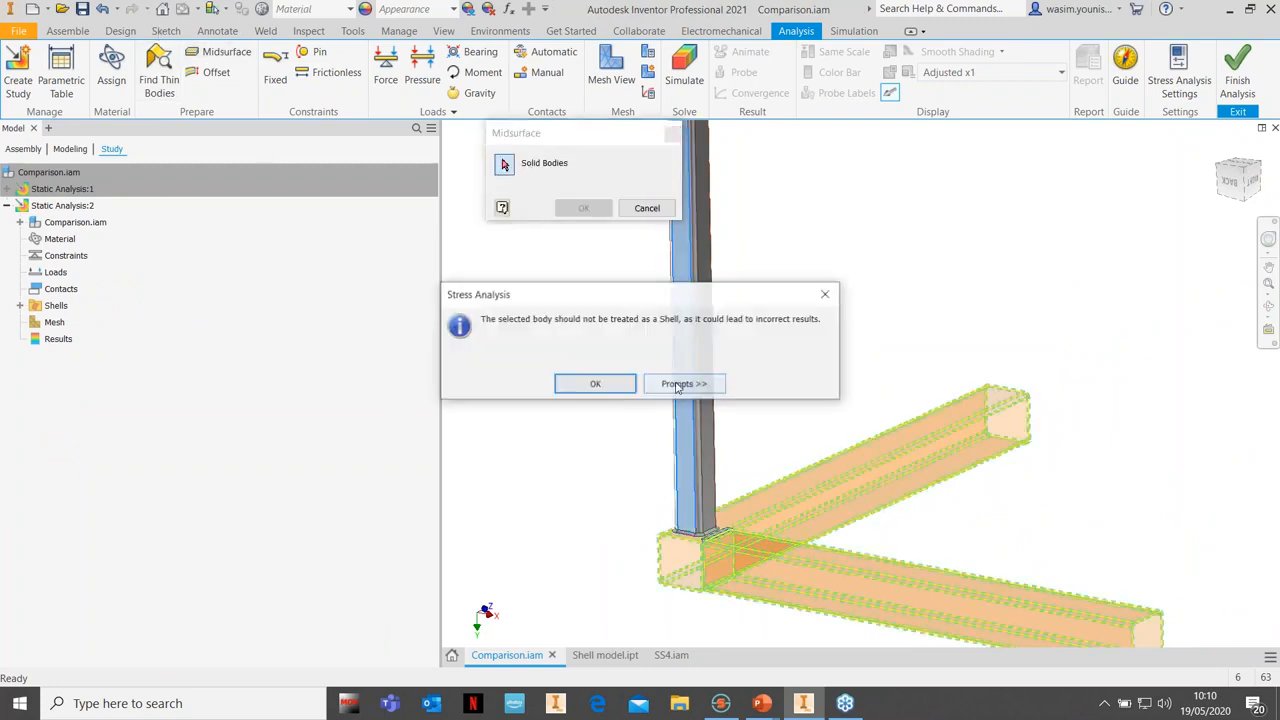
{"action": "left_click", "coordinate": [597, 384]}
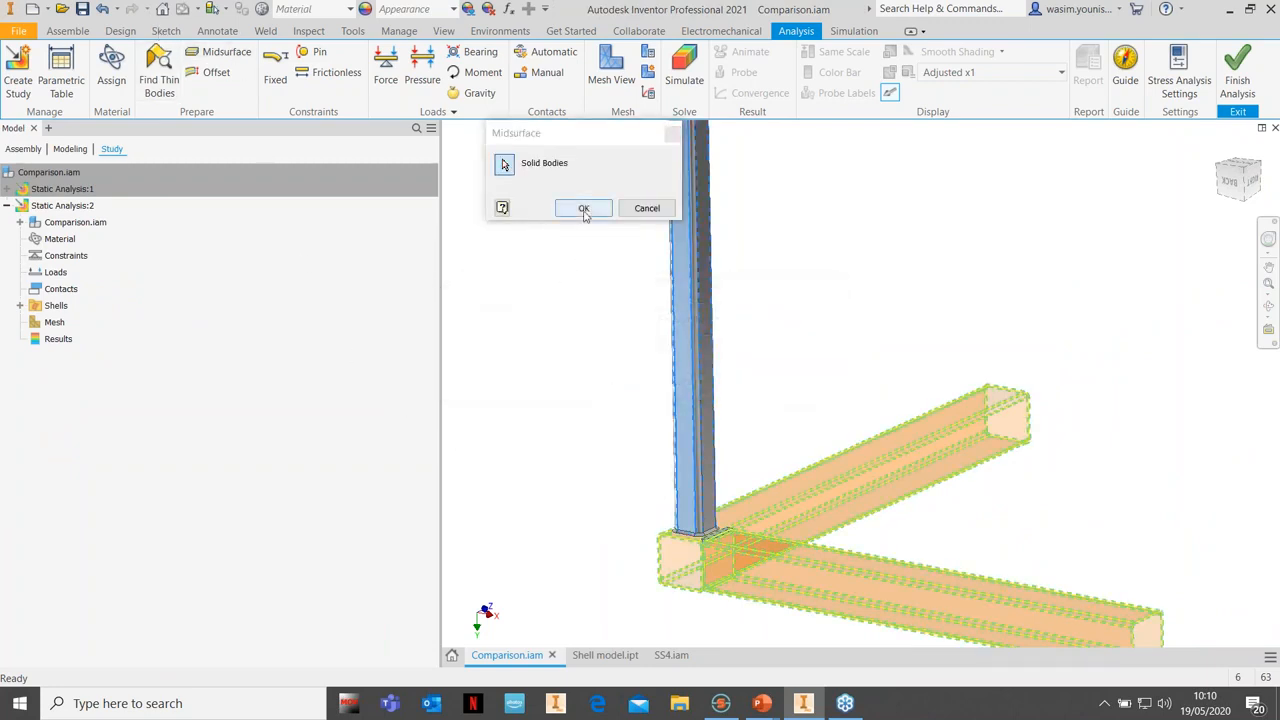
{"action": "left_click", "coordinate": [584, 209]}
{"action": "middle_click_drag", "start_coordinate": [747, 542], "coordinate": [677, 432]}
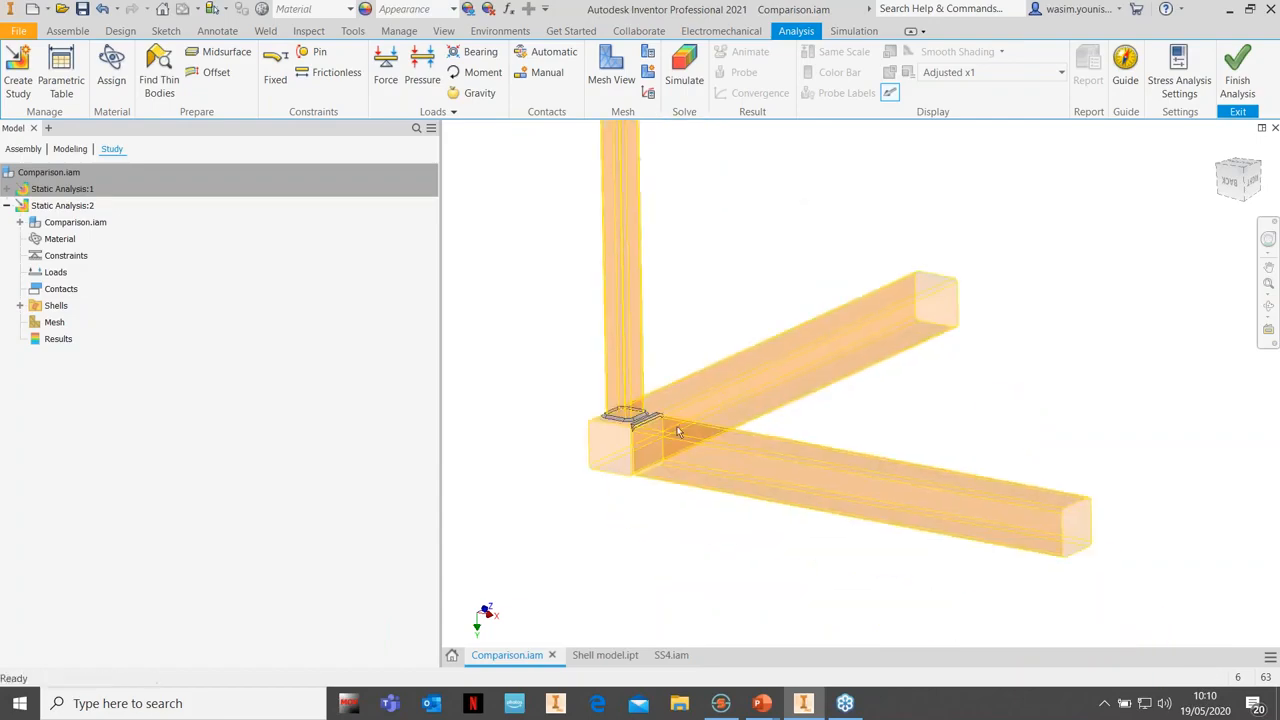
Generate automatic contacts between the midsurfaced tubes and weld beads, and expand the list of bonded contacts
{"action": "scroll", "coordinate": [677, 432], "scroll_direction": "up", "scroll_amount": 6}
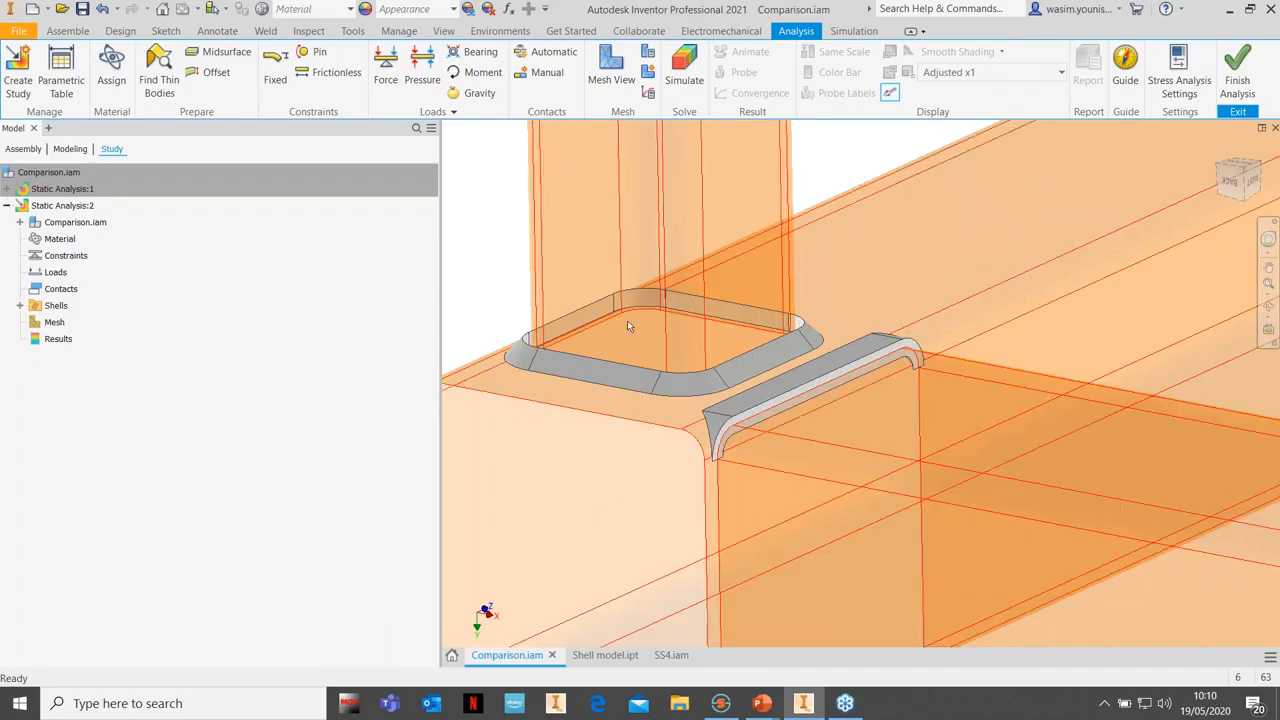
{"action": "scroll", "coordinate": [807, 254], "scroll_direction": "down", "scroll_amount": 3}
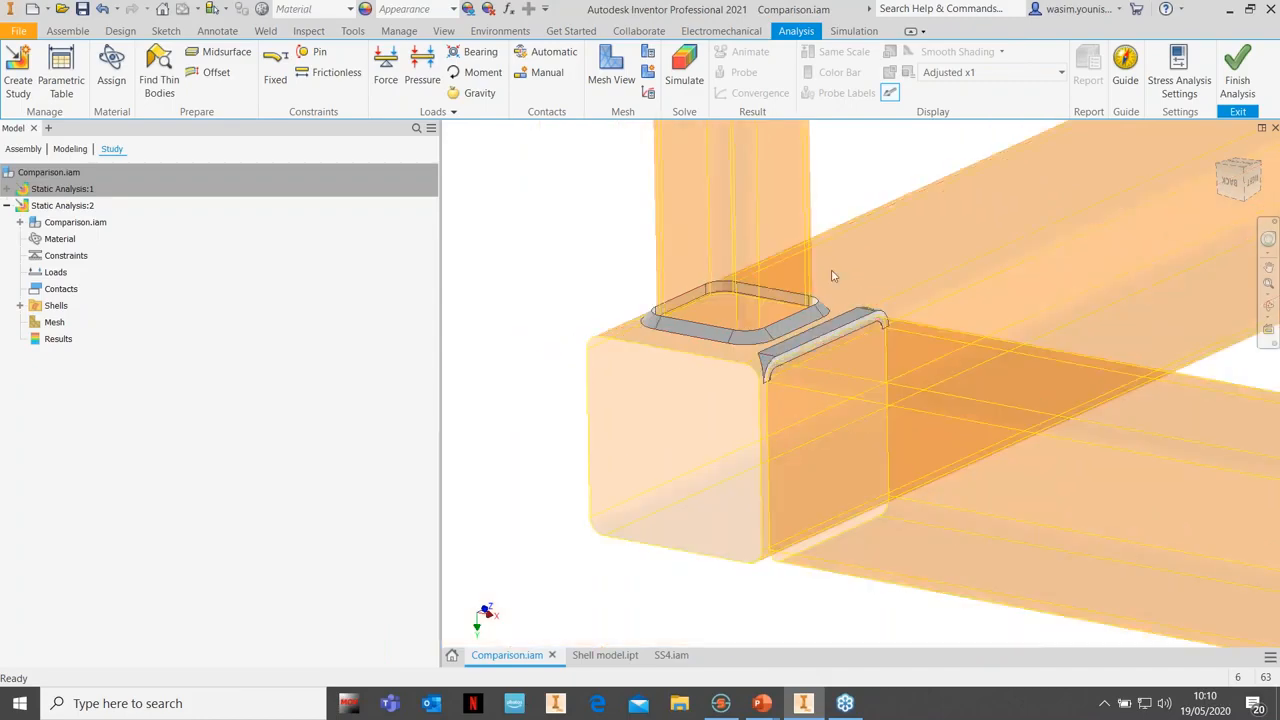
{"action": "scroll", "coordinate": [652, 325], "scroll_direction": "up", "scroll_amount": 3}
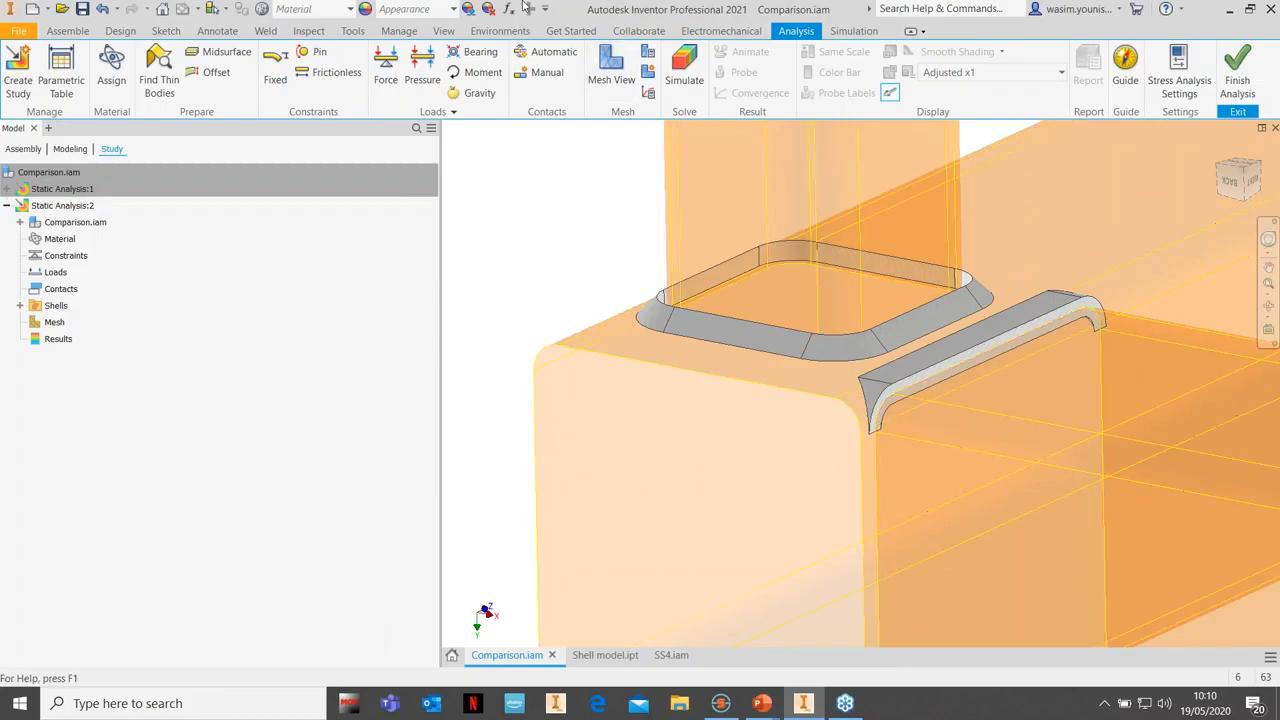
{"action": "left_click", "coordinate": [550, 55]}
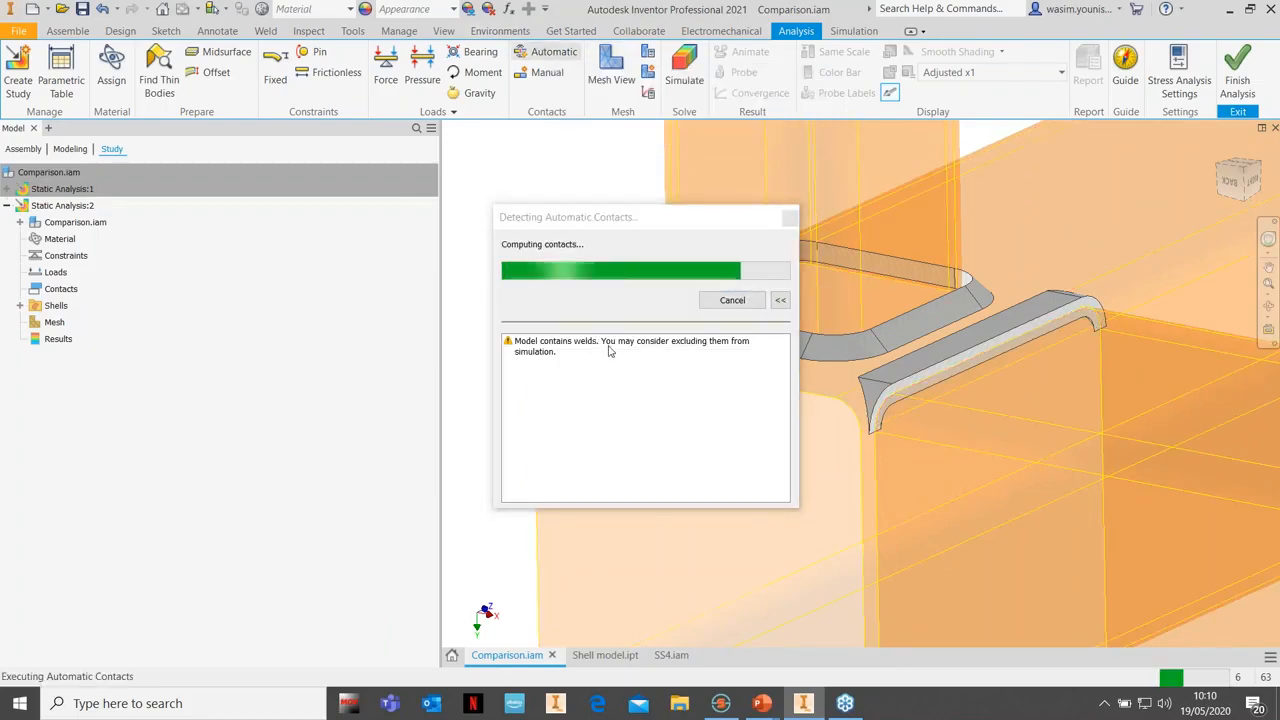
{"action": "left_click", "coordinate": [20, 288]}
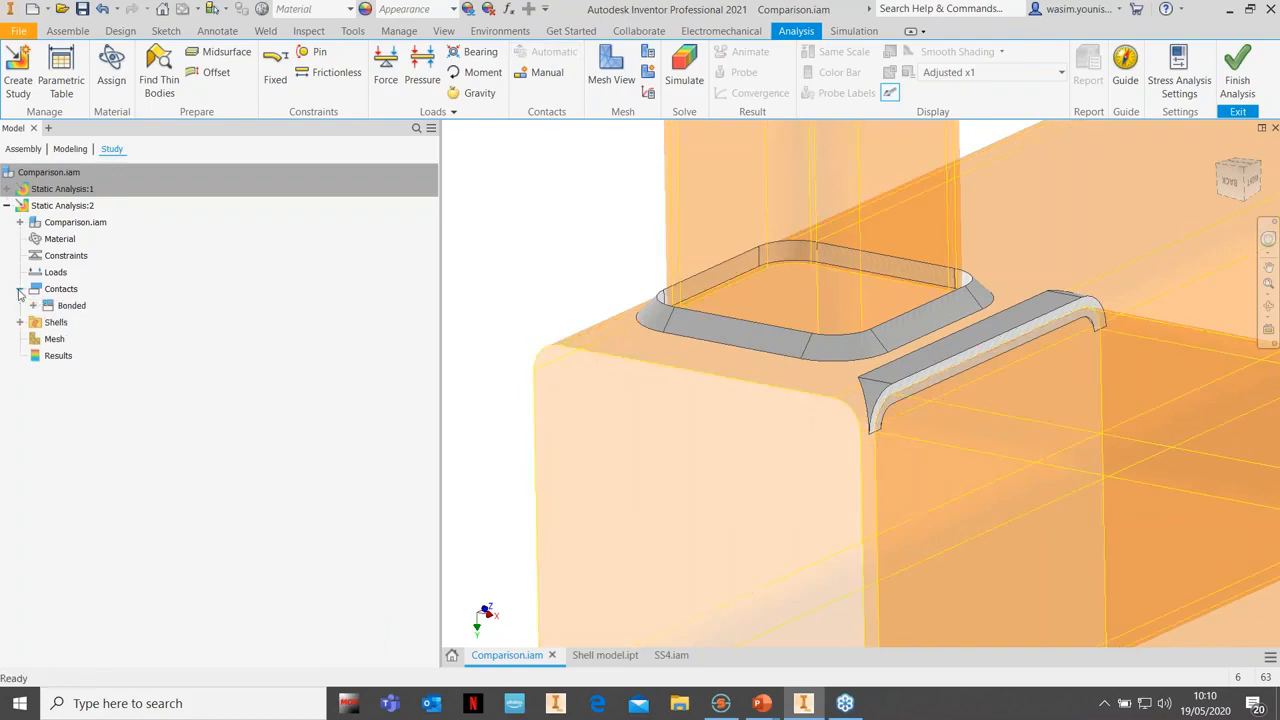
{"action": "left_click", "coordinate": [33, 305]}
{"action": "scroll", "coordinate": [284, 348], "scroll_direction": "down", "scroll_amount": 3}
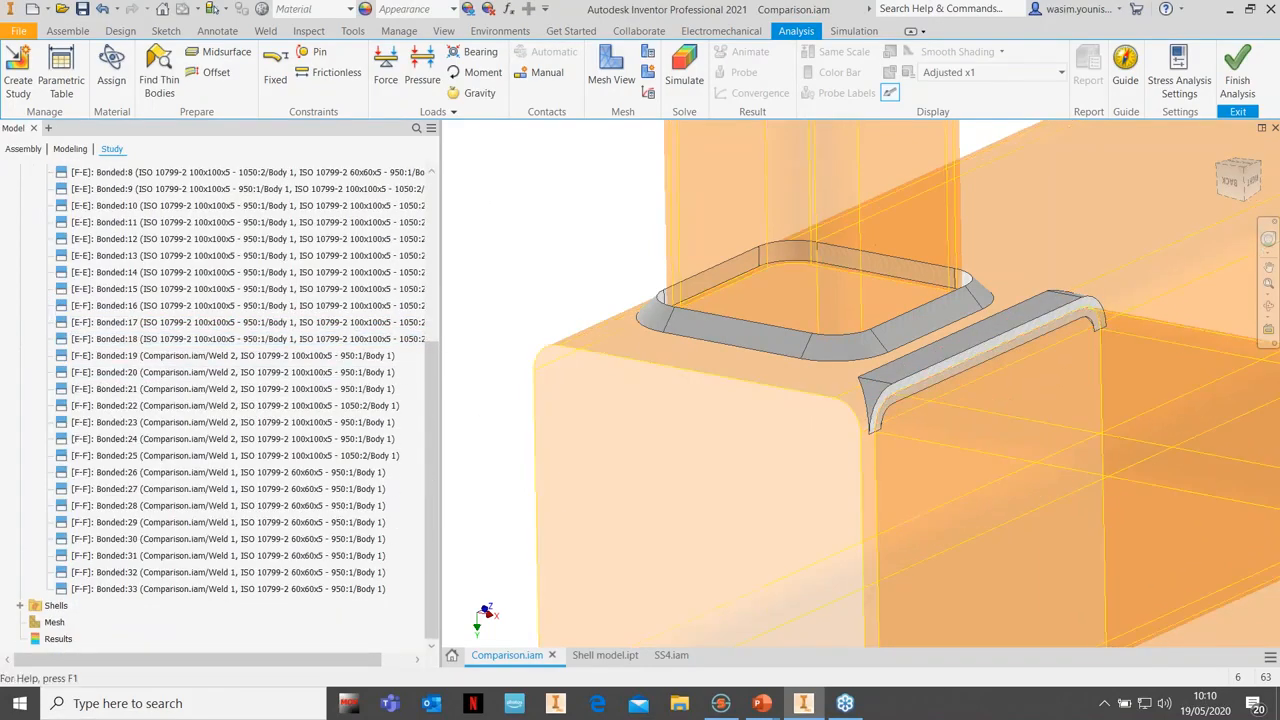
Widen the browser to read the full contact names and suppress the direct member-to-member contacts from Bonded:7 to Bonded:18
{"action": "left_click_drag", "start_coordinate": [440, 380], "coordinate": [563, 379]}
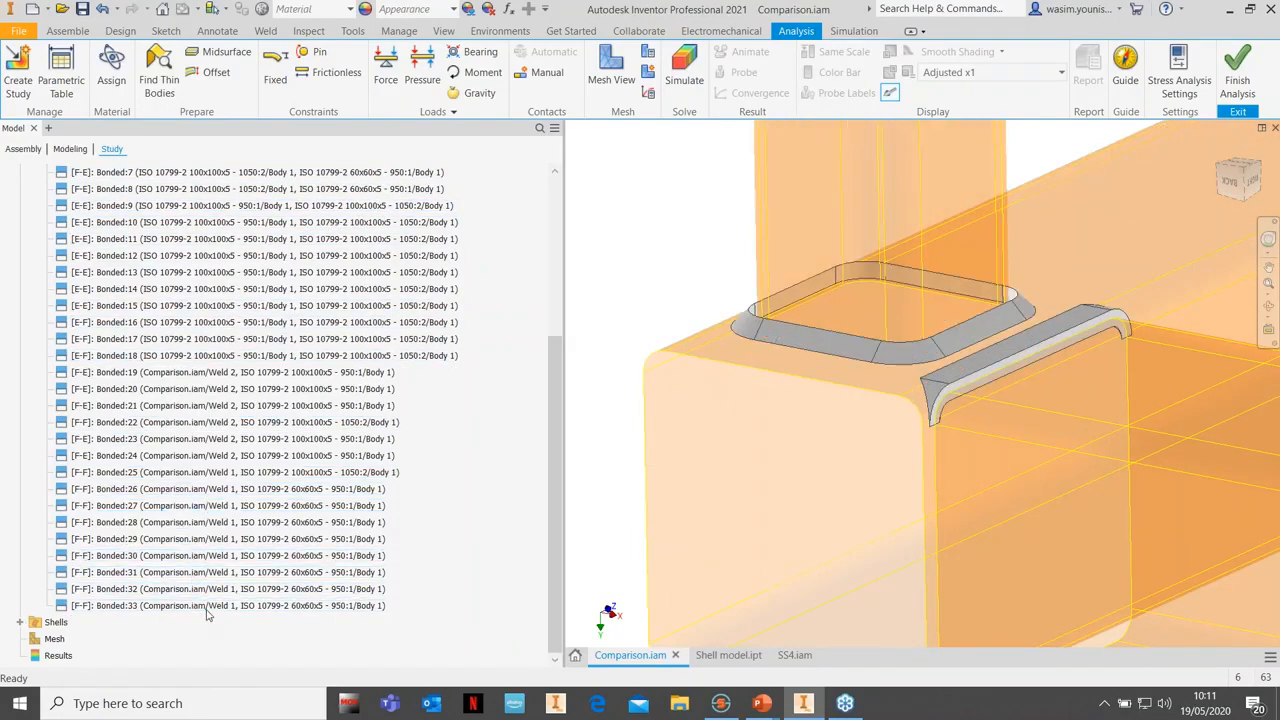
{"action": "left_click", "coordinate": [215, 358]}
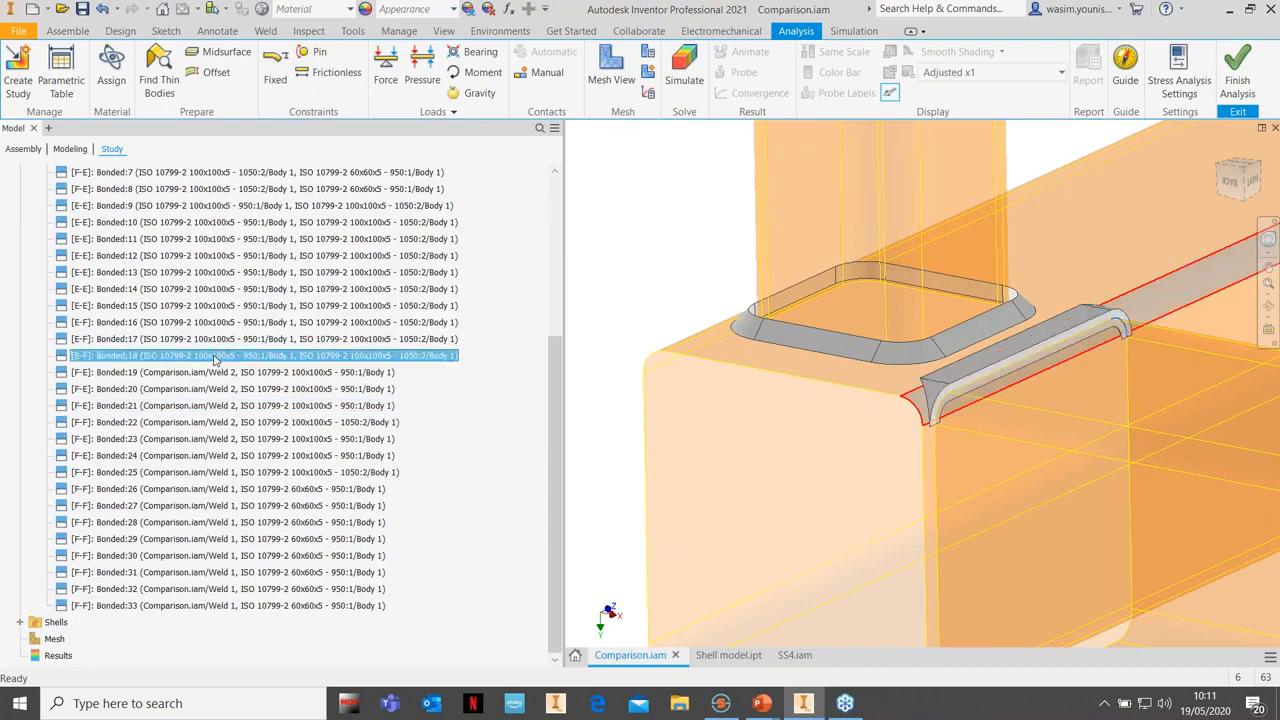
{"action": "left_click", "coordinate": [241, 175], "text": "shift"}
{"action": "right_click", "coordinate": [241, 175]}
{"action": "left_click", "coordinate": [252, 212]}
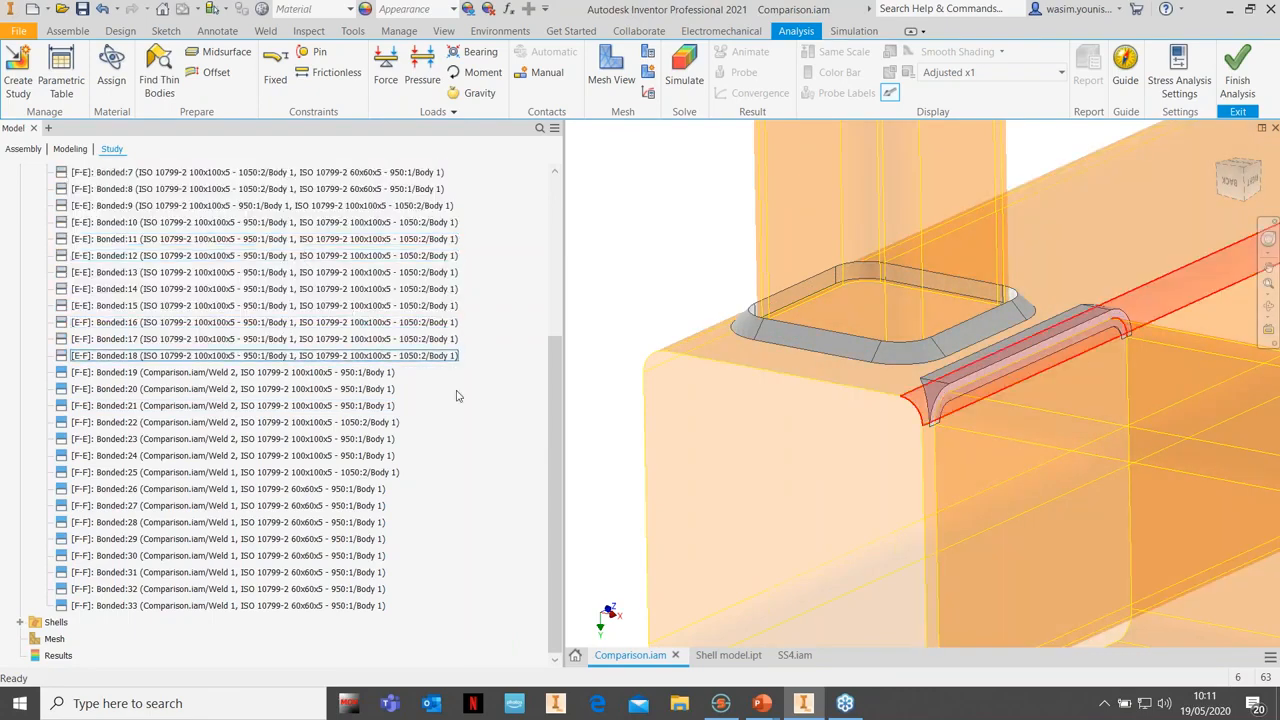
Examine the corner joint closely, including from the back view, to see how the weld beads meet the tube midsurfaces
{"action": "scroll", "coordinate": [748, 513], "scroll_direction": "down", "scroll_amount": 3}
{"action": "middle_click_drag", "start_coordinate": [905, 575], "coordinate": [851, 490]}
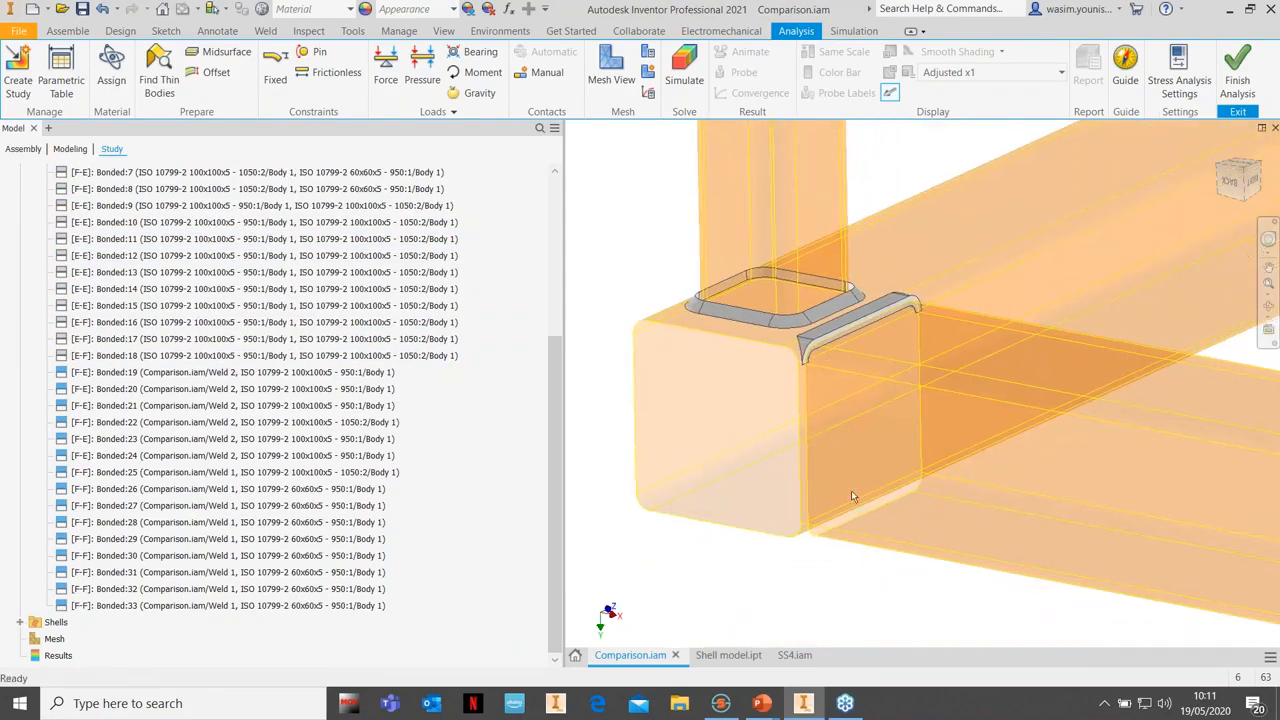
{"action": "scroll", "coordinate": [823, 546], "scroll_direction": "up", "scroll_amount": 3}
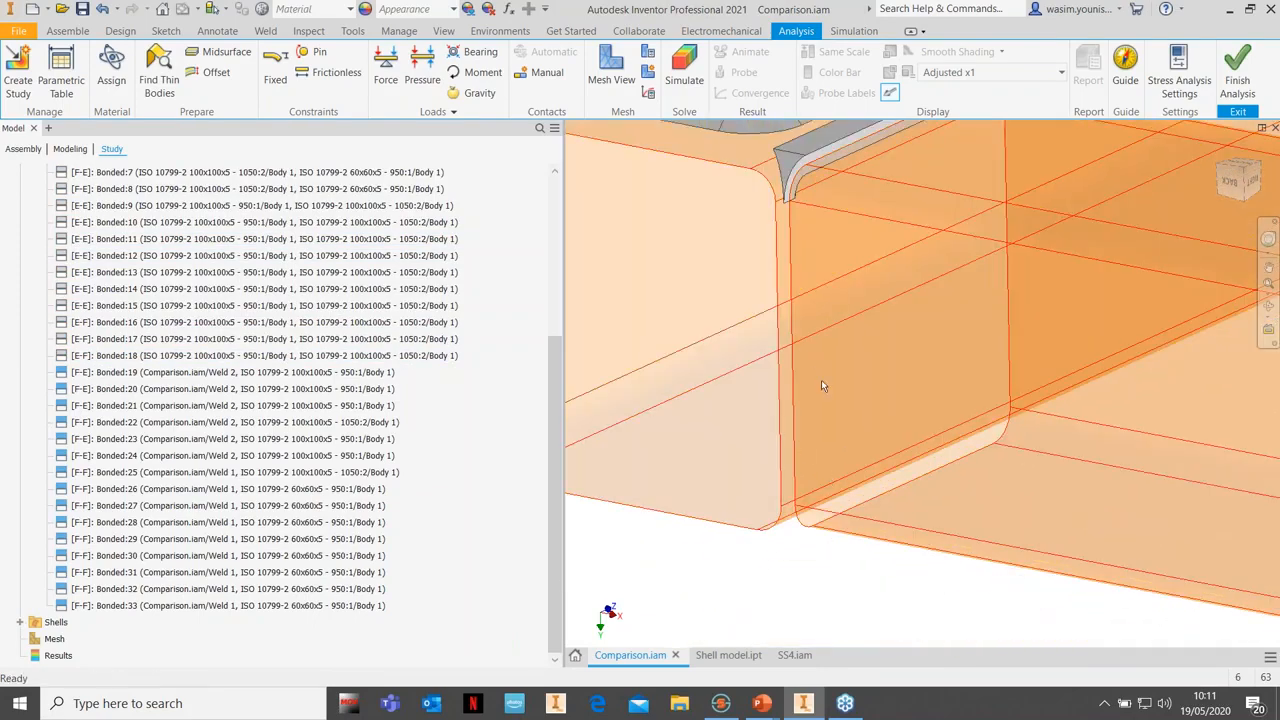
{"action": "scroll", "coordinate": [826, 388], "scroll_direction": "down", "scroll_amount": 3}
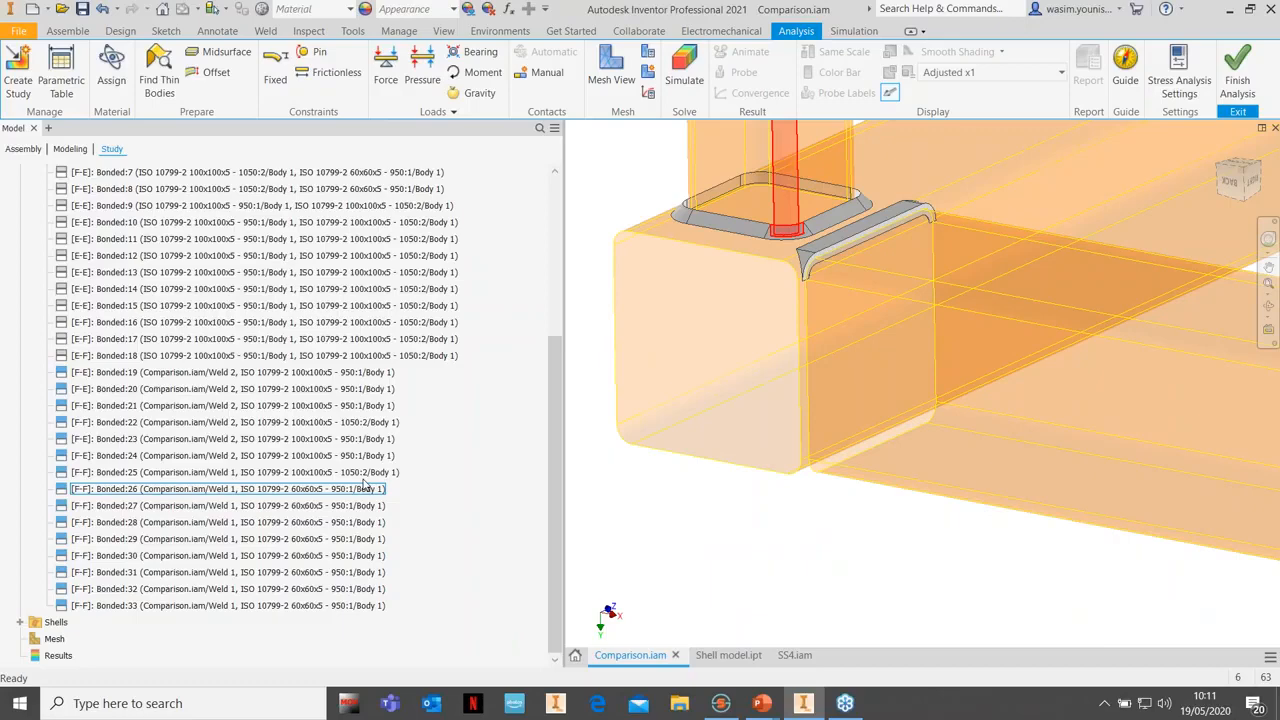
{"action": "middle_click_drag", "start_coordinate": [780, 375], "coordinate": [437, 506], "text": "shift"}
{"action": "middle_click_drag", "start_coordinate": [1154, 271], "coordinate": [810, 387]}
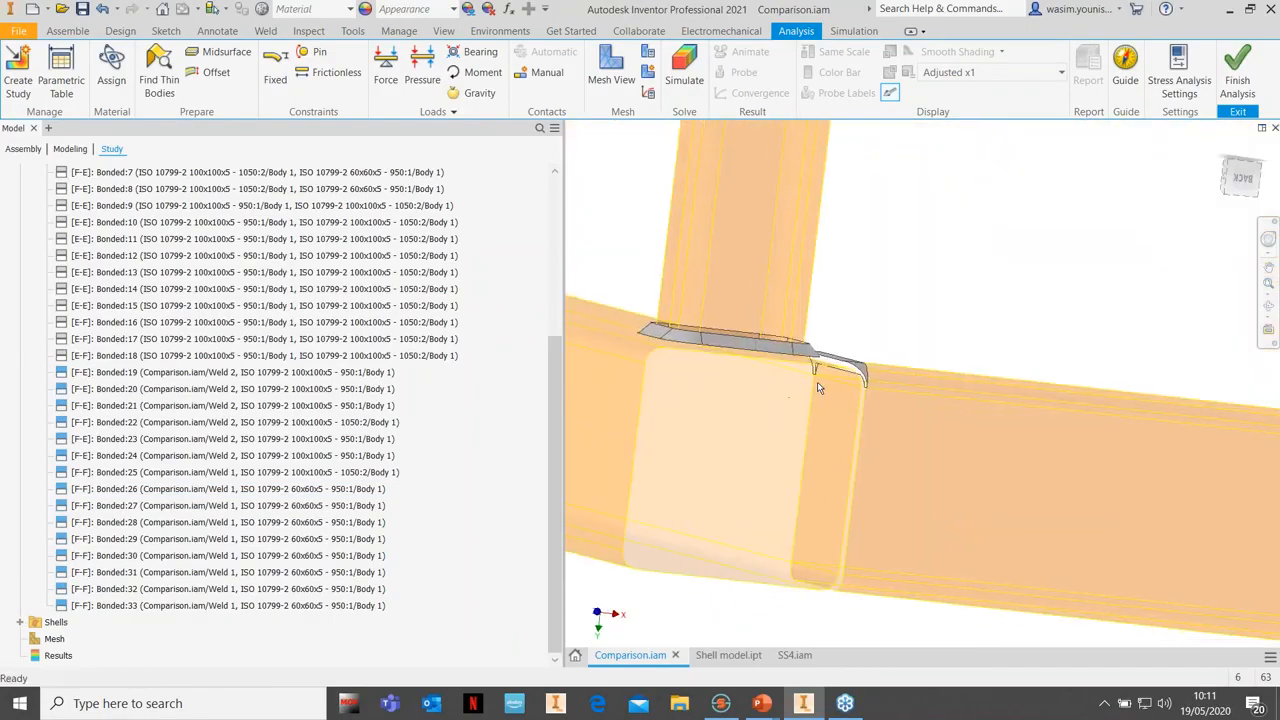
{"action": "scroll", "coordinate": [810, 387], "scroll_direction": "up", "scroll_amount": 5}
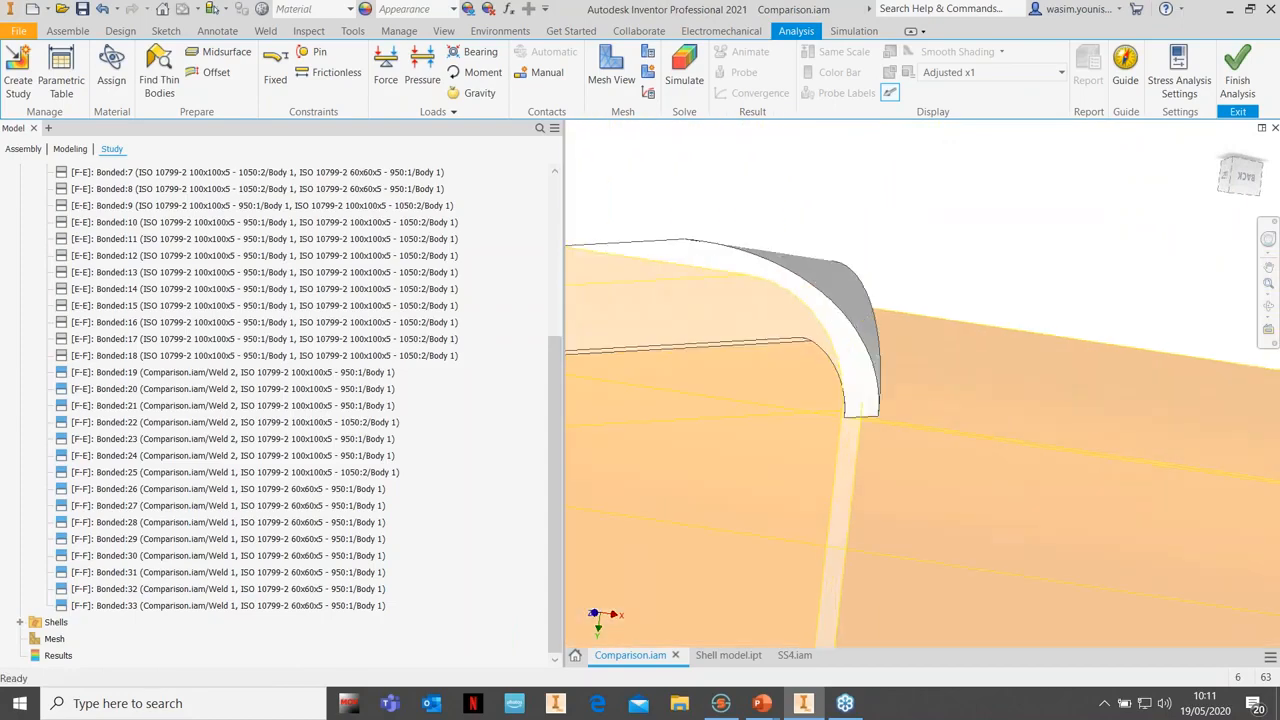
{"action": "scroll", "coordinate": [745, 357], "scroll_direction": "down", "scroll_amount": 3}
{"action": "middle_click_drag", "start_coordinate": [724, 374], "coordinate": [864, 366], "text": "shift"}
{"action": "left_click", "coordinate": [1243, 181]}
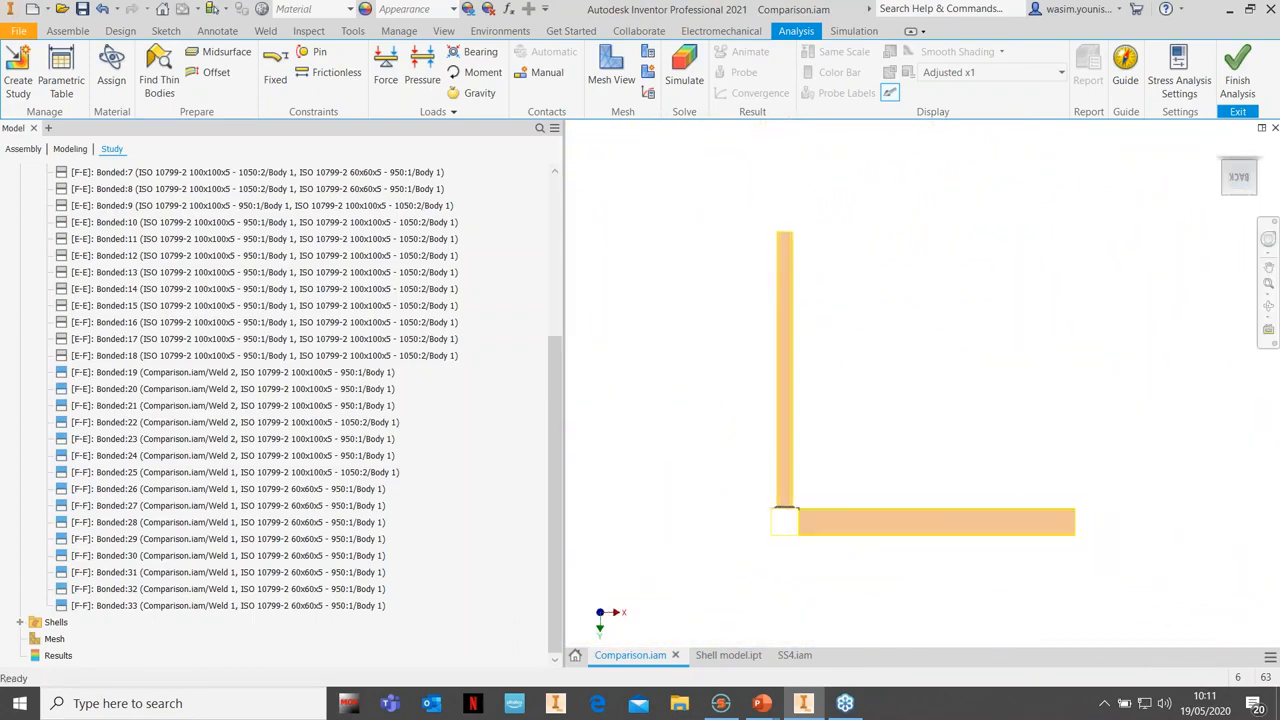
{"action": "scroll", "coordinate": [806, 526], "scroll_direction": "up", "scroll_amount": 6}
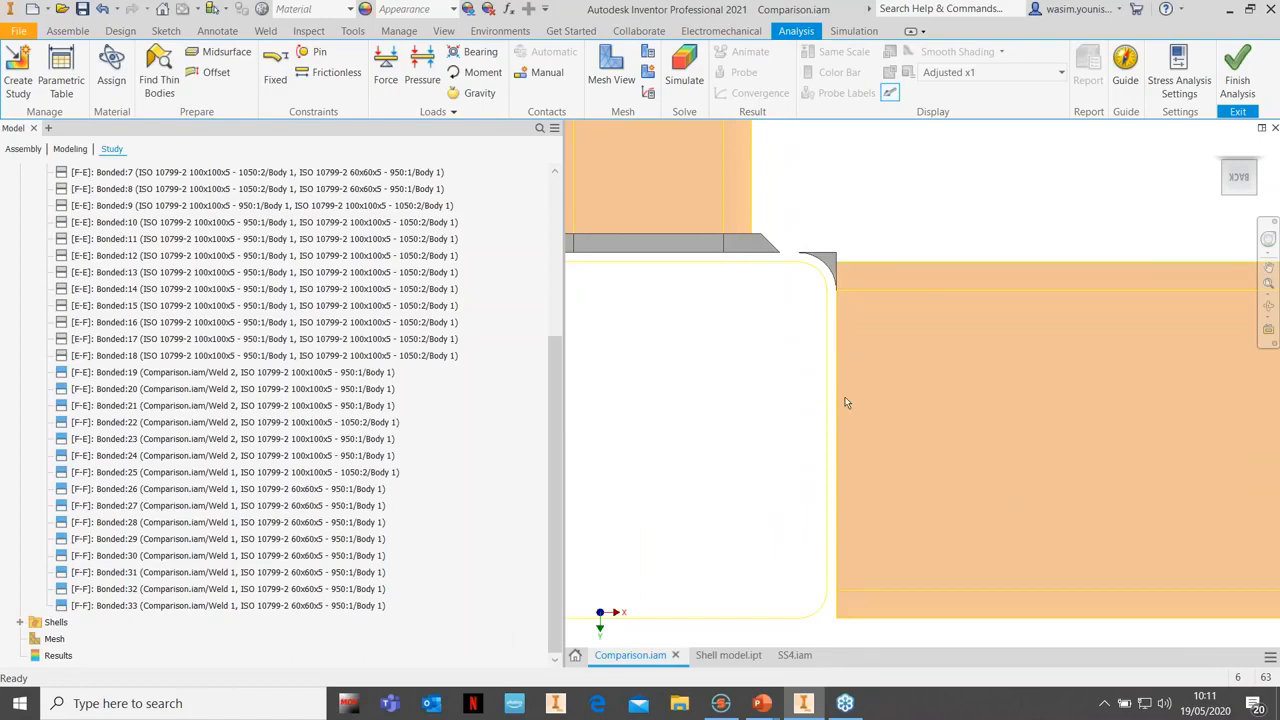
{"action": "scroll", "coordinate": [825, 268], "scroll_direction": "up", "scroll_amount": 2}
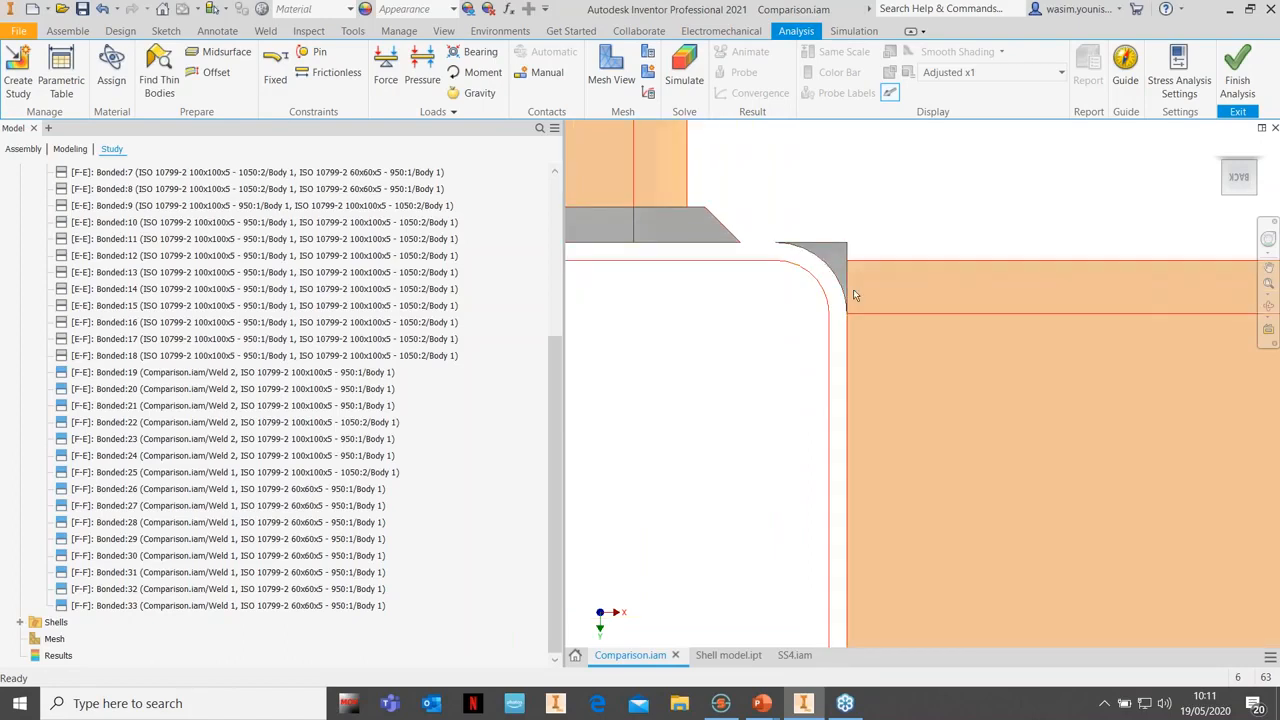
{"action": "middle_click_drag", "start_coordinate": [685, 240], "coordinate": [893, 252]}
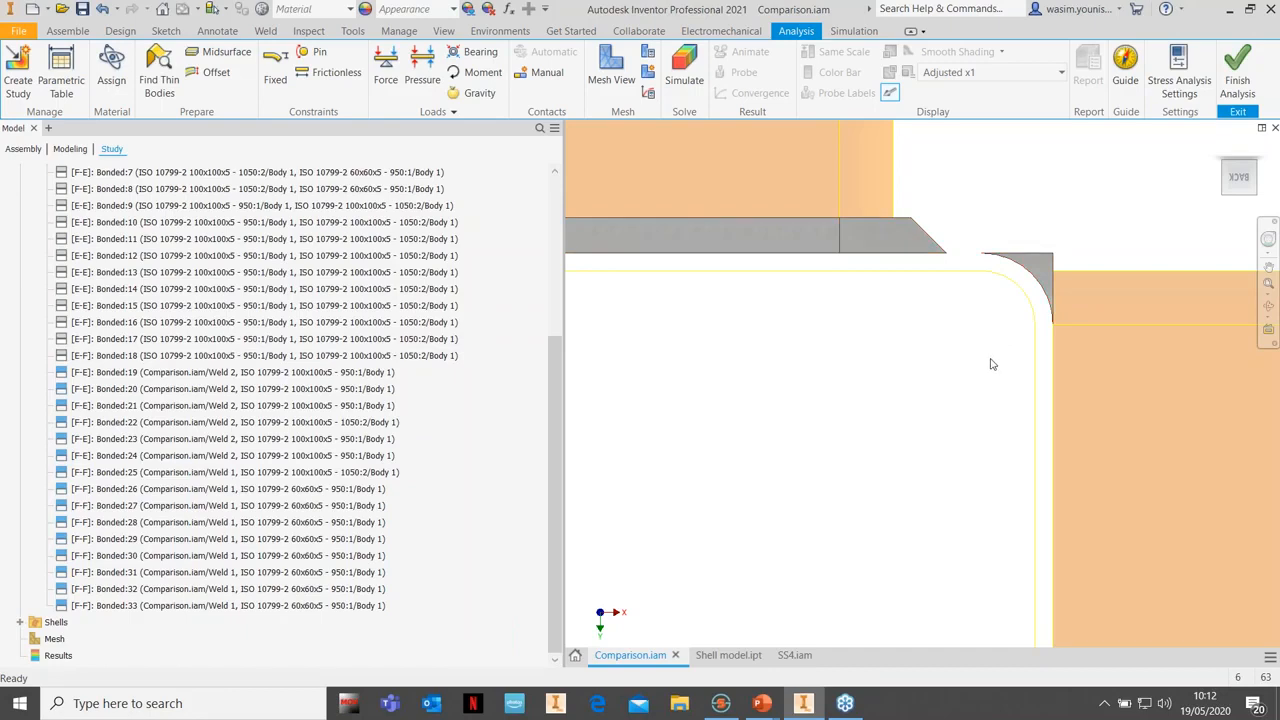
{"action": "scroll", "coordinate": [1026, 365], "scroll_direction": "down", "scroll_amount": 3}
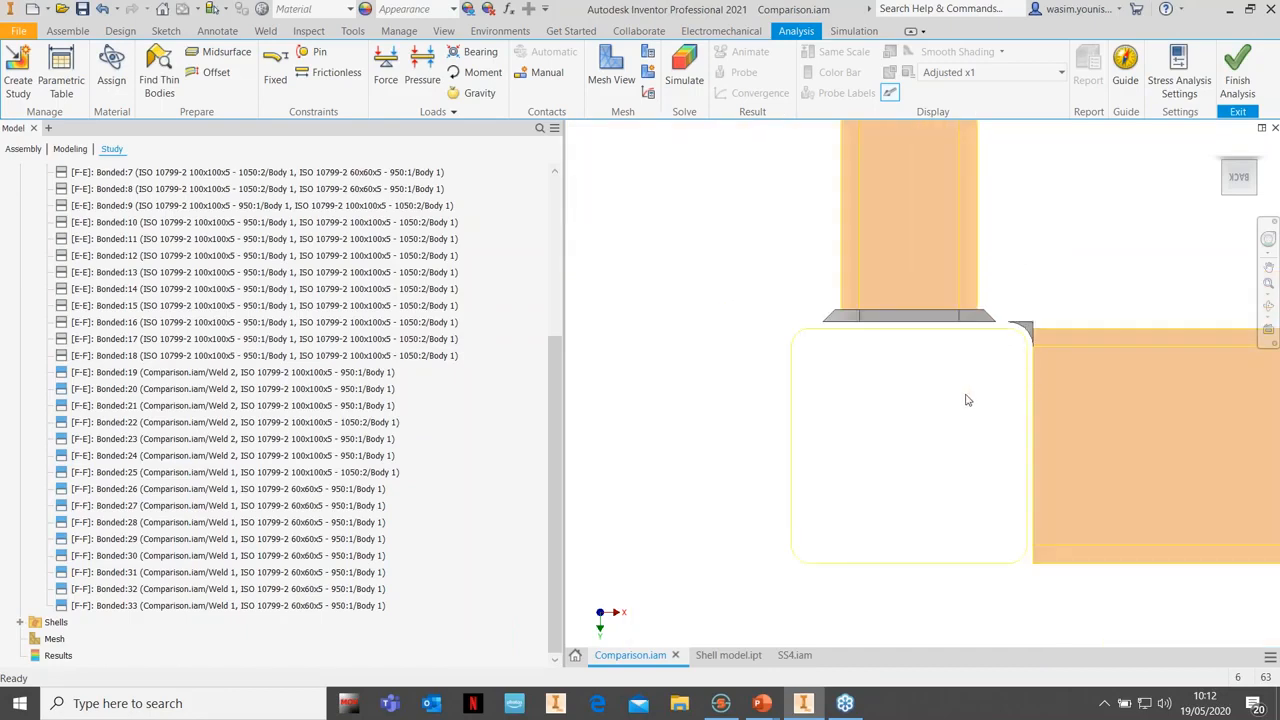
{"action": "middle_click_drag", "start_coordinate": [963, 371], "coordinate": [870, 490], "text": "shift"}
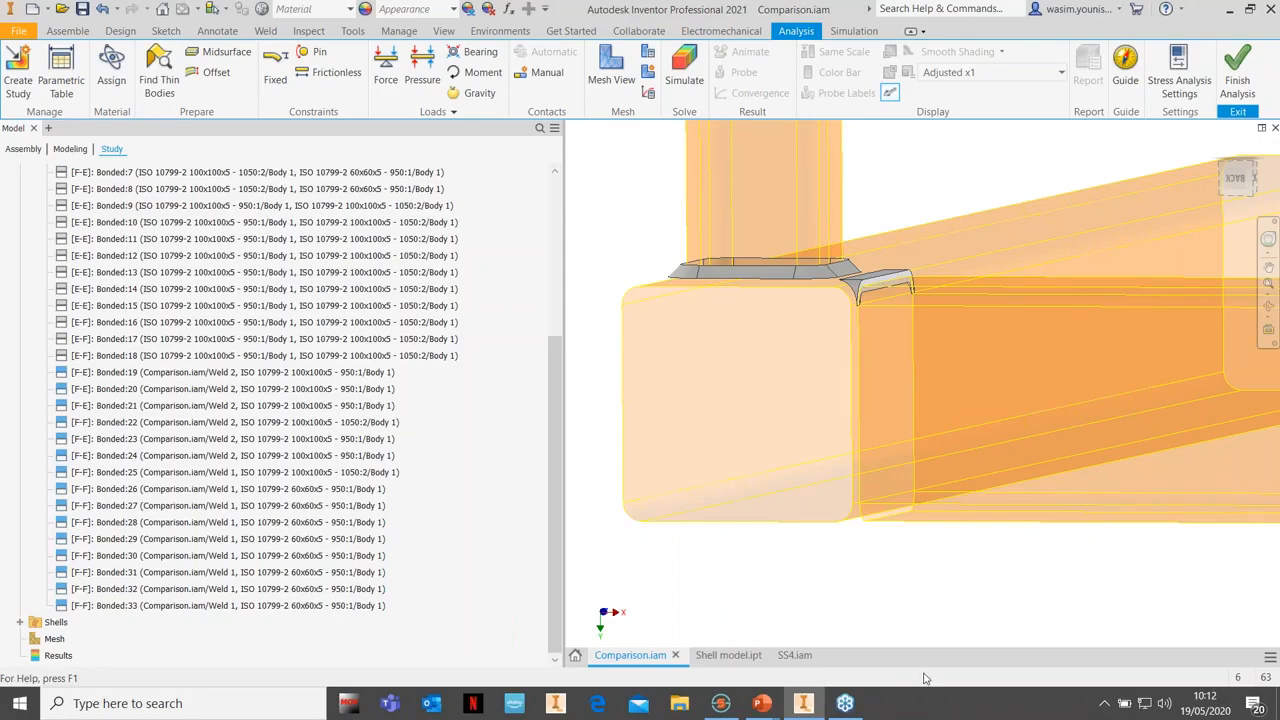
Switch to Shell model.ipt, examine the Nastran shell mesh around the frame's corner joint, and narrow the model tree
{"action": "left_click", "coordinate": [736, 655]}
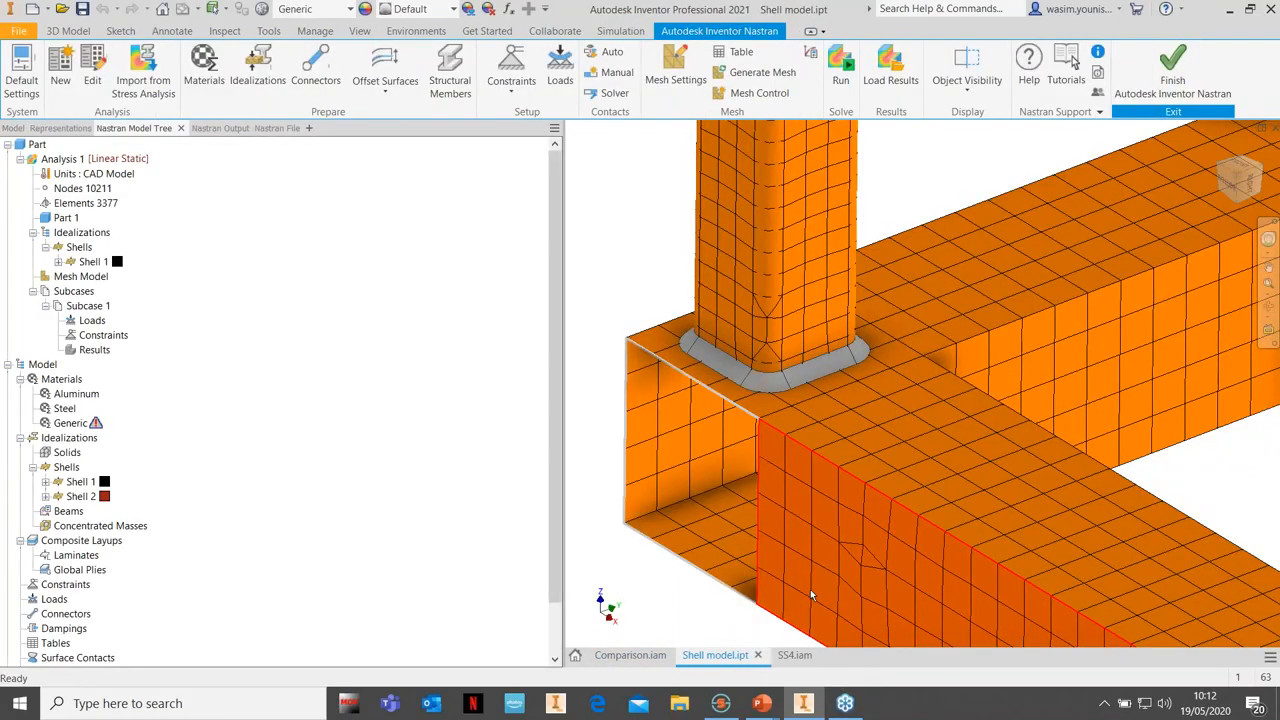
{"action": "mouse_move", "coordinate": [810, 612]}
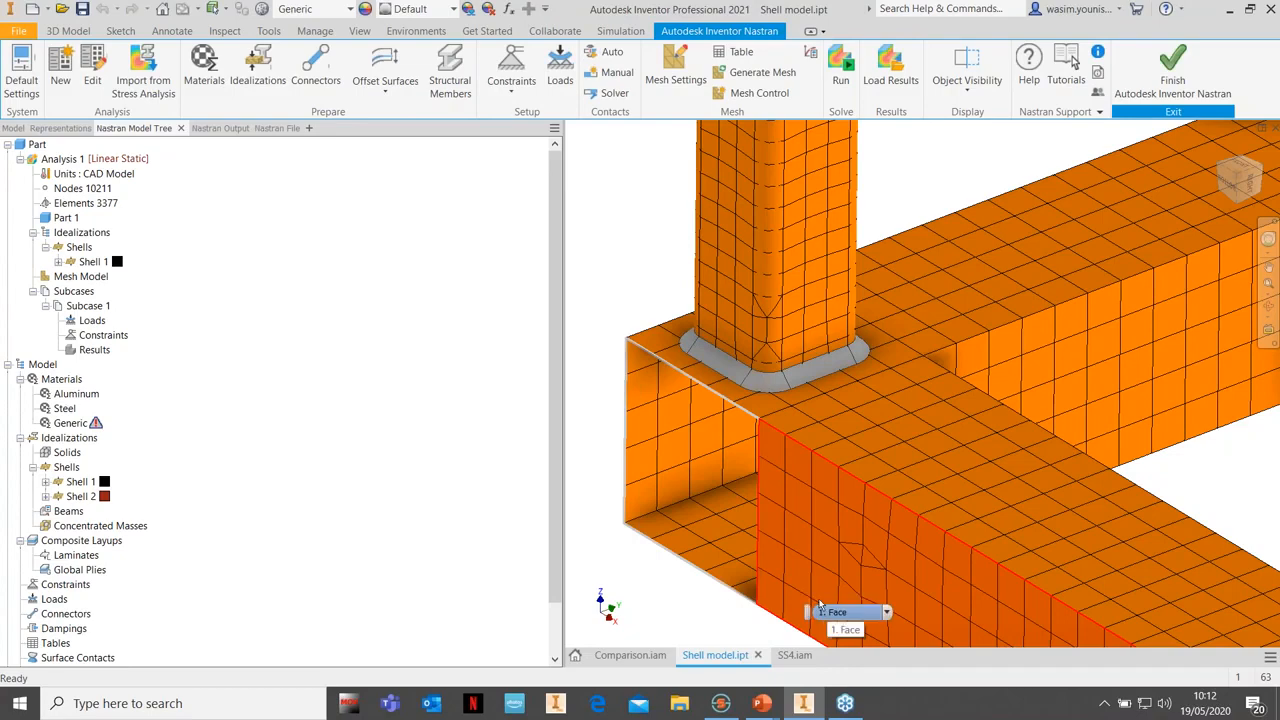
{"action": "scroll", "coordinate": [903, 434], "scroll_direction": "down", "scroll_amount": 5}
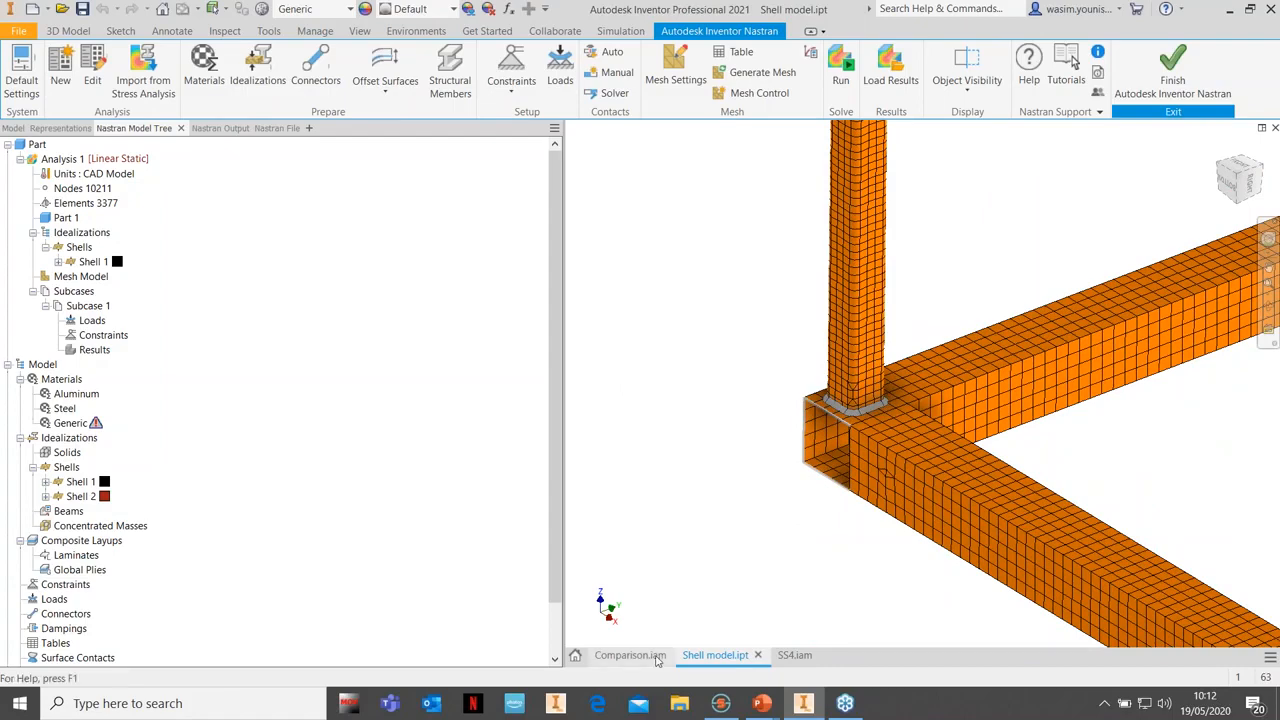
{"action": "middle_click_drag", "start_coordinate": [904, 471], "coordinate": [750, 411]}
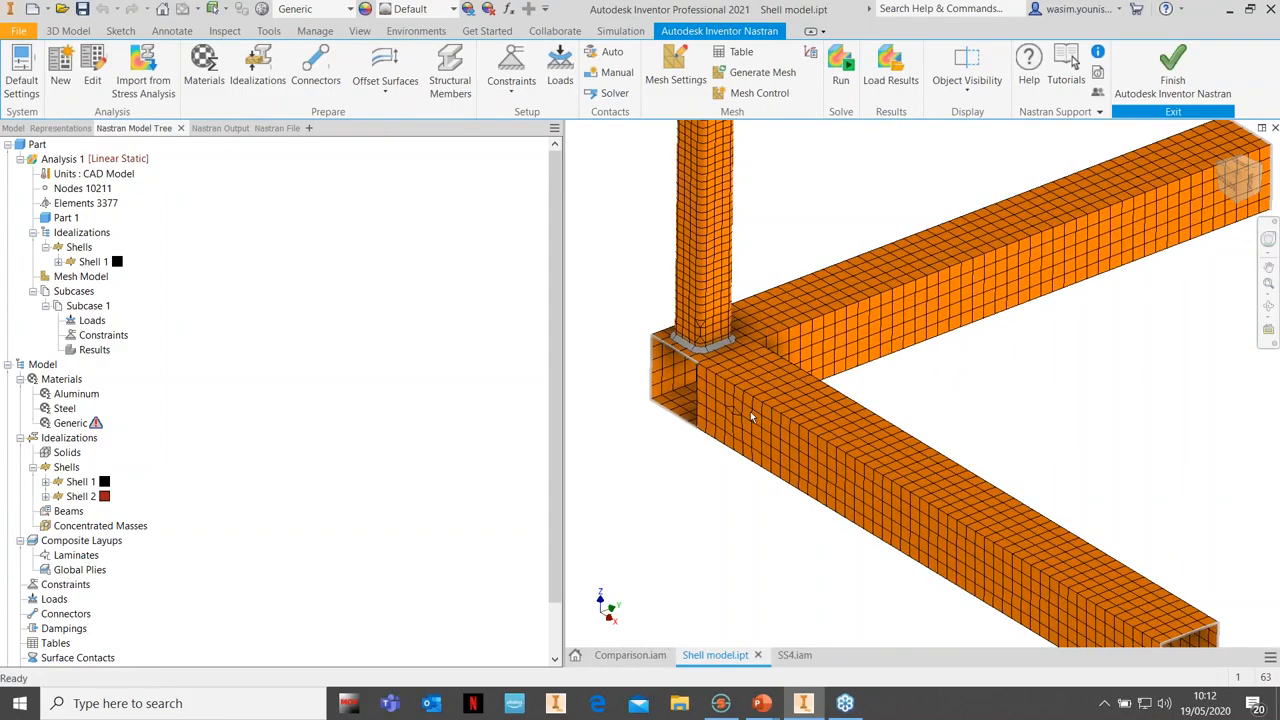
{"action": "mouse_move", "coordinate": [750, 411]}
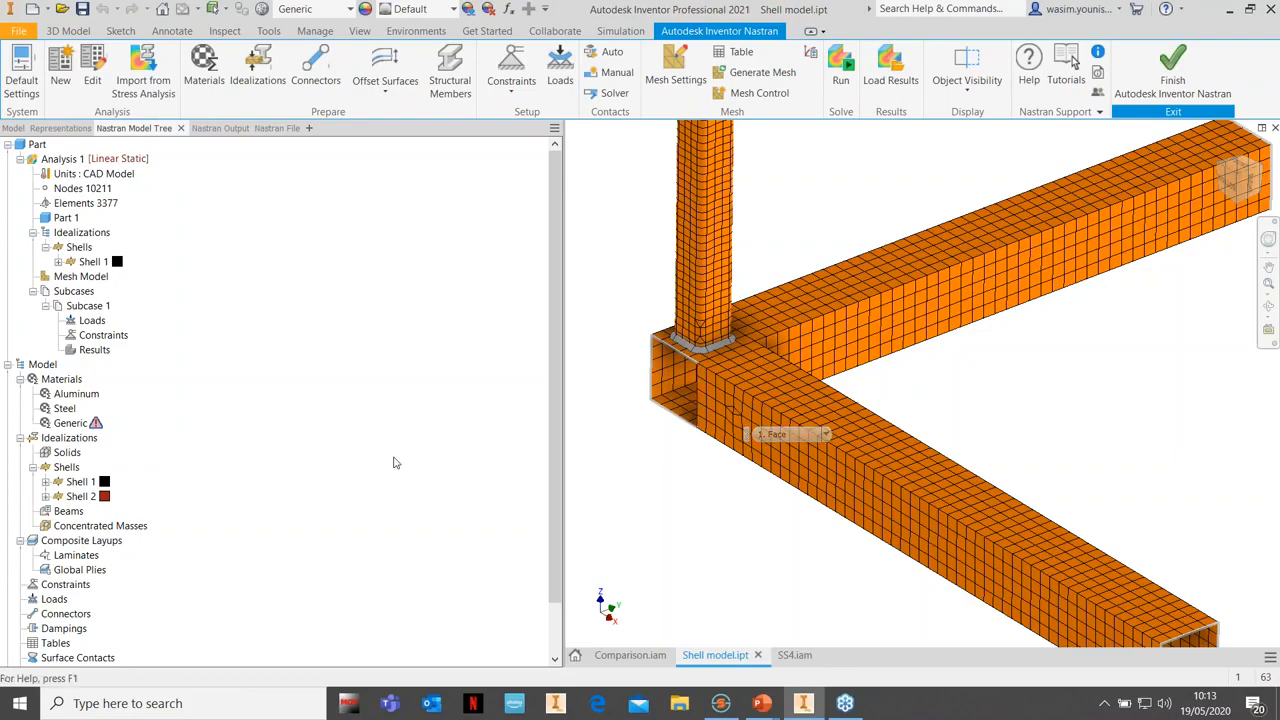
{"action": "left_click_drag", "start_coordinate": [843, 459], "coordinate": [765, 452]}
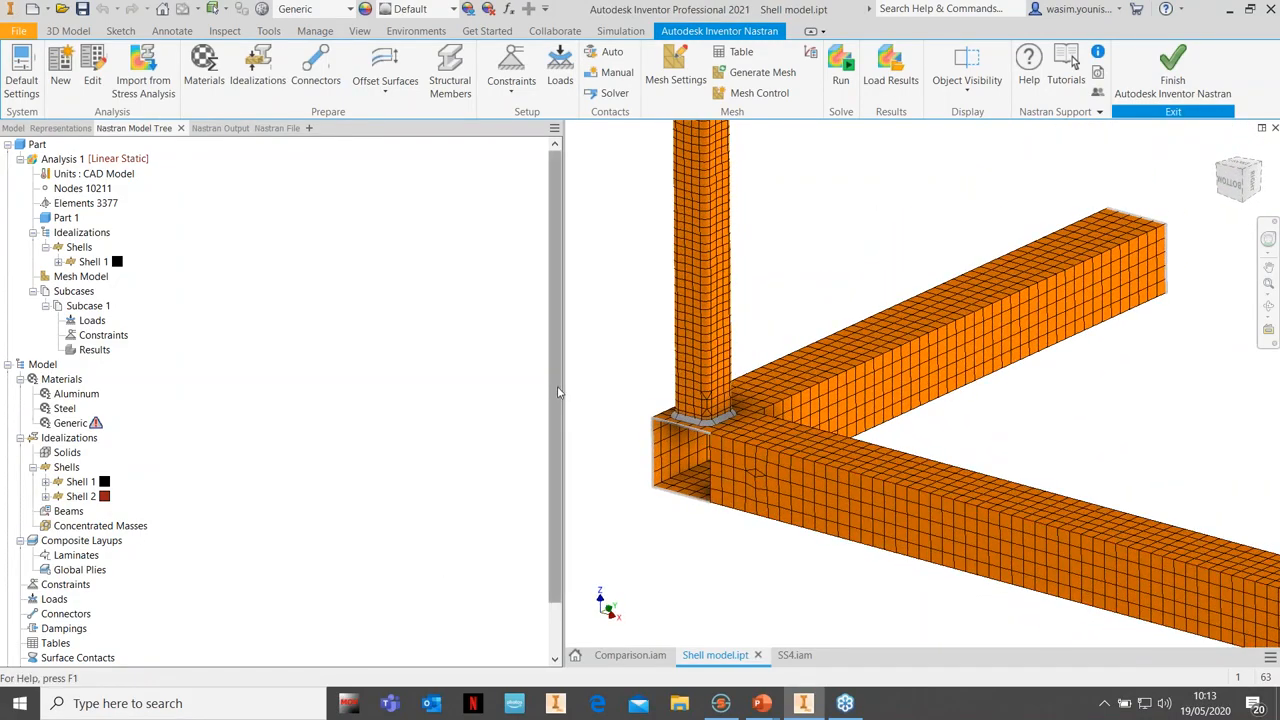
{"action": "left_click_drag", "start_coordinate": [563, 388], "coordinate": [293, 385]}
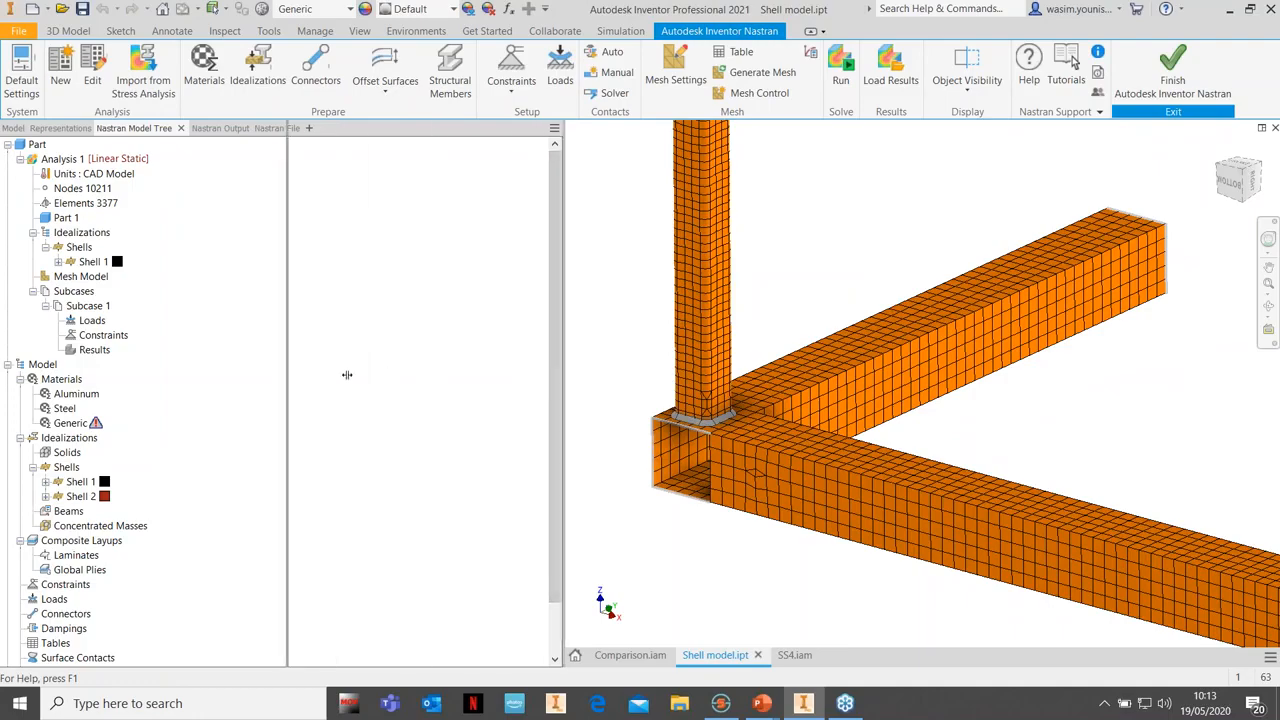
Examine the shell mesh where the tubes and weld bead meet at the corner joint, from above and below, and check the mesh settings
{"action": "scroll", "coordinate": [631, 517], "scroll_direction": "up", "scroll_amount": 5}
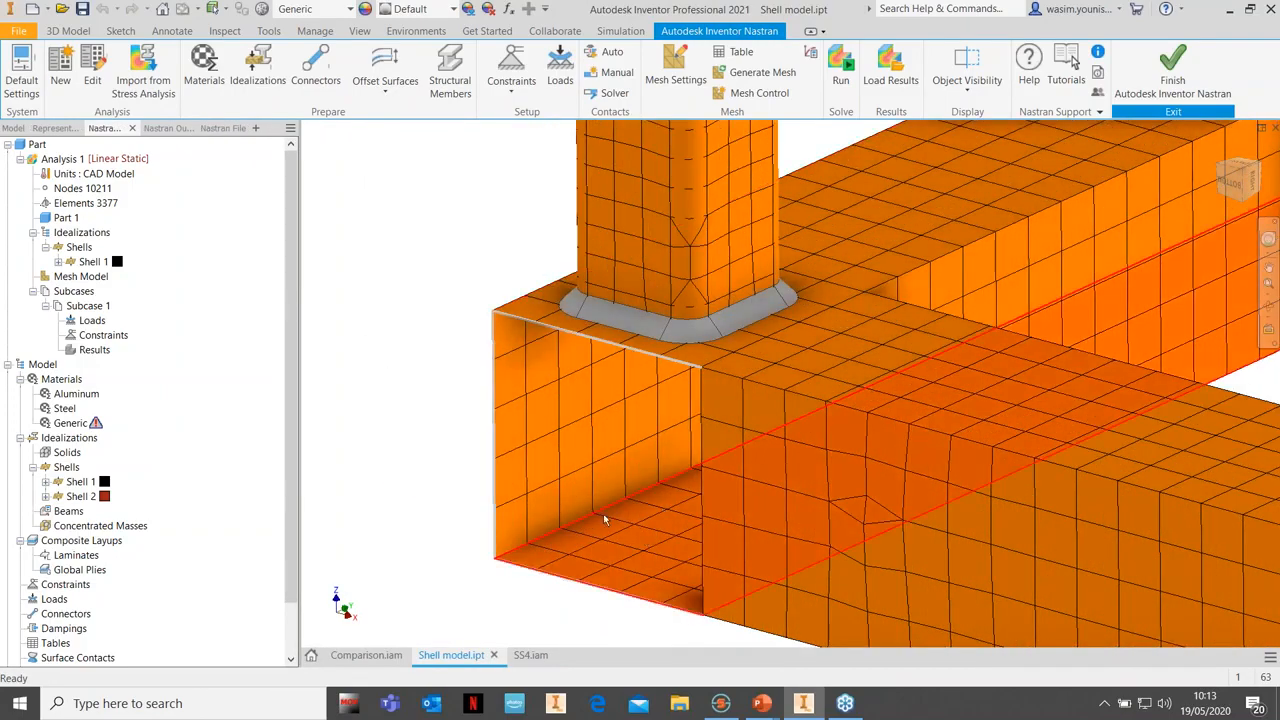
{"action": "scroll", "coordinate": [604, 503], "scroll_direction": "down", "scroll_amount": 5}
{"action": "left_click", "coordinate": [675, 68]}
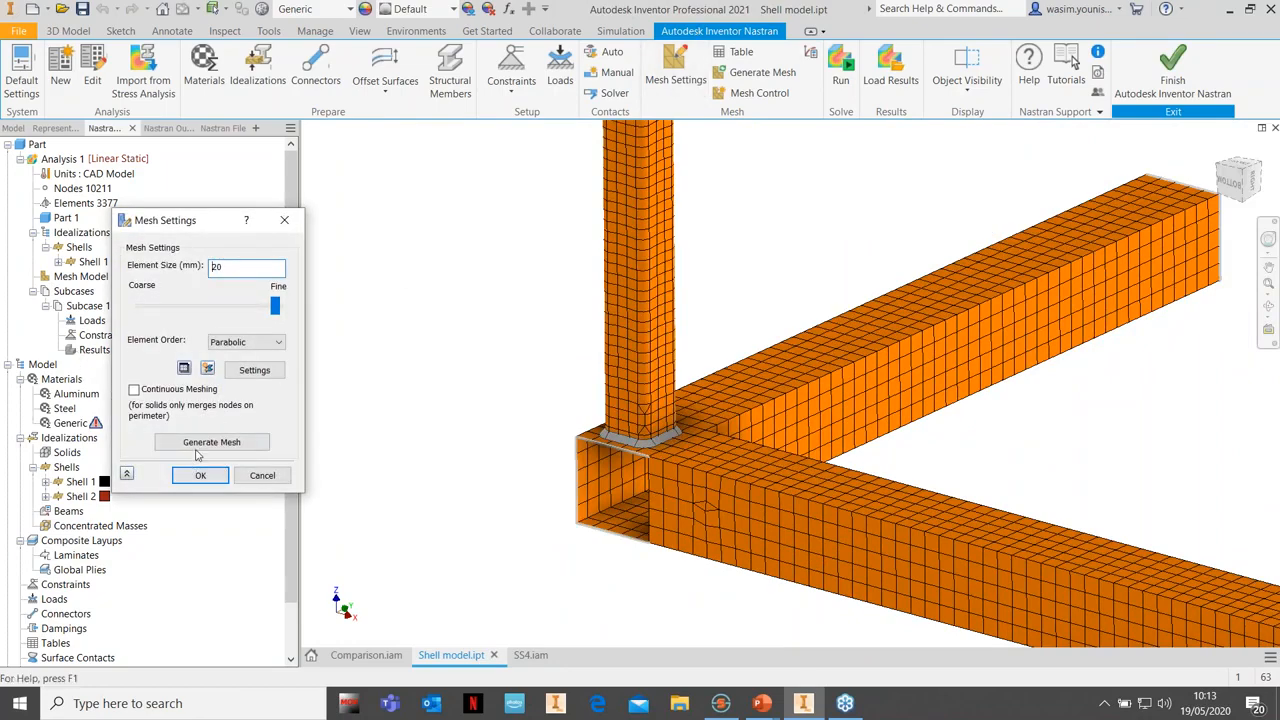
{"action": "left_click", "coordinate": [262, 476]}
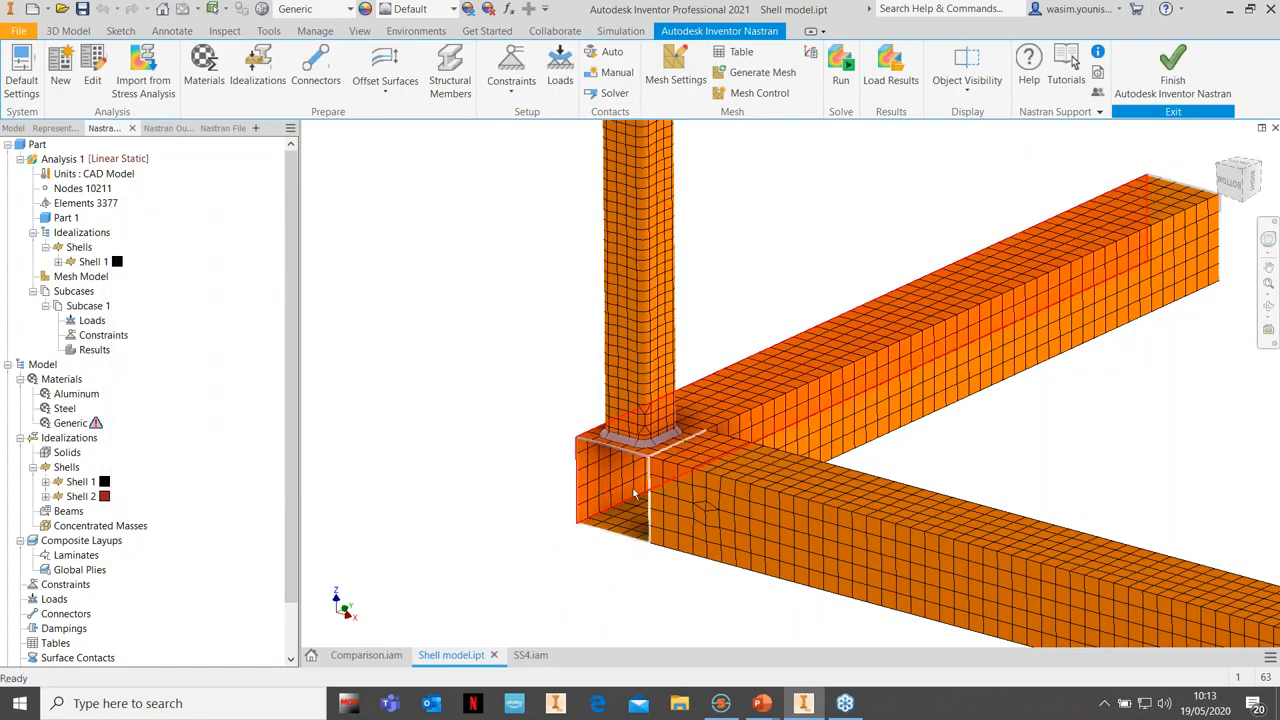
{"action": "middle_click_drag", "start_coordinate": [591, 551], "coordinate": [691, 453], "text": "shift"}
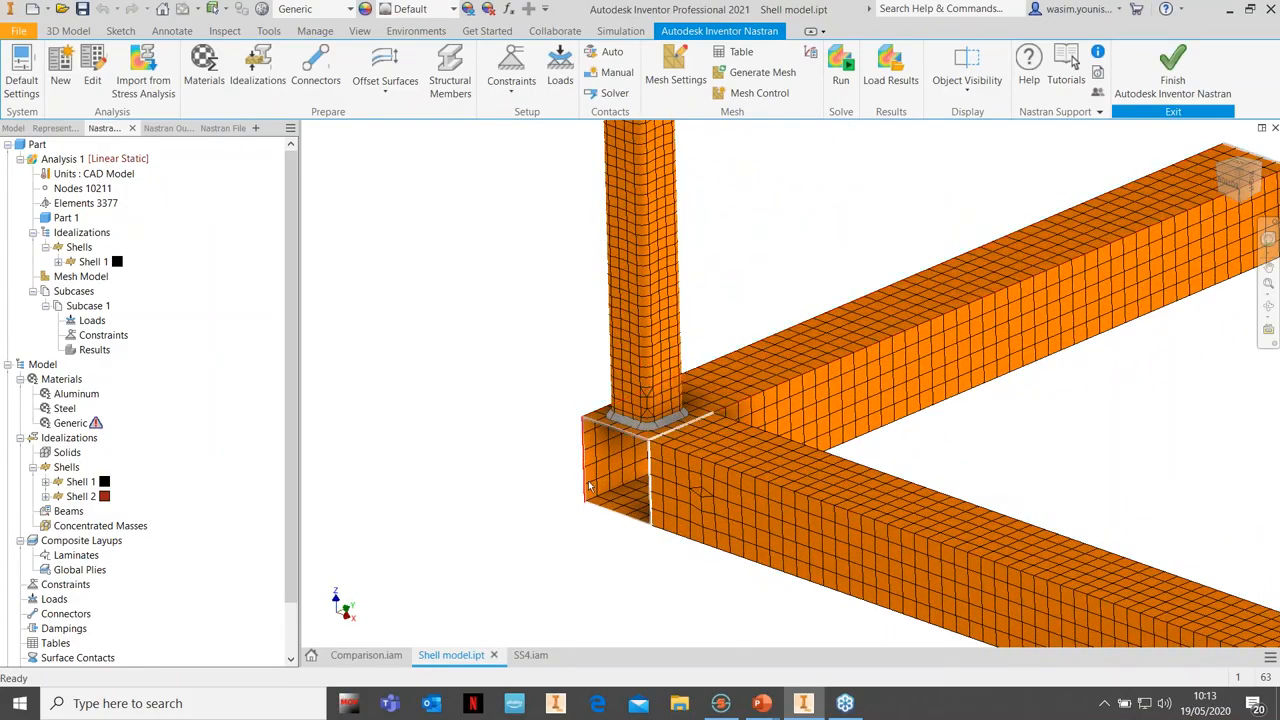
{"action": "middle_click_drag", "start_coordinate": [568, 526], "coordinate": [594, 480], "text": "shift"}
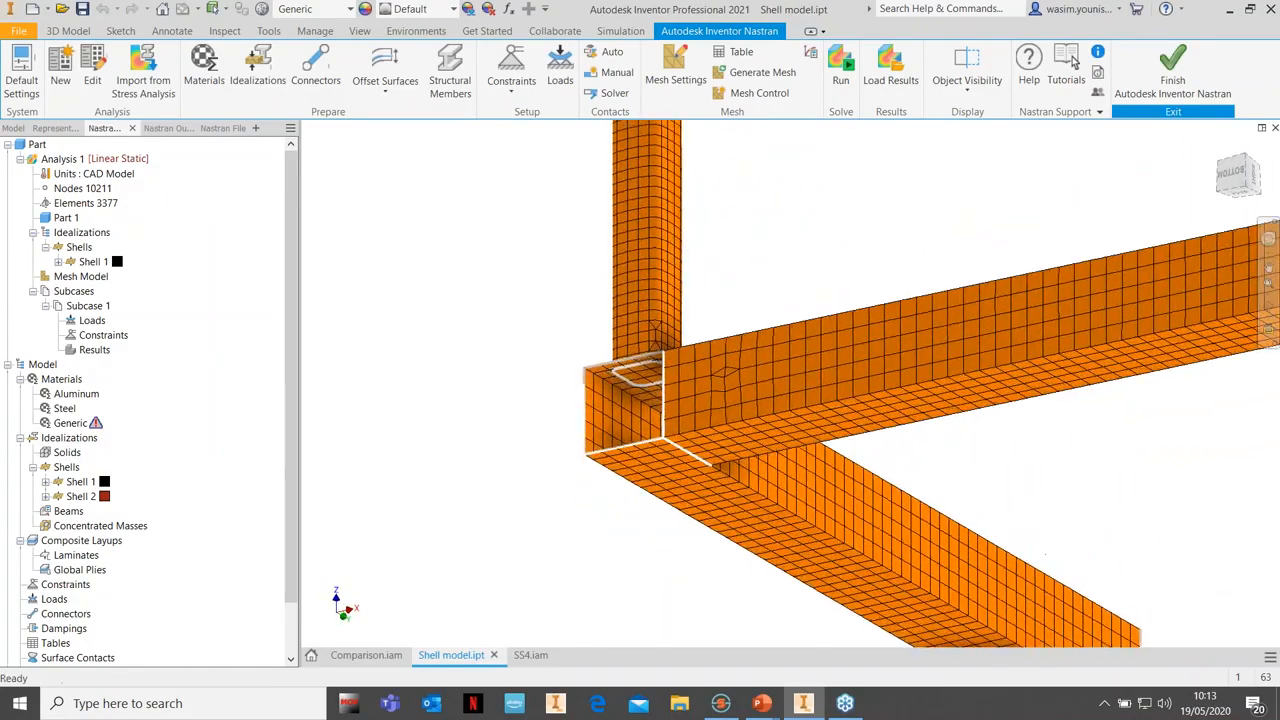
{"action": "scroll", "coordinate": [620, 369], "scroll_direction": "up", "scroll_amount": 5}
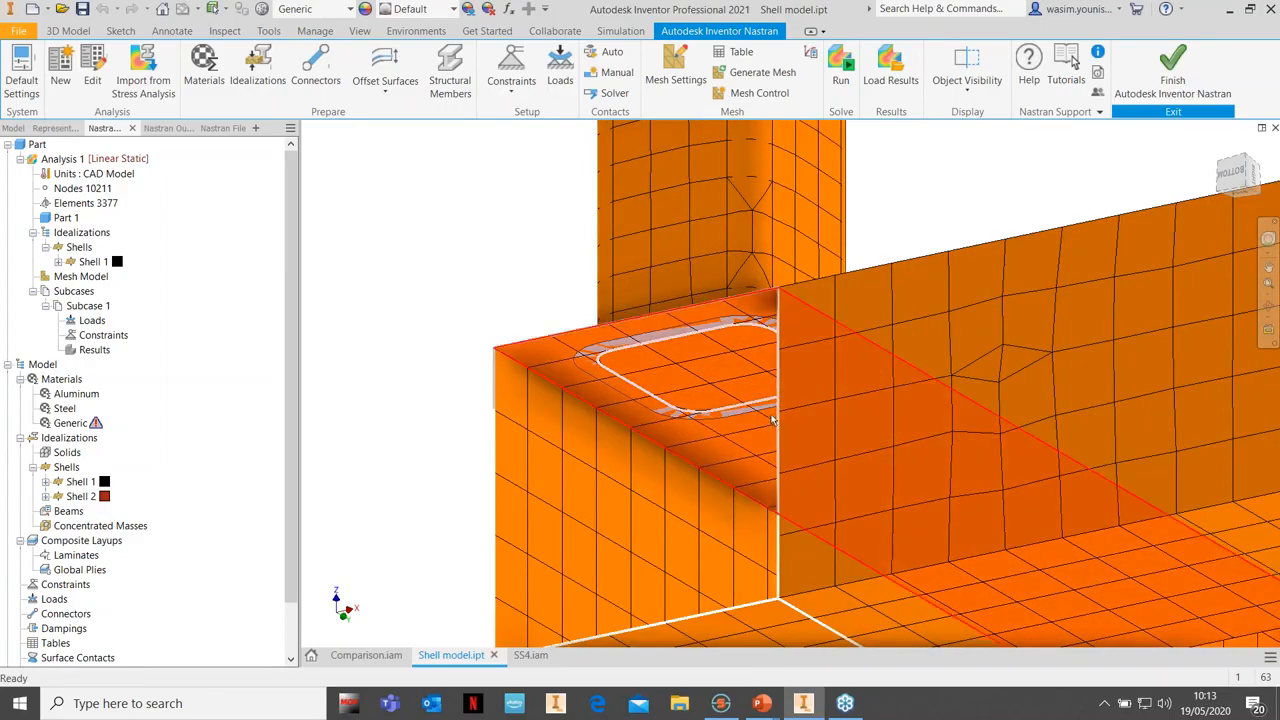
{"action": "scroll", "coordinate": [783, 444], "scroll_direction": "down", "scroll_amount": 4}
{"action": "middle_click_drag", "start_coordinate": [804, 454], "coordinate": [900, 540], "text": "shift"}
{"action": "scroll", "coordinate": [690, 366], "scroll_direction": "up", "scroll_amount": 5}
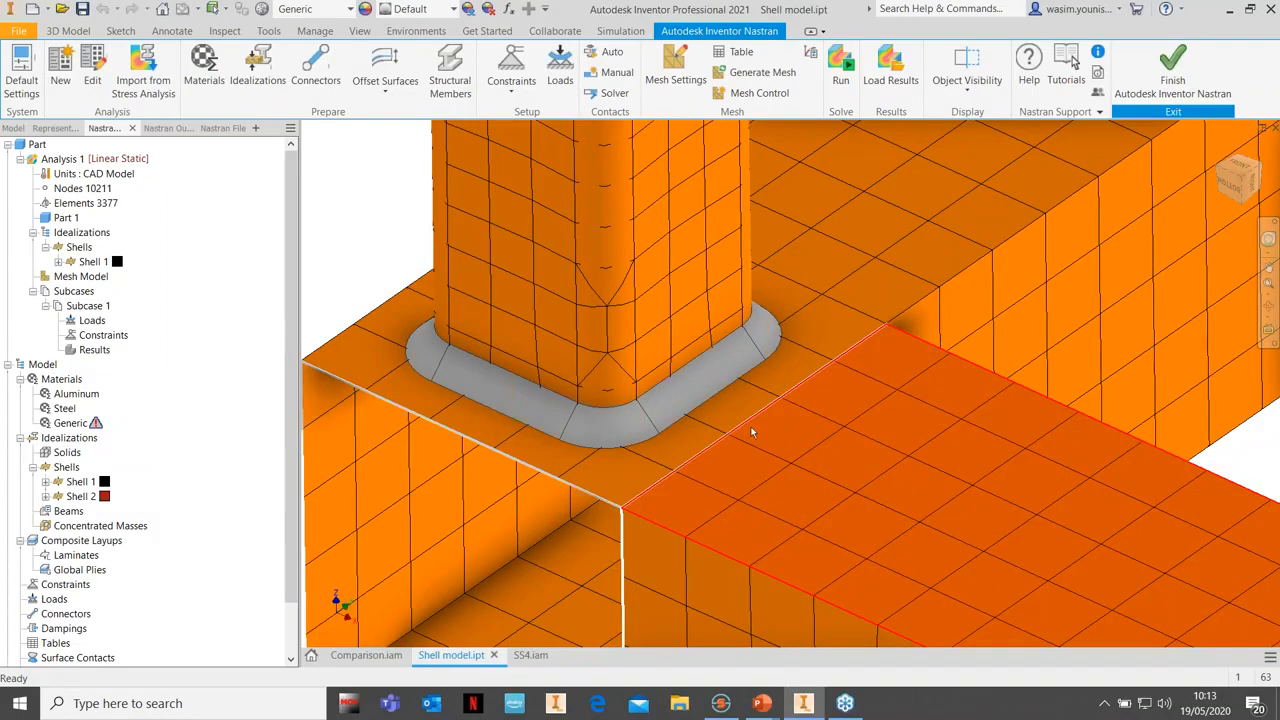
{"action": "scroll", "coordinate": [750, 434], "scroll_direction": "down", "scroll_amount": 2}
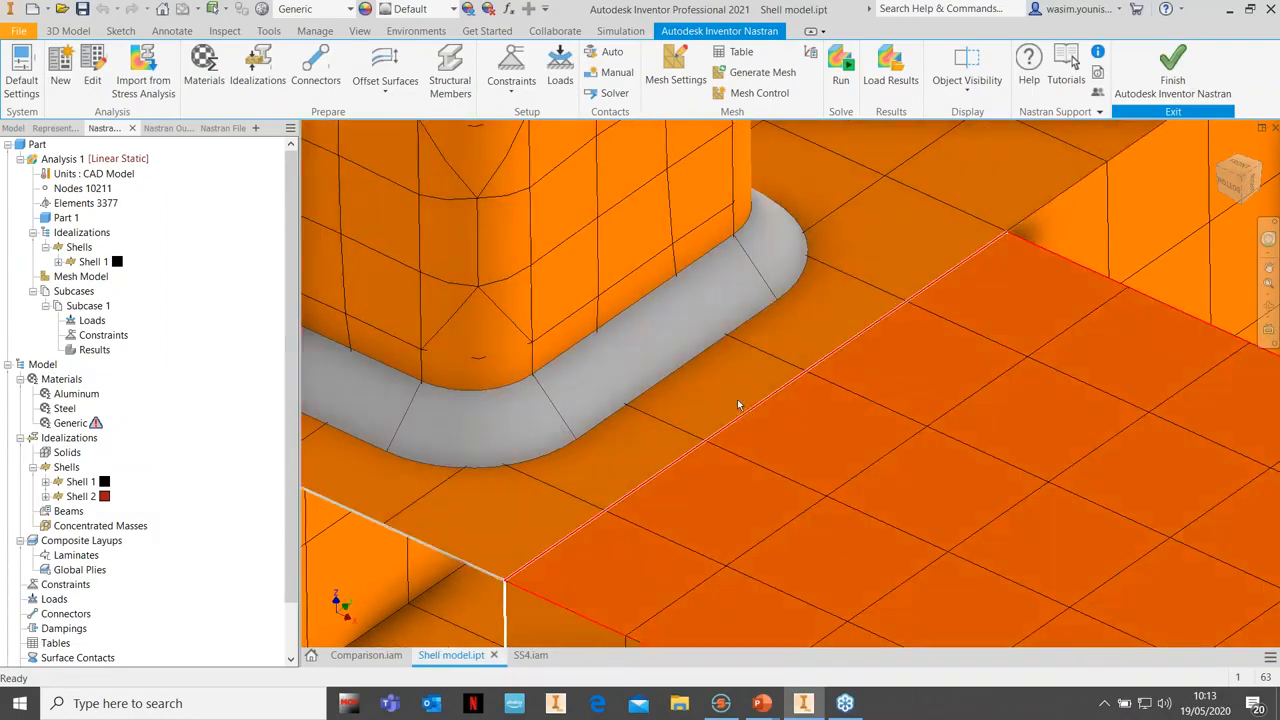
{"action": "scroll", "coordinate": [789, 429], "scroll_direction": "up", "scroll_amount": 4}
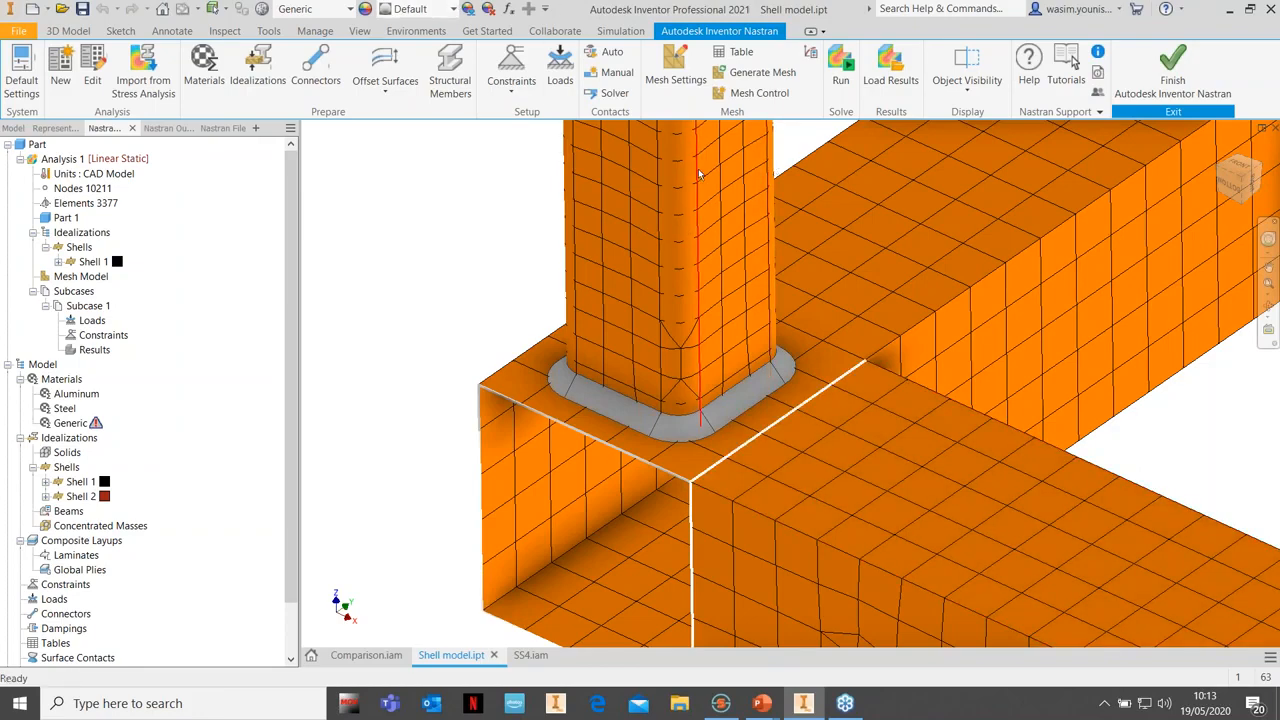
Turn on continuous meshing in the mesh settings, keep the 20 mm element size, and regenerate the mesh
{"action": "left_click", "coordinate": [677, 80]}
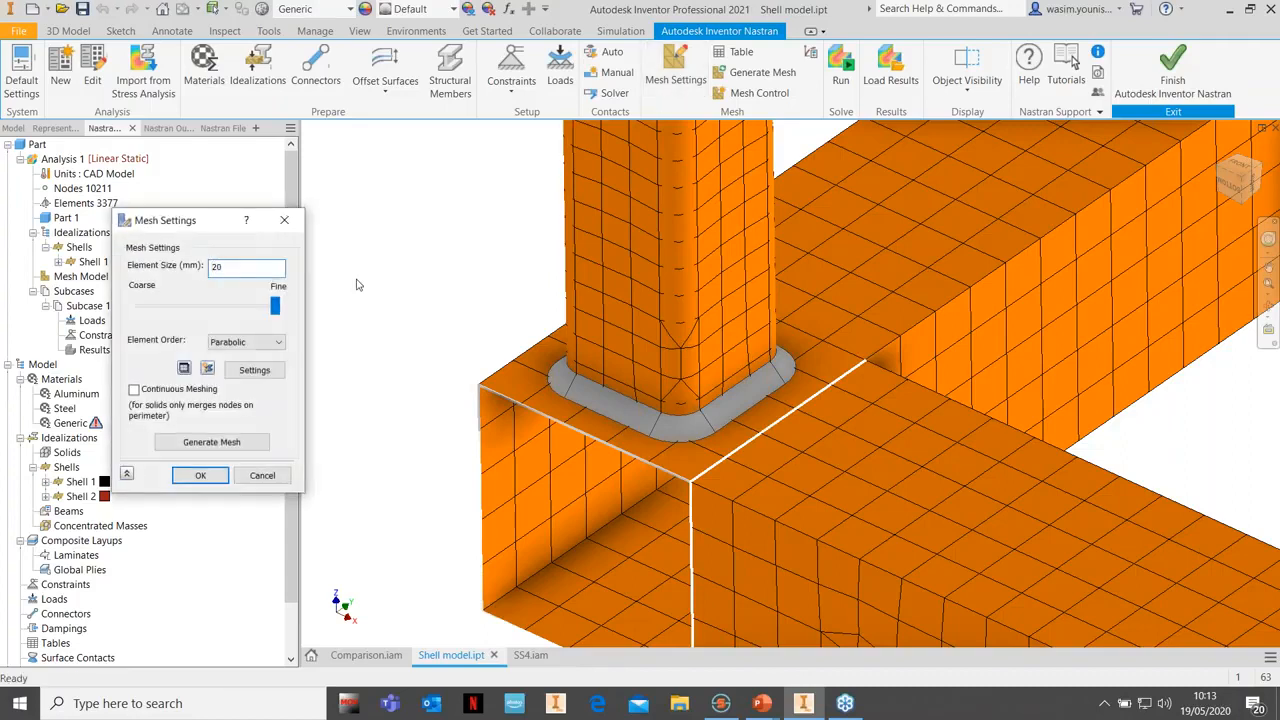
{"action": "left_click", "coordinate": [134, 390]}
{"action": "left_click_drag", "start_coordinate": [240, 222], "coordinate": [435, 139]}
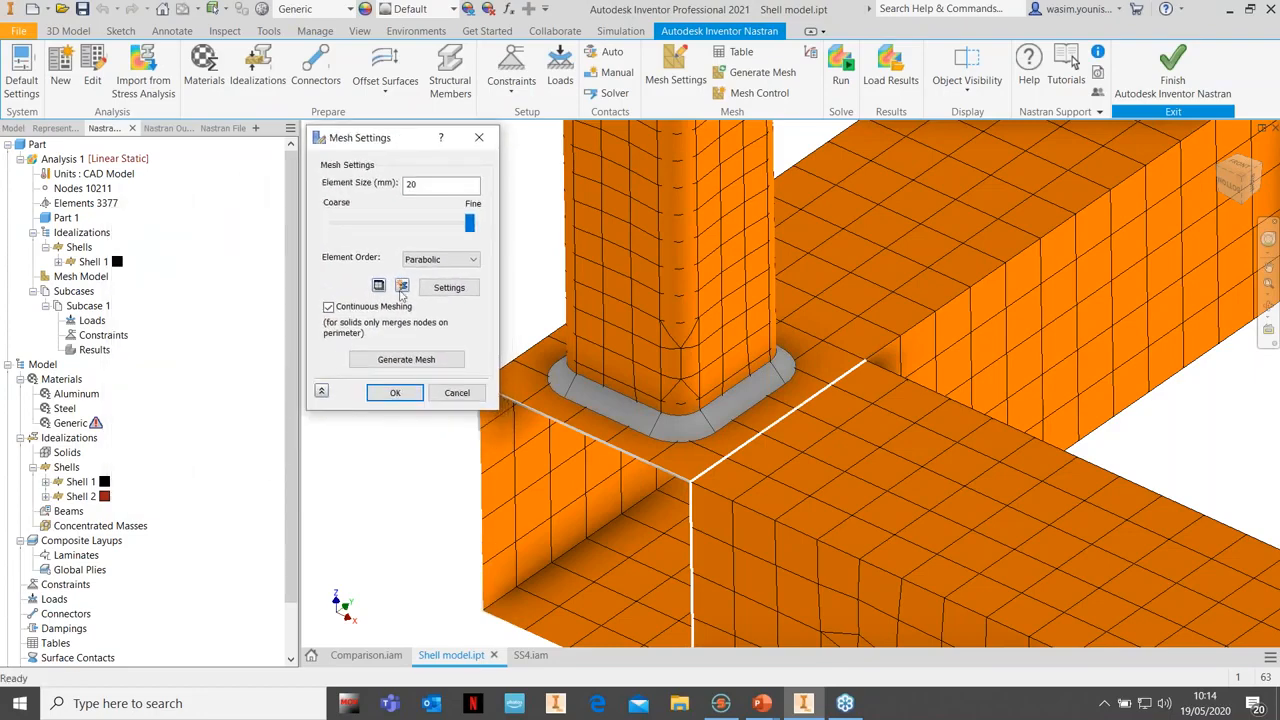
{"action": "left_click", "coordinate": [403, 360]}
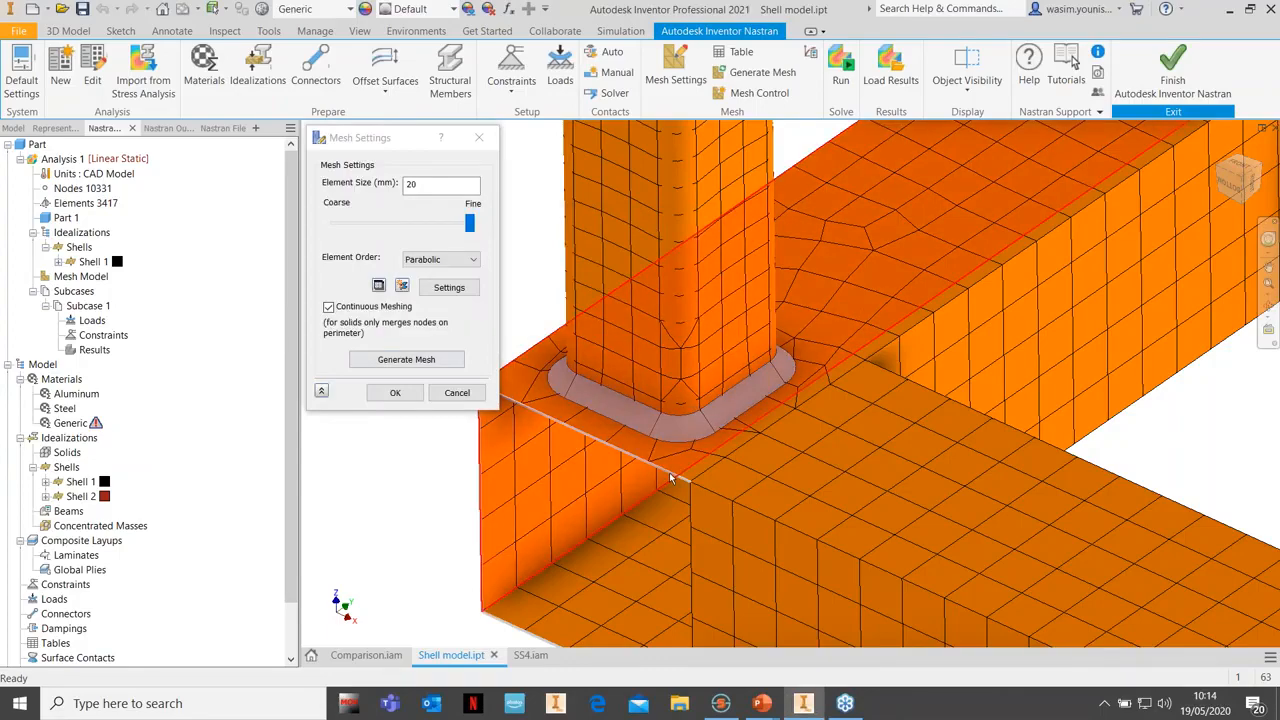
Inspect the regenerated mesh around the corner joint and weld footprint from above and inside the tube, and close the mesh settings
{"action": "middle_click_drag", "start_coordinate": [733, 473], "coordinate": [1030, 638]}
{"action": "middle_click_drag", "start_coordinate": [966, 420], "coordinate": [862, 165]}
{"action": "middle_click_drag", "start_coordinate": [787, 502], "coordinate": [732, 520], "text": "shift"}
{"action": "scroll", "coordinate": [724, 483], "scroll_direction": "down", "scroll_amount": 4}
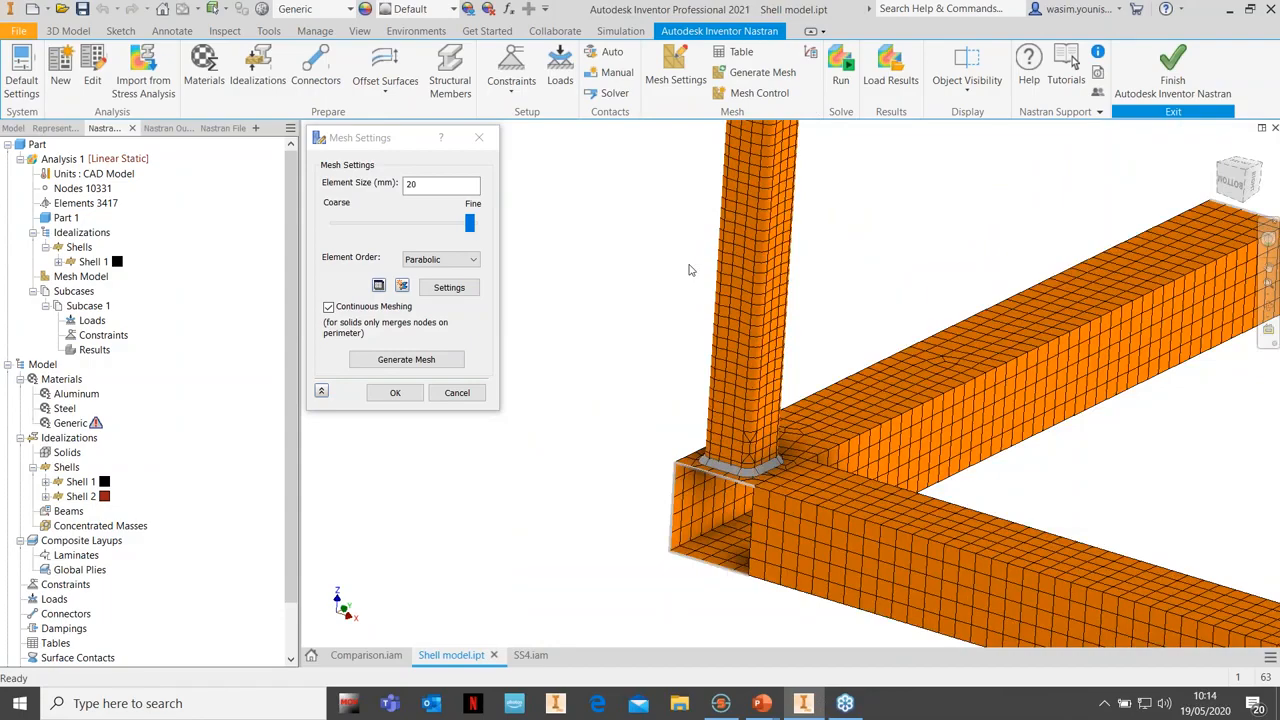
{"action": "scroll", "coordinate": [760, 521], "scroll_direction": "up", "scroll_amount": 3}
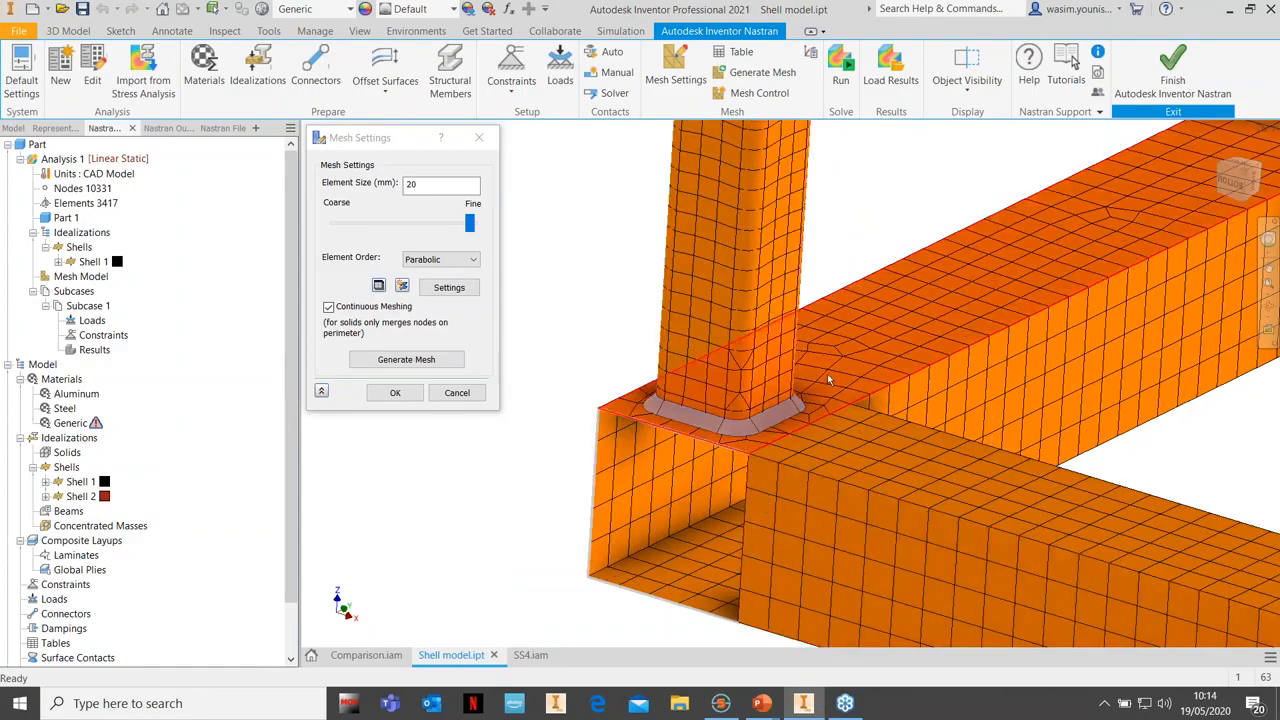
{"action": "scroll", "coordinate": [800, 395], "scroll_direction": "up", "scroll_amount": 3}
{"action": "scroll", "coordinate": [714, 486], "scroll_direction": "down", "scroll_amount": 4}
{"action": "middle_click_drag", "start_coordinate": [714, 486], "coordinate": [740, 423], "text": "shift"}
{"action": "scroll", "coordinate": [741, 355], "scroll_direction": "up", "scroll_amount": 4}
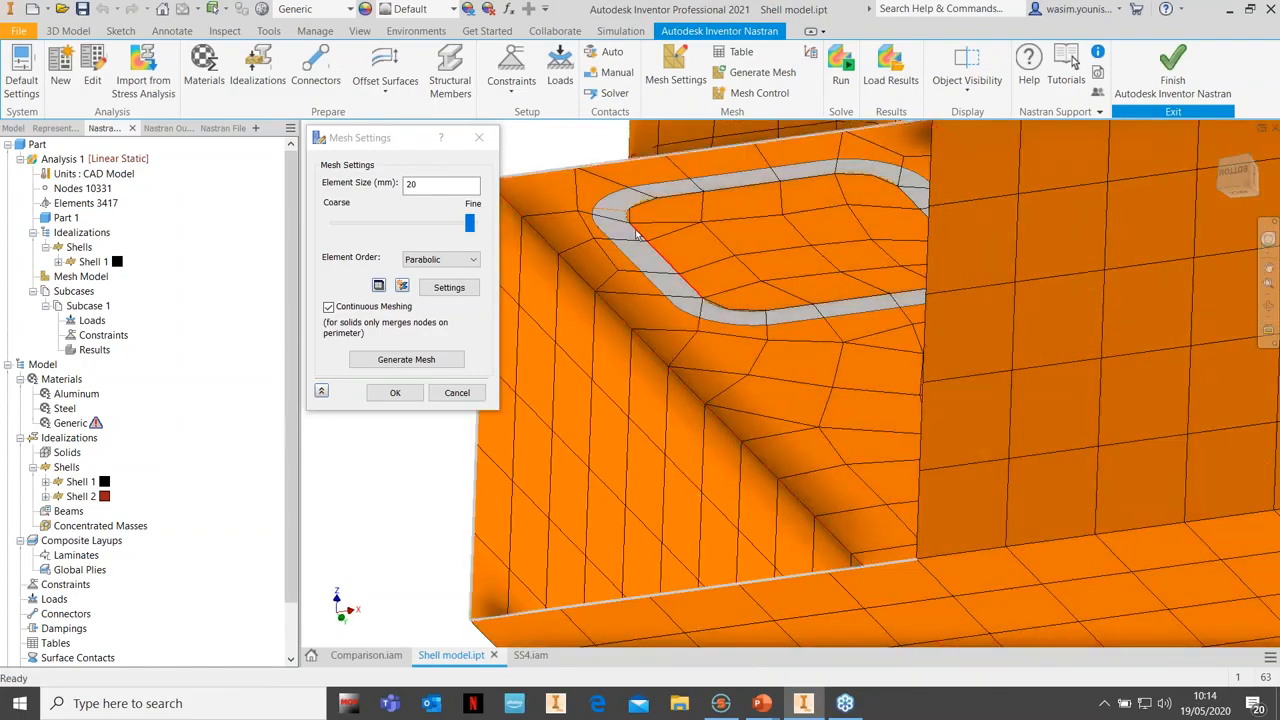
{"action": "scroll", "coordinate": [672, 275], "scroll_direction": "down", "scroll_amount": 4}
{"action": "scroll", "coordinate": [665, 283], "scroll_direction": "down", "scroll_amount": 4}
{"action": "middle_click_drag", "start_coordinate": [714, 321], "coordinate": [697, 405], "text": "shift"}
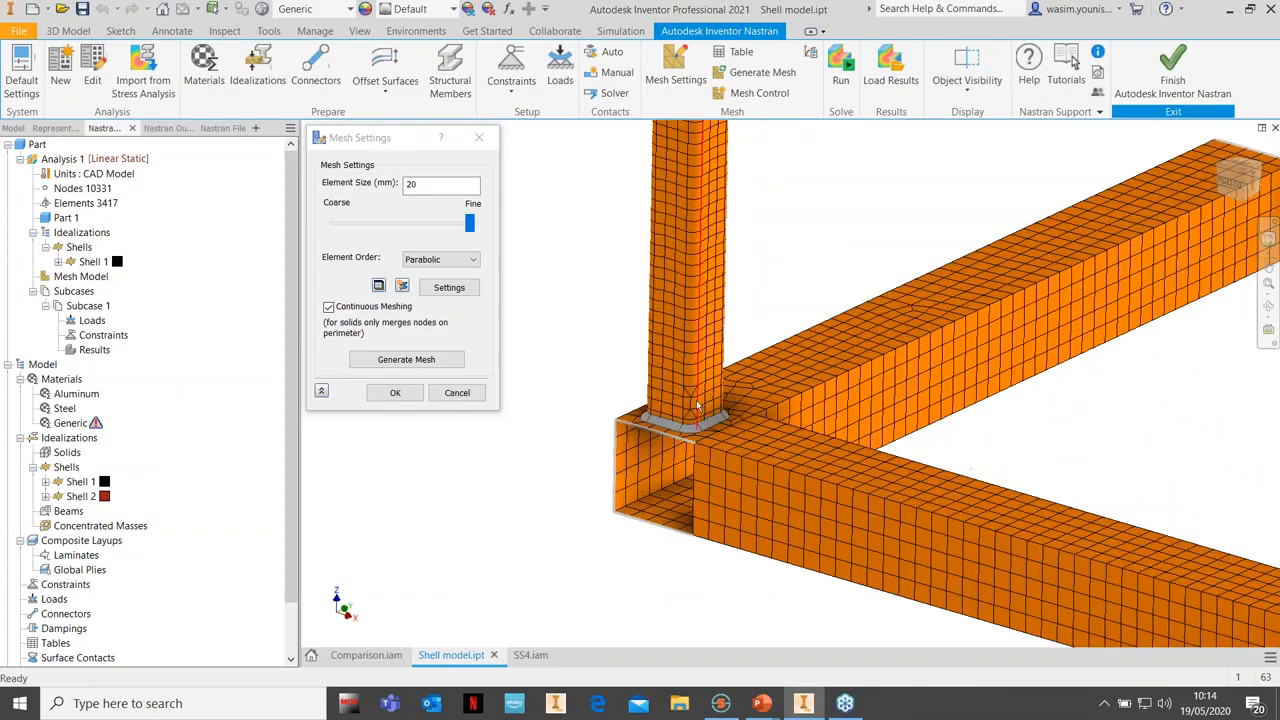
{"action": "scroll", "coordinate": [690, 402], "scroll_direction": "up", "scroll_amount": 3}
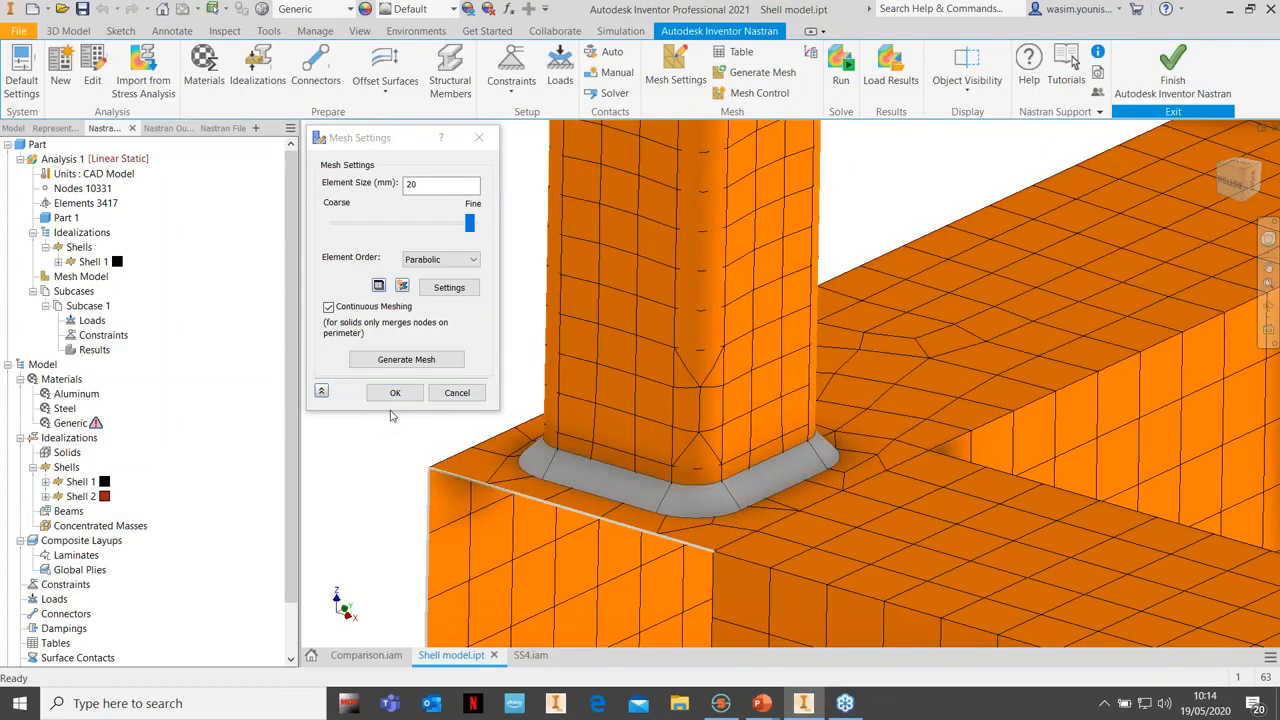
{"action": "left_click", "coordinate": [457, 393]}
Add the Shell 2 weld idealization to the shells of Analysis 1 and regenerate the mesh
{"action": "left_click", "coordinate": [80, 497]}
{"action": "left_click_drag", "start_coordinate": [80, 500], "coordinate": [80, 247]}
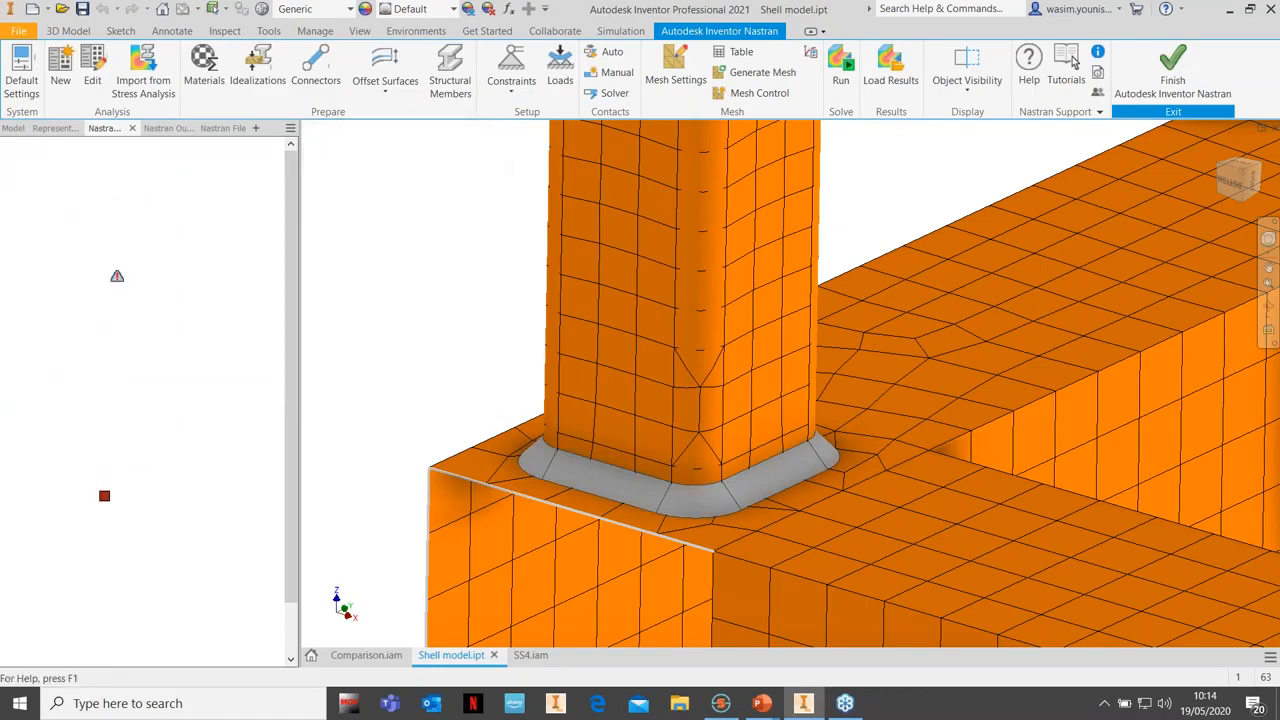
{"action": "left_click", "coordinate": [760, 72]}
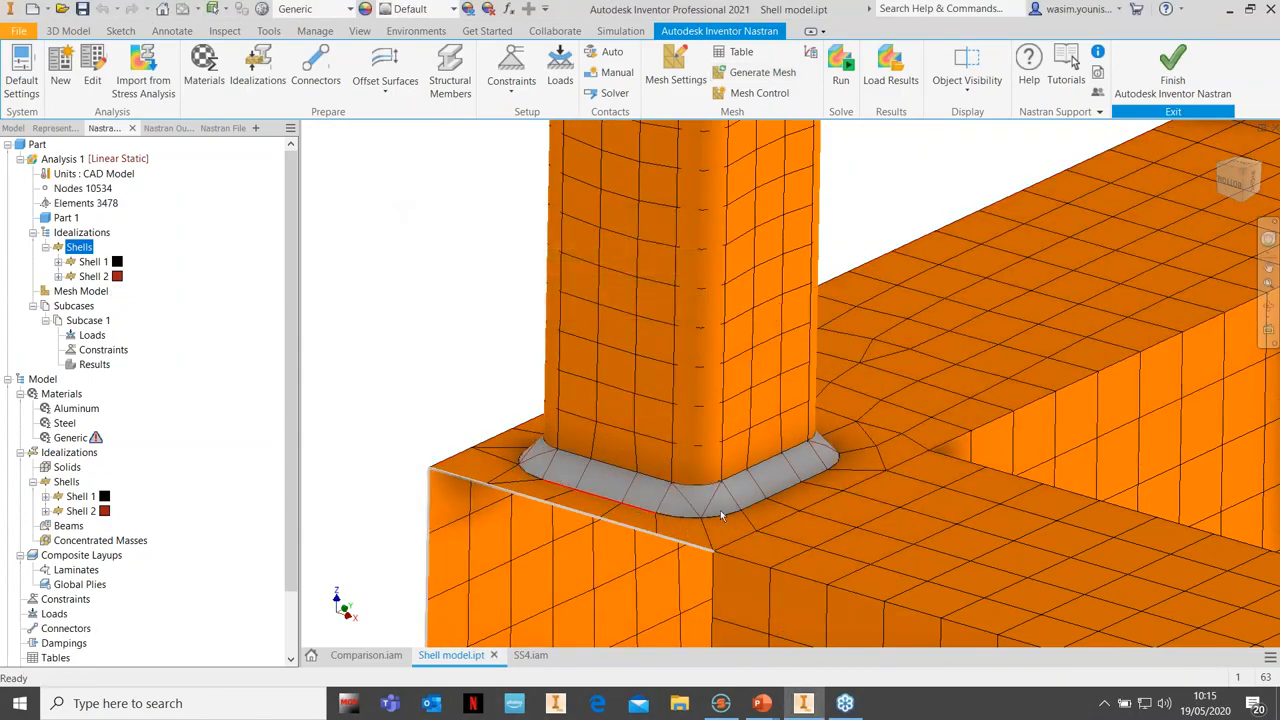
Hide the CAD bodies so that the corner joint shows the mesh without them
{"action": "left_click", "coordinate": [969, 91]}
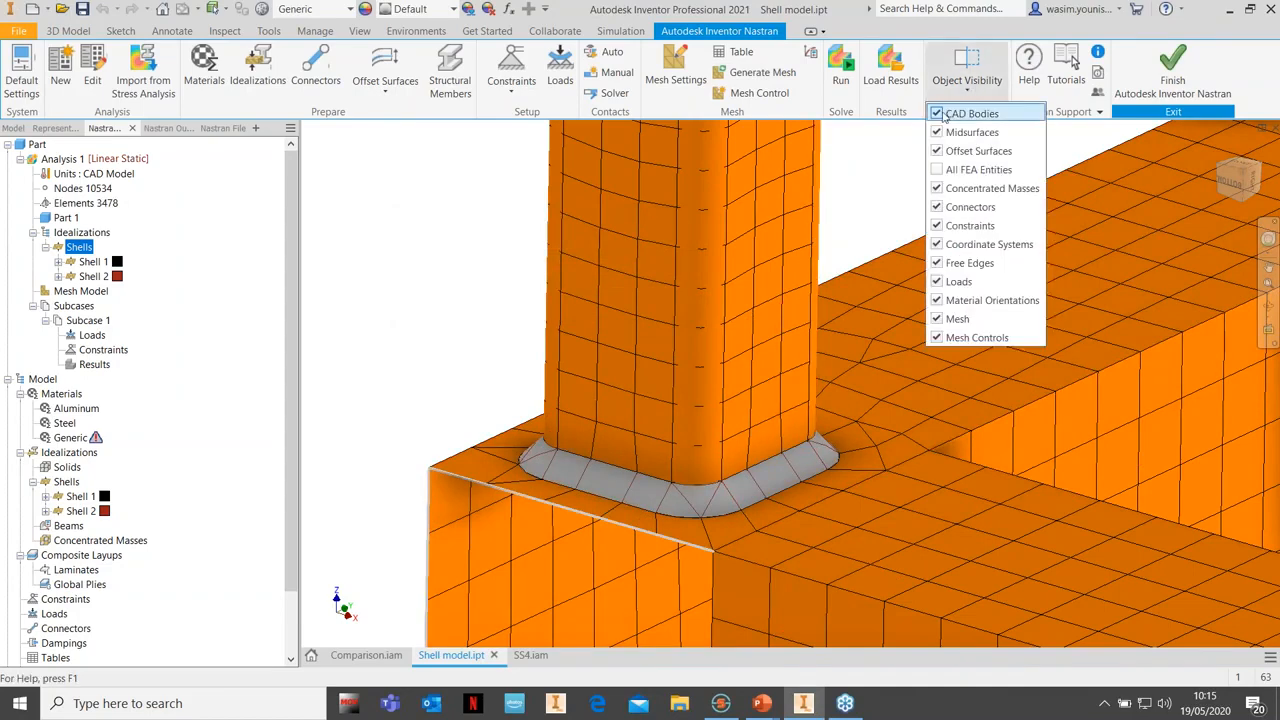
{"action": "left_click", "coordinate": [938, 114]}
{"action": "left_click", "coordinate": [394, 348]}
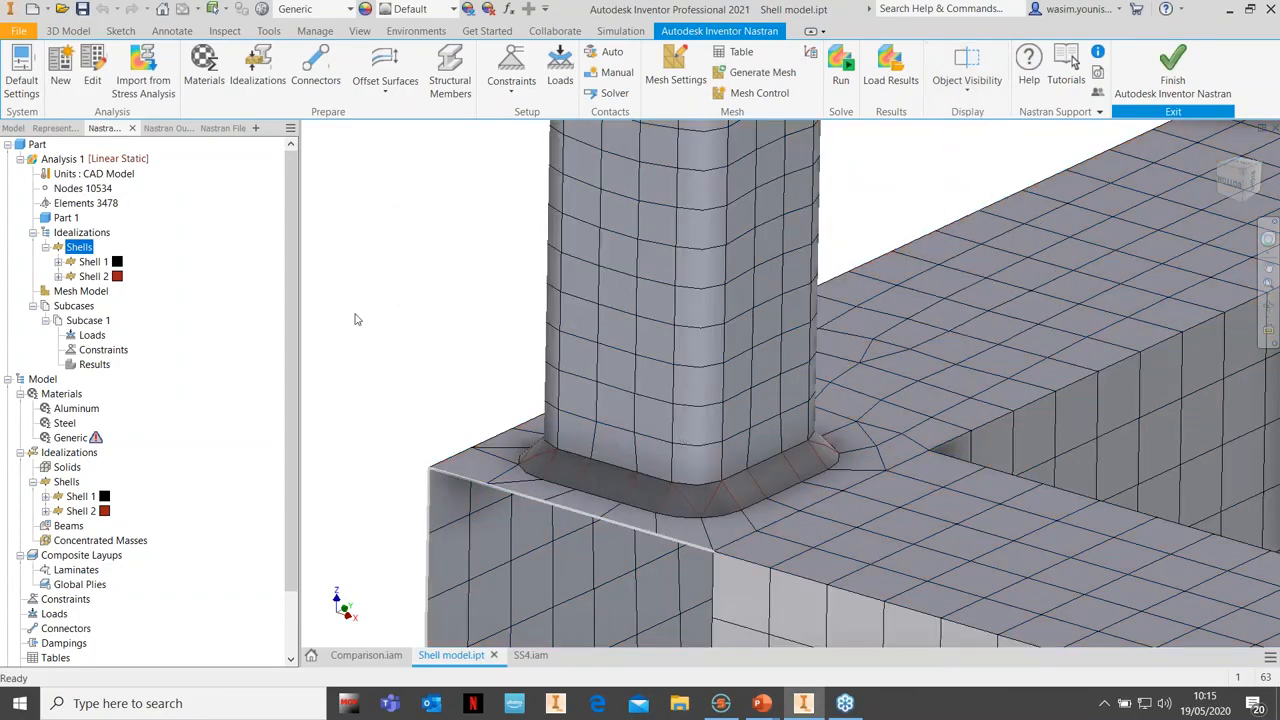
Open the Shell 2 idealization of Analysis 1, review its thickness and advanced options, and accept it without changes
{"action": "left_click", "coordinate": [98, 276]}
{"action": "right_click", "coordinate": [101, 277]}
{"action": "left_click", "coordinate": [134, 282]}
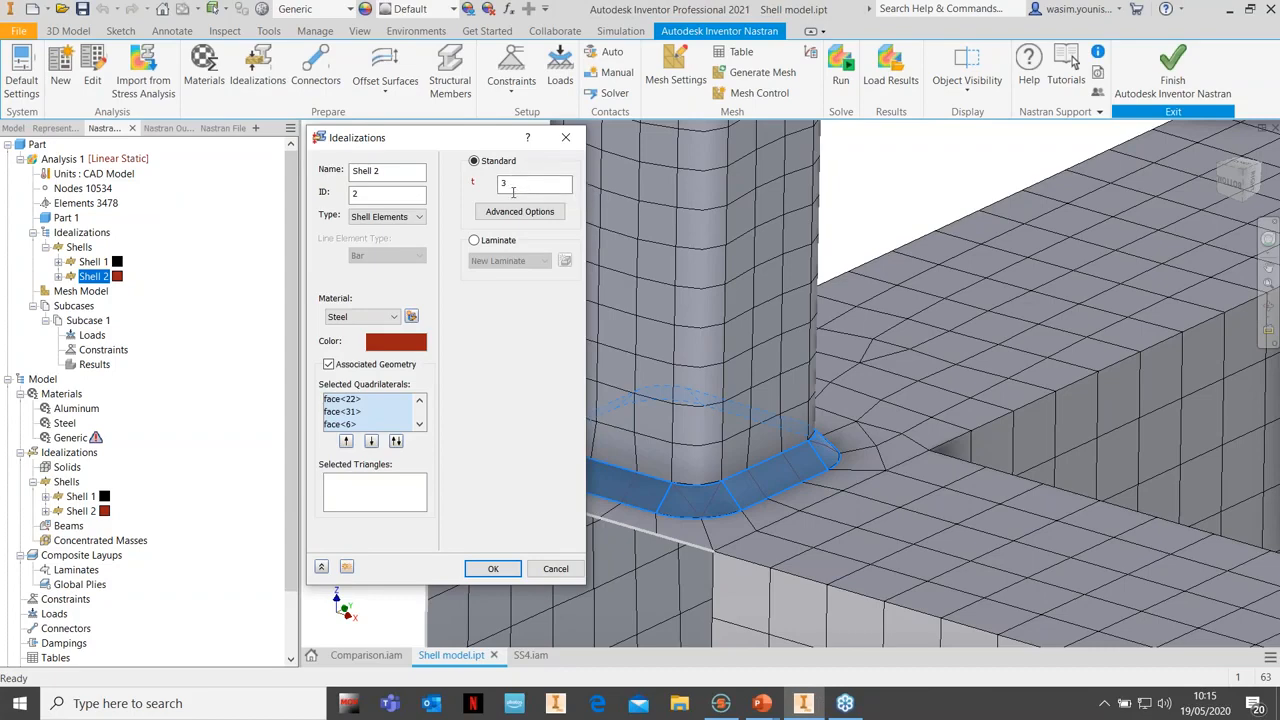
{"action": "left_click", "coordinate": [519, 211]}
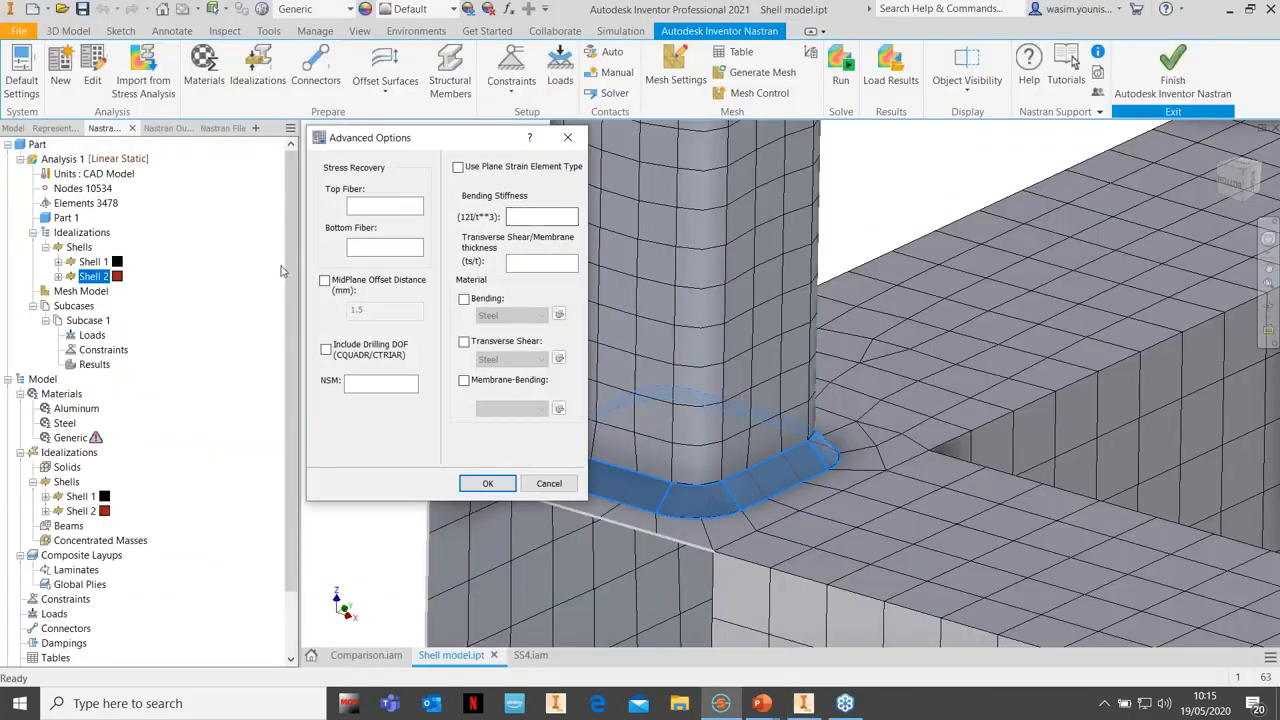
{"action": "left_click", "coordinate": [547, 484]}
{"action": "left_click", "coordinate": [492, 569]}
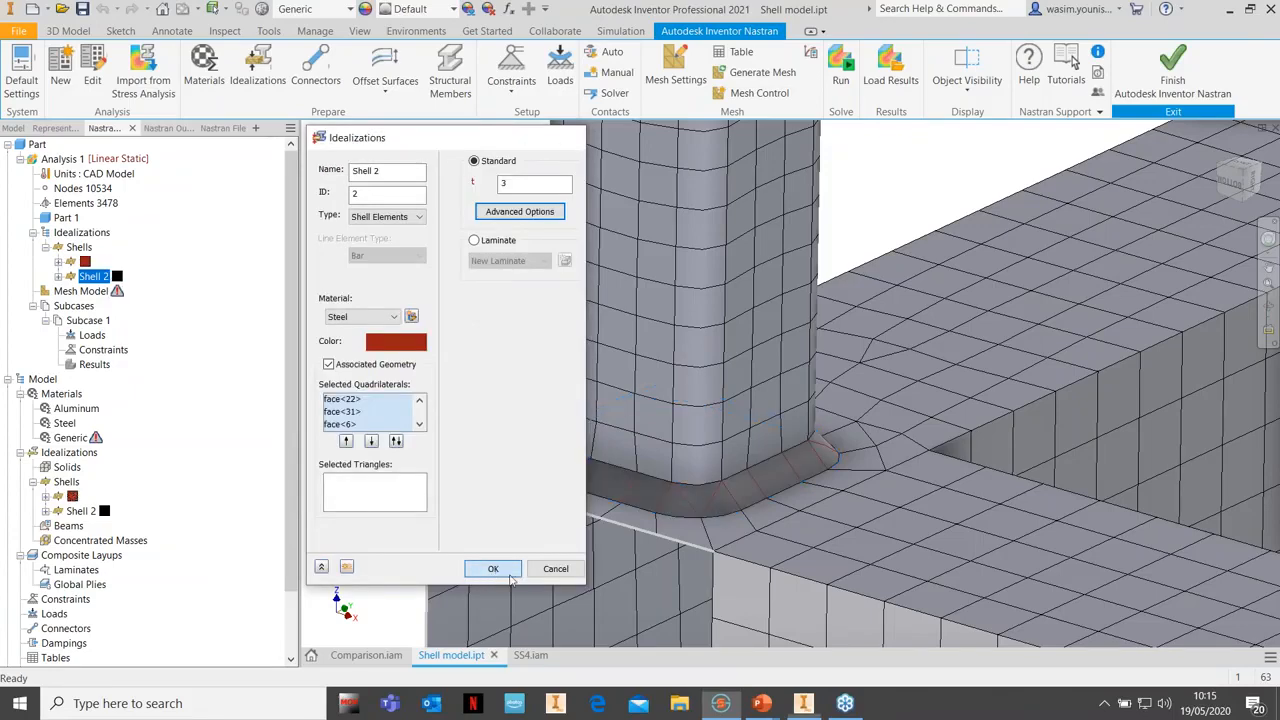
Examine the mesh connection between the weld bead and the tubes from below the corner joint and from the outside
{"action": "middle_click_drag", "start_coordinate": [670, 502], "coordinate": [645, 258], "text": "shift"}
{"action": "scroll", "coordinate": [626, 270], "scroll_direction": "up", "scroll_amount": 10}
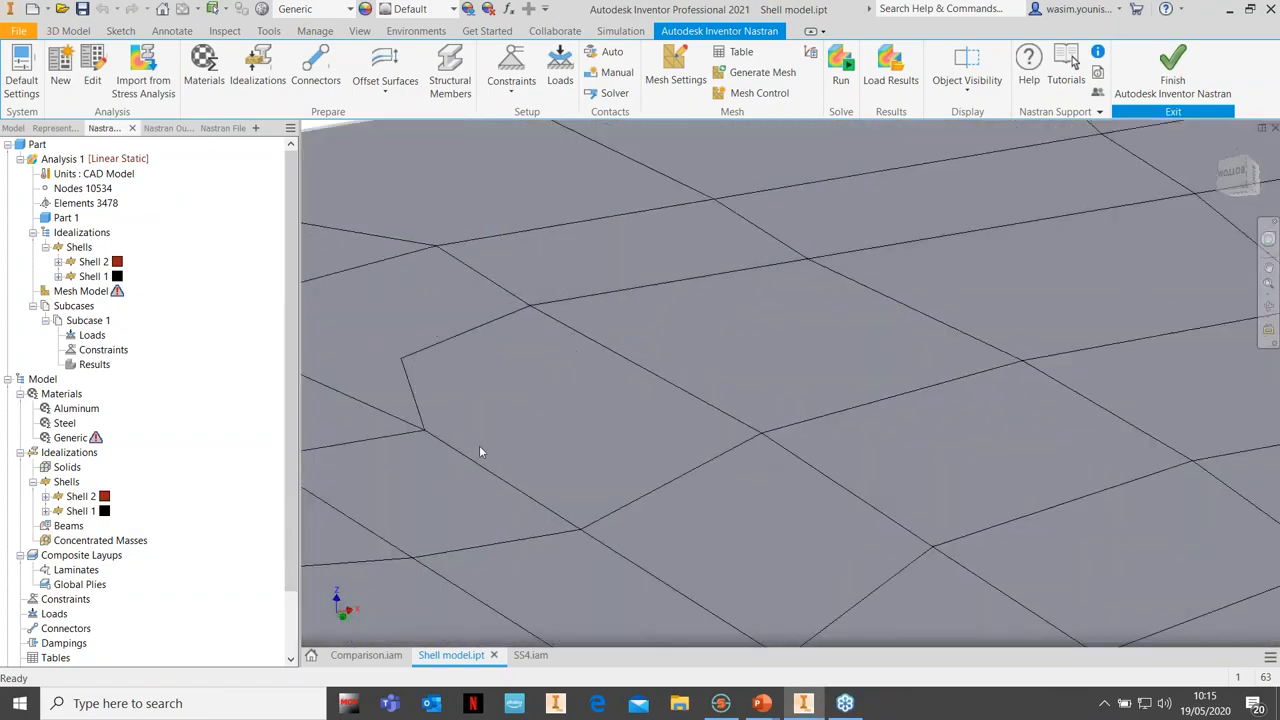
{"action": "scroll", "coordinate": [652, 469], "scroll_direction": "down", "scroll_amount": 5}
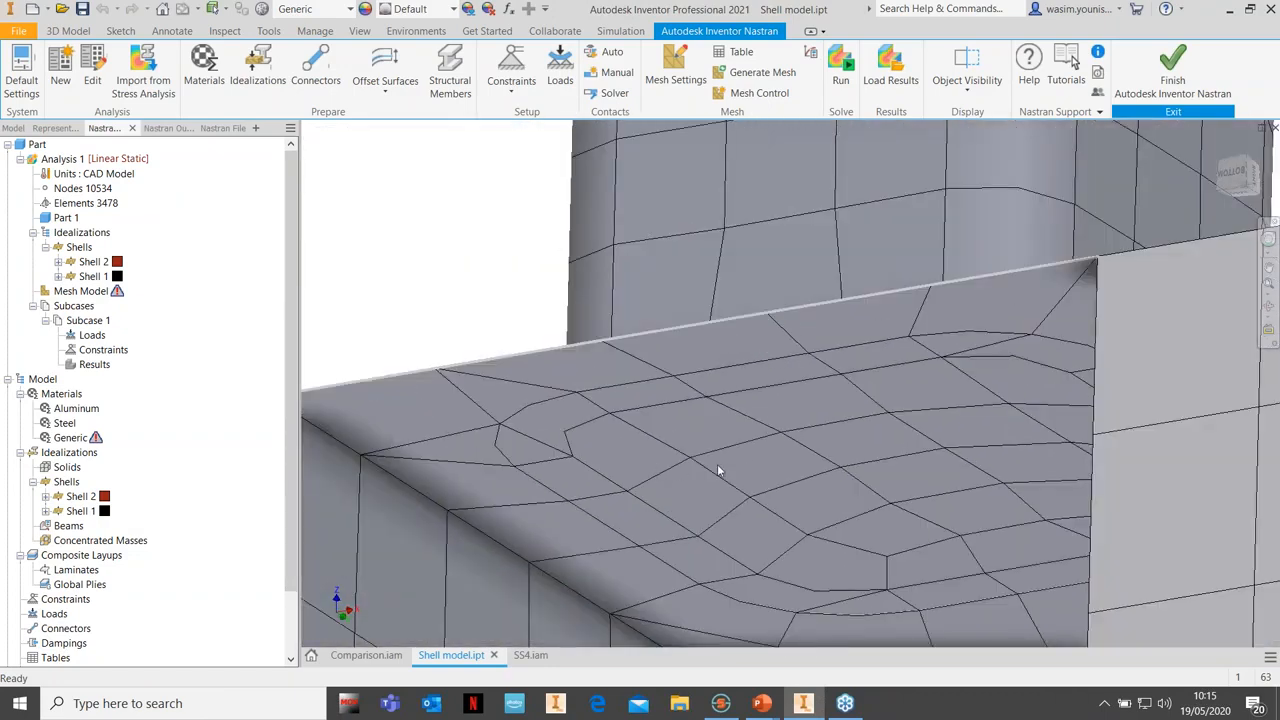
{"action": "scroll", "coordinate": [717, 470], "scroll_direction": "down", "scroll_amount": 2}
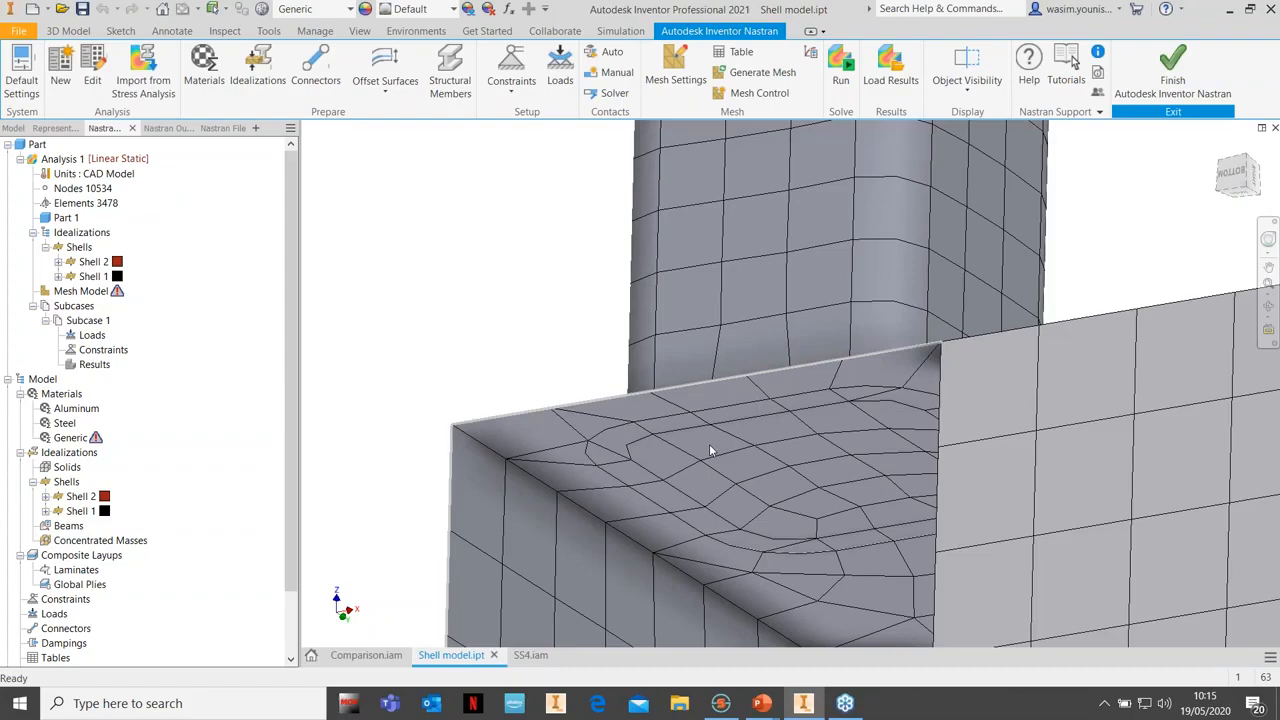
{"action": "scroll", "coordinate": [709, 451], "scroll_direction": "up", "scroll_amount": 5}
{"action": "middle_click_drag", "start_coordinate": [886, 393], "coordinate": [738, 368], "text": "shift"}
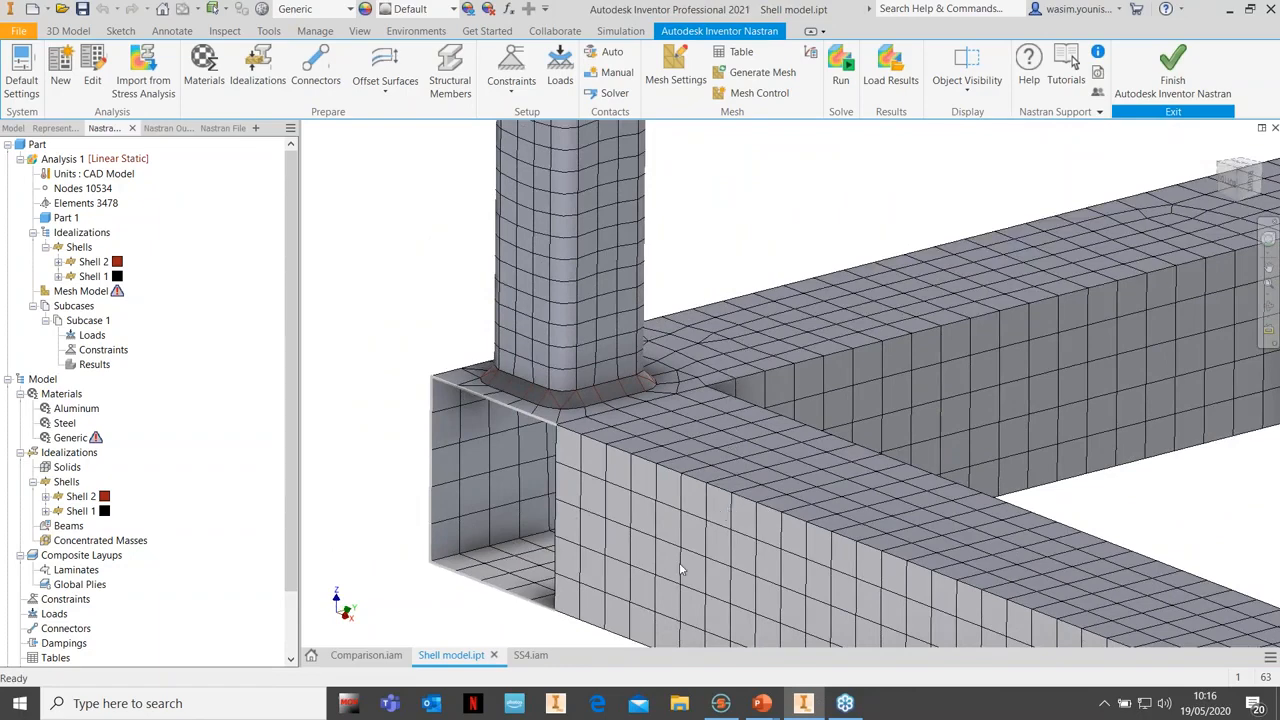
Switch to Altair SimSolid to view the Frame-Comparison model, and return to Autodesk Inventor
{"action": "mouse_move", "coordinate": [724, 711]}
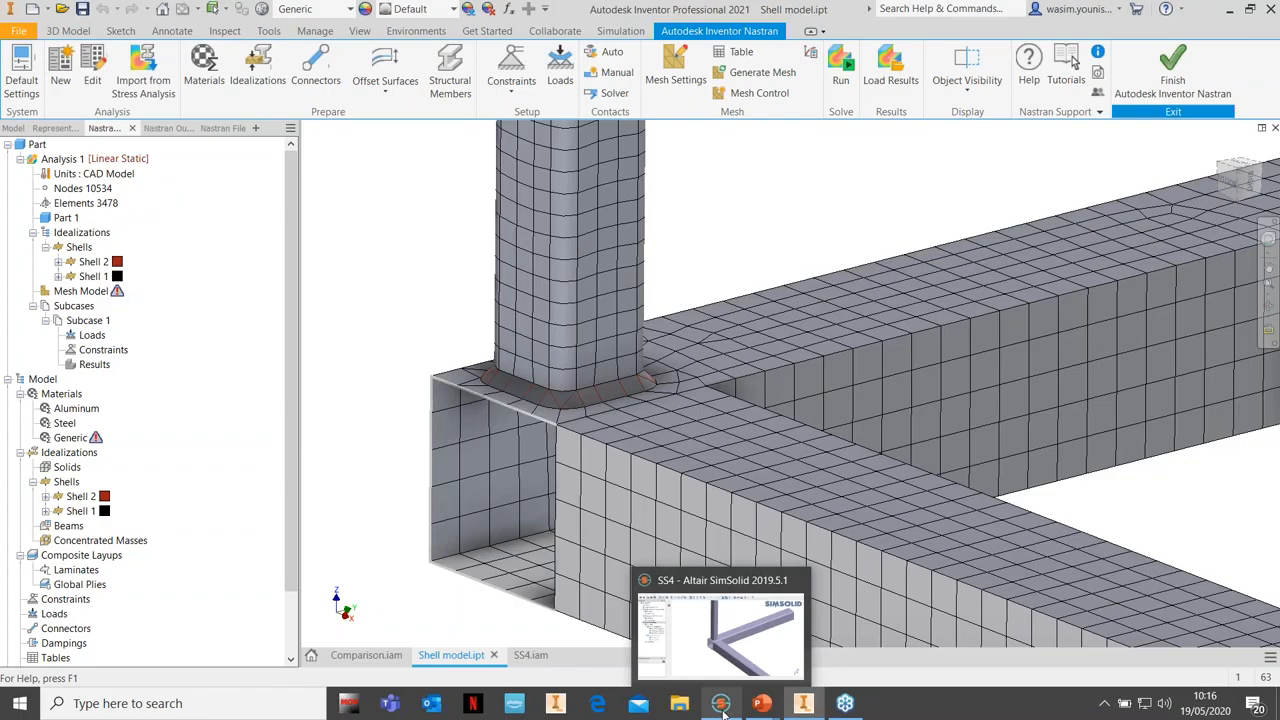
{"action": "left_click", "coordinate": [723, 710]}
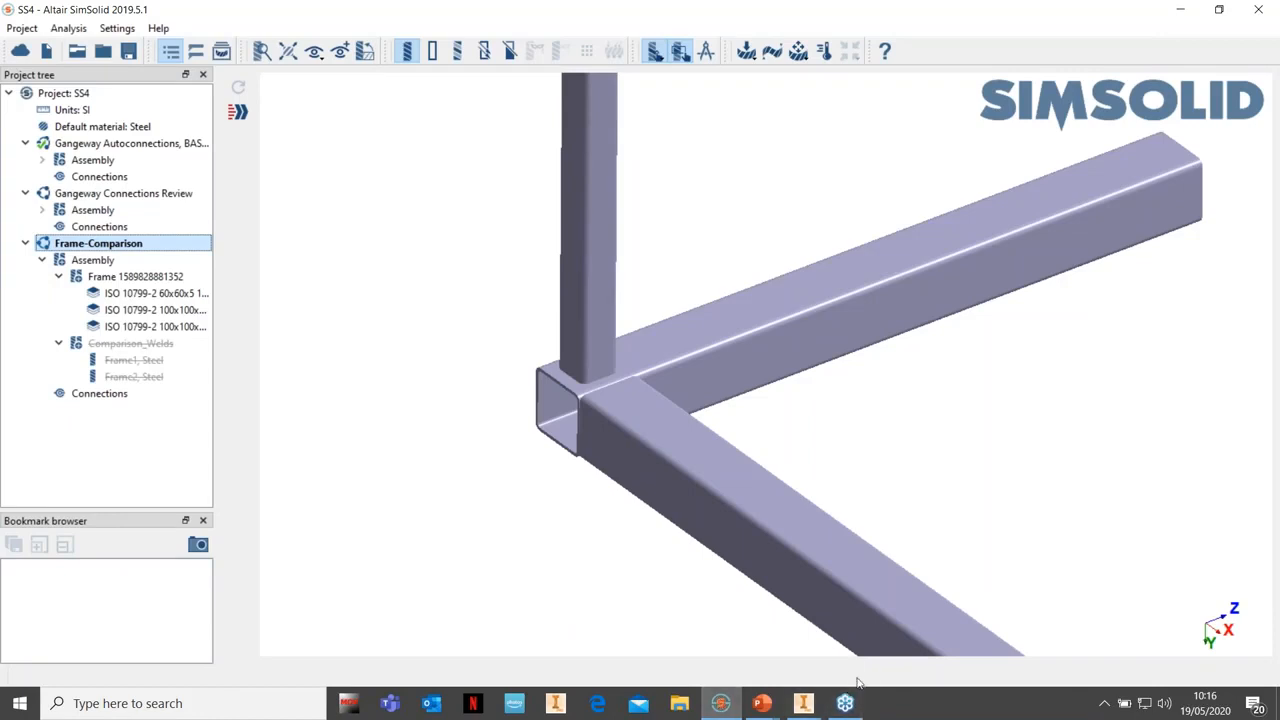
{"action": "mouse_move", "coordinate": [805, 710]}
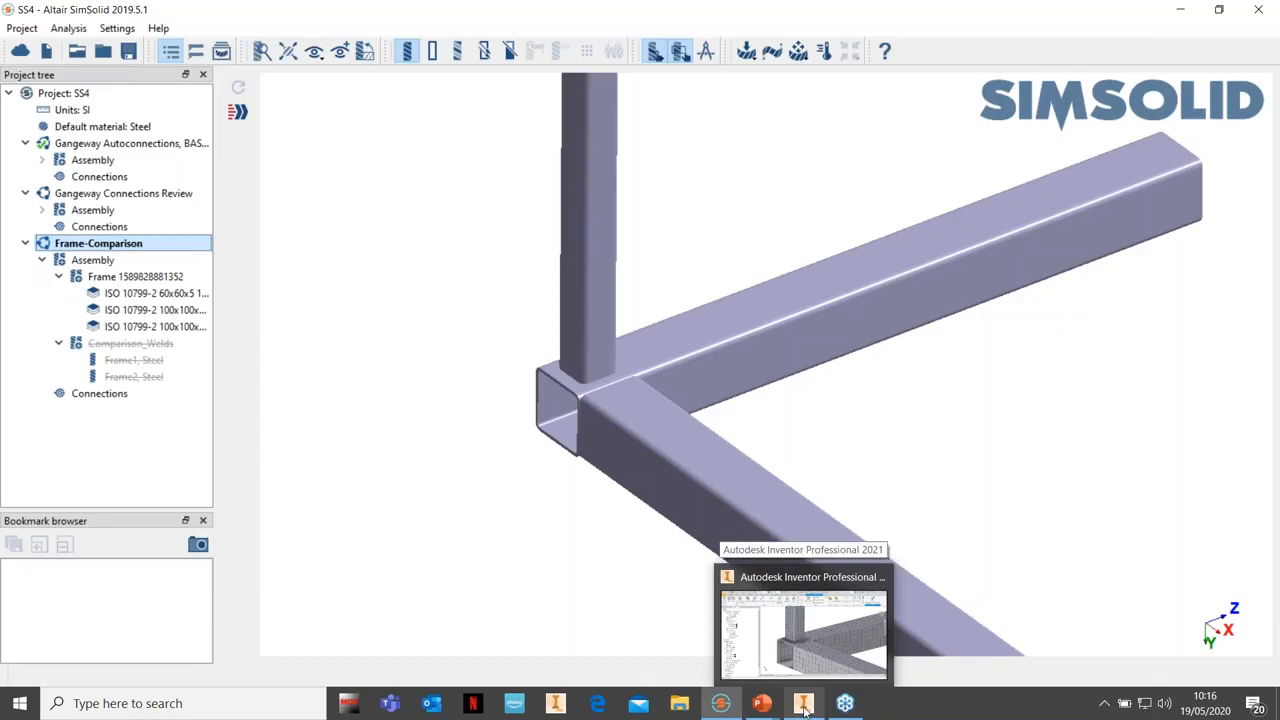
{"action": "left_click", "coordinate": [805, 708]}
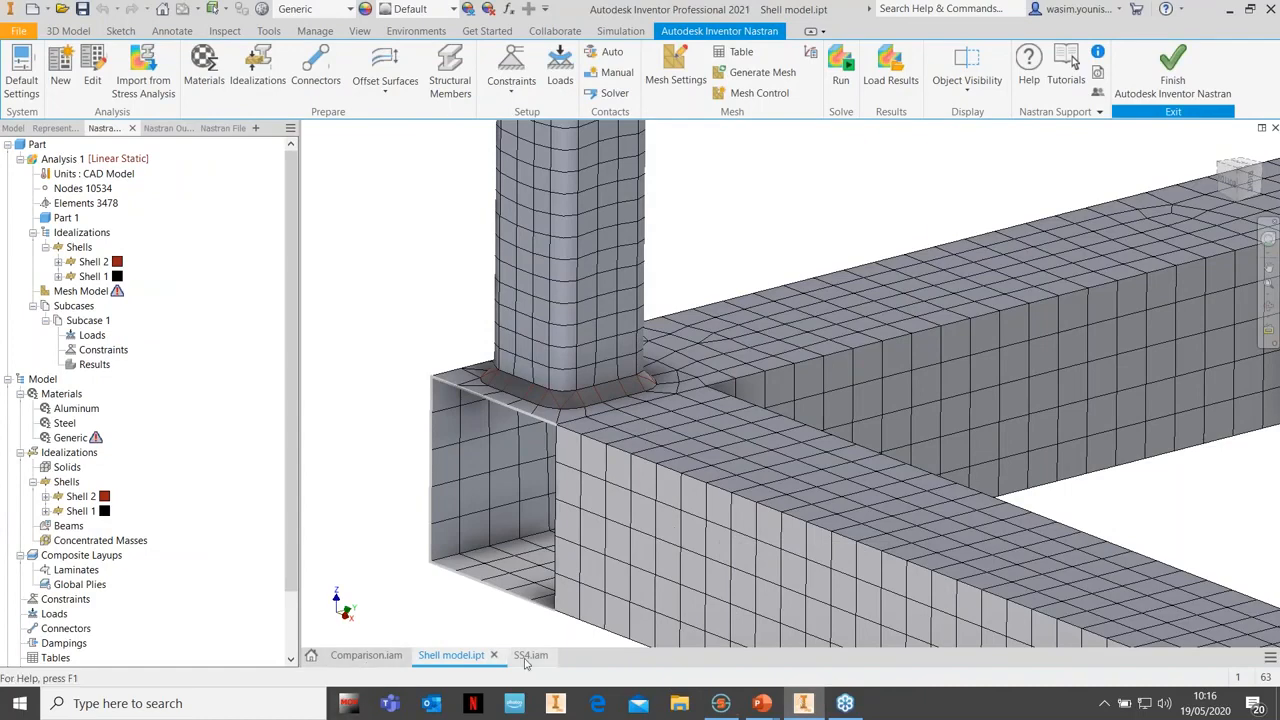
Switch to SS4.iam and examine closely a joint where several members of the gangway frame meet
{"action": "left_click", "coordinate": [530, 656]}
{"action": "middle_click_drag", "start_coordinate": [550, 550], "coordinate": [568, 512], "text": "shift"}
{"action": "middle_click_drag", "start_coordinate": [574, 516], "coordinate": [567, 517], "text": "shift"}
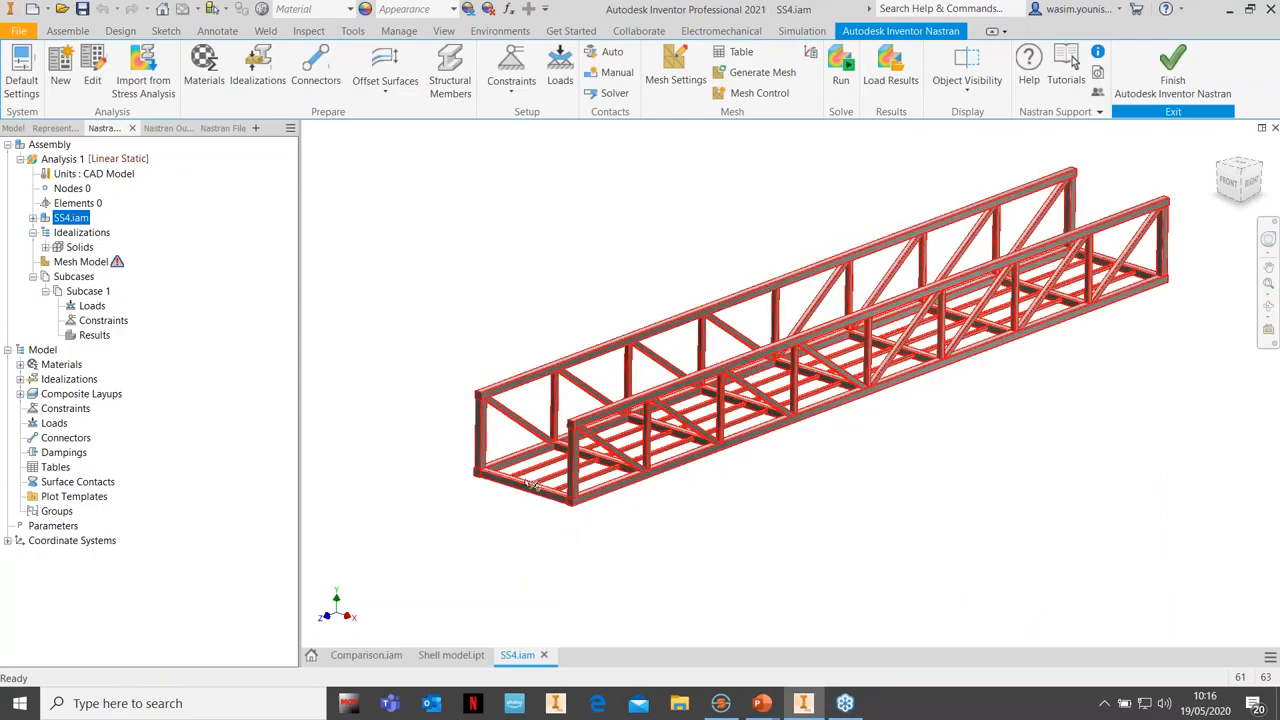
{"action": "scroll", "coordinate": [530, 486], "scroll_direction": "up", "scroll_amount": 5}
{"action": "scroll", "coordinate": [465, 420], "scroll_direction": "up", "scroll_amount": 8}
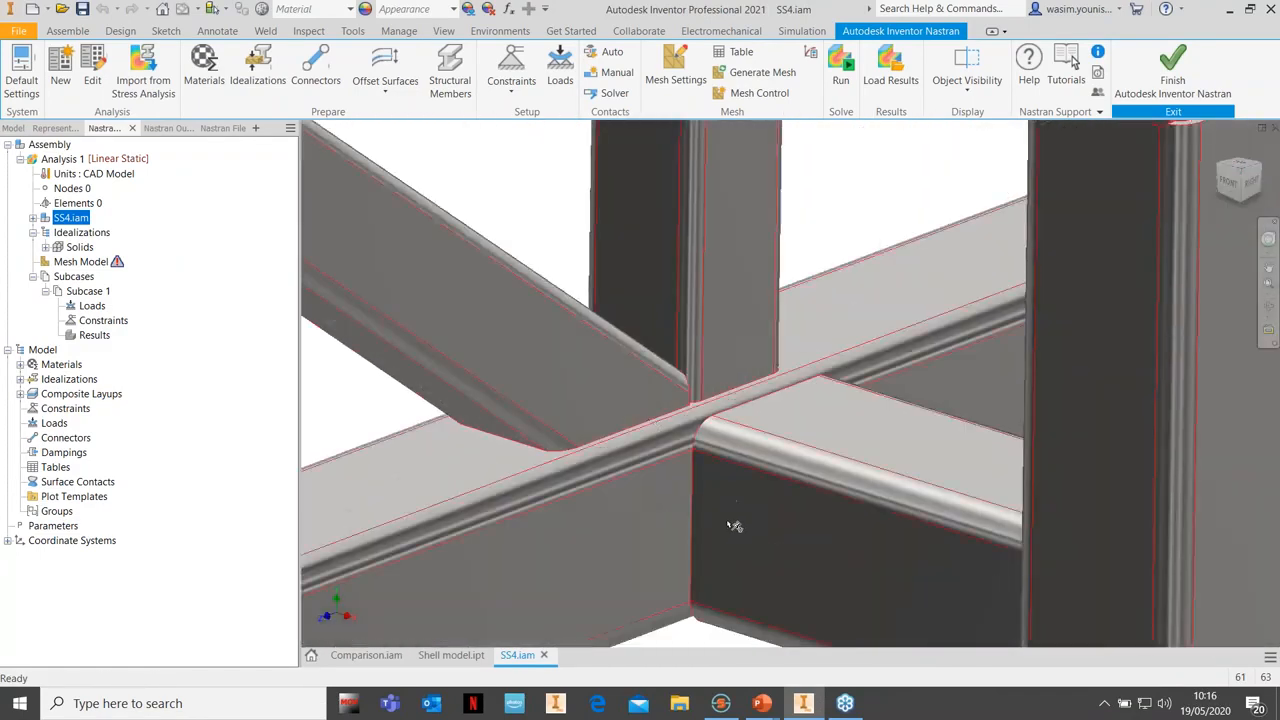
{"action": "scroll", "coordinate": [712, 487], "scroll_direction": "up", "scroll_amount": 3}
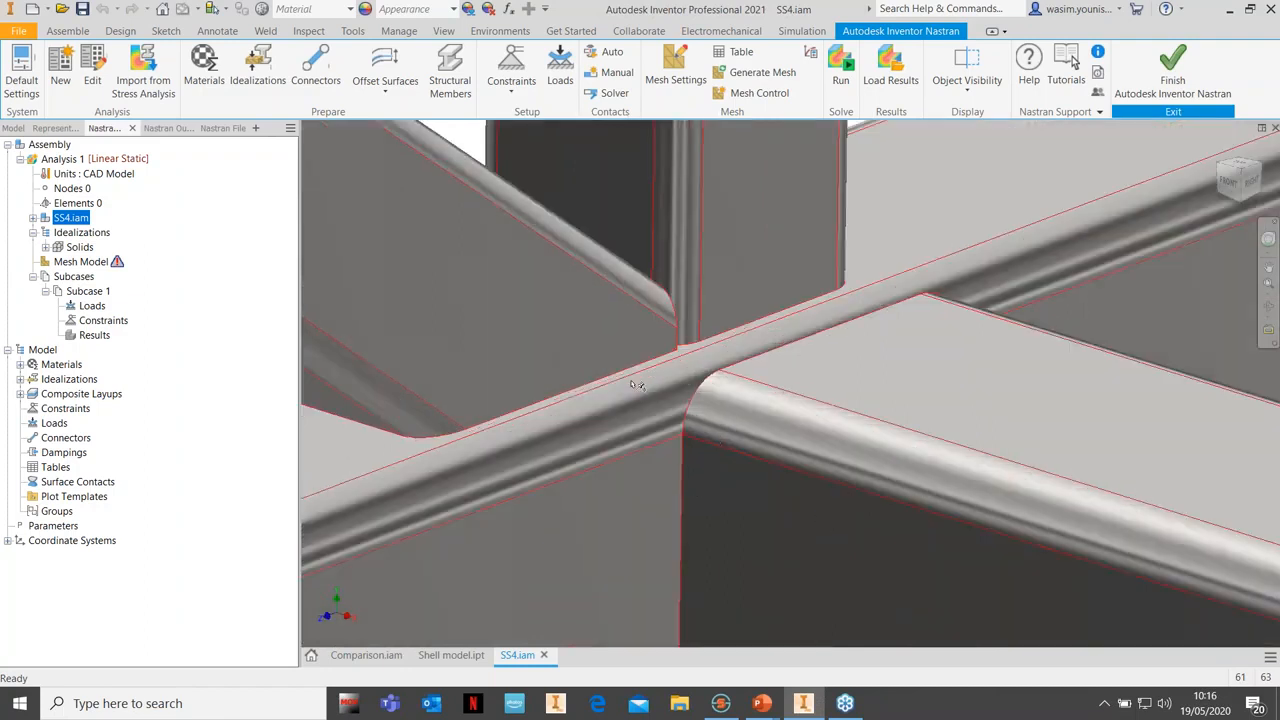
Examine closely how the diagonal, upright and cross member meet the gangway's lower longitudinal tube, and view the surrounding frame
{"action": "scroll", "coordinate": [686, 310], "scroll_direction": "up", "scroll_amount": 3}
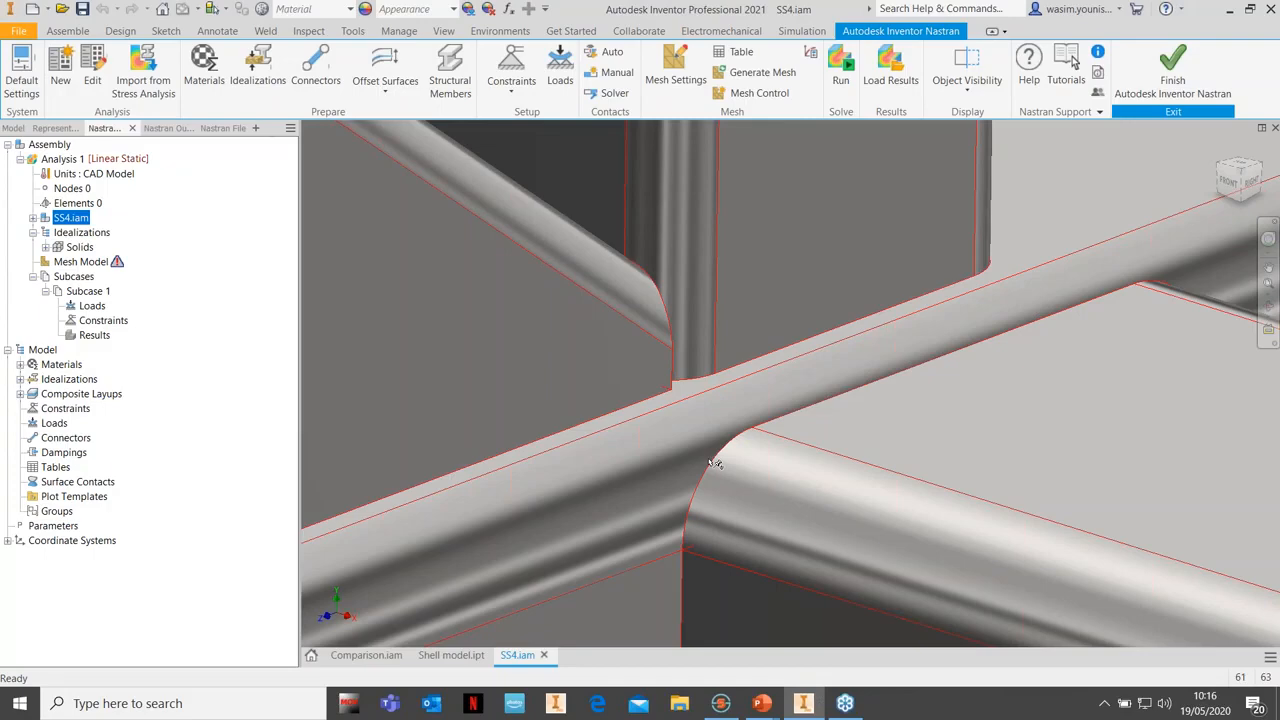
{"action": "scroll", "coordinate": [777, 443], "scroll_direction": "up", "scroll_amount": 2}
{"action": "scroll", "coordinate": [780, 493], "scroll_direction": "down", "scroll_amount": 4}
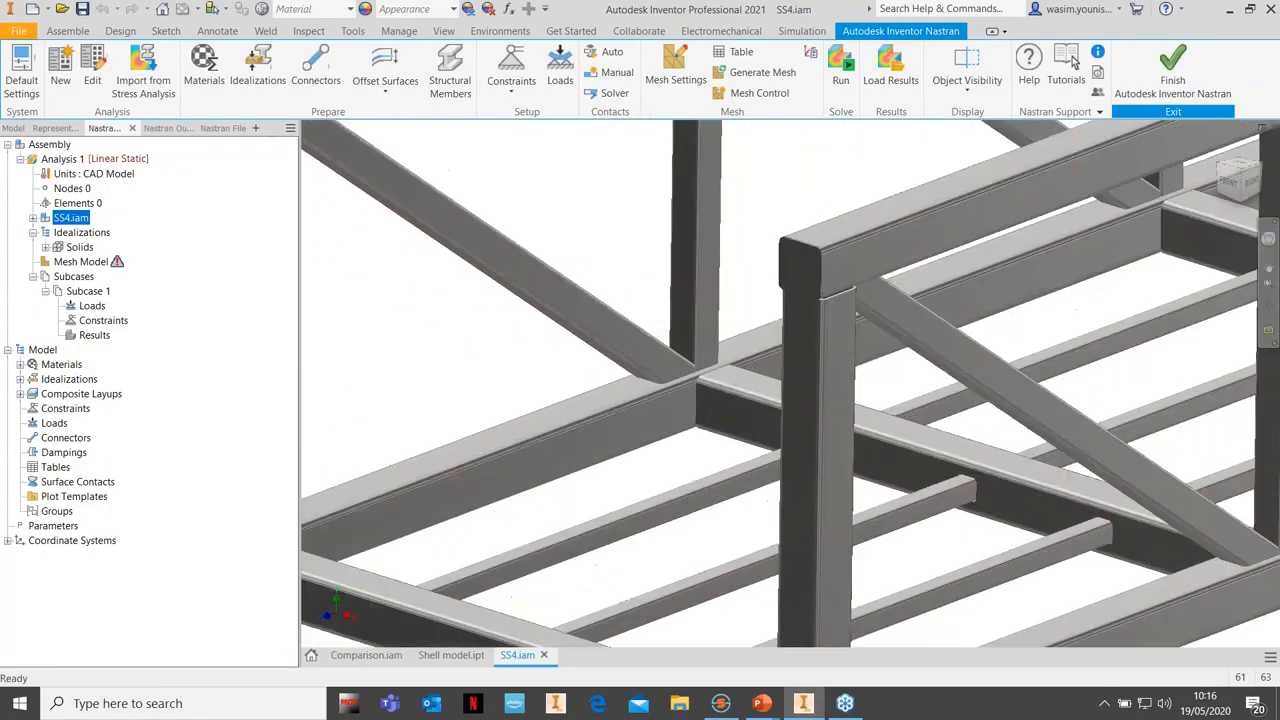
{"action": "scroll", "coordinate": [708, 421], "scroll_direction": "down", "scroll_amount": 5}
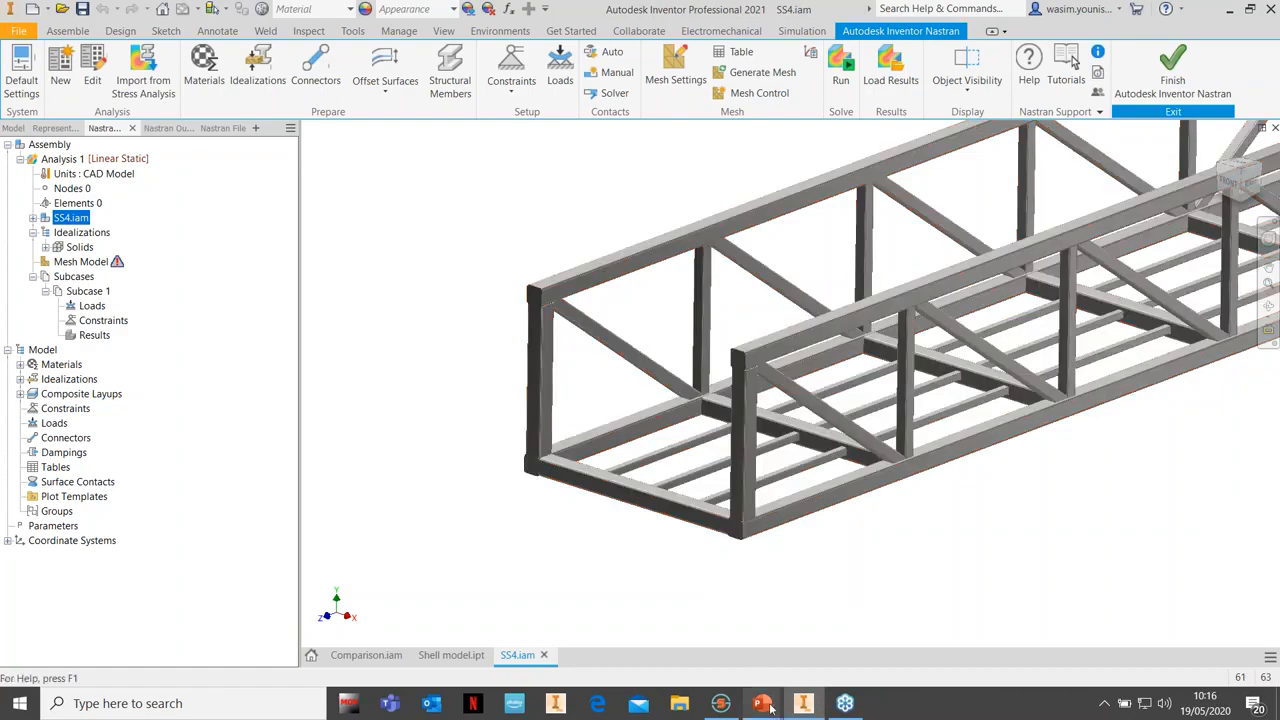
Switch to the PowerPoint slide show, advance to the Inventor and Nastran Workflow slide, and return to Autodesk Inventor
{"action": "mouse_move", "coordinate": [763, 707]}
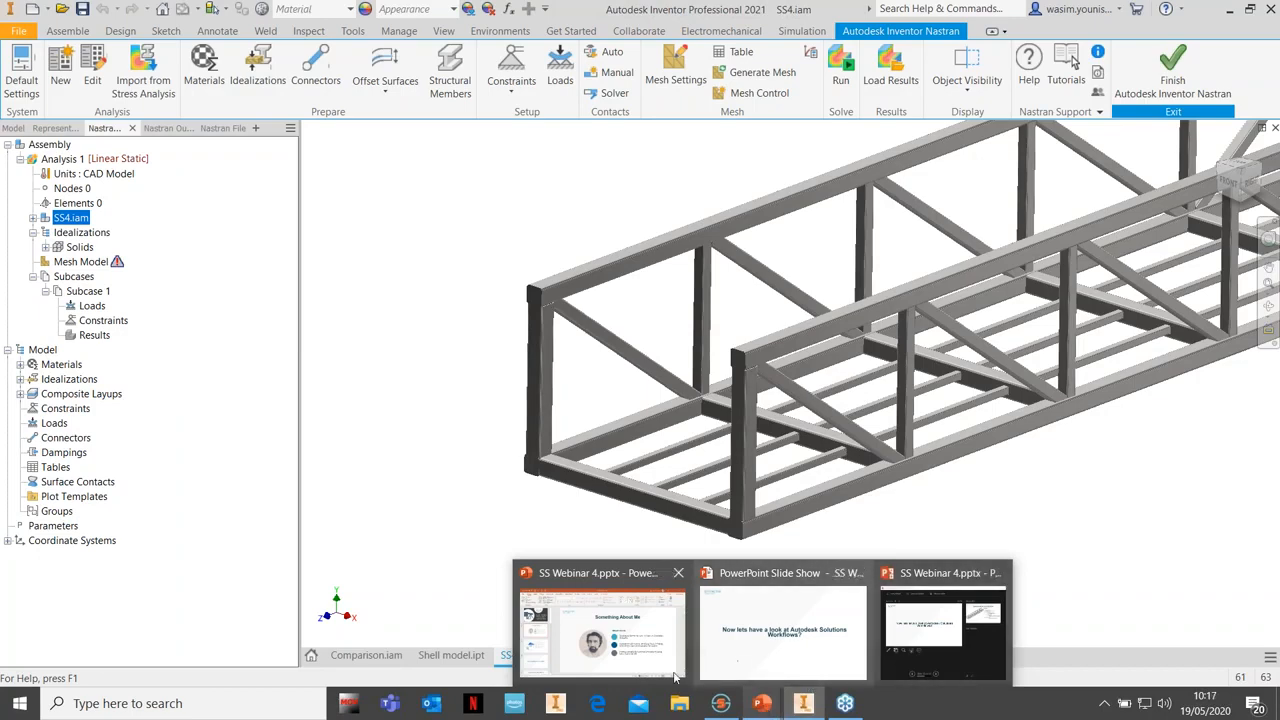
{"action": "left_click", "coordinate": [770, 662]}
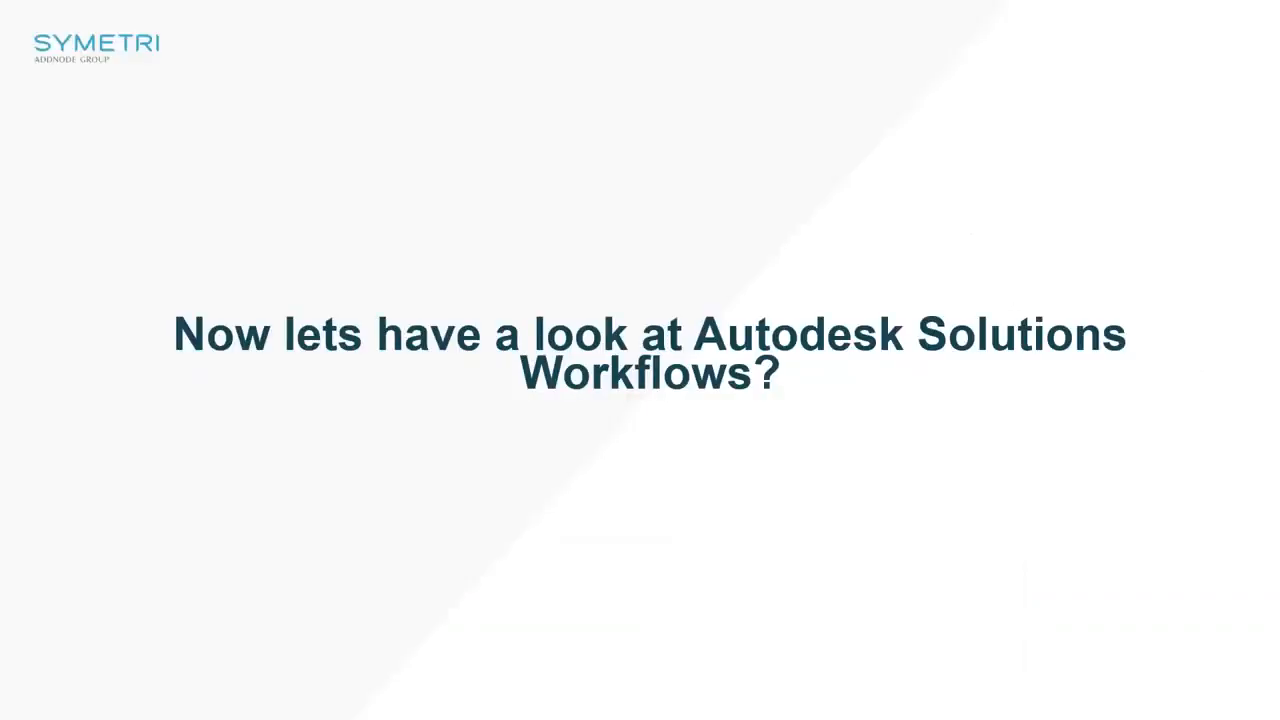
{"action": "key", "text": "Right"}
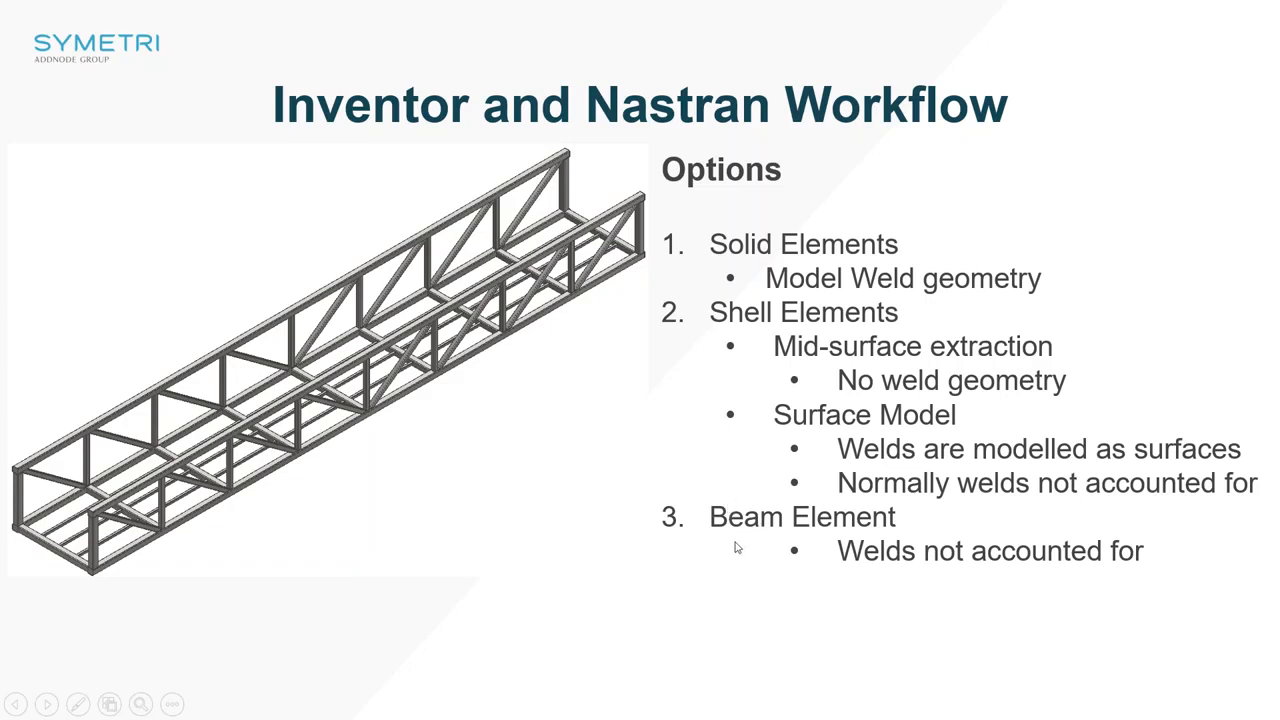
{"action": "key", "text": "alt+Tab"}
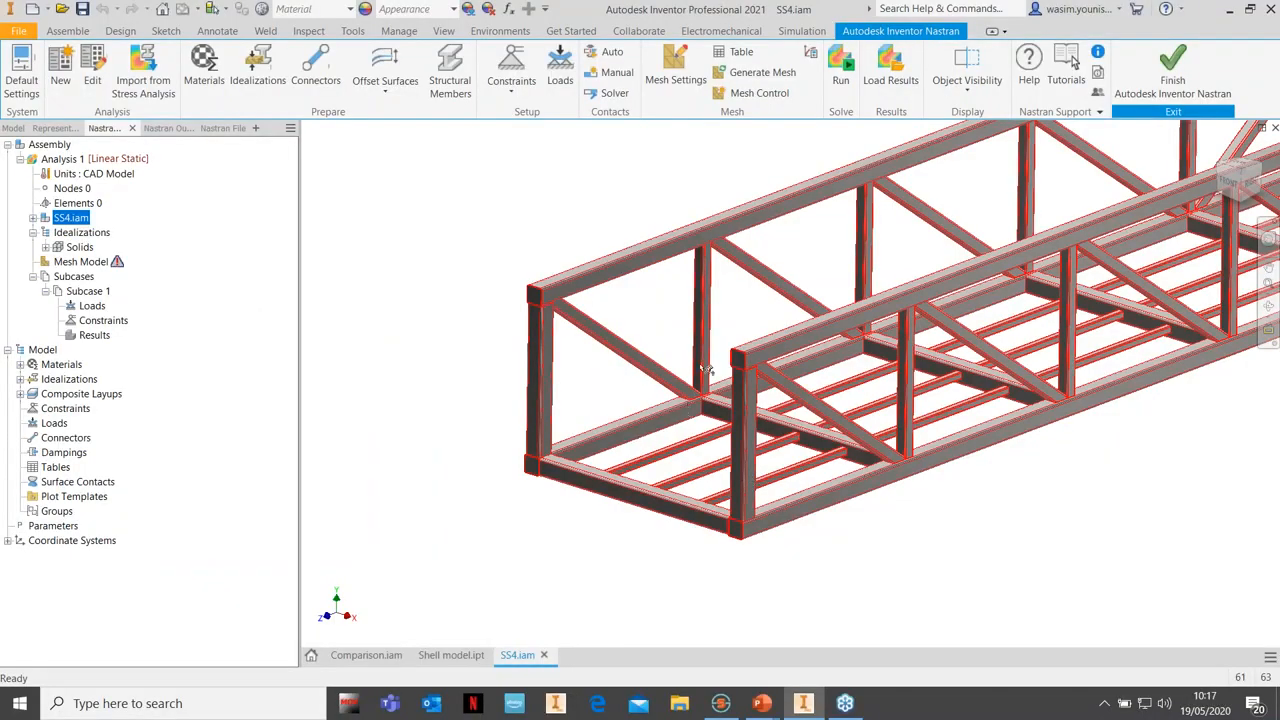
Find the thin bodies in the SS4 gangway assembly and generate midsurfaces for all of them
{"action": "middle_click_drag", "start_coordinate": [706, 370], "coordinate": [572, 418]}
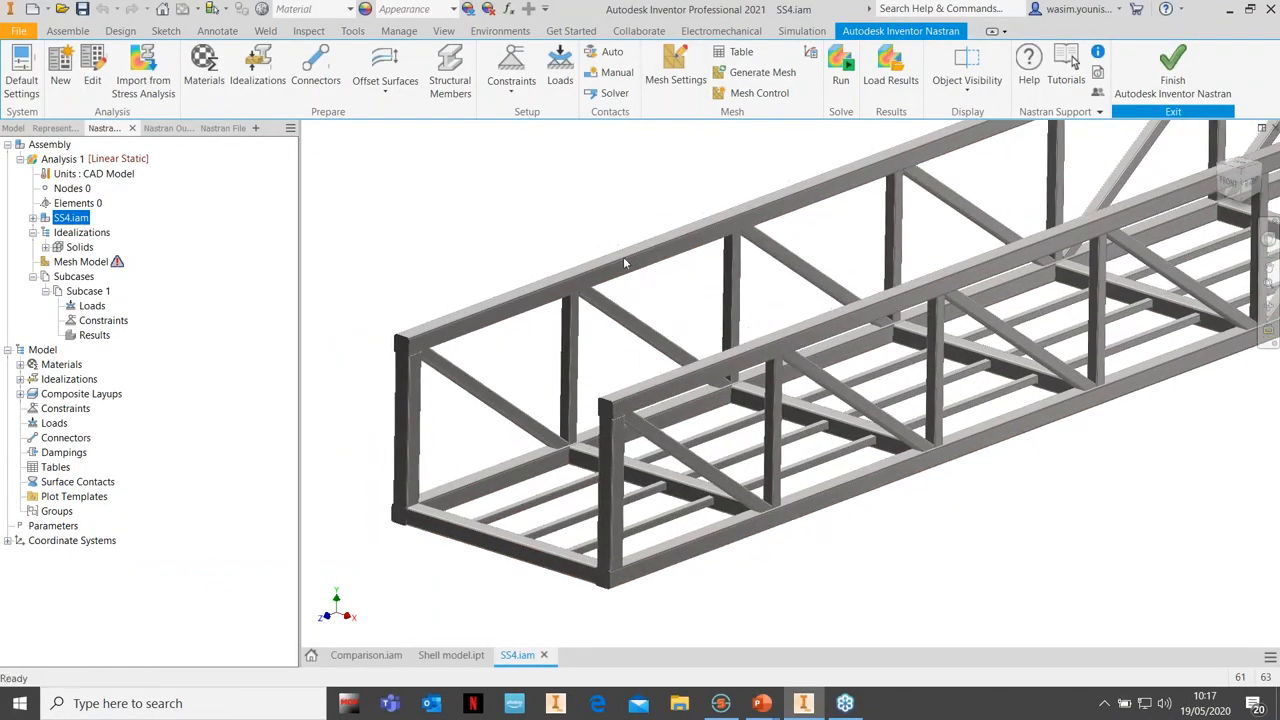
{"action": "scroll", "coordinate": [588, 312], "scroll_direction": "down", "scroll_amount": 3}
{"action": "middle_click_drag", "start_coordinate": [728, 468], "coordinate": [602, 530]}
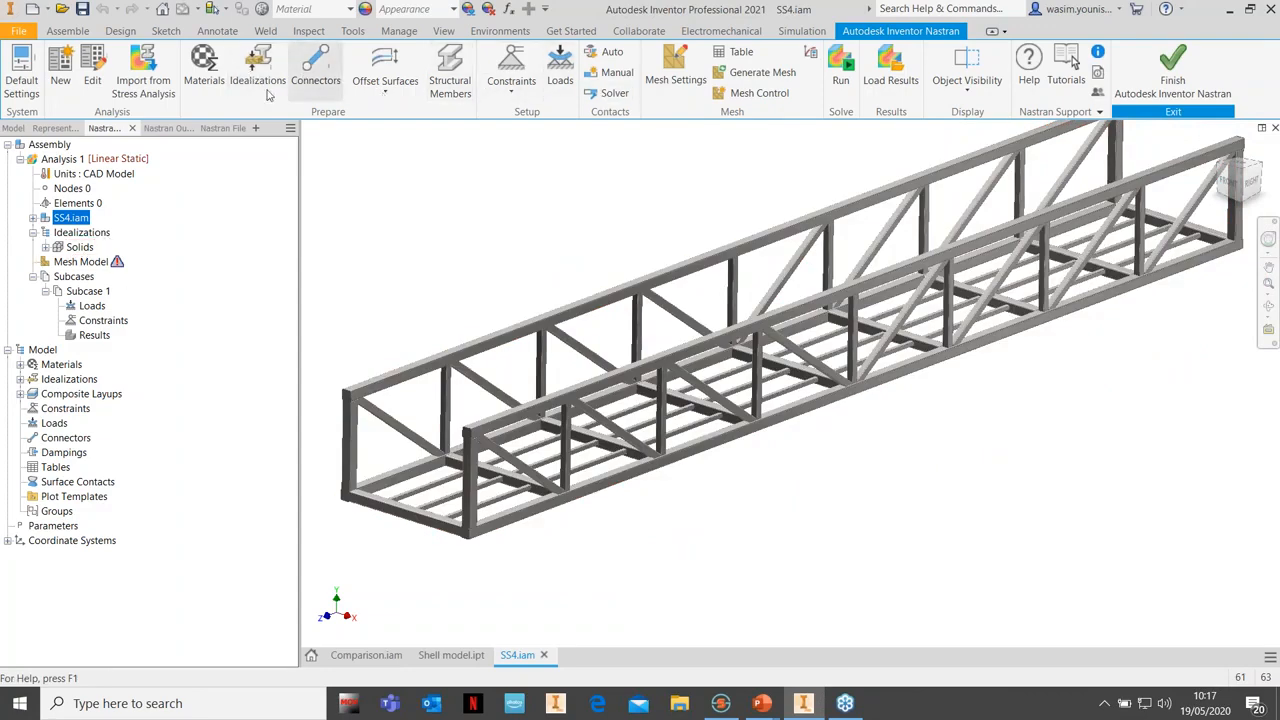
{"action": "left_click", "coordinate": [386, 95]}
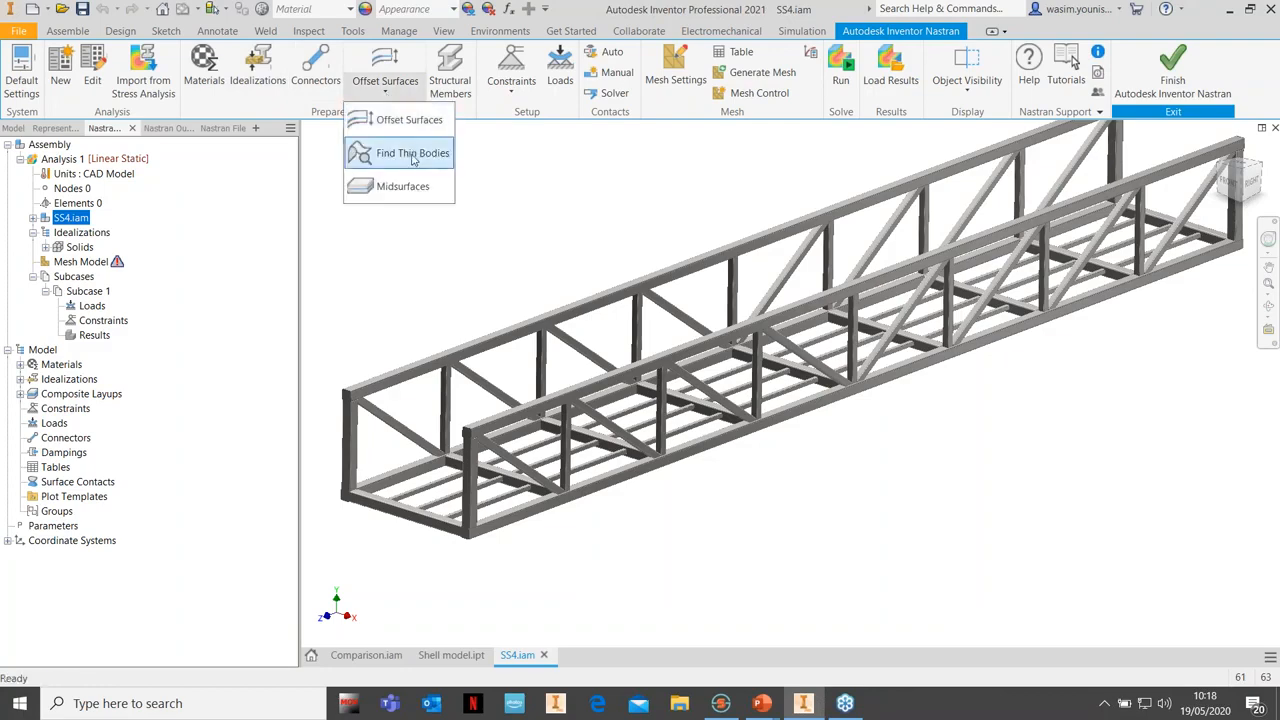
{"action": "left_click", "coordinate": [410, 152]}
{"action": "left_click", "coordinate": [686, 414]}
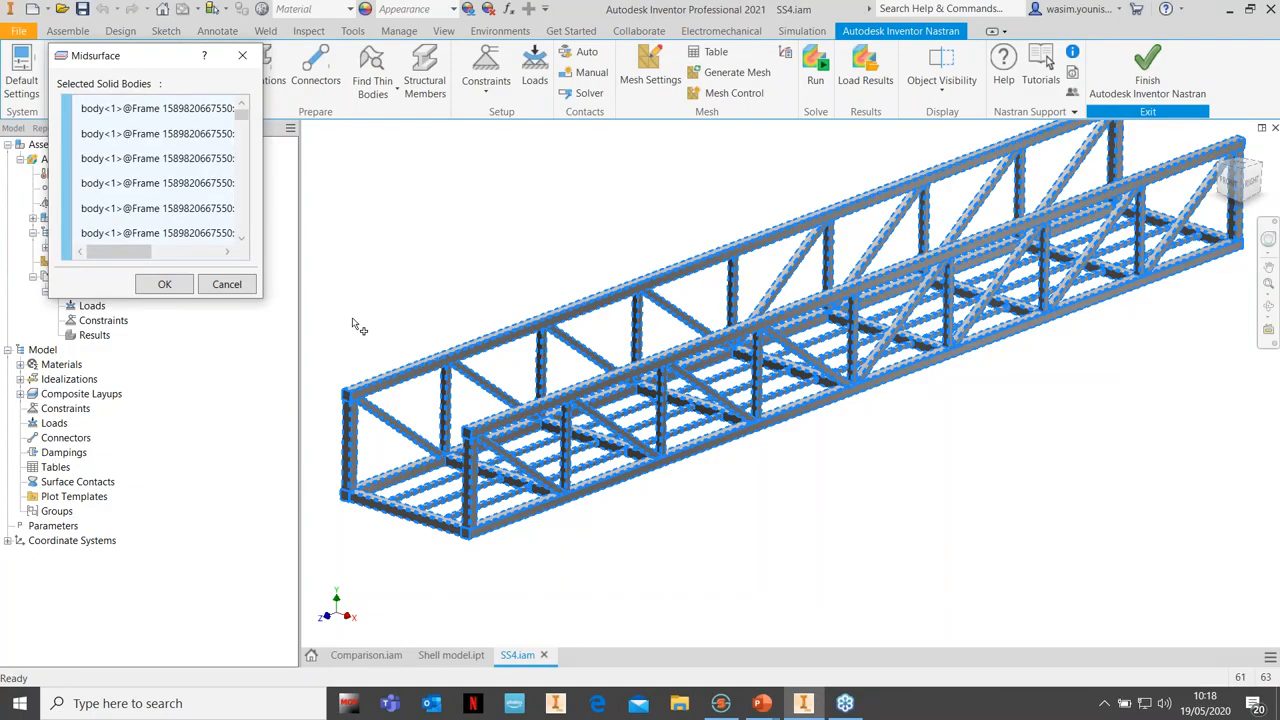
{"action": "left_click", "coordinate": [166, 285]}
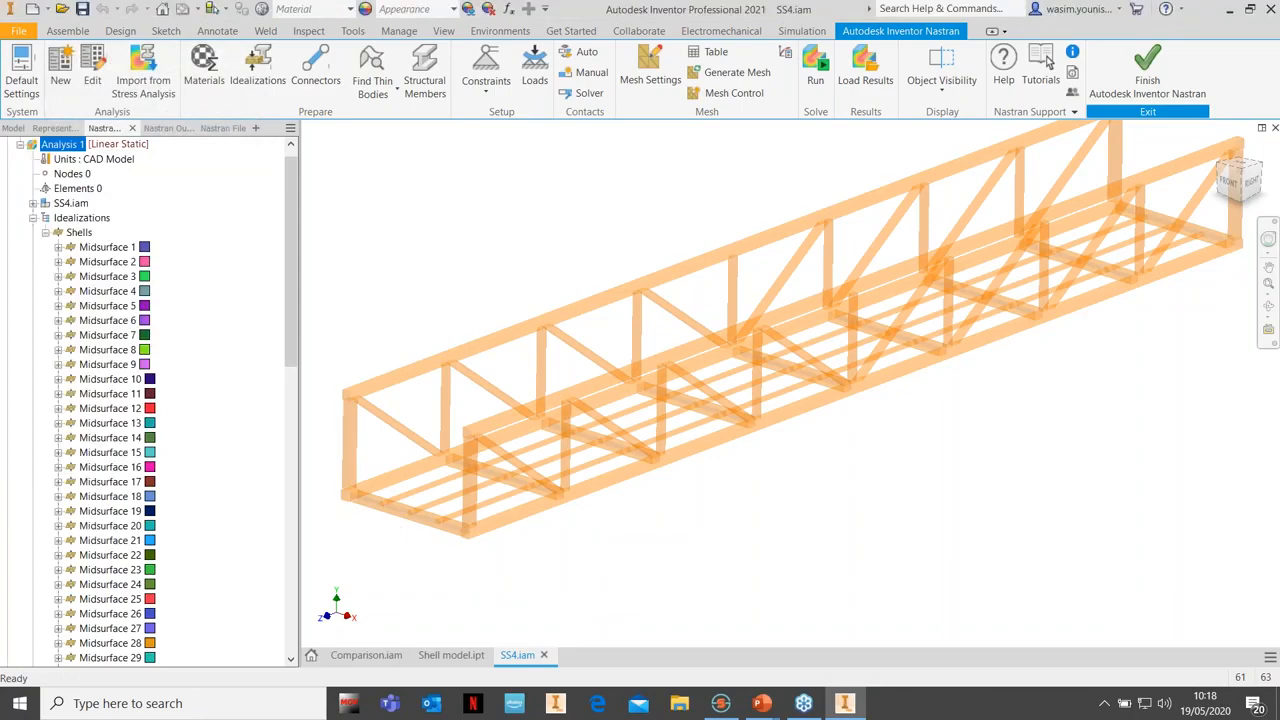
Examine the midsurface joints at the gangway's end corner and where the diagonal and cross member meet the lower tube, checking for gaps
{"action": "scroll", "coordinate": [481, 546], "scroll_direction": "down", "scroll_amount": 8}
{"action": "scroll", "coordinate": [580, 440], "scroll_direction": "down", "scroll_amount": 6}
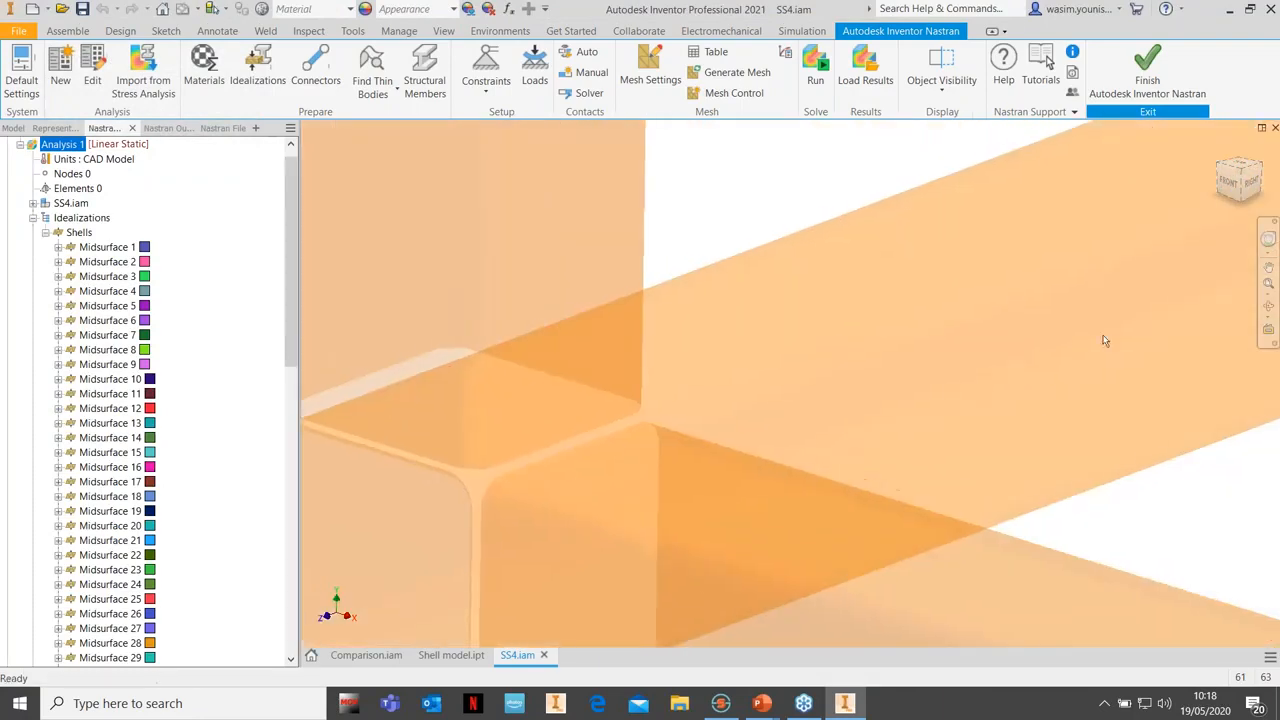
{"action": "middle_click_drag", "start_coordinate": [1103, 340], "coordinate": [540, 505]}
{"action": "middle_click_drag", "start_coordinate": [1080, 240], "coordinate": [429, 548]}
{"action": "scroll", "coordinate": [858, 413], "scroll_direction": "up", "scroll_amount": 2}
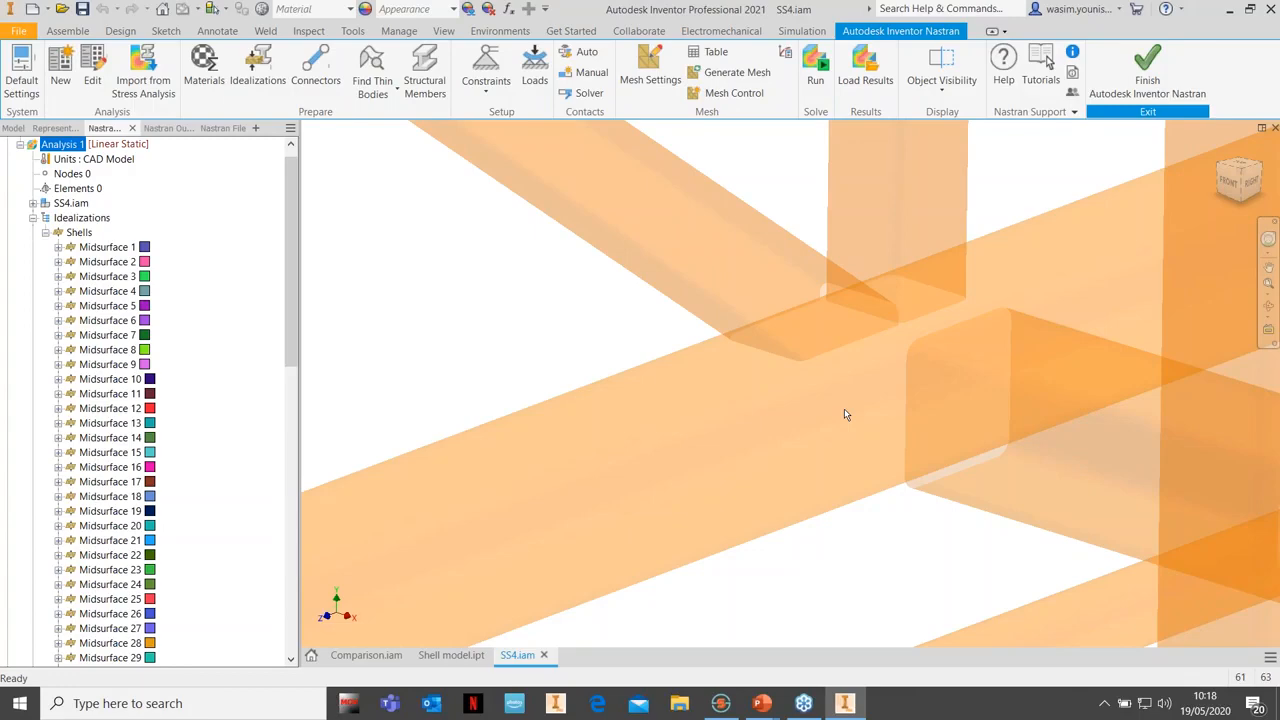
{"action": "scroll", "coordinate": [880, 445], "scroll_direction": "up", "scroll_amount": 5}
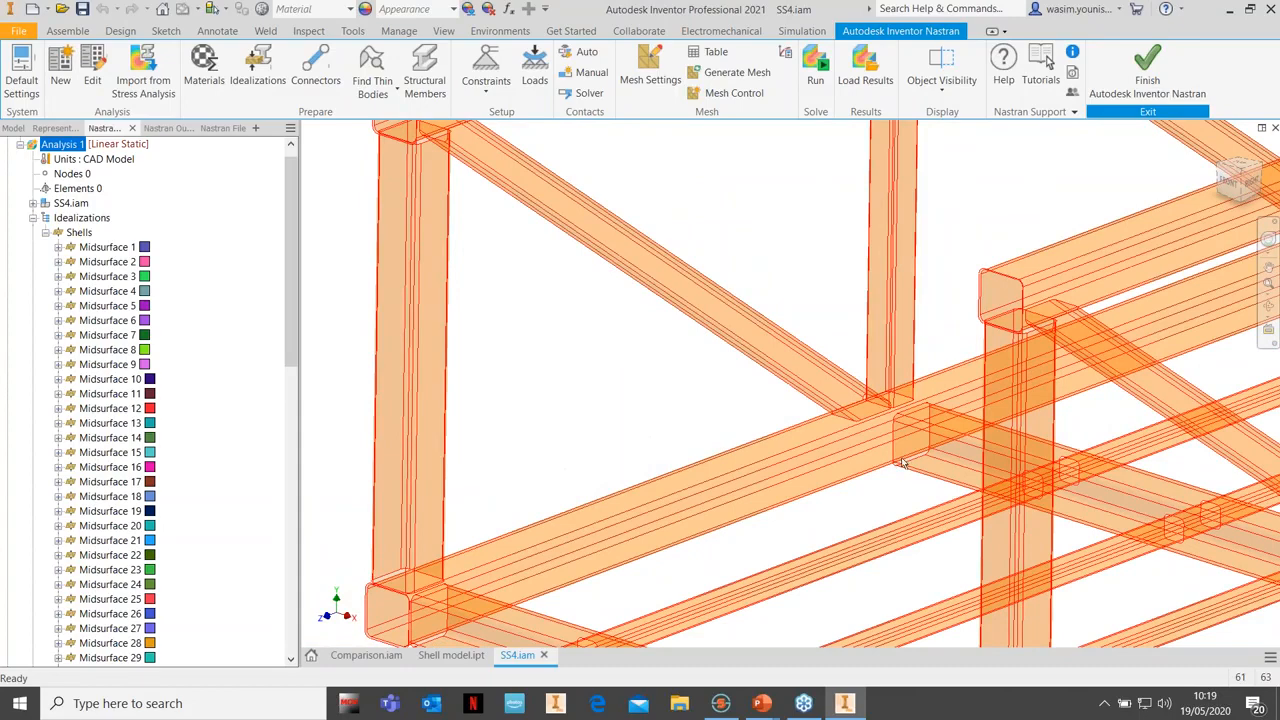
{"action": "scroll", "coordinate": [727, 447], "scroll_direction": "down", "scroll_amount": 3}
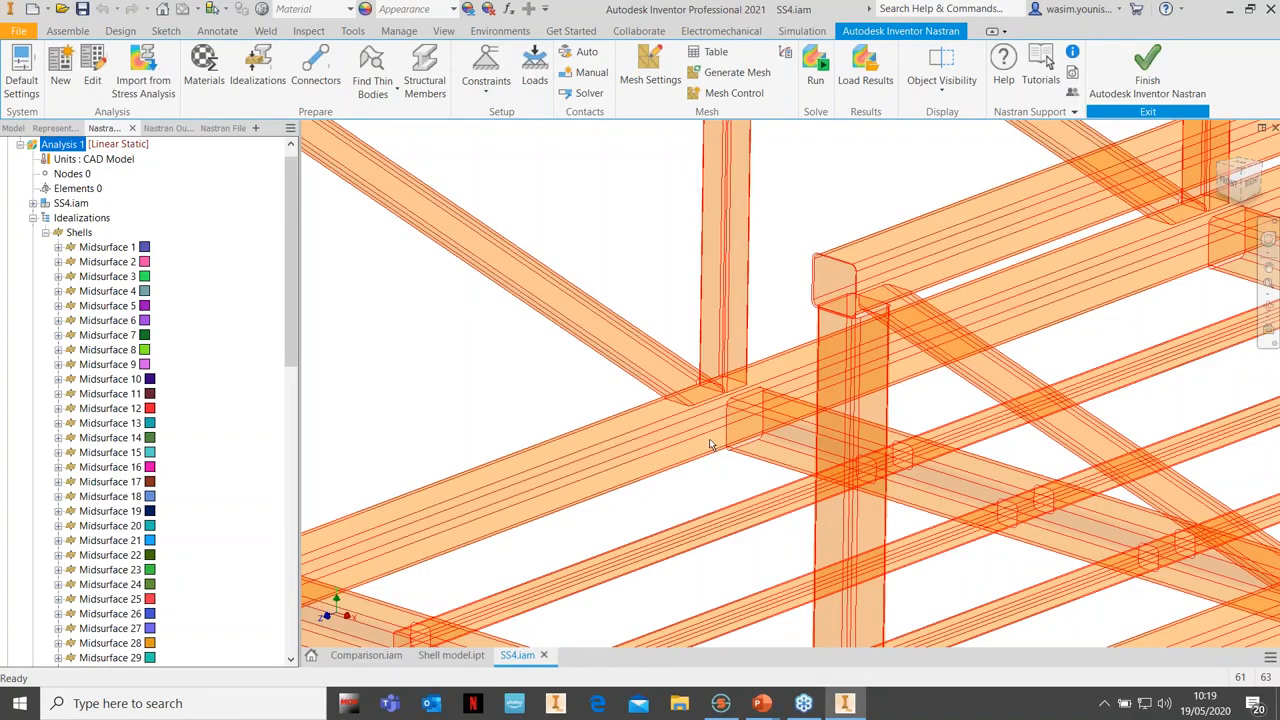
{"action": "scroll", "coordinate": [712, 447], "scroll_direction": "up", "scroll_amount": 3}
{"action": "scroll", "coordinate": [669, 331], "scroll_direction": "up", "scroll_amount": 3}
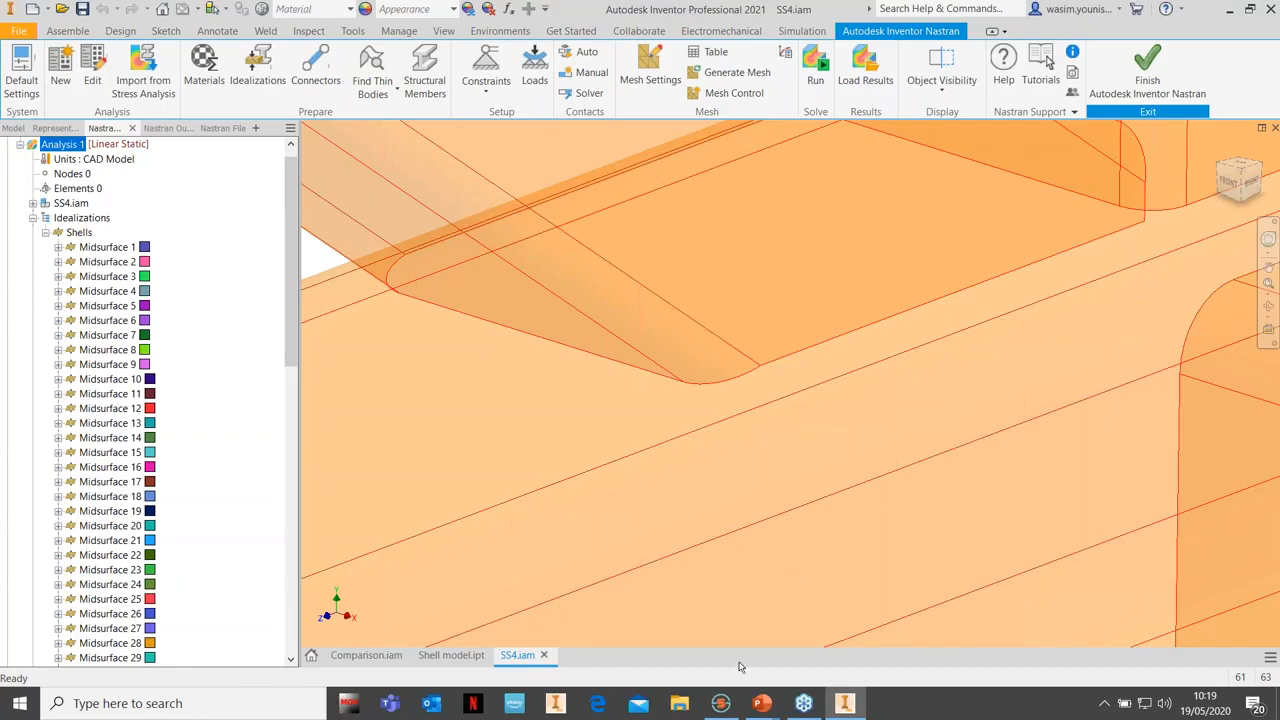
Switch to Altair SimSolid and examine the corner joint of the Frame-Comparison model closely
{"action": "mouse_move", "coordinate": [724, 711]}
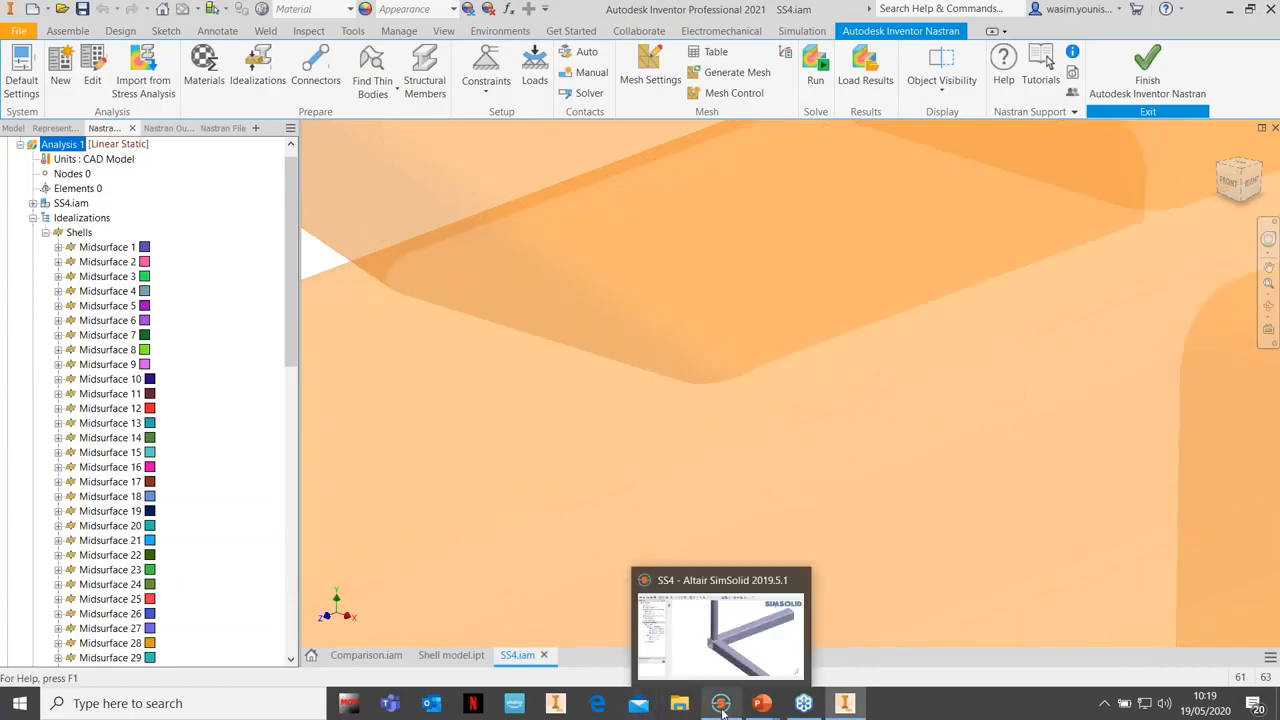
{"action": "left_click", "coordinate": [724, 708]}
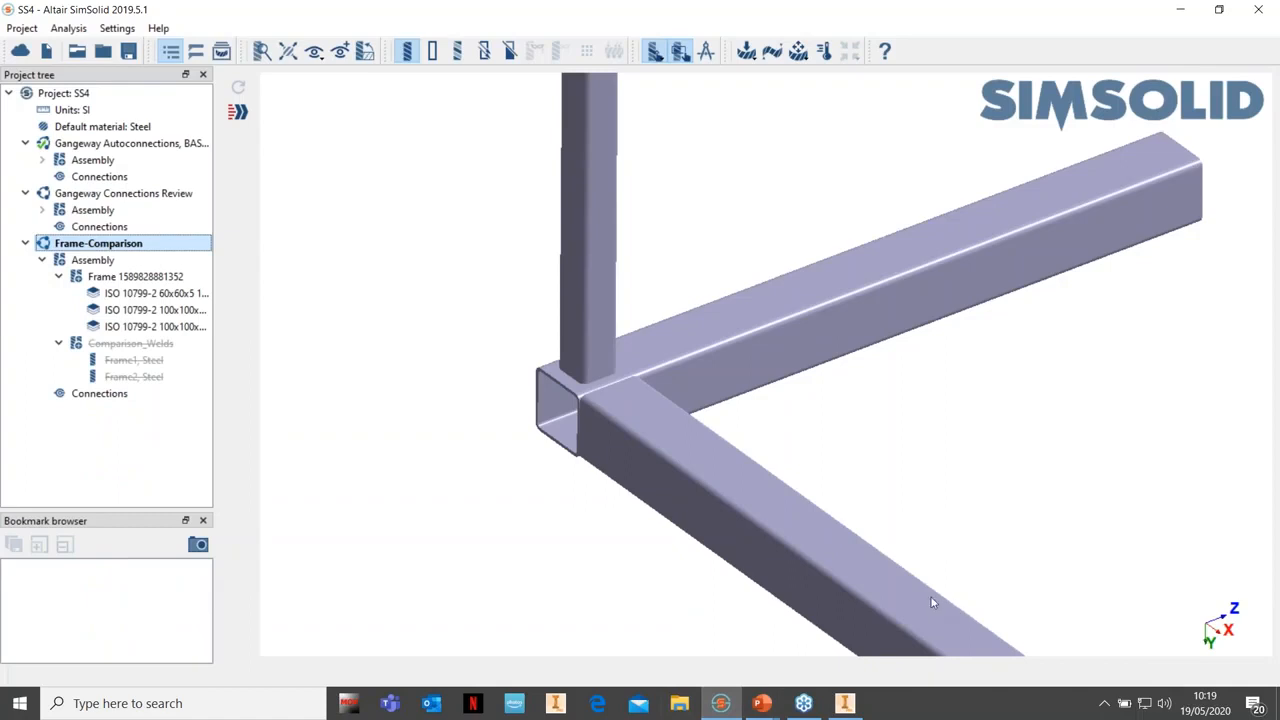
{"action": "left_click_drag", "start_coordinate": [917, 583], "coordinate": [906, 558]}
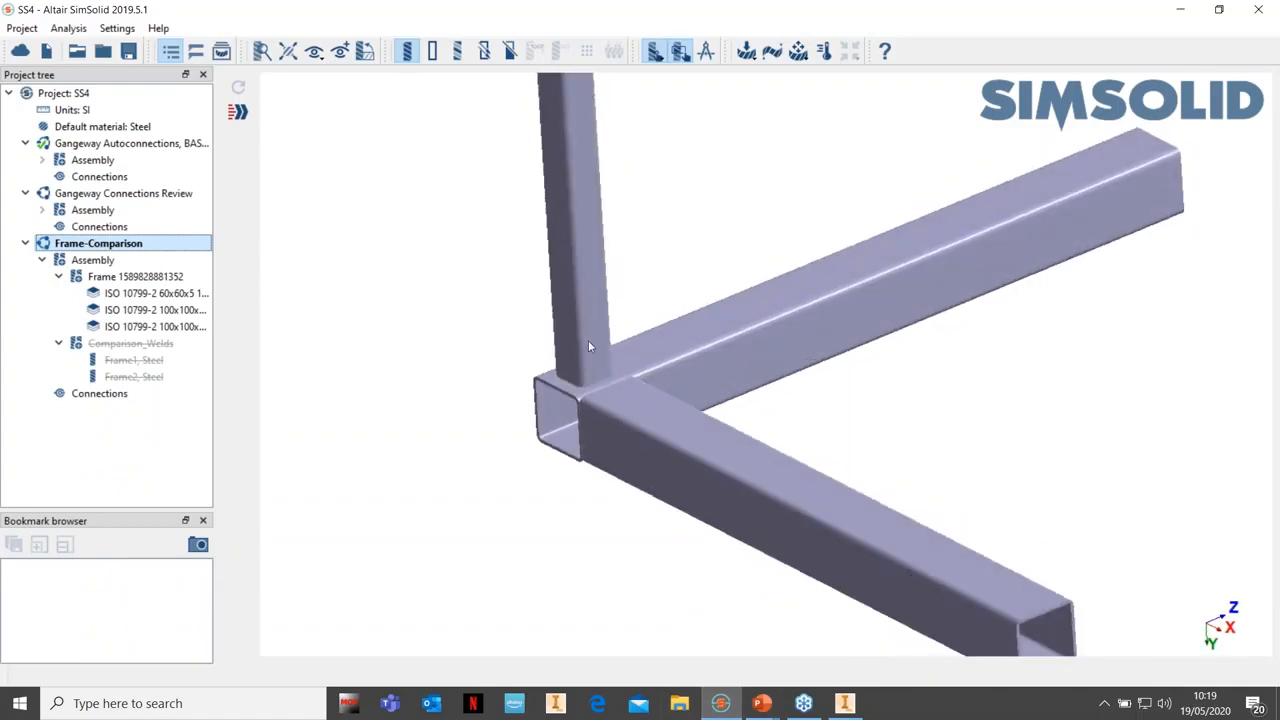
{"action": "left_click_drag", "start_coordinate": [851, 374], "coordinate": [550, 438]}
{"action": "scroll", "coordinate": [550, 438], "scroll_direction": "up", "scroll_amount": 4}
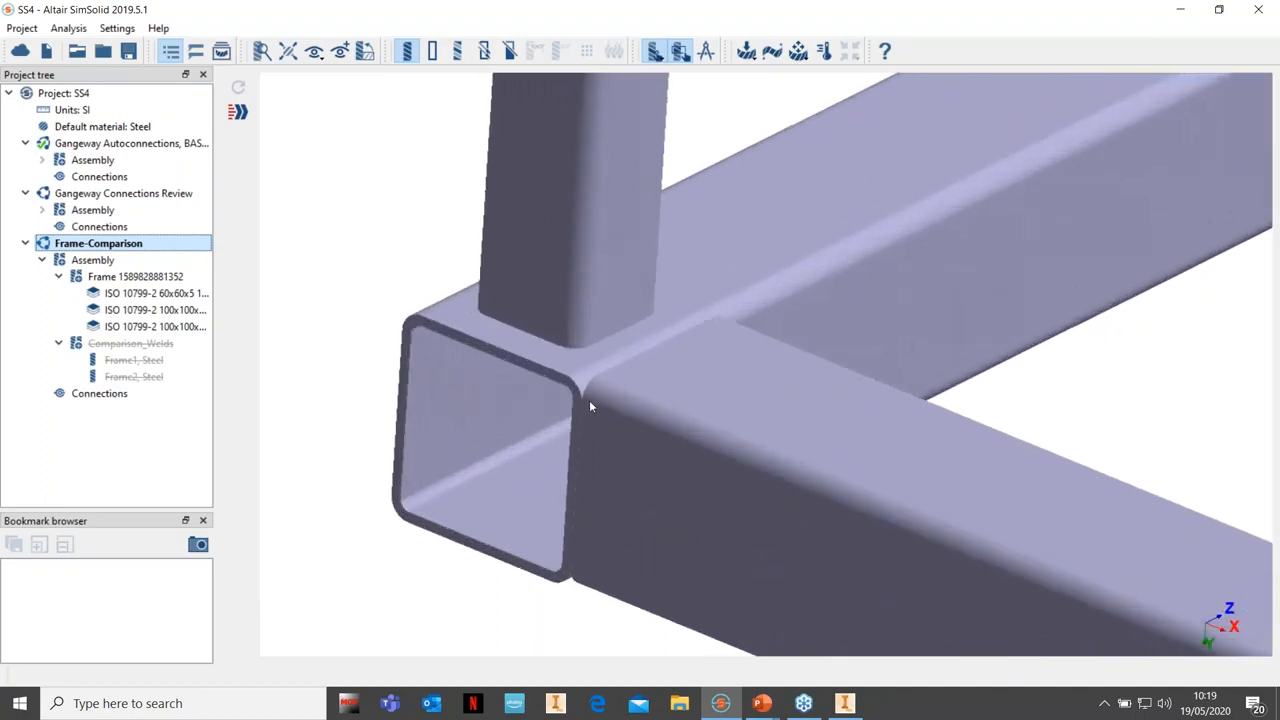
{"action": "right_click_drag", "start_coordinate": [589, 401], "coordinate": [683, 391]}
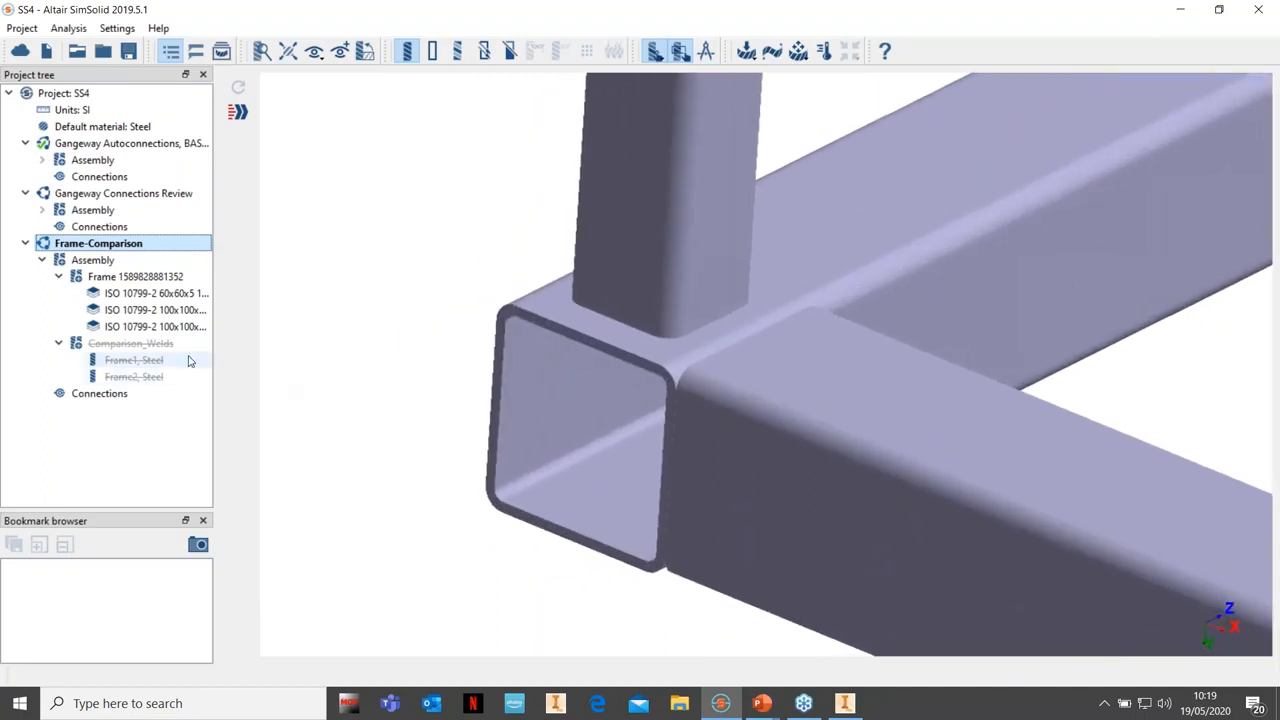
Start creating seam welds in Frame-Comparison with the open-ended 100x100x5 tube as the master part
{"action": "left_click", "coordinate": [100, 396]}
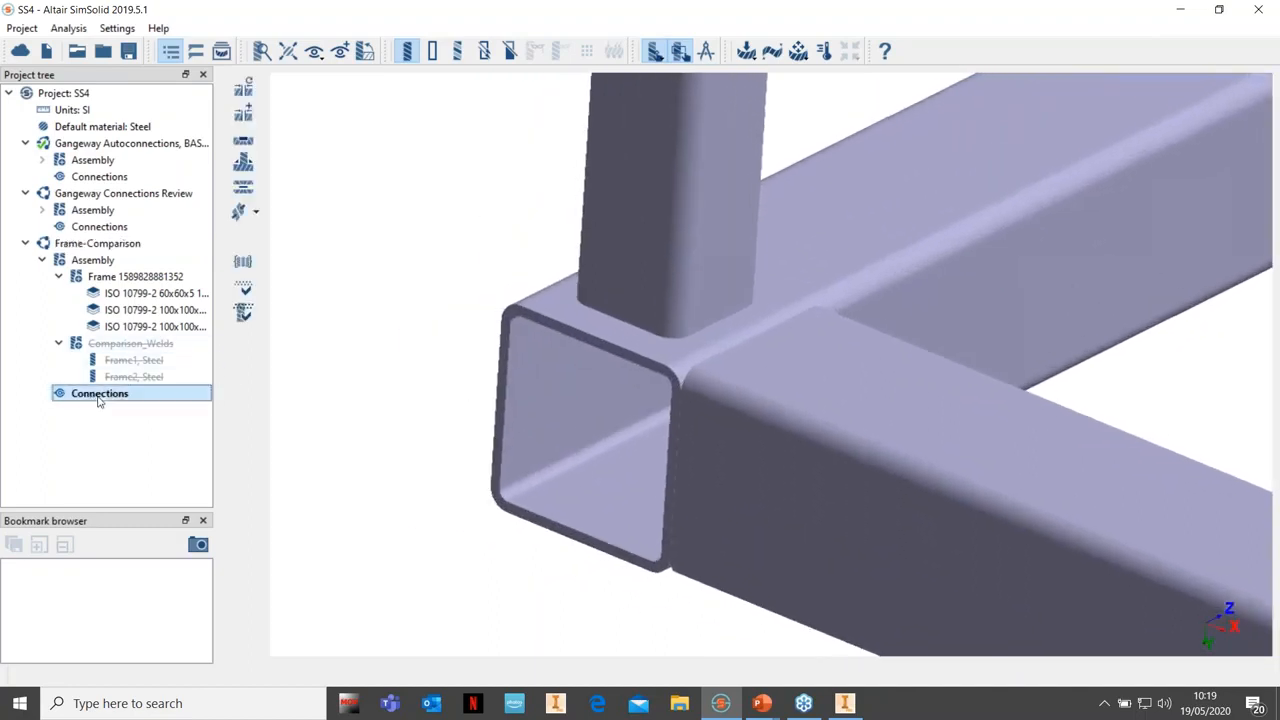
{"action": "left_click", "coordinate": [244, 164]}
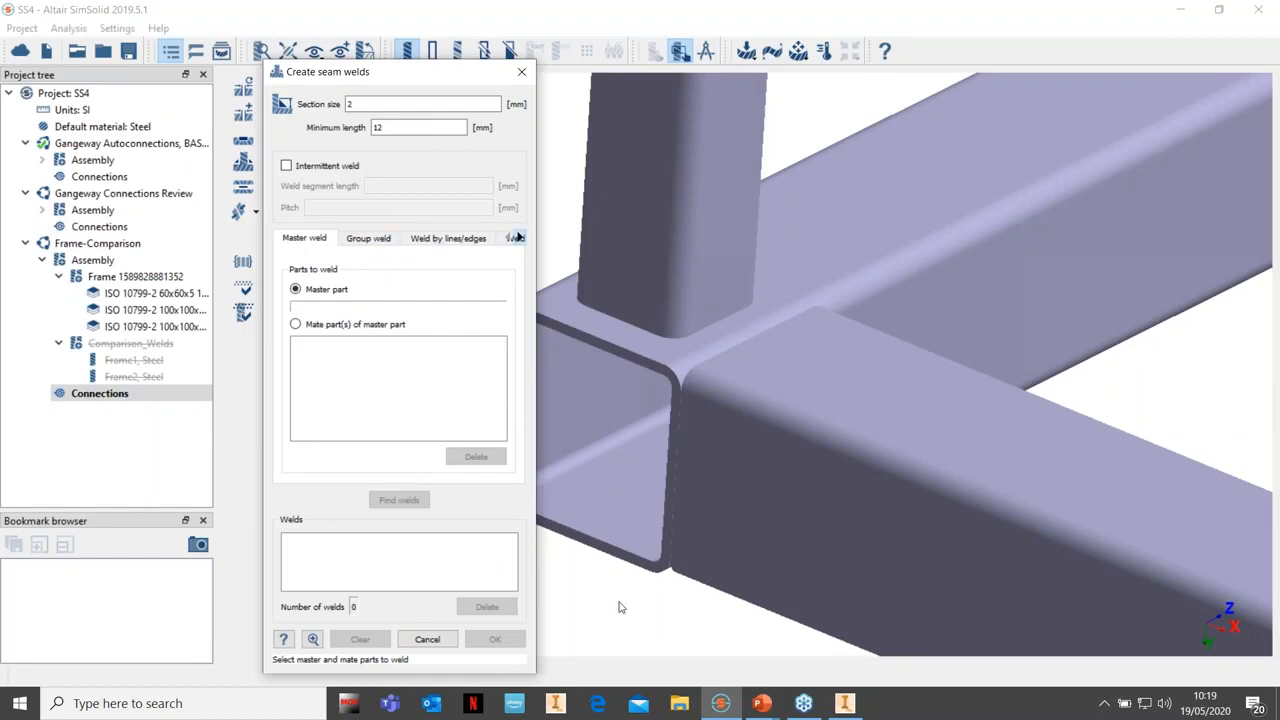
{"action": "right_click_drag", "start_coordinate": [638, 597], "coordinate": [704, 552]}
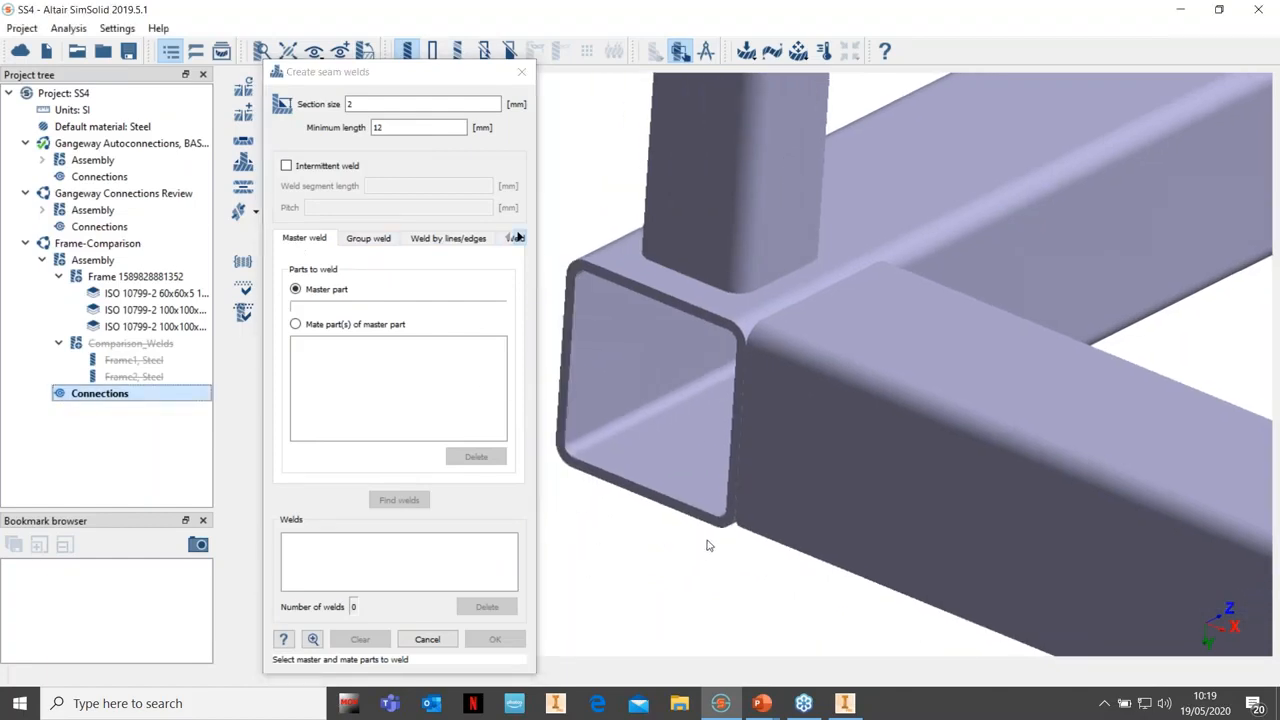
{"action": "left_click", "coordinate": [980, 215]}
{"action": "left_click", "coordinate": [295, 324]}
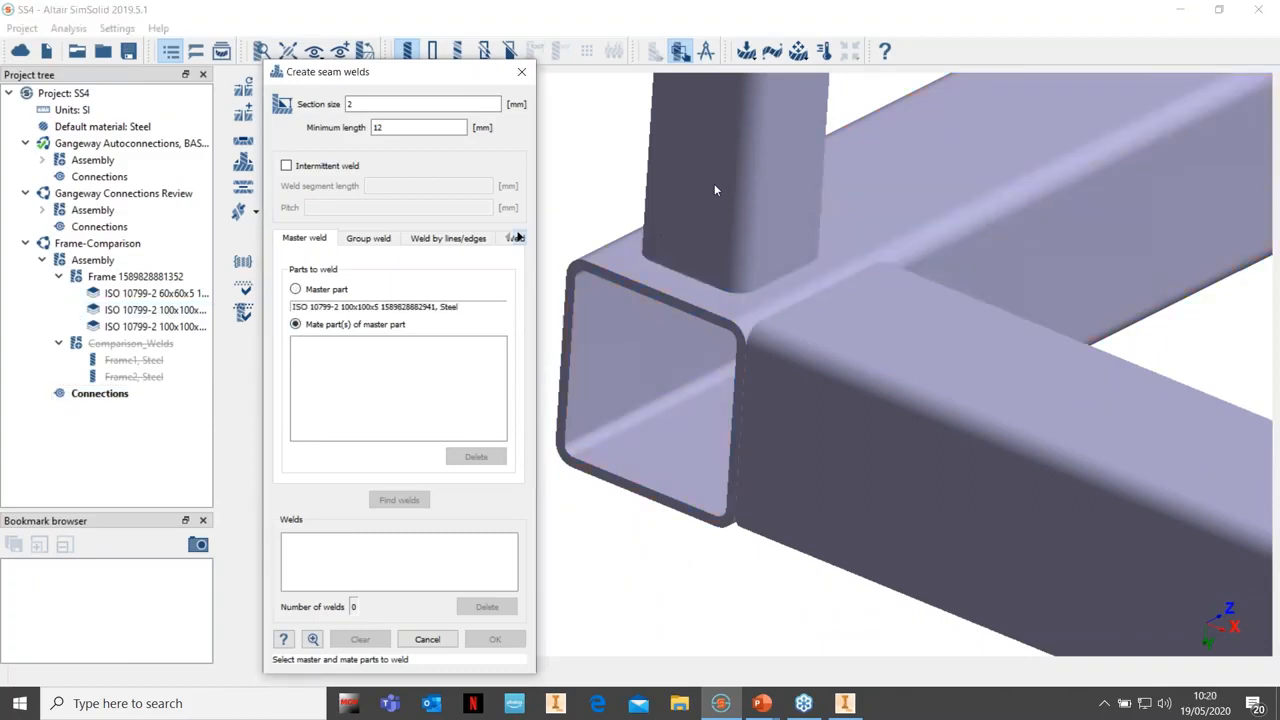
Add the 60x60x5 upright and the adjoining 100x100x5 tube as mate parts and find the seam welds between them and the master
{"action": "left_click", "coordinate": [720, 210]}
{"action": "left_click", "coordinate": [909, 393]}
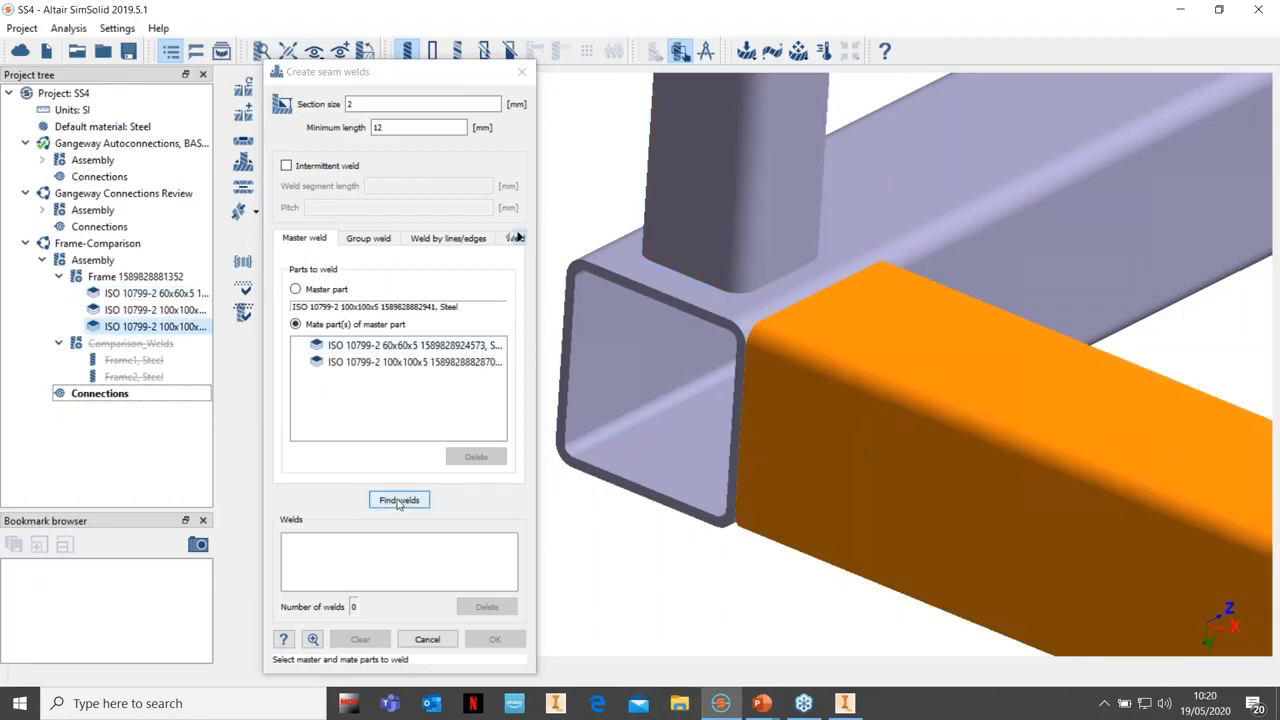
{"action": "scroll", "coordinate": [642, 327], "scroll_direction": "down", "scroll_amount": 2}
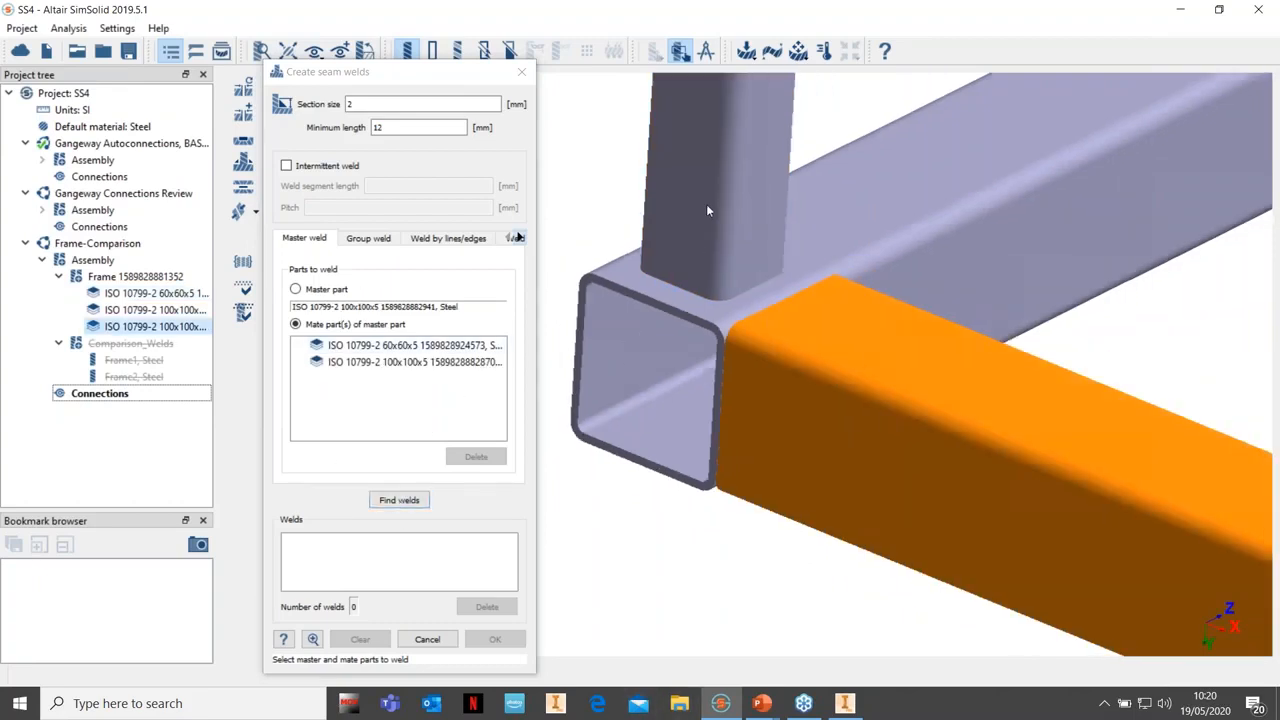
{"action": "left_click", "coordinate": [848, 115]}
{"action": "left_click", "coordinate": [721, 238]}
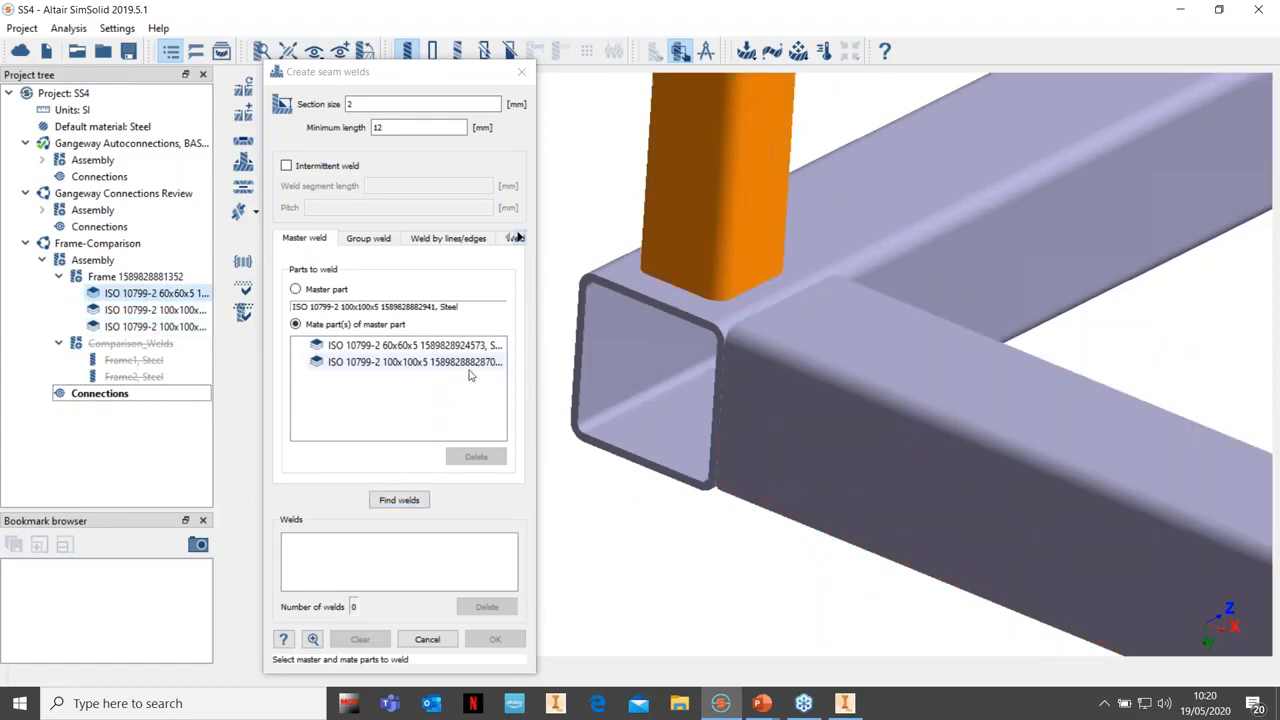
{"action": "left_click", "coordinate": [400, 500]}
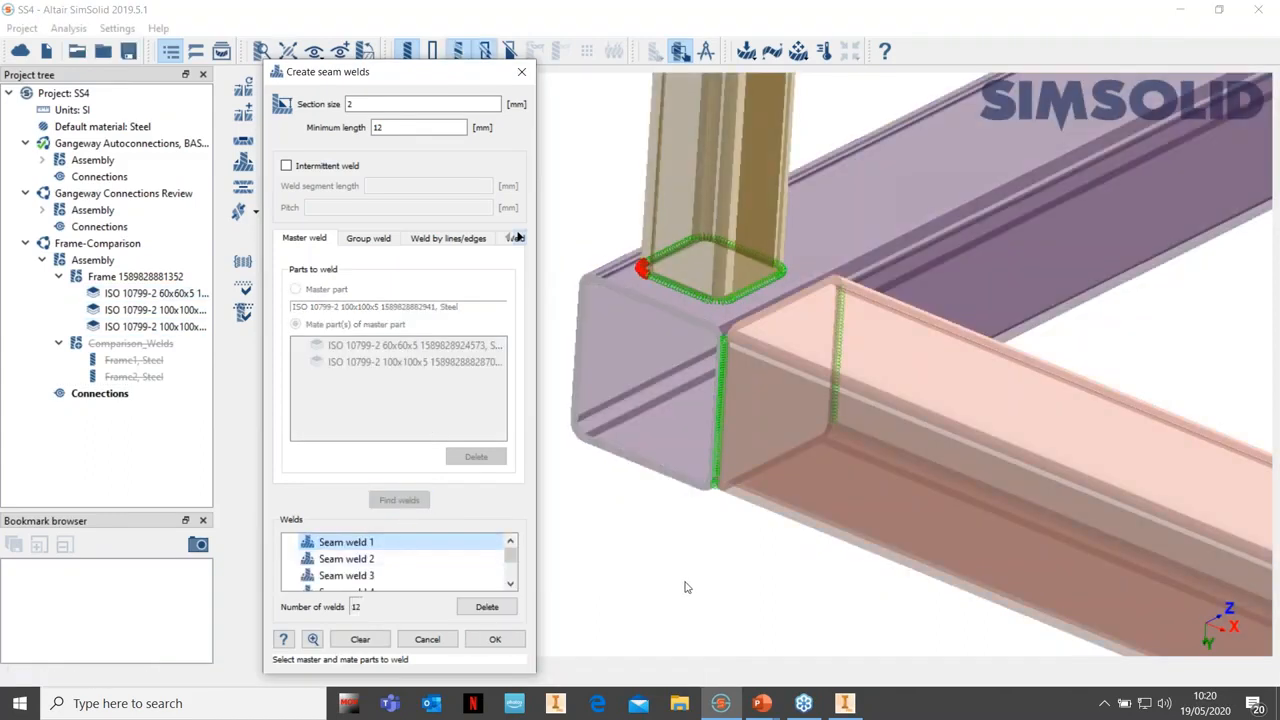
Examine the seam welds around the base of the upright and along the joint between the two 100x100x5 tubes
{"action": "right_click_drag", "start_coordinate": [692, 529], "coordinate": [708, 517]}
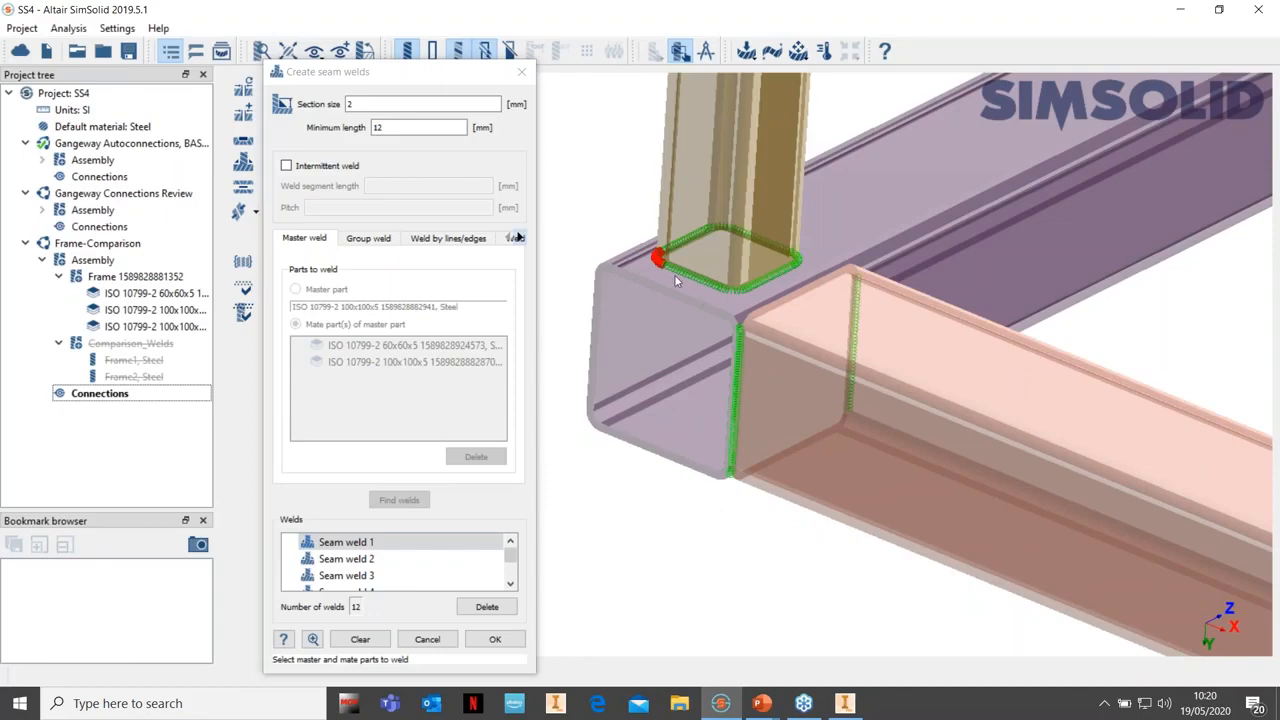
{"action": "scroll", "coordinate": [674, 279], "scroll_direction": "up", "scroll_amount": 5}
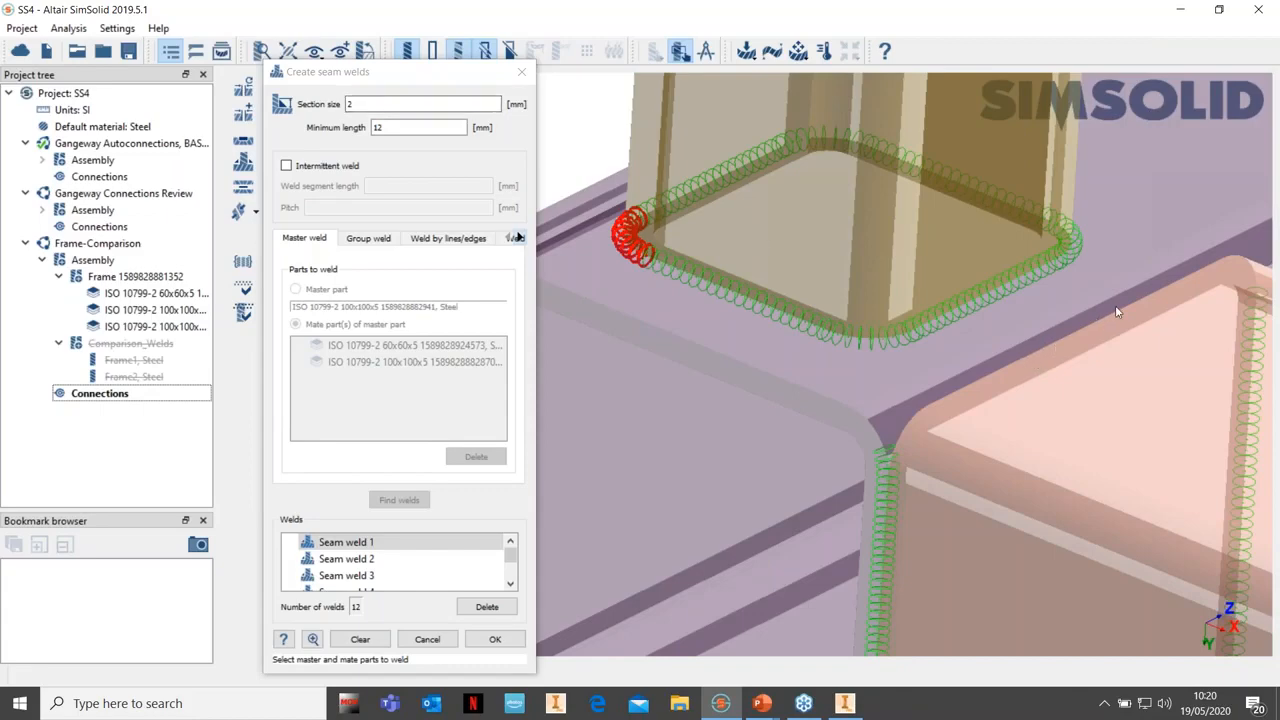
{"action": "scroll", "coordinate": [1115, 305], "scroll_direction": "up", "scroll_amount": 1}
{"action": "right_click_drag", "start_coordinate": [1112, 308], "coordinate": [960, 318]}
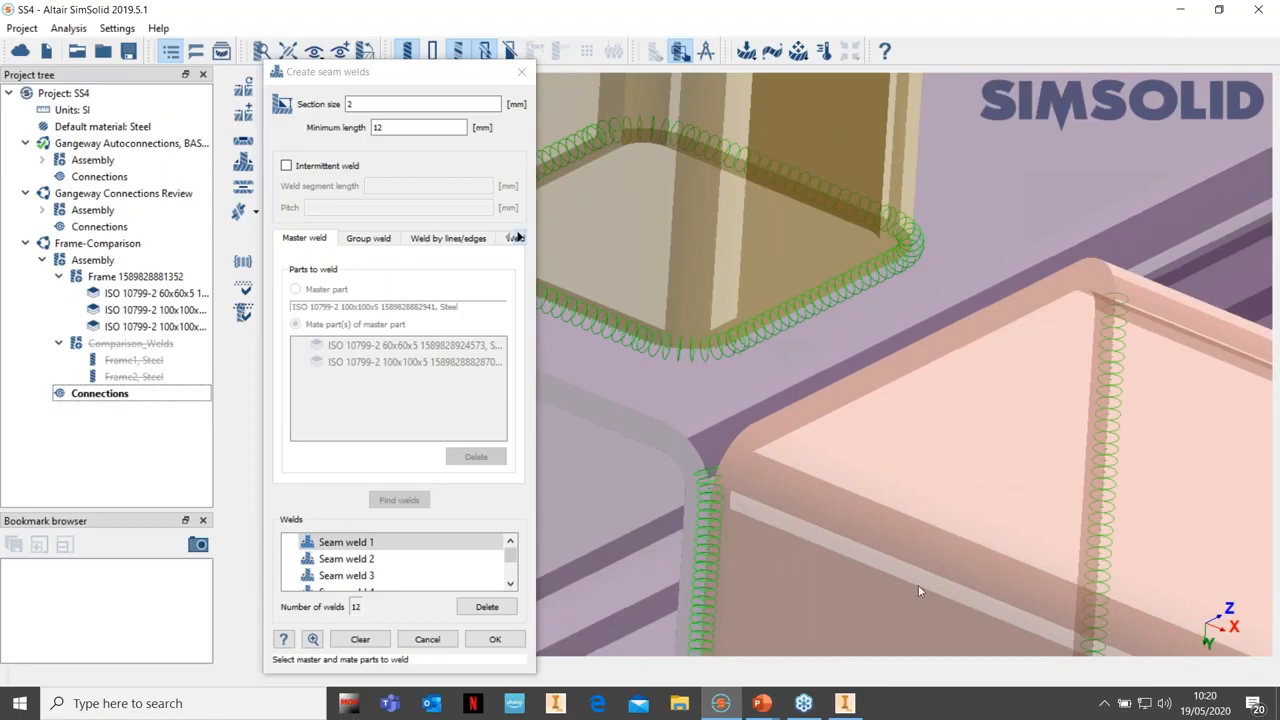
{"action": "scroll", "coordinate": [875, 542], "scroll_direction": "down", "scroll_amount": 1}
{"action": "right_click_drag", "start_coordinate": [779, 443], "coordinate": [712, 223]}
Go through the found seam welds and delete Seam weld 9, the short weld at the upper corner between the two 100x100x5 tubes
{"action": "left_click", "coordinate": [357, 545]}
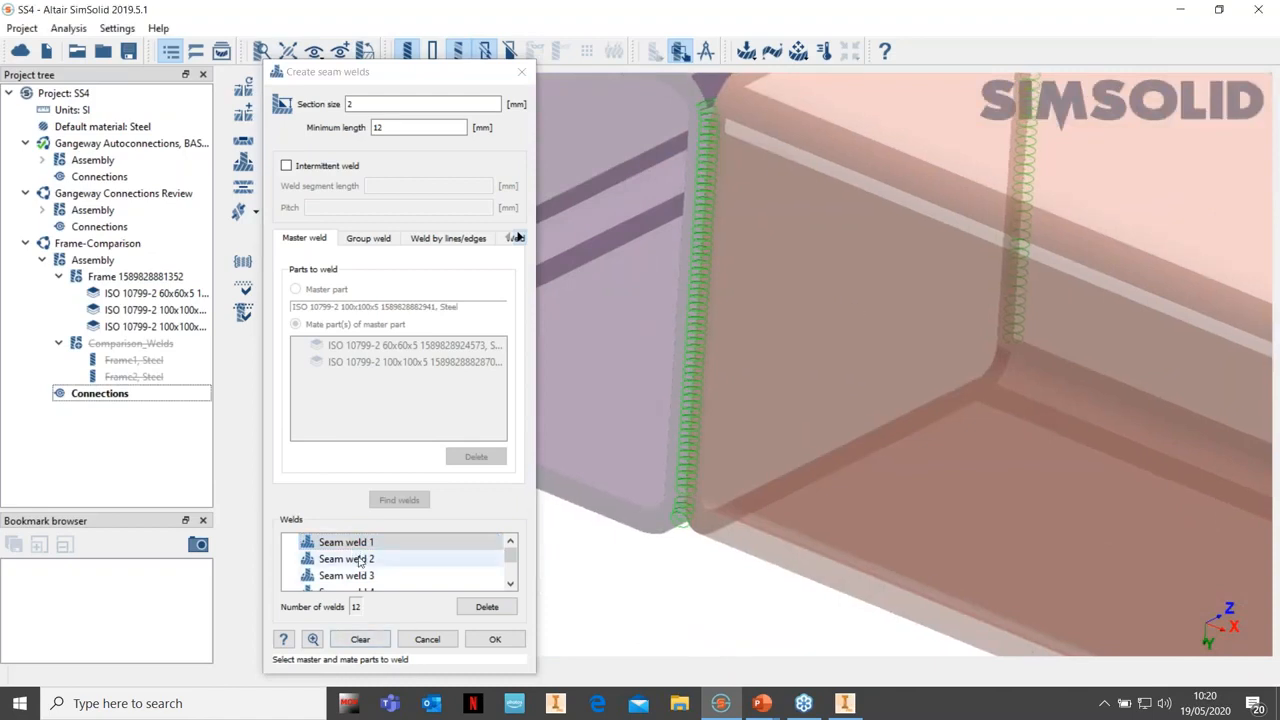
{"action": "left_click", "coordinate": [358, 559]}
{"action": "left_click", "coordinate": [365, 576]}
{"action": "left_click", "coordinate": [364, 588]}
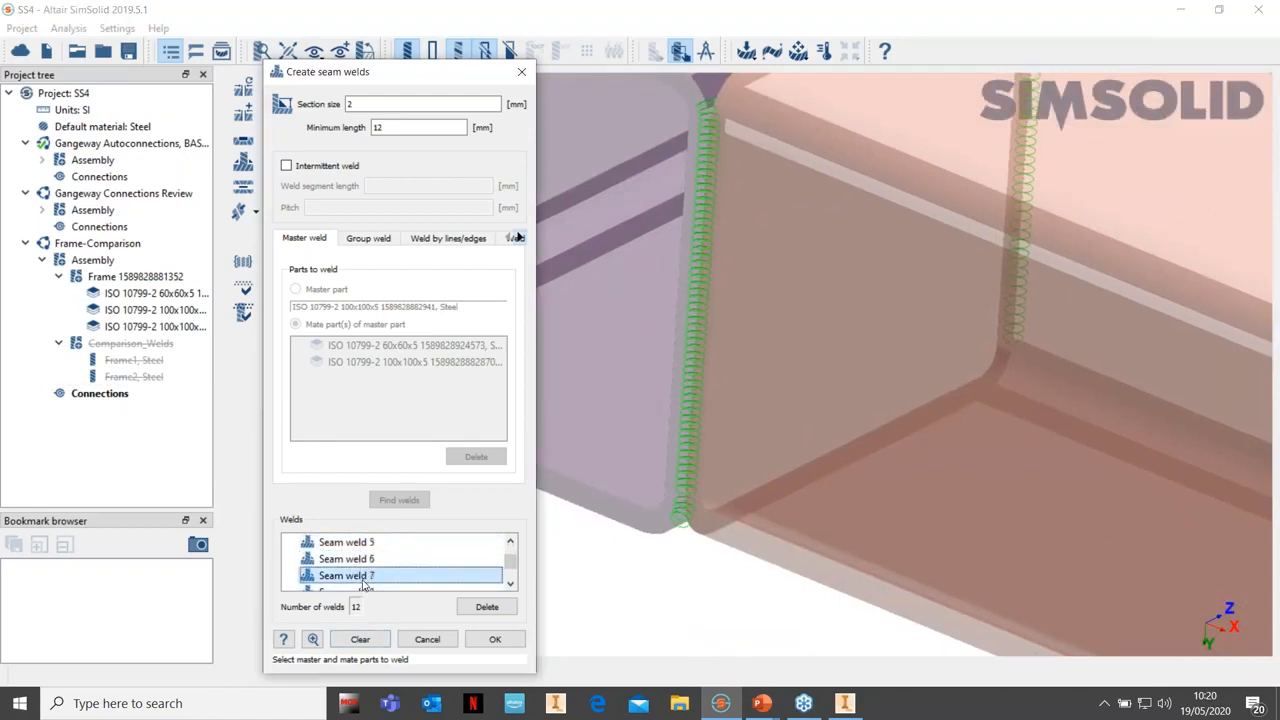
{"action": "left_click", "coordinate": [365, 588]}
{"action": "left_click", "coordinate": [489, 608]}
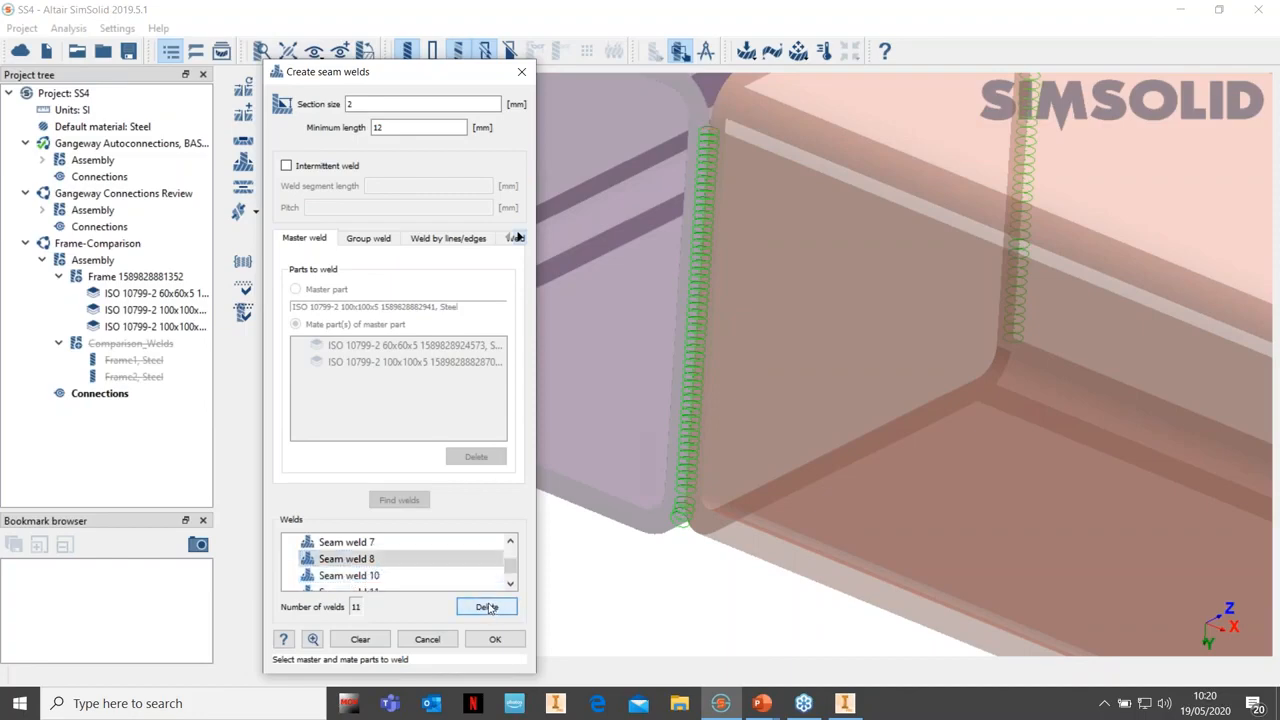
Delete Seam weld 10 at the lower corner between the two 100x100x5 tubes and create the remaining seam welds
{"action": "key", "text": "Down"}
{"action": "key", "text": "Down"}
{"action": "key", "text": "Down"}
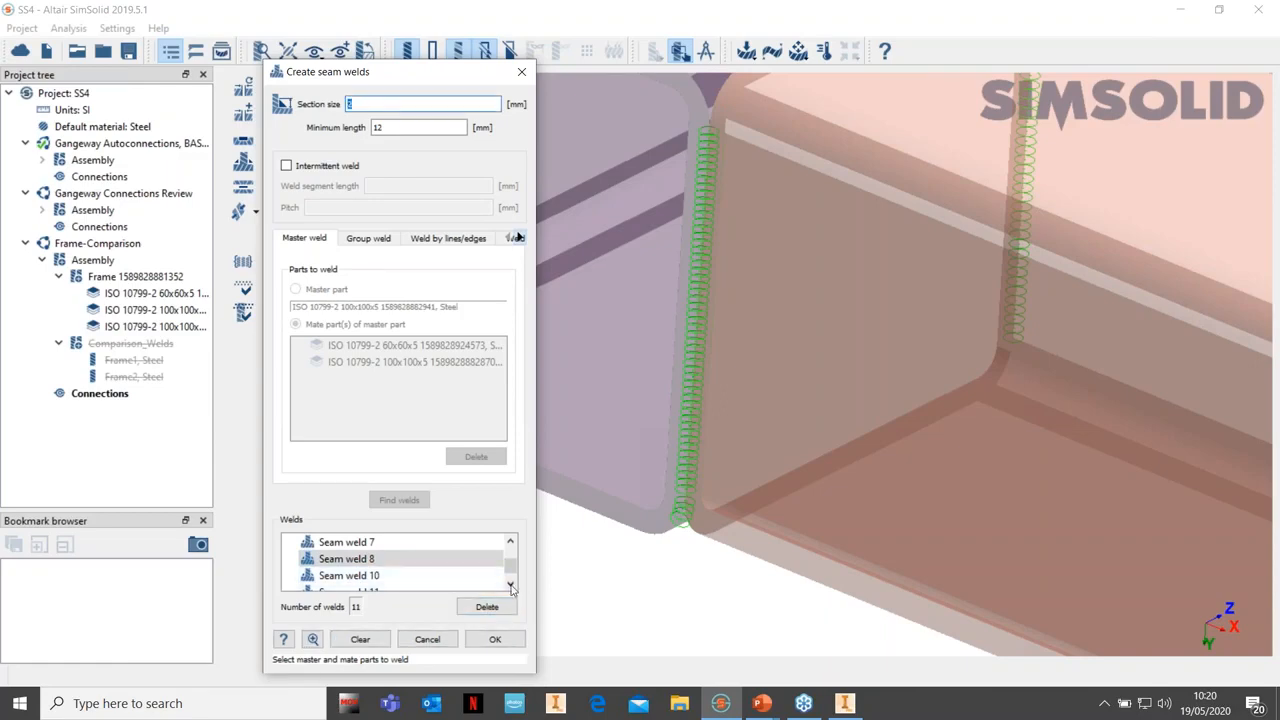
{"action": "left_click", "coordinate": [511, 584]}
{"action": "left_click", "coordinate": [362, 577]}
{"action": "left_click", "coordinate": [372, 590]}
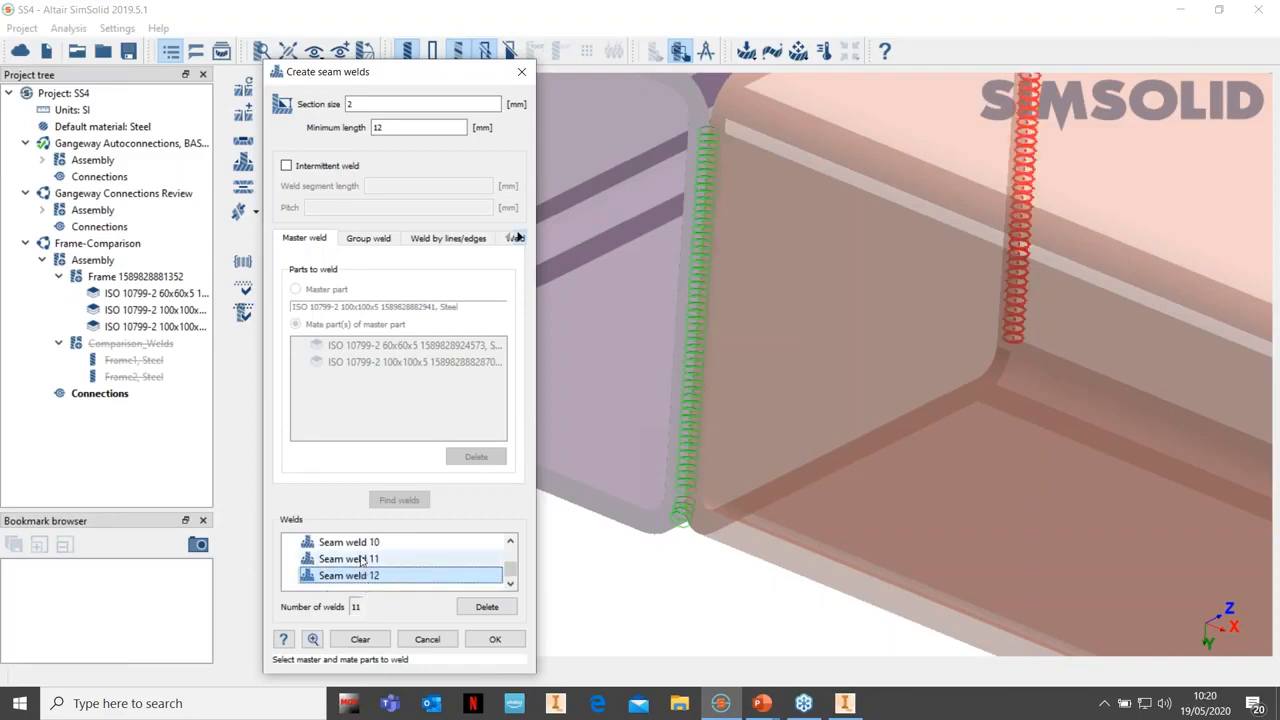
{"action": "left_click", "coordinate": [366, 545]}
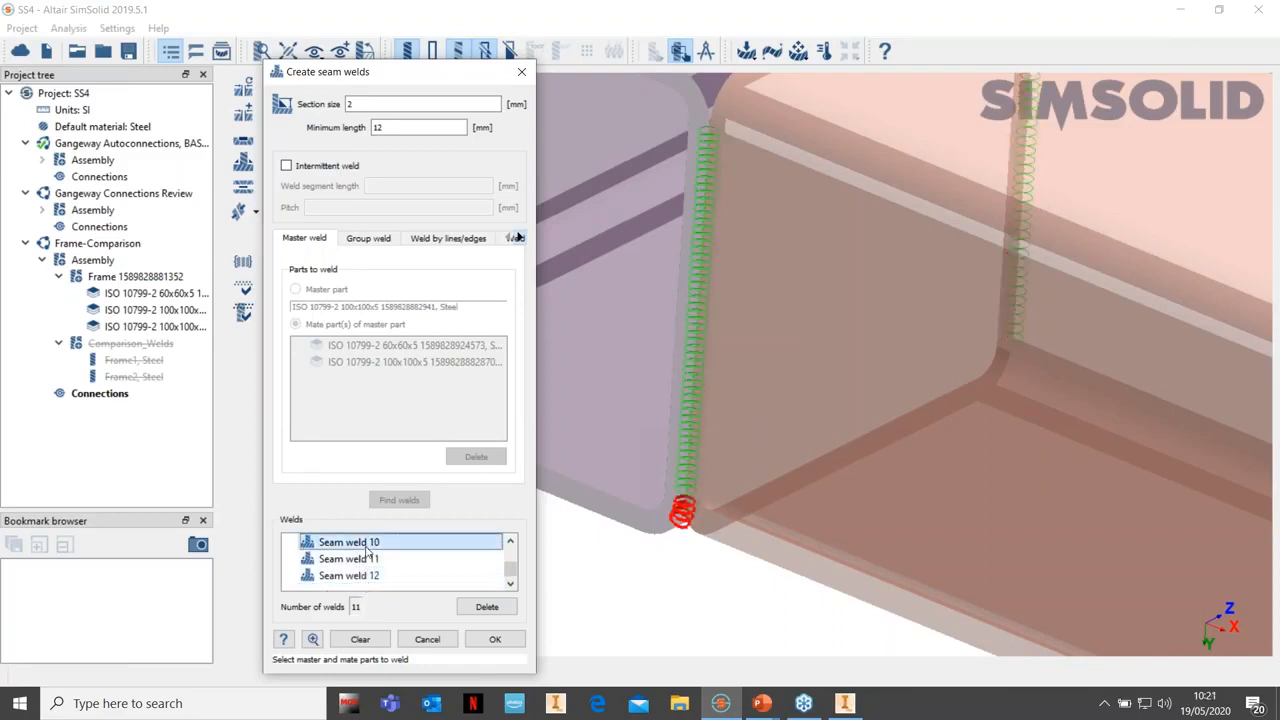
{"action": "left_click", "coordinate": [486, 607]}
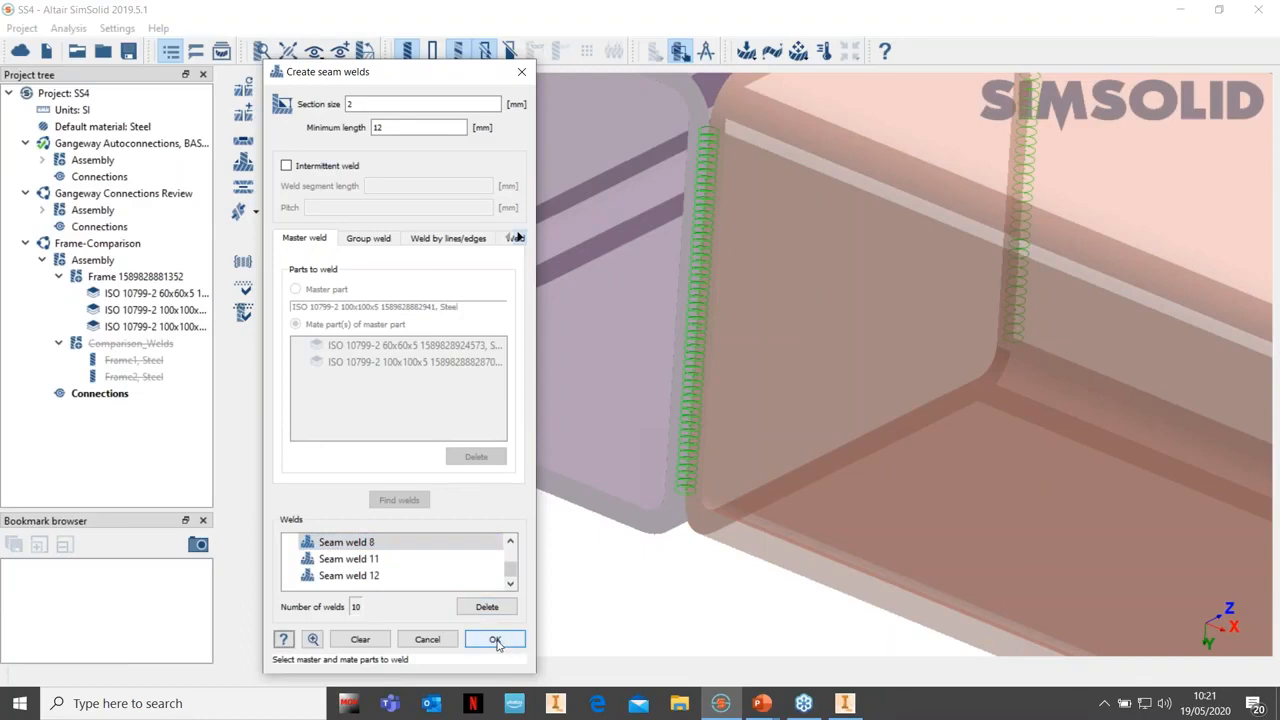
{"action": "left_click", "coordinate": [494, 640]}
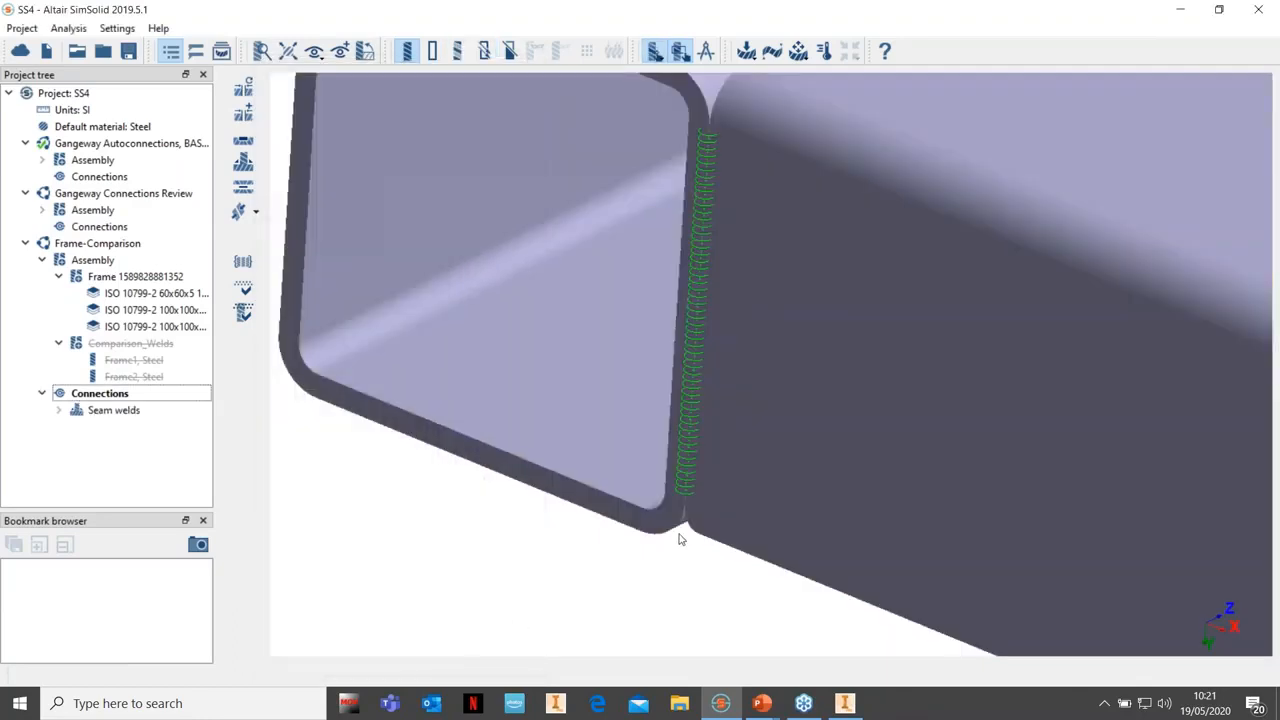
{"action": "right_click_drag", "start_coordinate": [685, 301], "coordinate": [666, 404]}
{"action": "scroll", "coordinate": [708, 277], "scroll_direction": "up", "scroll_amount": 1}
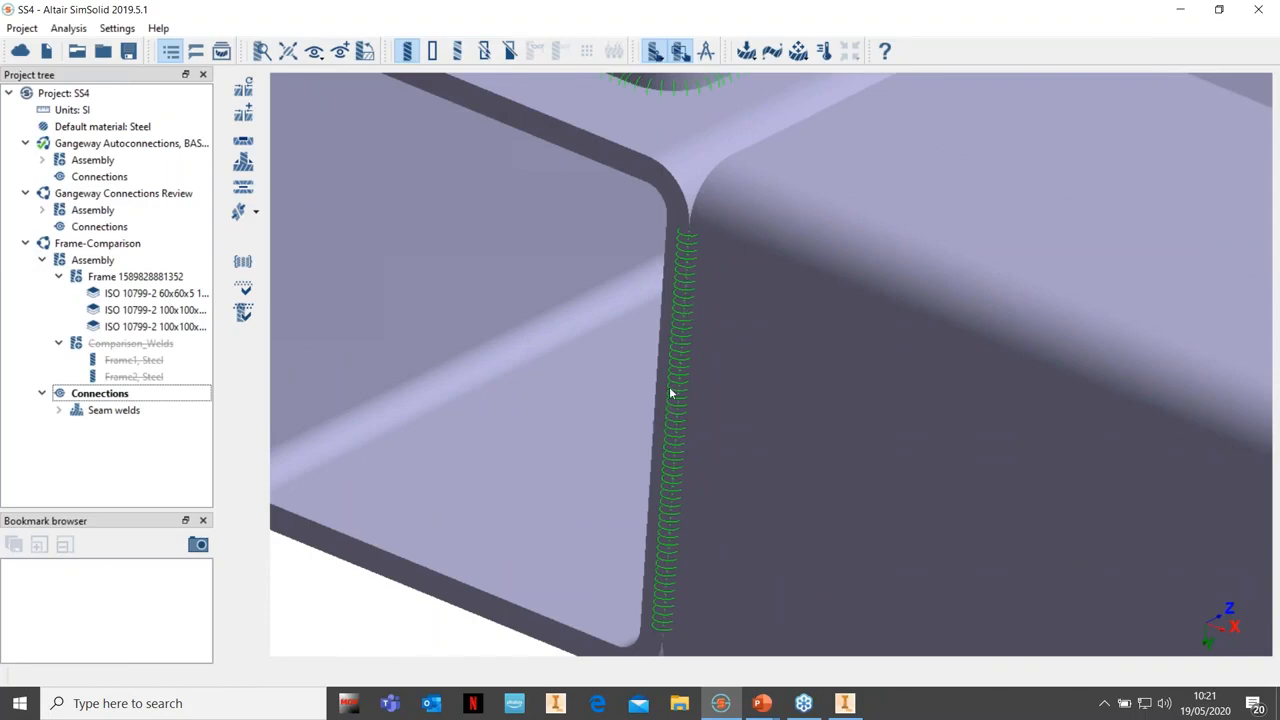
Go to the connections of the Gangeway Connections Review design study and show all parts of the gangway frame
{"action": "left_click", "coordinate": [88, 245]}
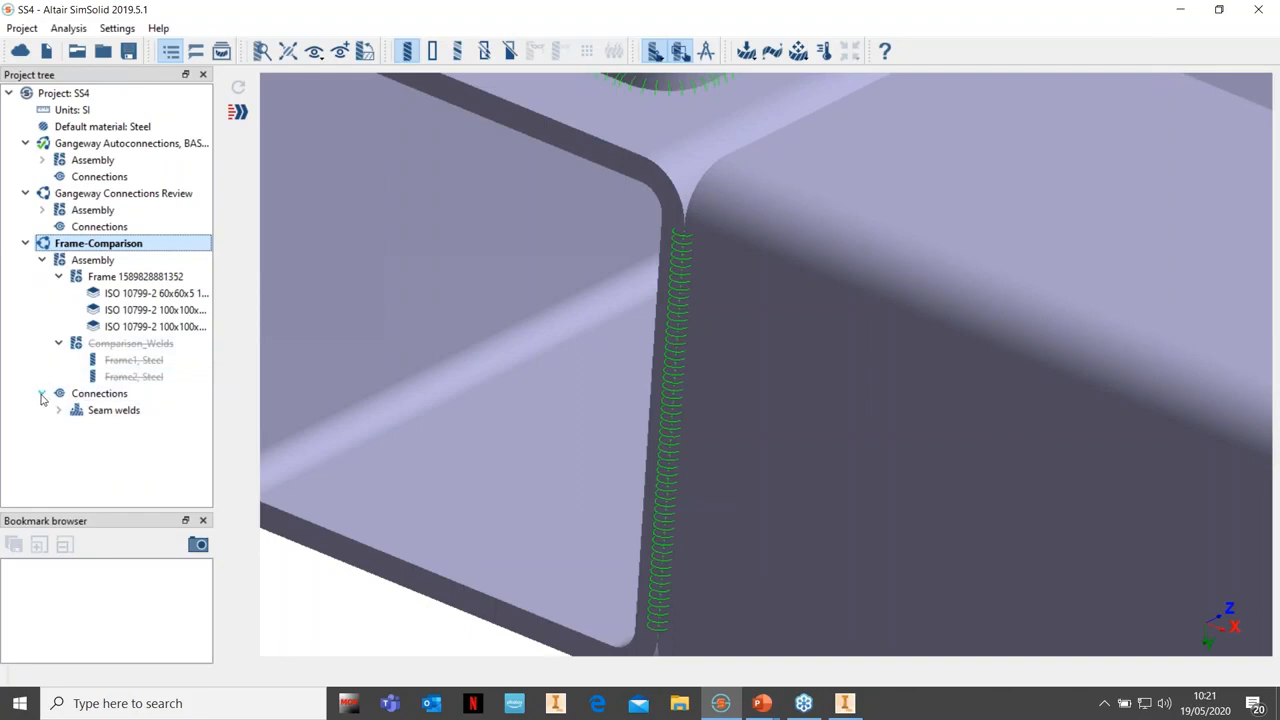
{"action": "double_click", "coordinate": [85, 198]}
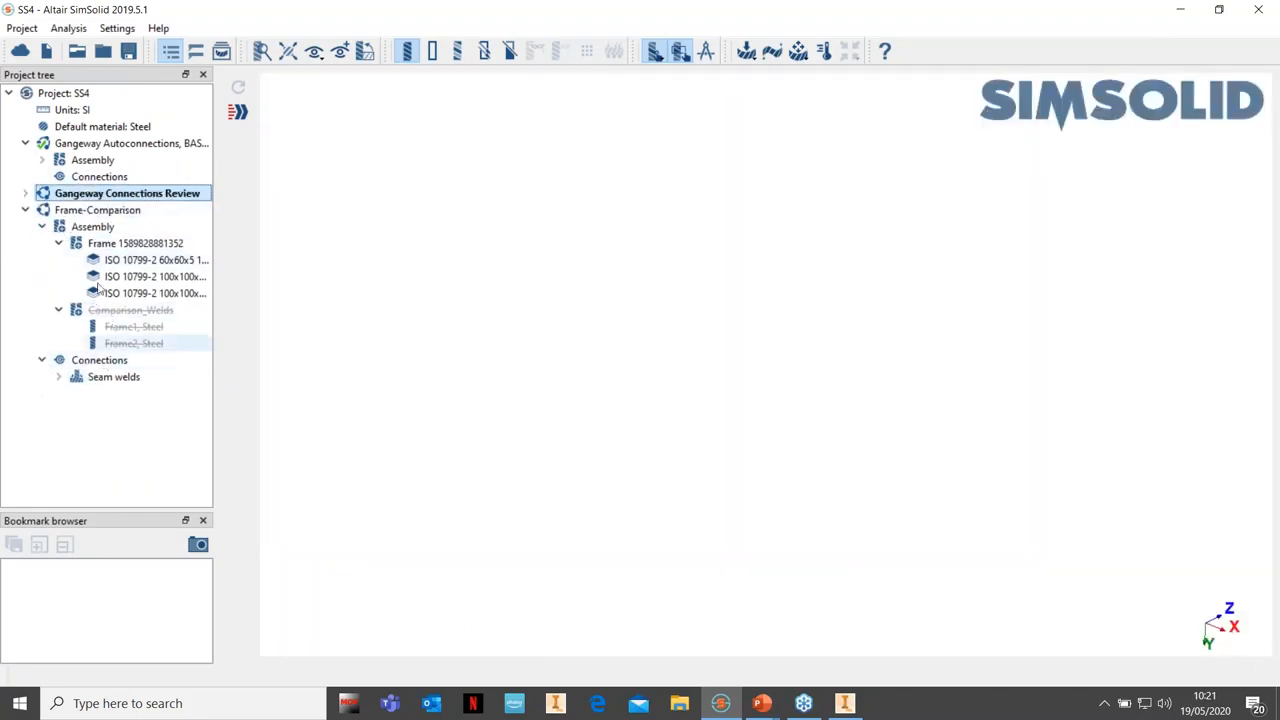
{"action": "left_click", "coordinate": [25, 193]}
{"action": "left_click", "coordinate": [25, 243]}
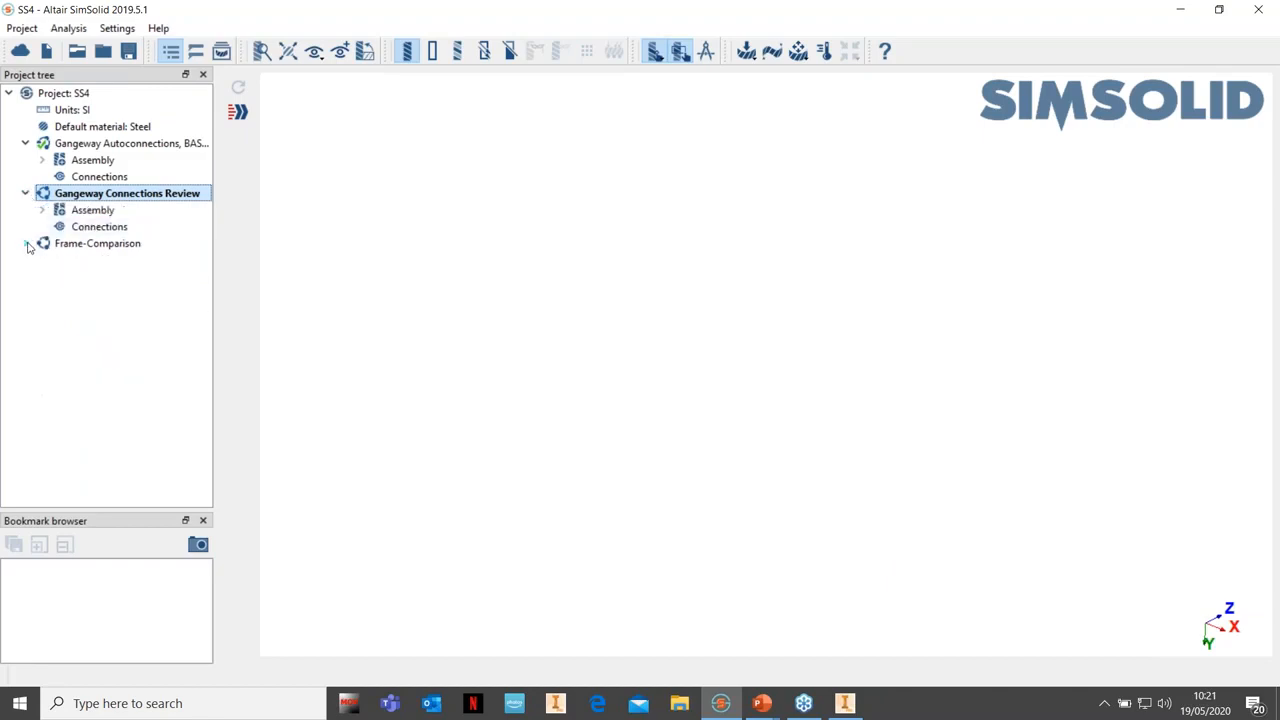
{"action": "left_click", "coordinate": [92, 228]}
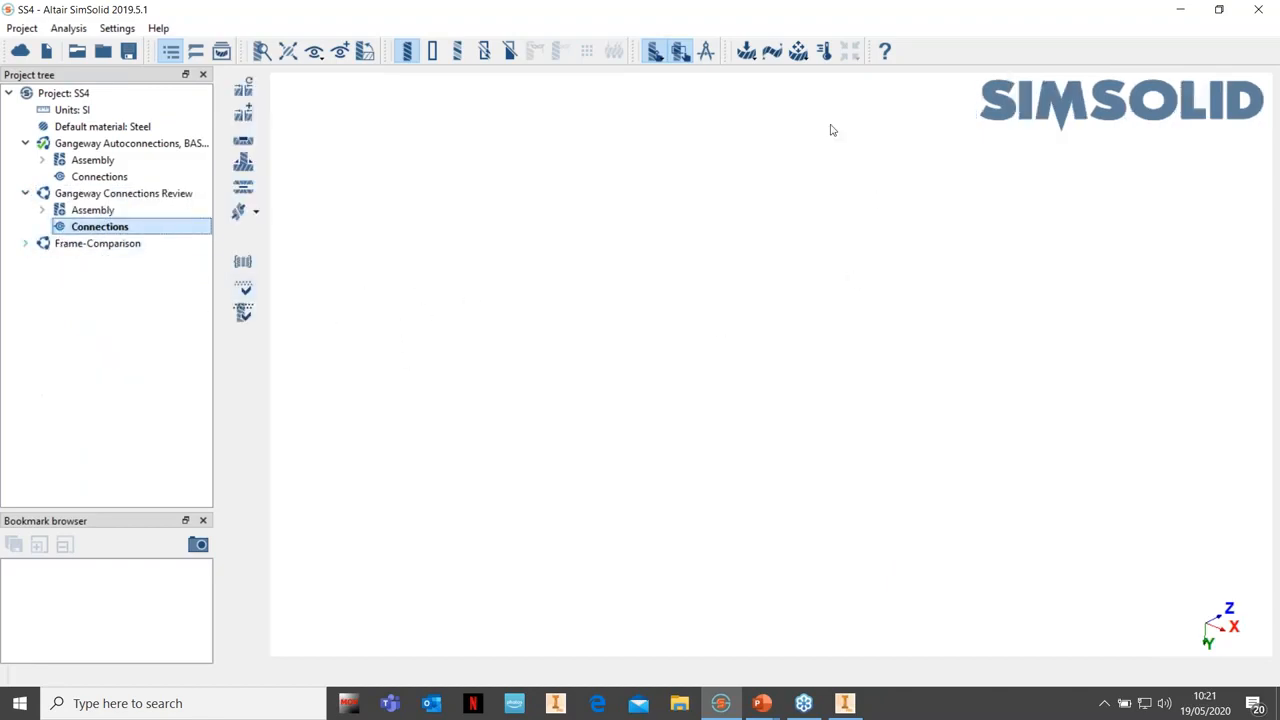
{"action": "left_click", "coordinate": [321, 61]}
{"action": "left_click", "coordinate": [358, 184]}
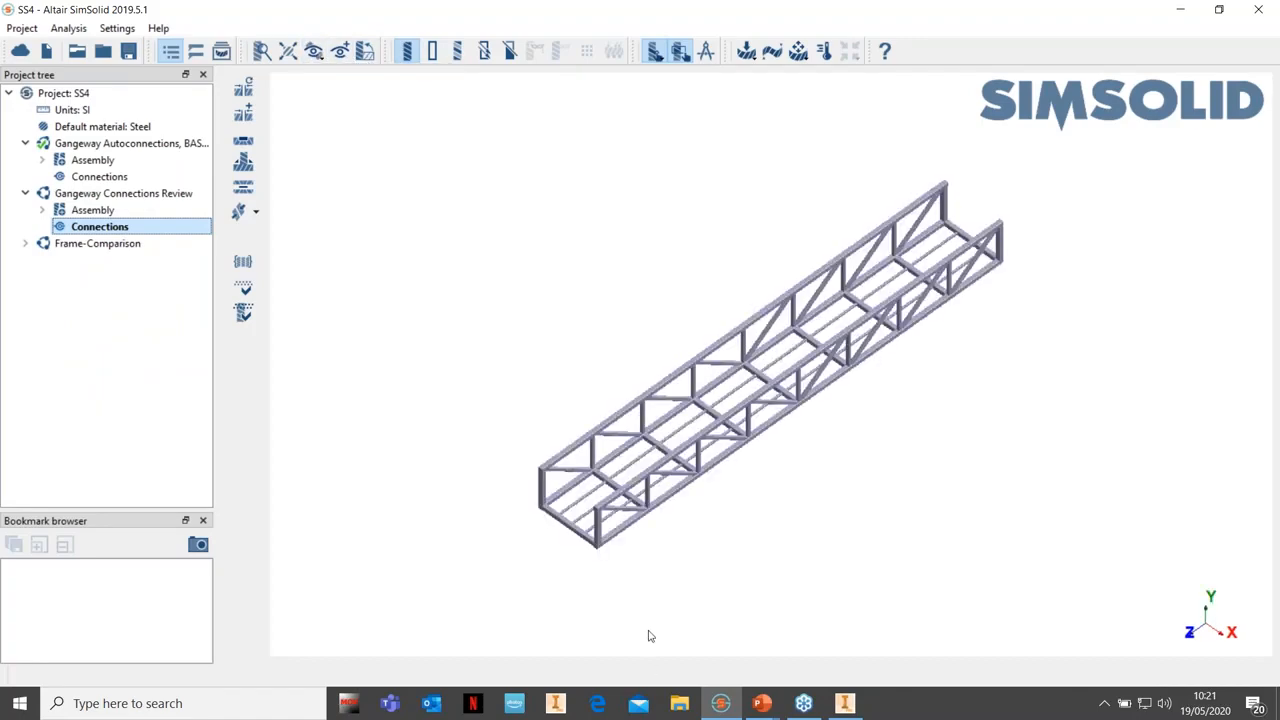
Start creating seam welds as a group weld at a joint where an upright, a brace and a cross beam meet the bottom chord
{"action": "scroll", "coordinate": [620, 437], "scroll_direction": "up", "scroll_amount": 3}
{"action": "scroll", "coordinate": [620, 437], "scroll_direction": "up", "scroll_amount": 8}
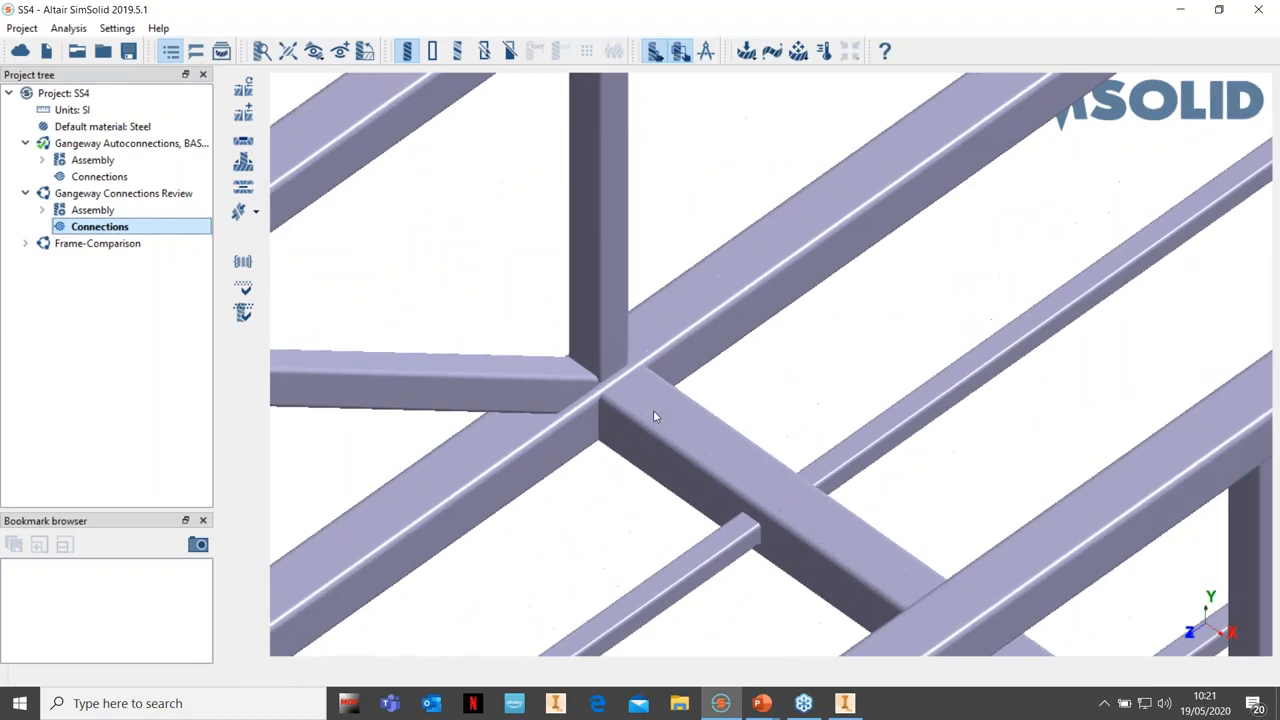
{"action": "scroll", "coordinate": [700, 400], "scroll_direction": "up", "scroll_amount": 4}
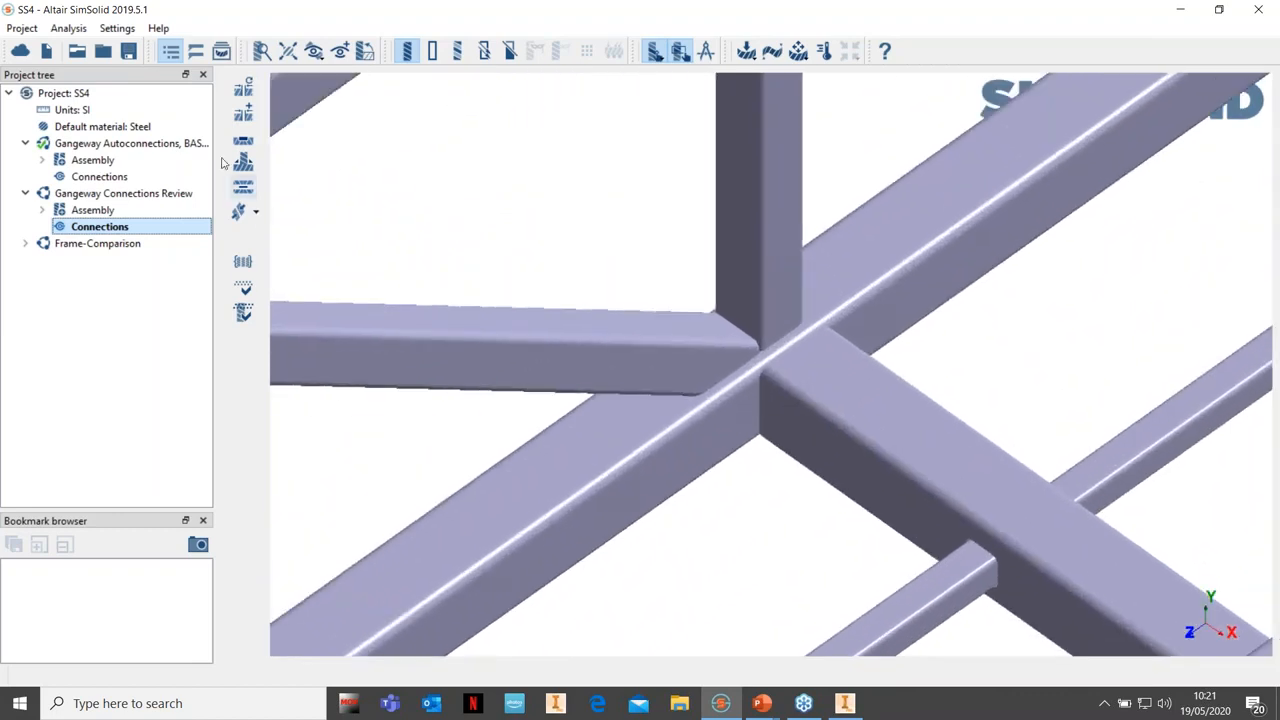
{"action": "left_click", "coordinate": [243, 162]}
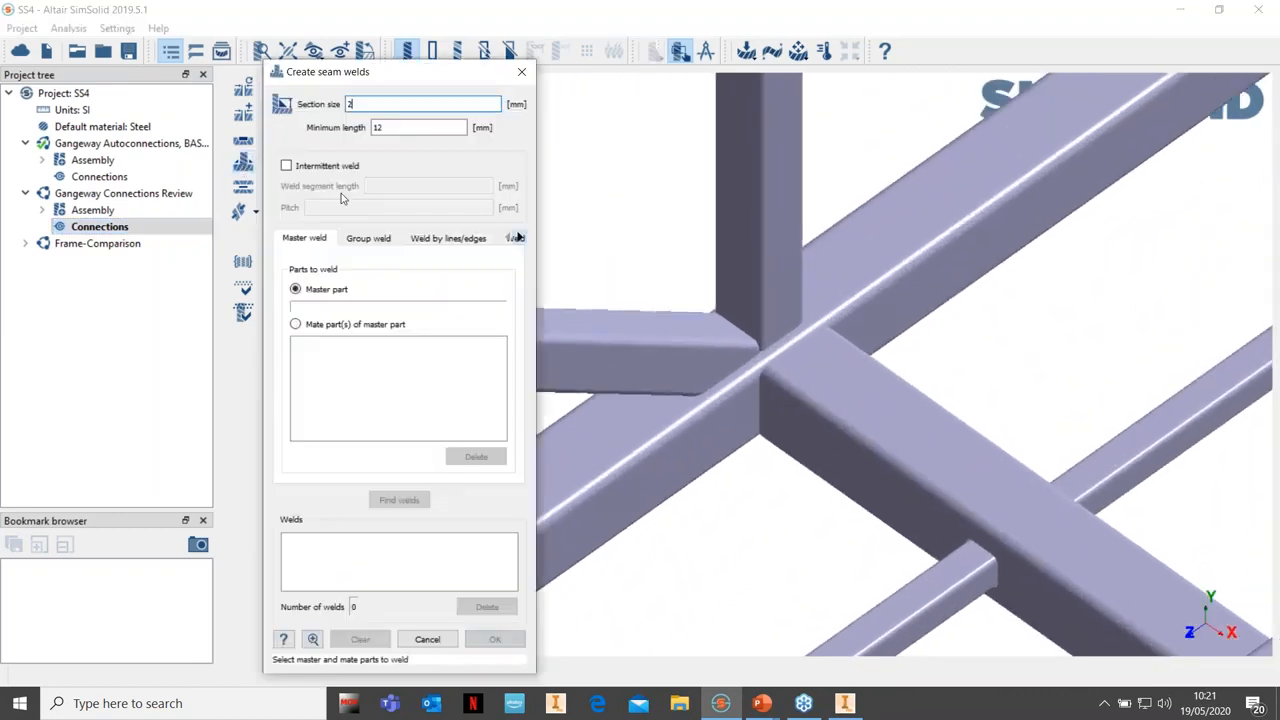
{"action": "left_click", "coordinate": [368, 240]}
{"action": "right_click_drag", "start_coordinate": [701, 531], "coordinate": [756, 494]}
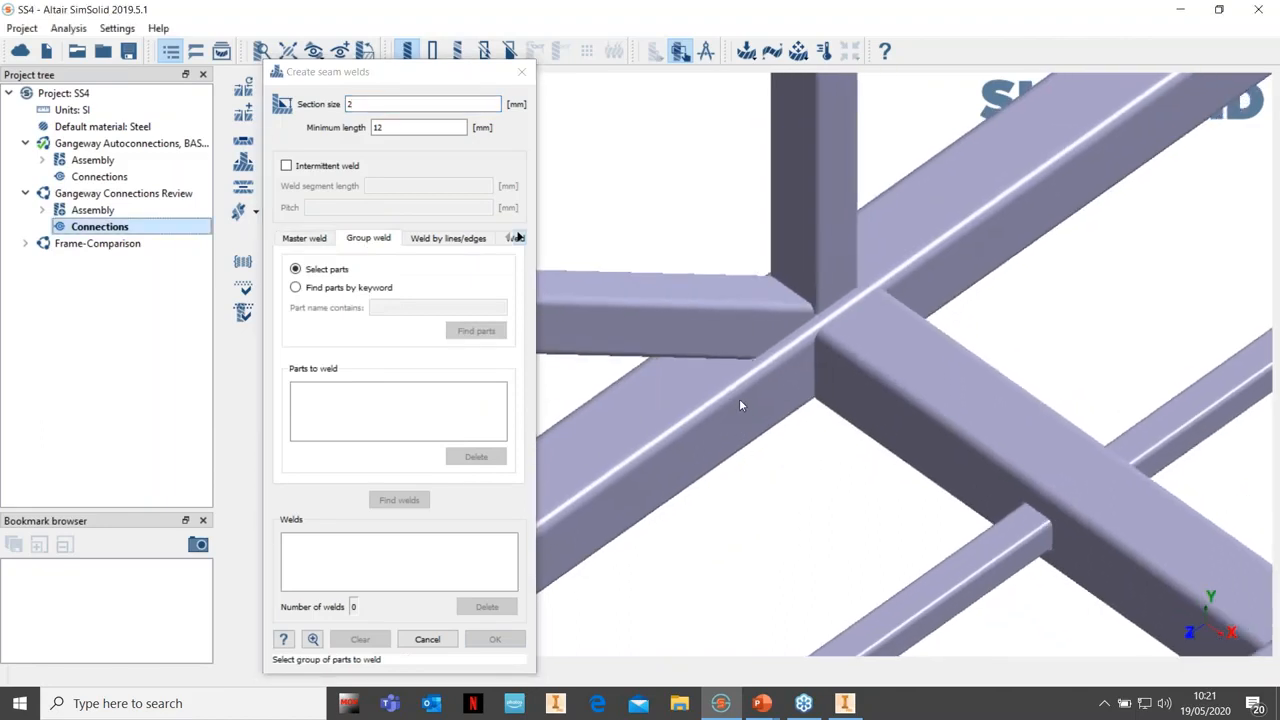
Add the 120x120x6.3 bottom chord and cross beam, the 80x80x5 brace and upright, and a neighbouring upper member to the weld group
{"action": "left_click", "coordinate": [739, 405]}
{"action": "left_click", "coordinate": [702, 313]}
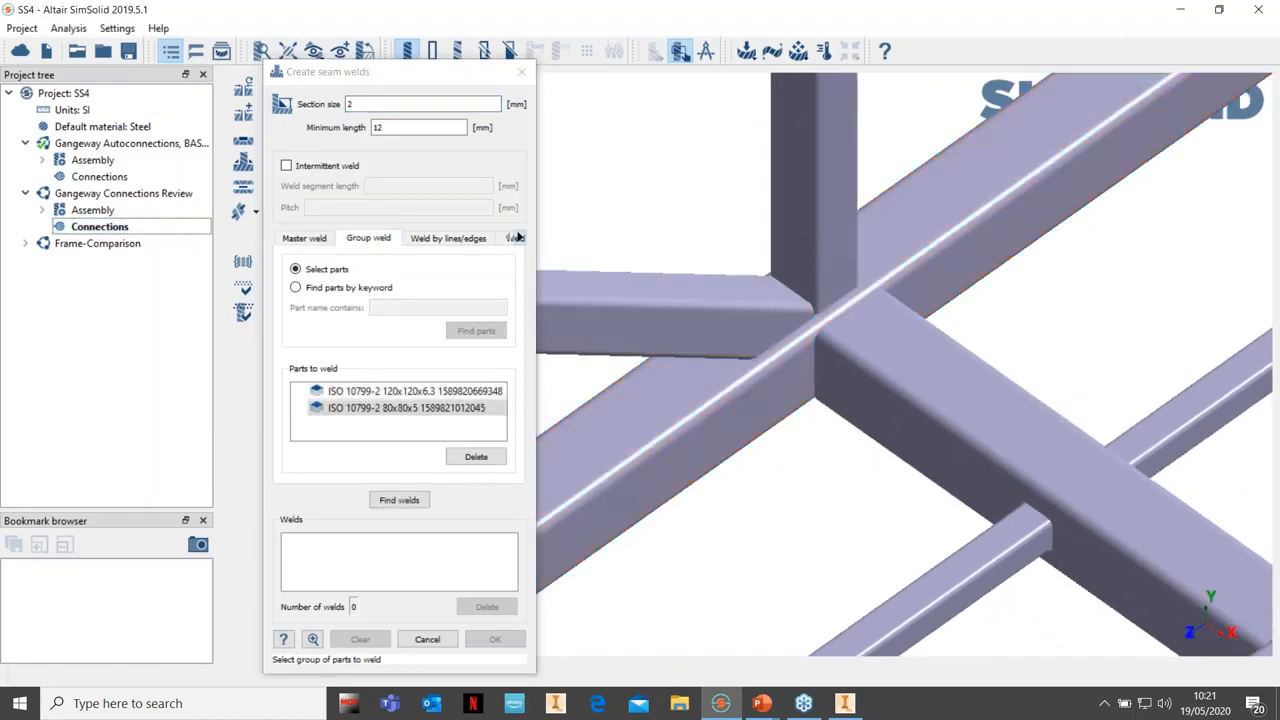
{"action": "left_click", "coordinate": [821, 253]}
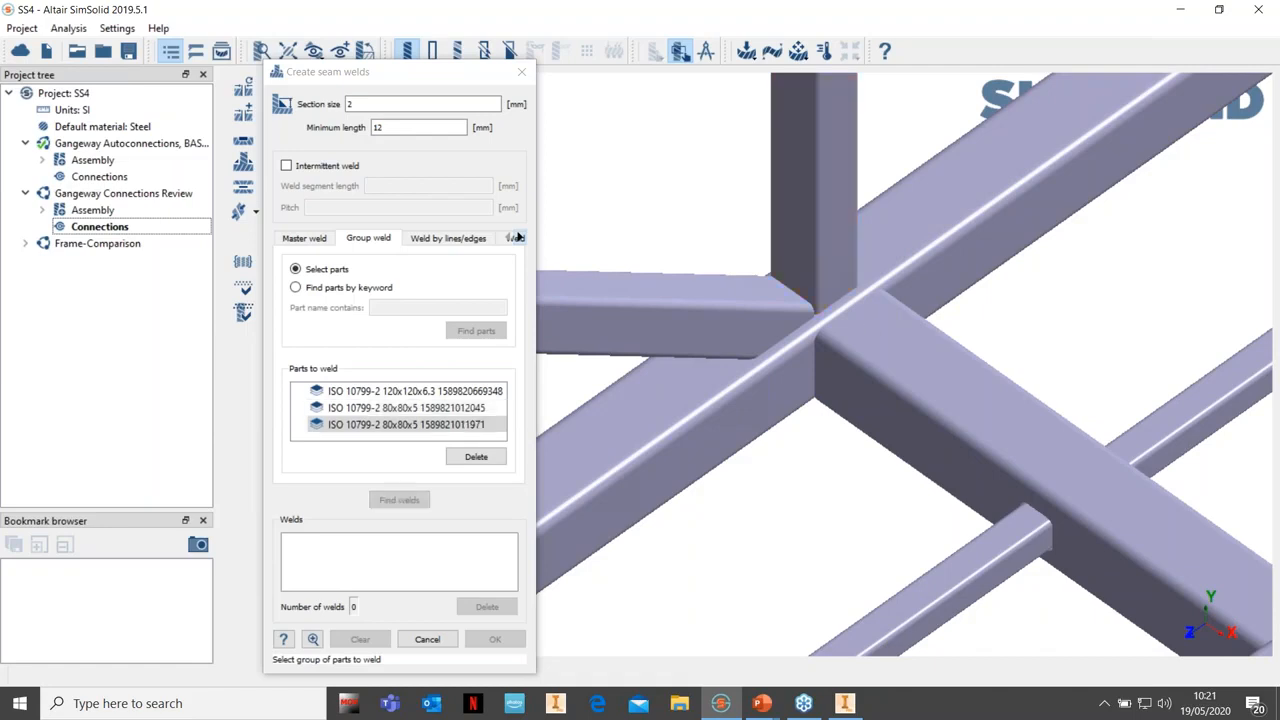
{"action": "left_click", "coordinate": [874, 344]}
{"action": "scroll", "coordinate": [950, 368], "scroll_direction": "down", "scroll_amount": 2}
{"action": "right_click_drag", "start_coordinate": [1028, 304], "coordinate": [957, 526]}
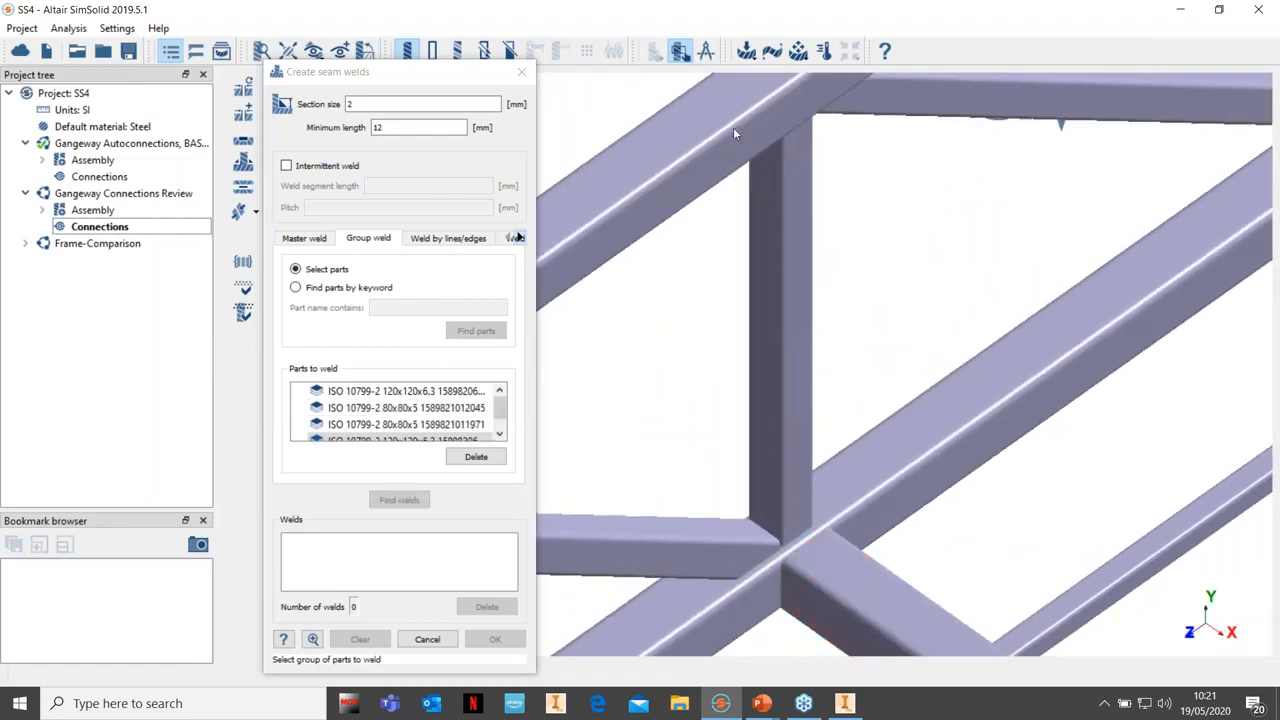
{"action": "left_click", "coordinate": [884, 113]}
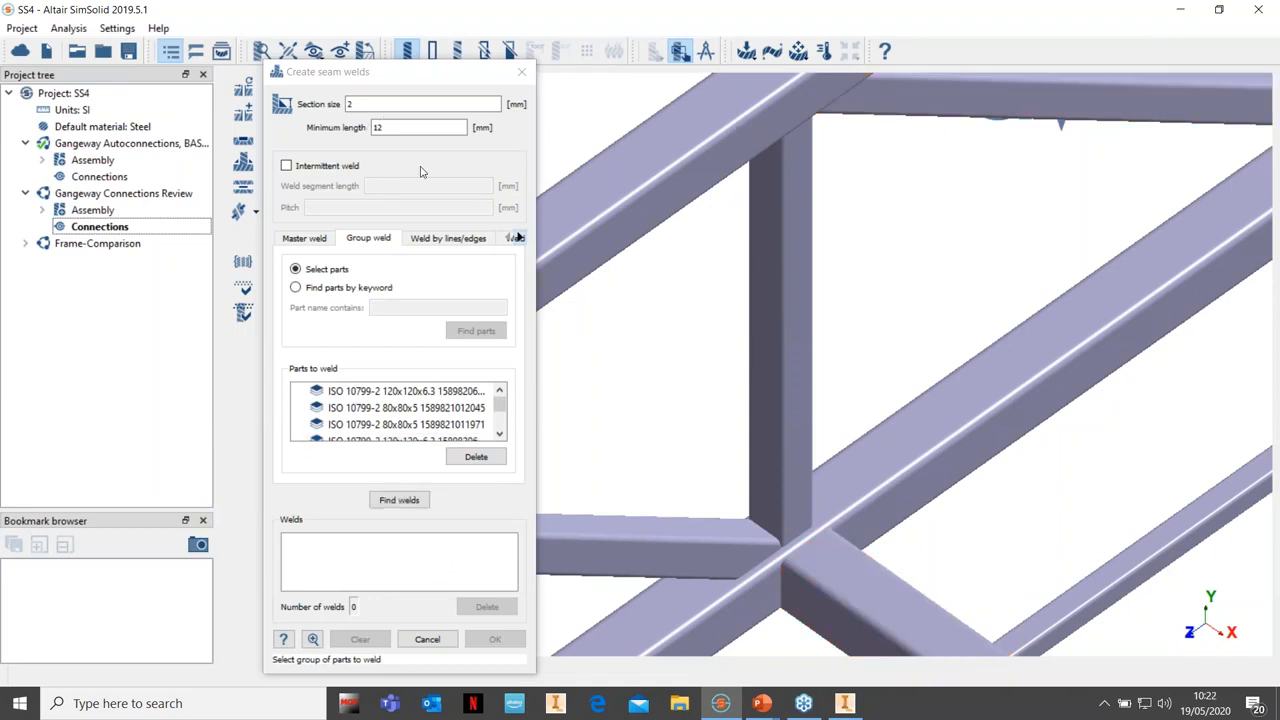
Find the seam welds of the group with a 2 mm section size and examine the joint at the cross beam's end
{"action": "left_click", "coordinate": [398, 502]}
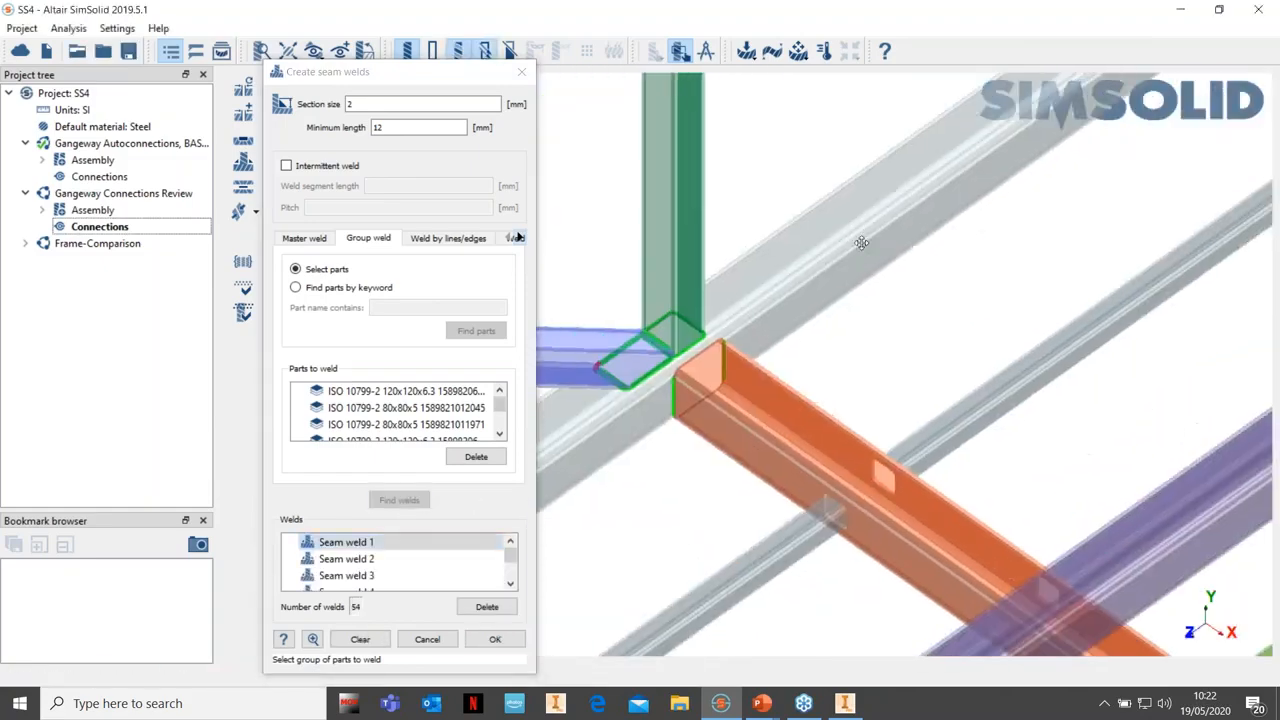
{"action": "right_click_drag", "start_coordinate": [861, 243], "coordinate": [857, 247]}
{"action": "scroll", "coordinate": [670, 389], "scroll_direction": "up", "scroll_amount": 6}
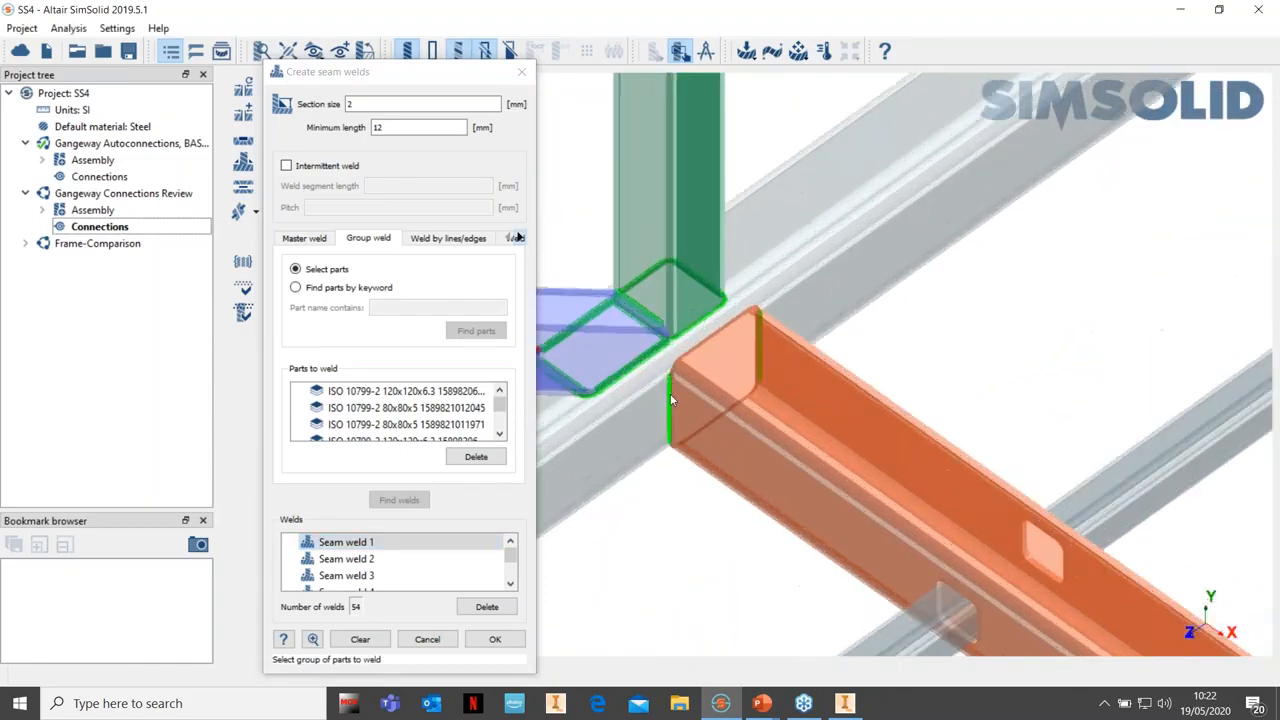
{"action": "scroll", "coordinate": [670, 390], "scroll_direction": "up", "scroll_amount": 4}
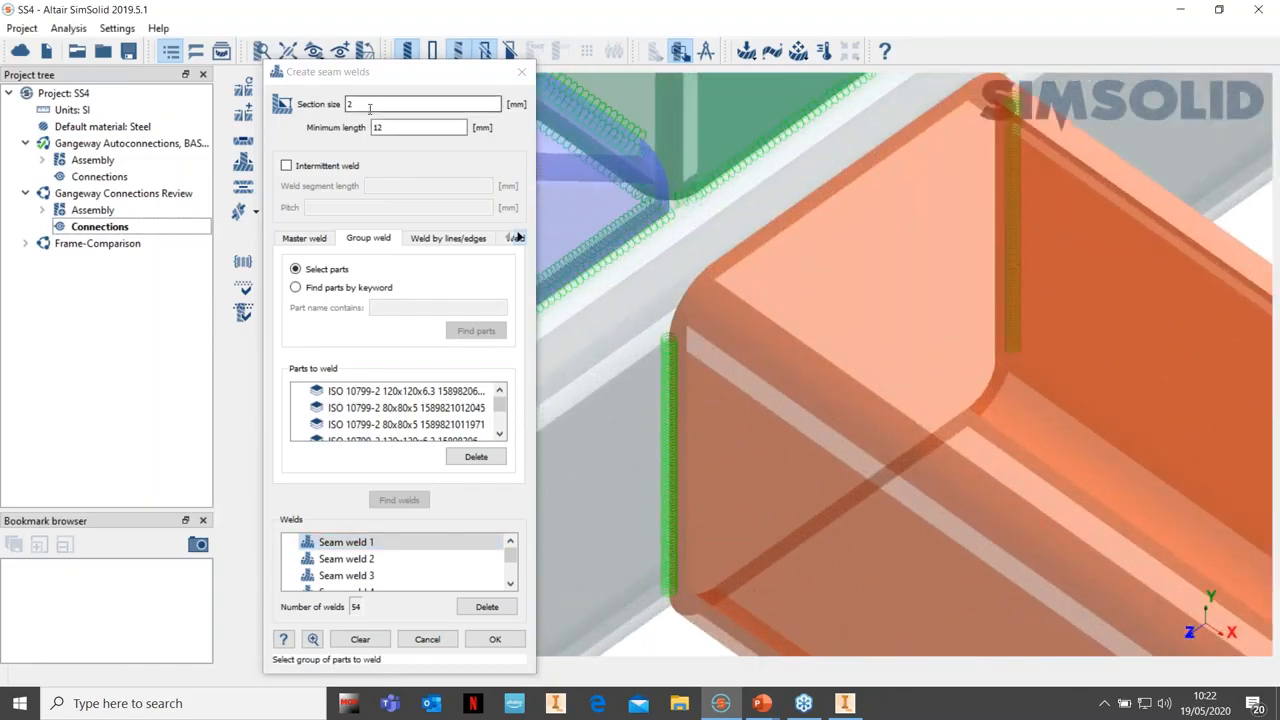
Set the weld section size to 9 mm, find the group's seam welds again and check the weld around the cross beam's end
{"action": "left_click_drag", "start_coordinate": [364, 104], "coordinate": [297, 99]}
{"action": "type", "text": "9"}
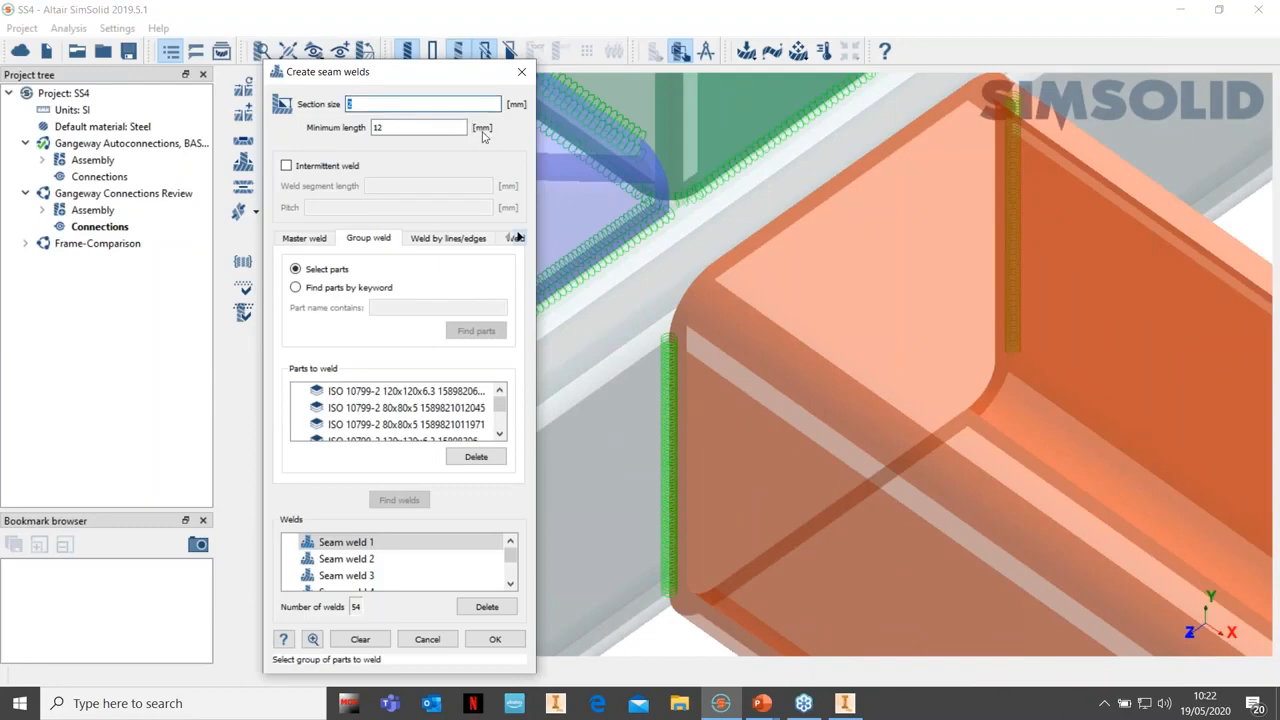
{"action": "key", "text": "Return"}
{"action": "left_click", "coordinate": [405, 501]}
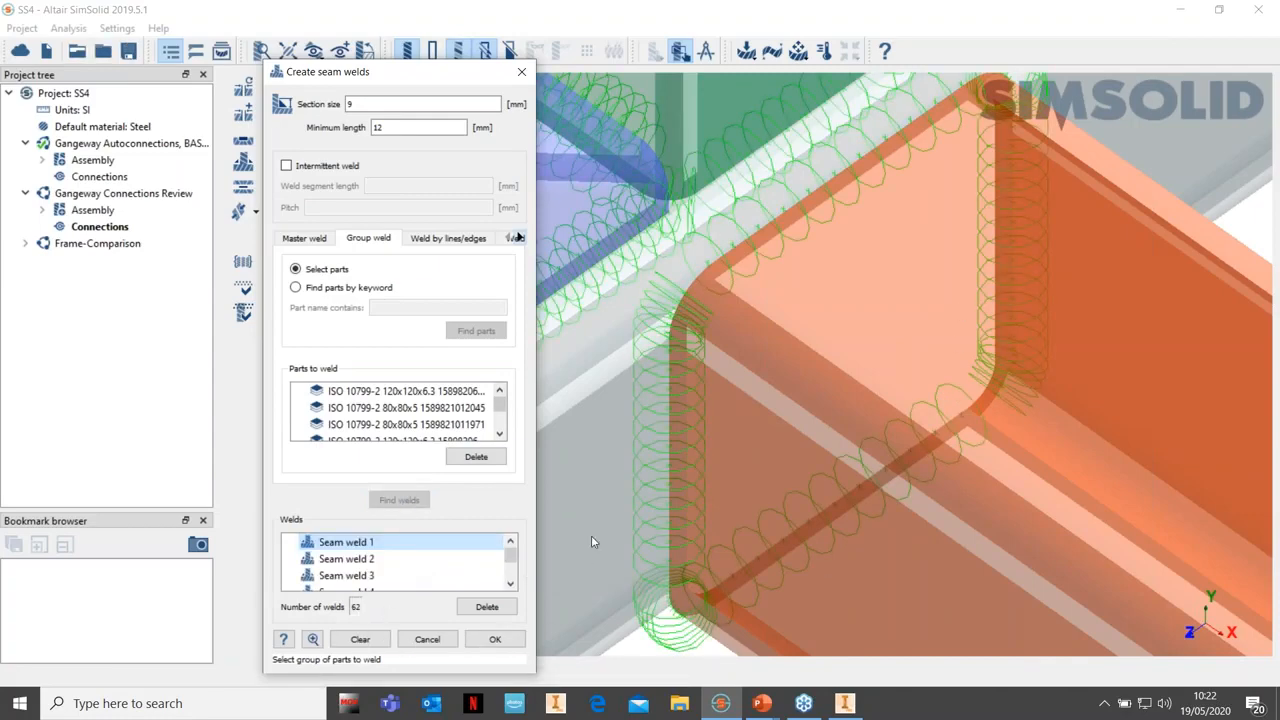
{"action": "scroll", "coordinate": [585, 553], "scroll_direction": "down", "scroll_amount": 3}
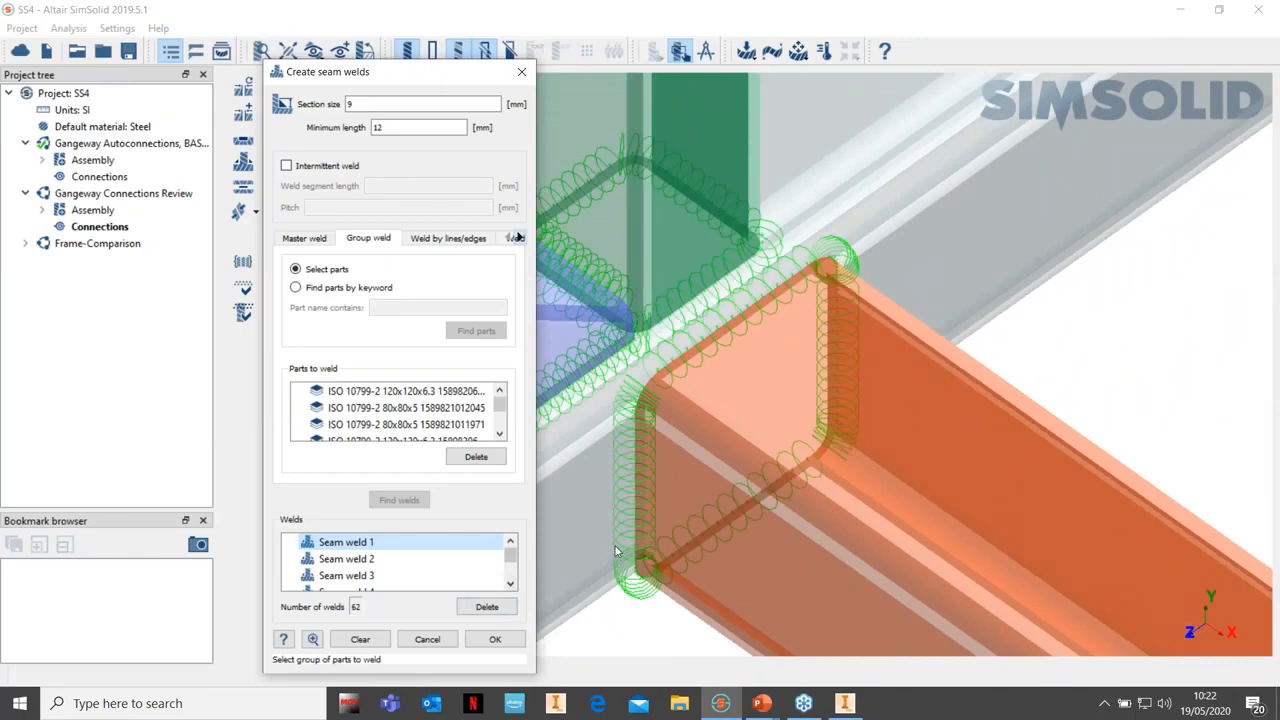
{"action": "scroll", "coordinate": [617, 557], "scroll_direction": "down", "scroll_amount": 1}
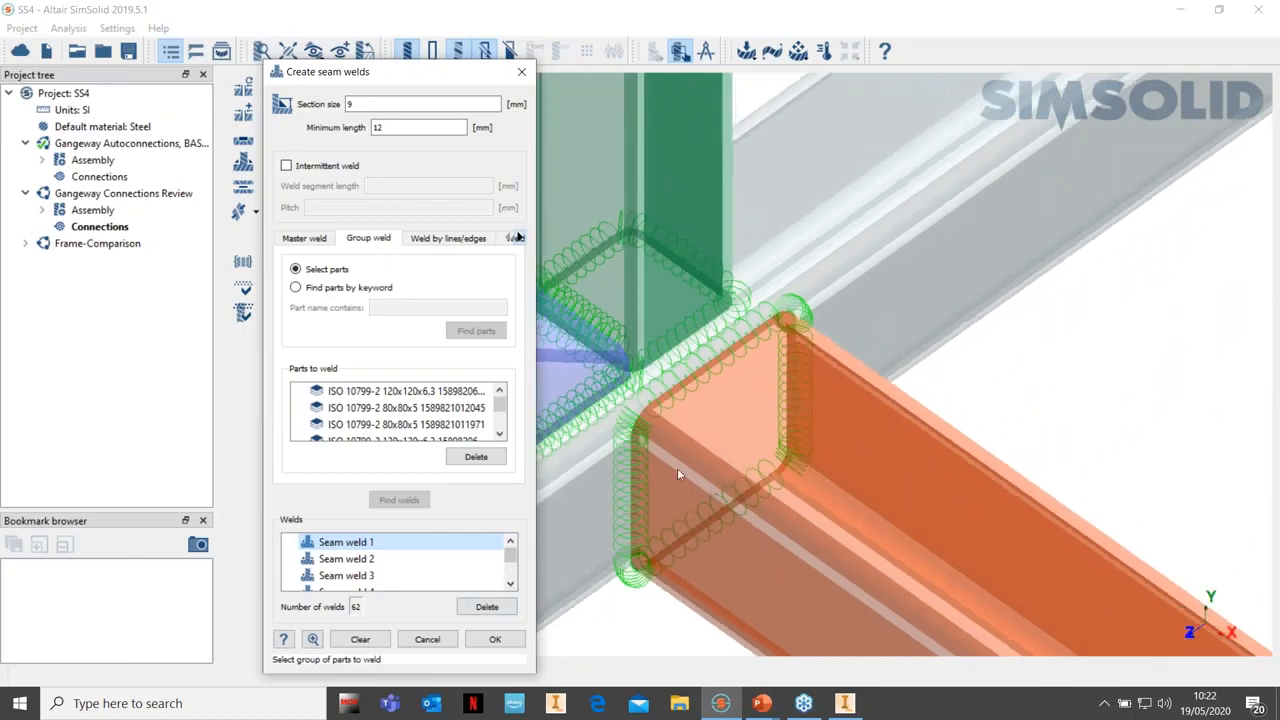
Start defining seam welds by lines/edges at the opening where the small stringer tube passes into the cross beam
{"action": "left_click", "coordinate": [445, 240]}
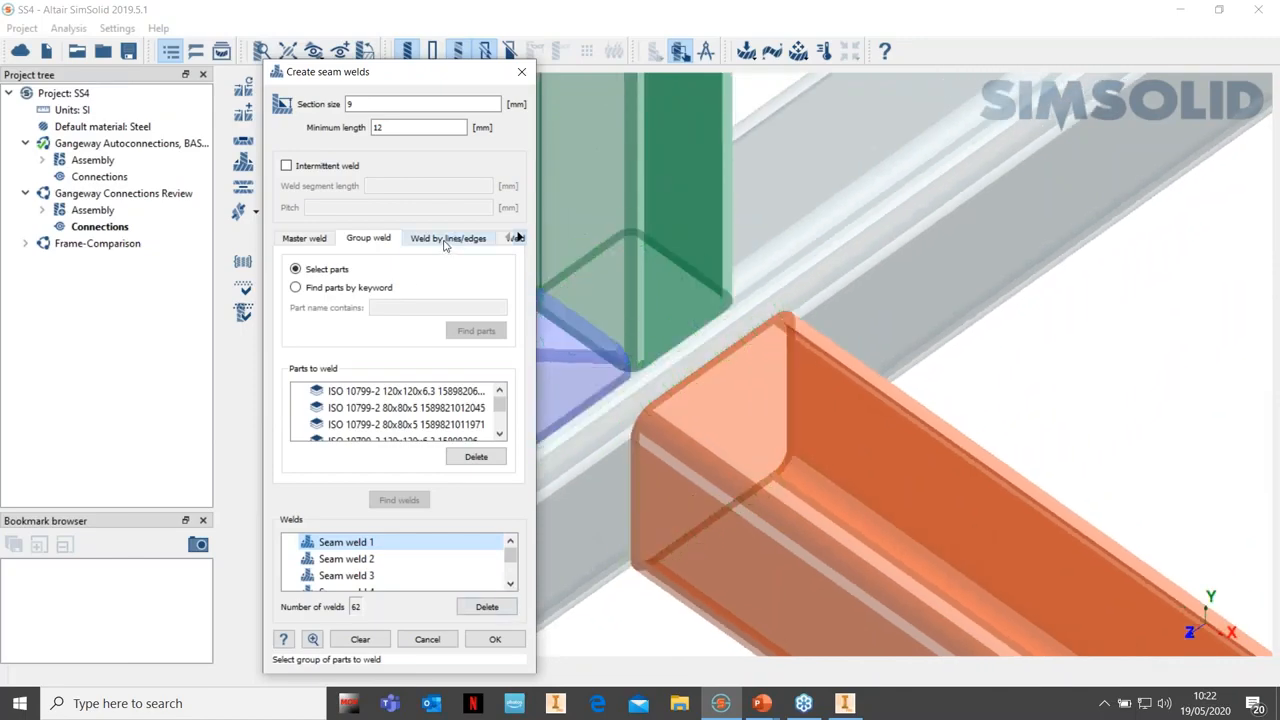
{"action": "scroll", "coordinate": [908, 423], "scroll_direction": "up", "scroll_amount": 3}
{"action": "right_click_drag", "start_coordinate": [1062, 483], "coordinate": [818, 287]}
{"action": "right_click_drag", "start_coordinate": [864, 552], "coordinate": [794, 473]}
{"action": "scroll", "coordinate": [782, 440], "scroll_direction": "up", "scroll_amount": 3}
{"action": "left_click_drag", "start_coordinate": [871, 448], "coordinate": [918, 402]}
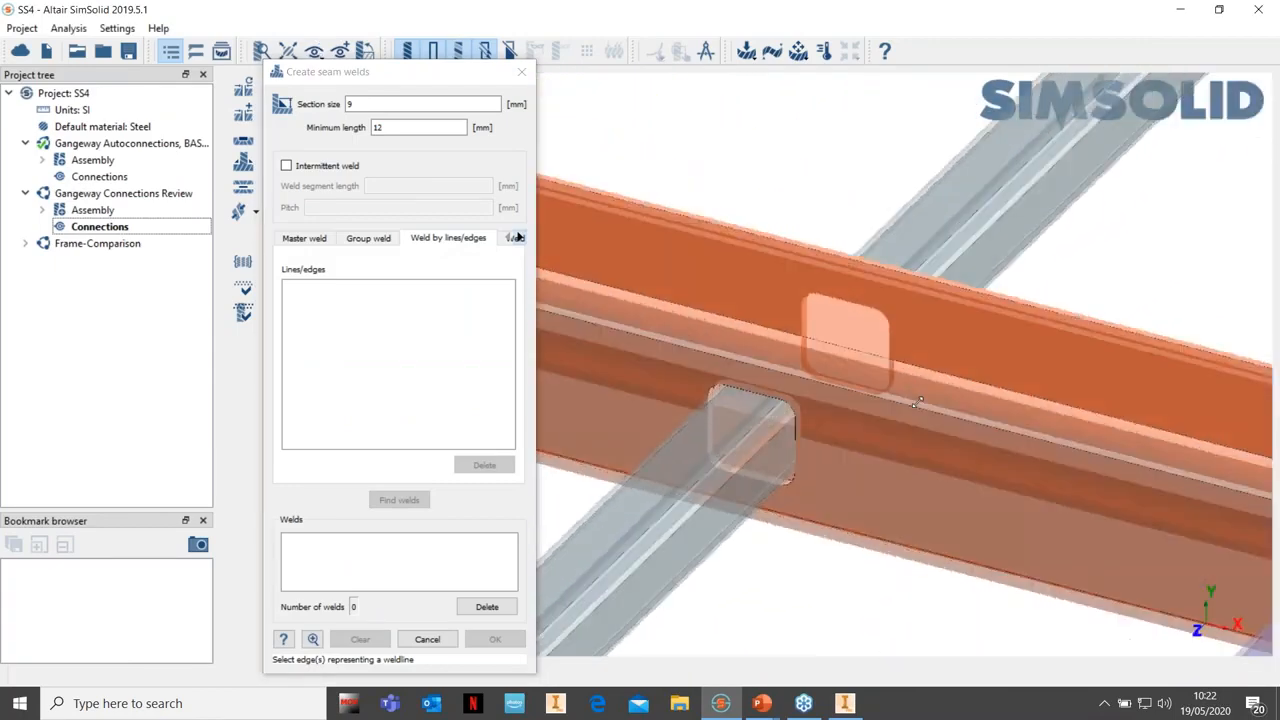
{"action": "scroll", "coordinate": [729, 406], "scroll_direction": "up", "scroll_amount": 5}
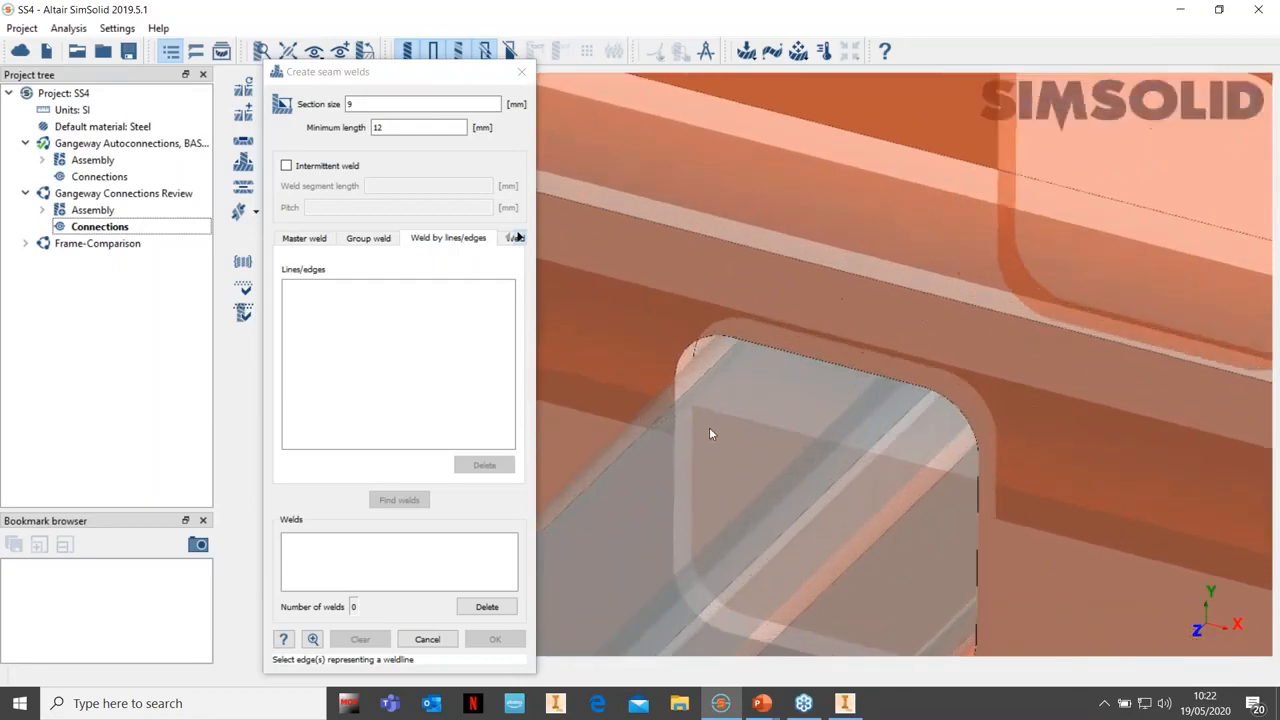
Select the opening's top edge, adjoining upper corner, side edge and lower corner as weld lines around the small stringer tube
{"action": "left_click", "coordinate": [792, 356]}
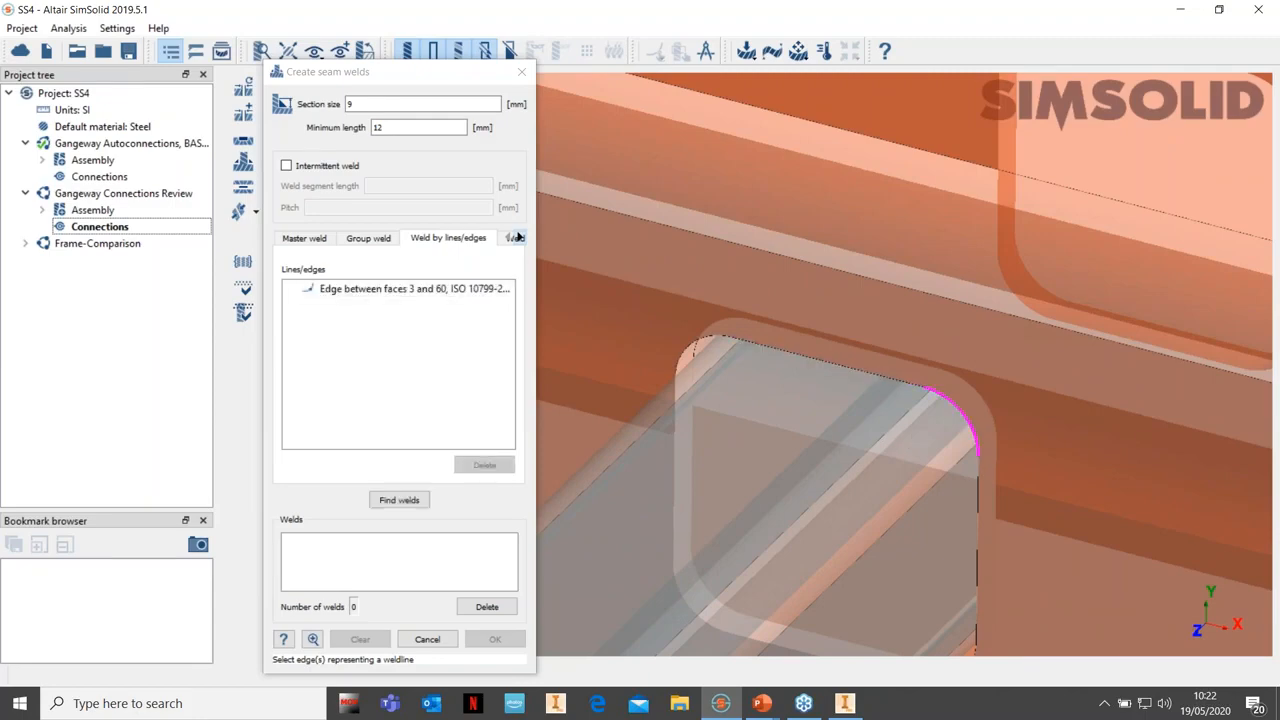
{"action": "left_click", "coordinate": [975, 447]}
{"action": "left_click", "coordinate": [979, 495]}
{"action": "right_click_drag", "start_coordinate": [1038, 479], "coordinate": [1010, 265]}
{"action": "left_click", "coordinate": [943, 452]}
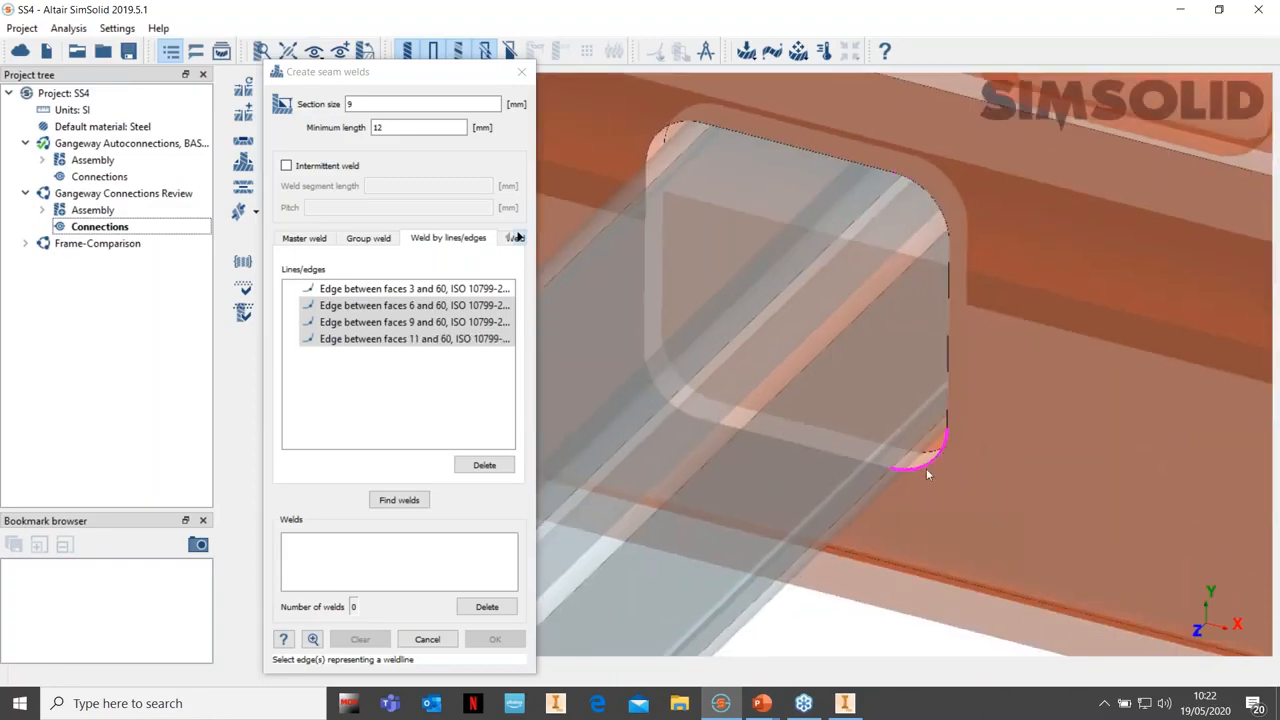
{"action": "right_click_drag", "start_coordinate": [950, 519], "coordinate": [1068, 484]}
Add the opening's opposite side edge, its lower corner and the bottom edge to the weld lines
{"action": "left_click", "coordinate": [587, 314]}
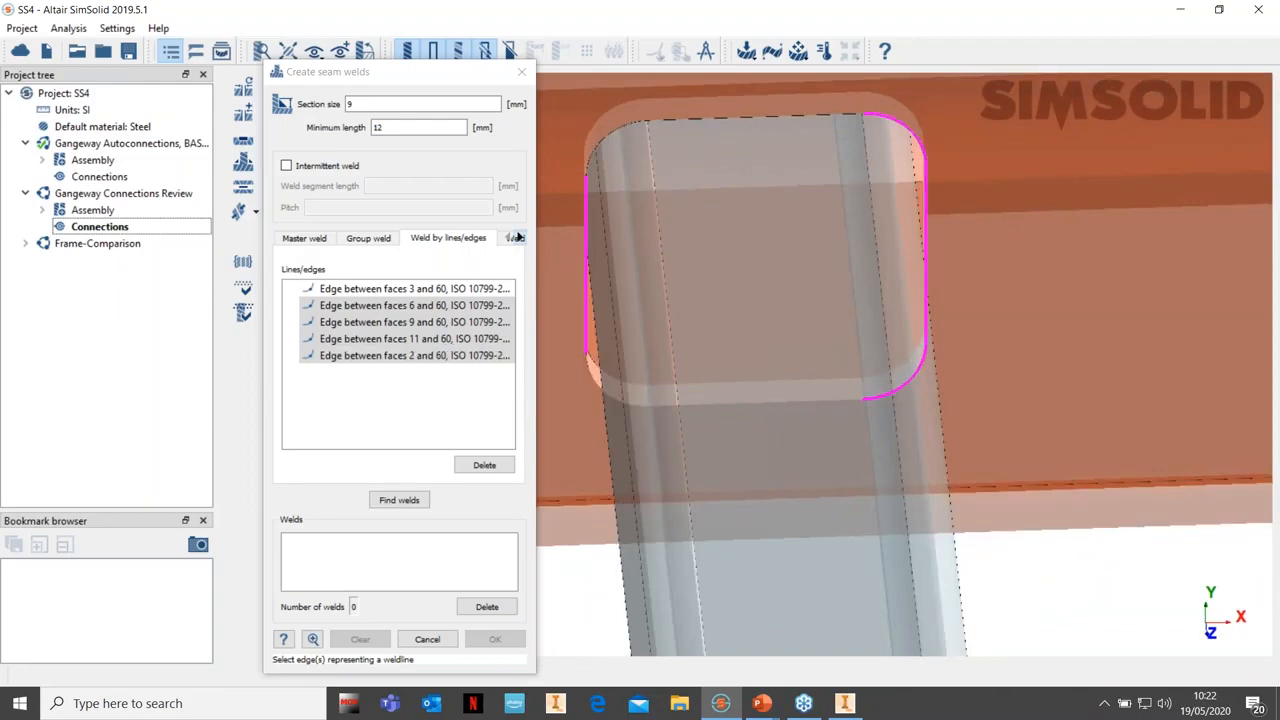
{"action": "left_click", "coordinate": [594, 379]}
{"action": "right_click_drag", "start_coordinate": [940, 412], "coordinate": [1007, 338]}
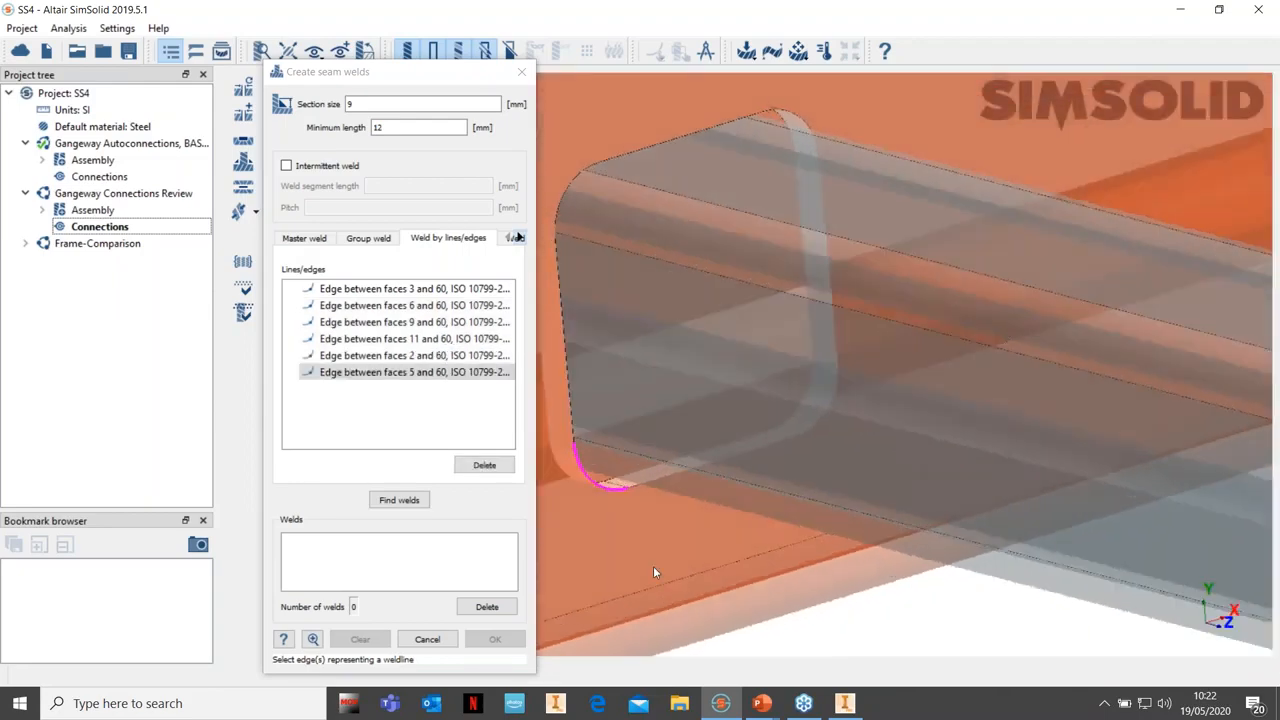
{"action": "scroll", "coordinate": [637, 483], "scroll_direction": "up", "scroll_amount": 6}
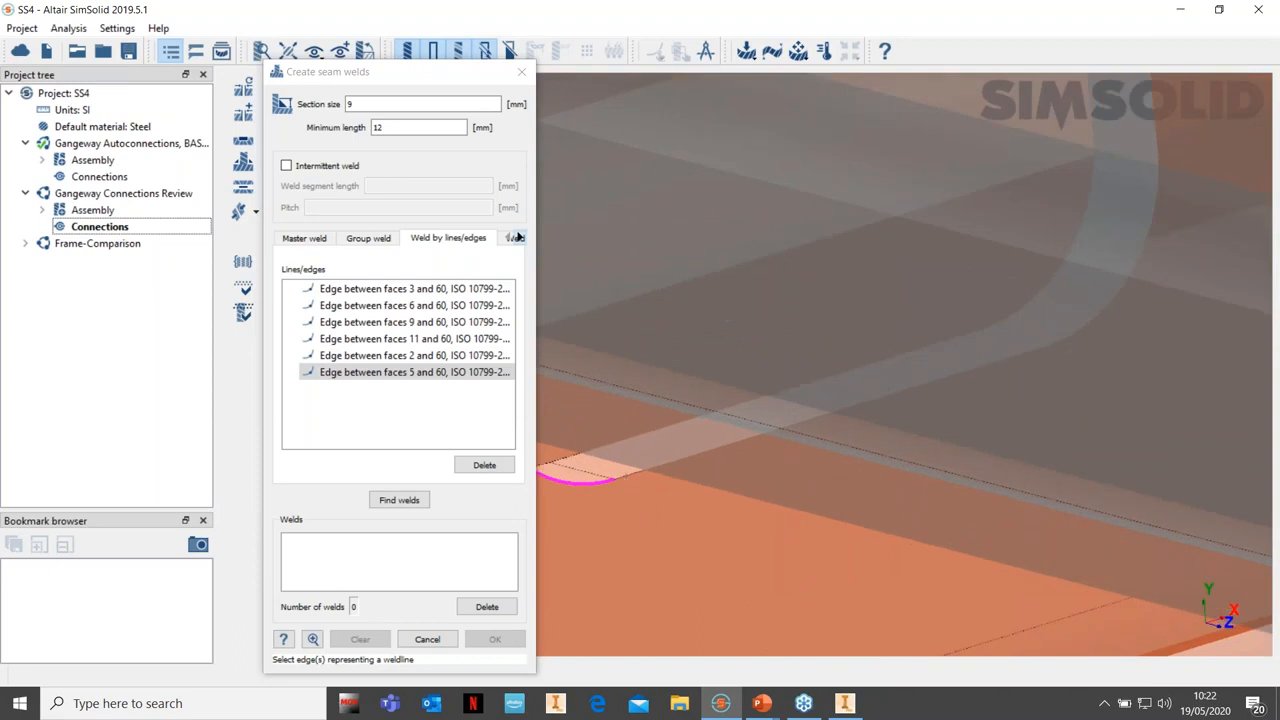
{"action": "left_click", "coordinate": [630, 473]}
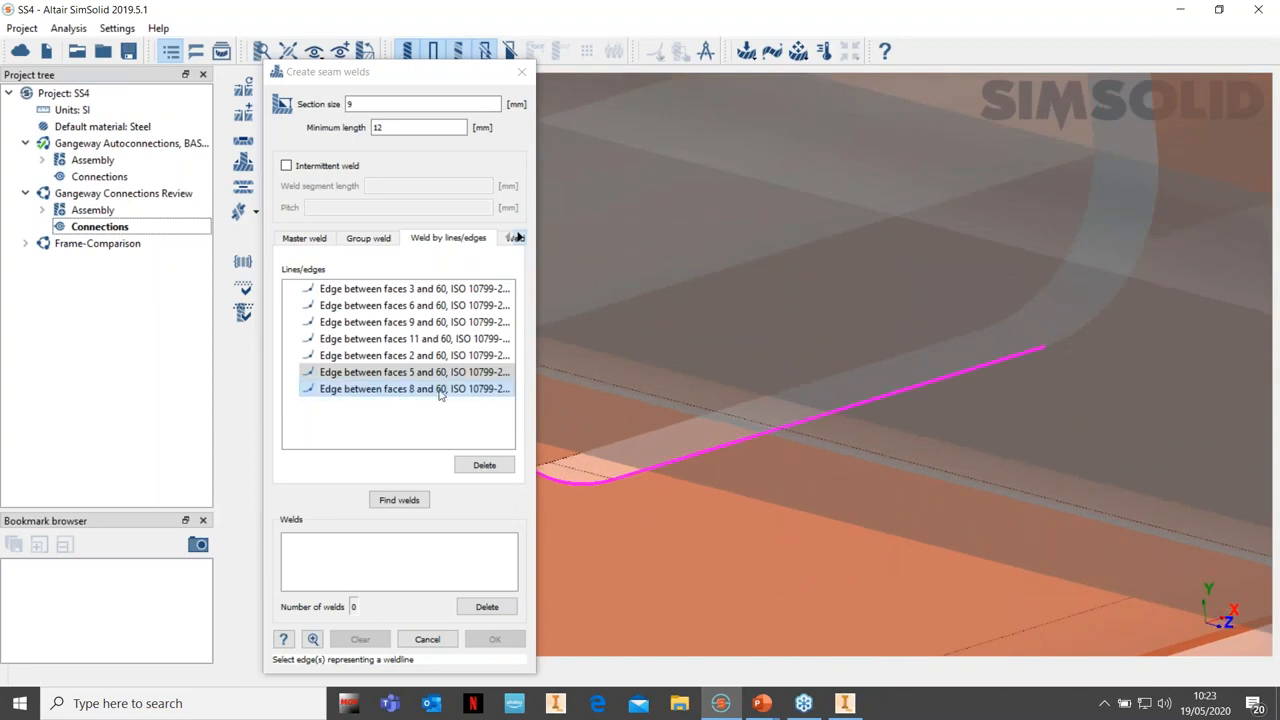
Highlight all the chosen edges to check for gaps and add the missing upper corner edge
{"action": "left_click", "coordinate": [427, 289], "text": "shift"}
{"action": "scroll", "coordinate": [934, 368], "scroll_direction": "down", "scroll_amount": 3}
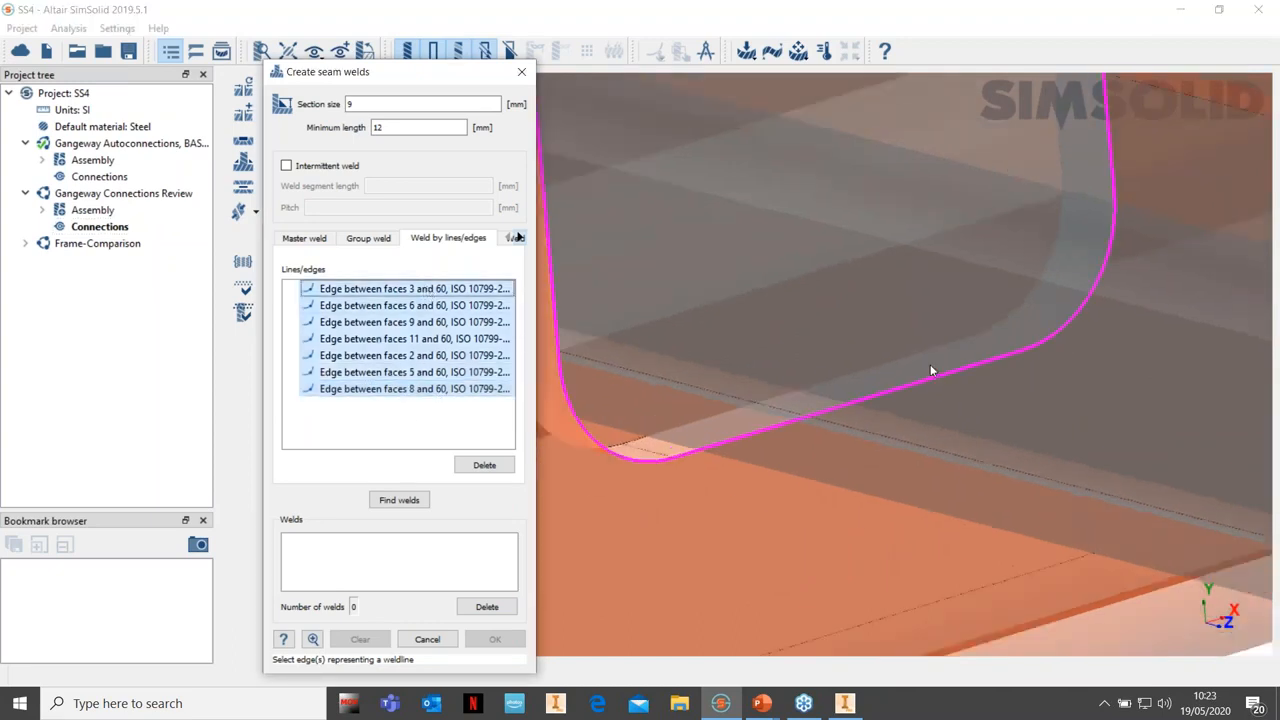
{"action": "left_click_drag", "start_coordinate": [915, 357], "coordinate": [680, 160]}
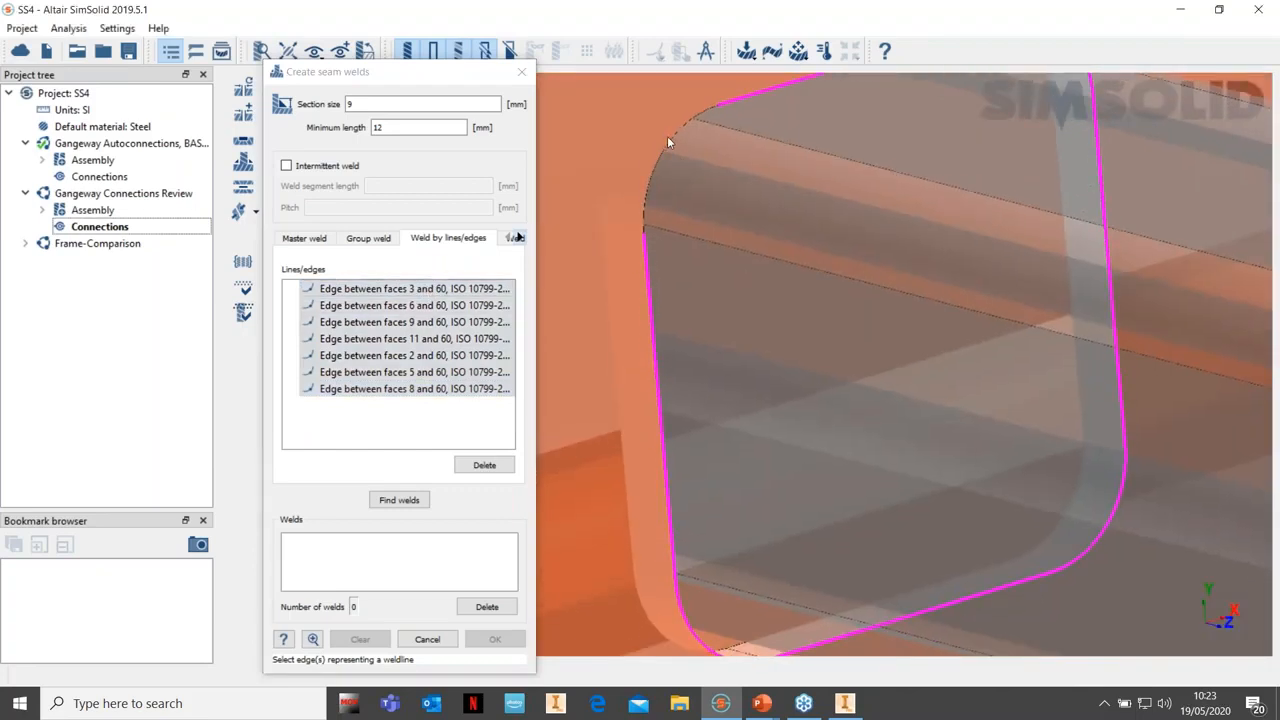
{"action": "left_click", "coordinate": [669, 140]}
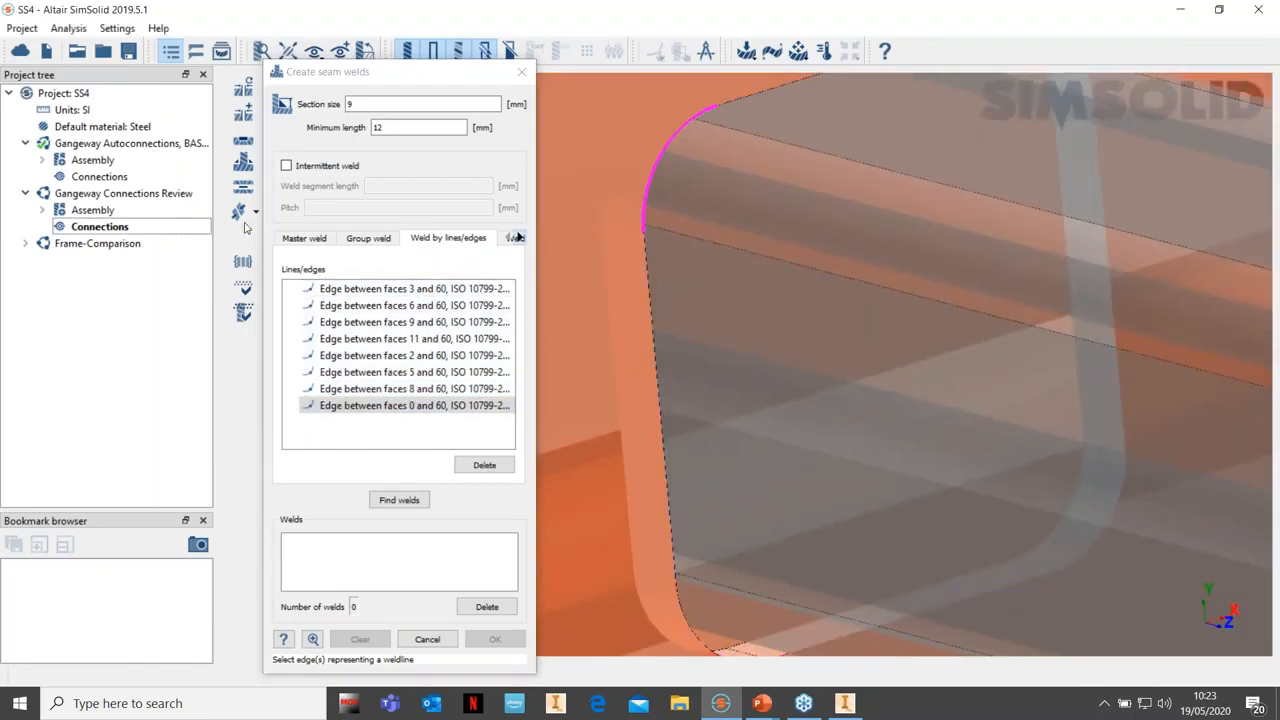
Try to find seam welds on the selected edges with section sizes of 1 mm and 2 mm
{"action": "left_click_drag", "start_coordinate": [361, 107], "coordinate": [309, 101]}
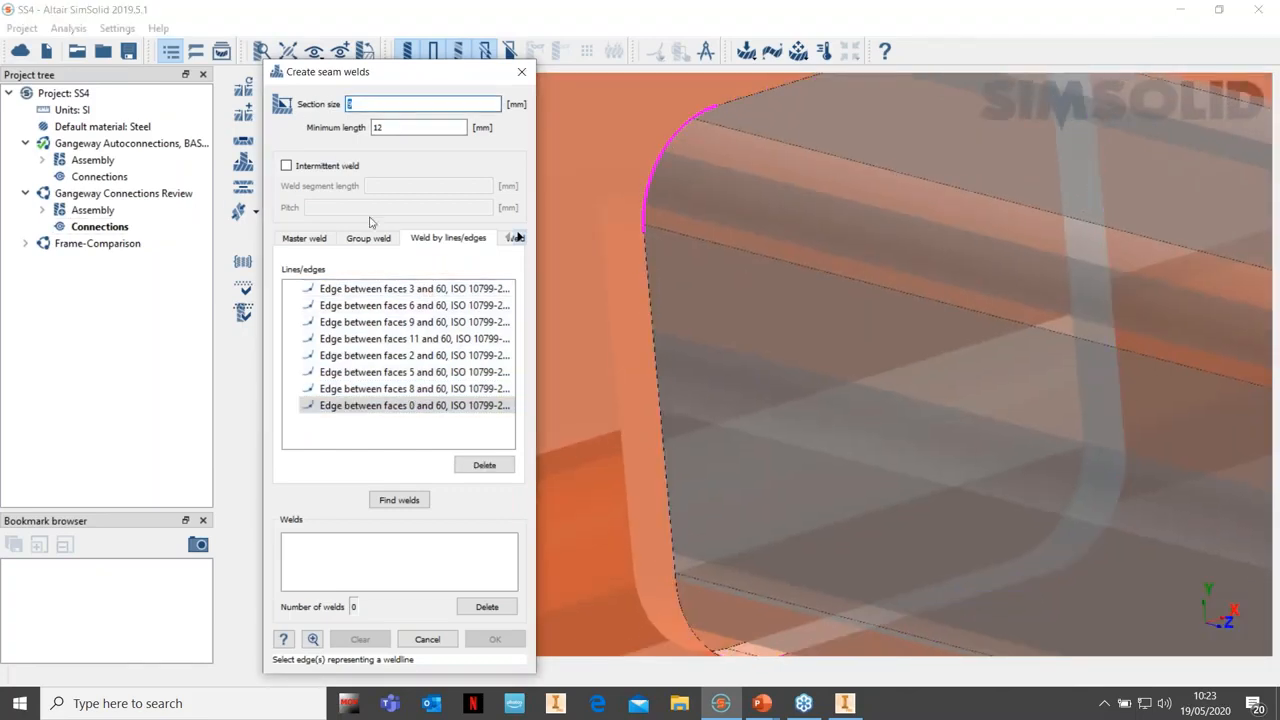
{"action": "scroll", "coordinate": [851, 412], "scroll_direction": "down", "scroll_amount": 1}
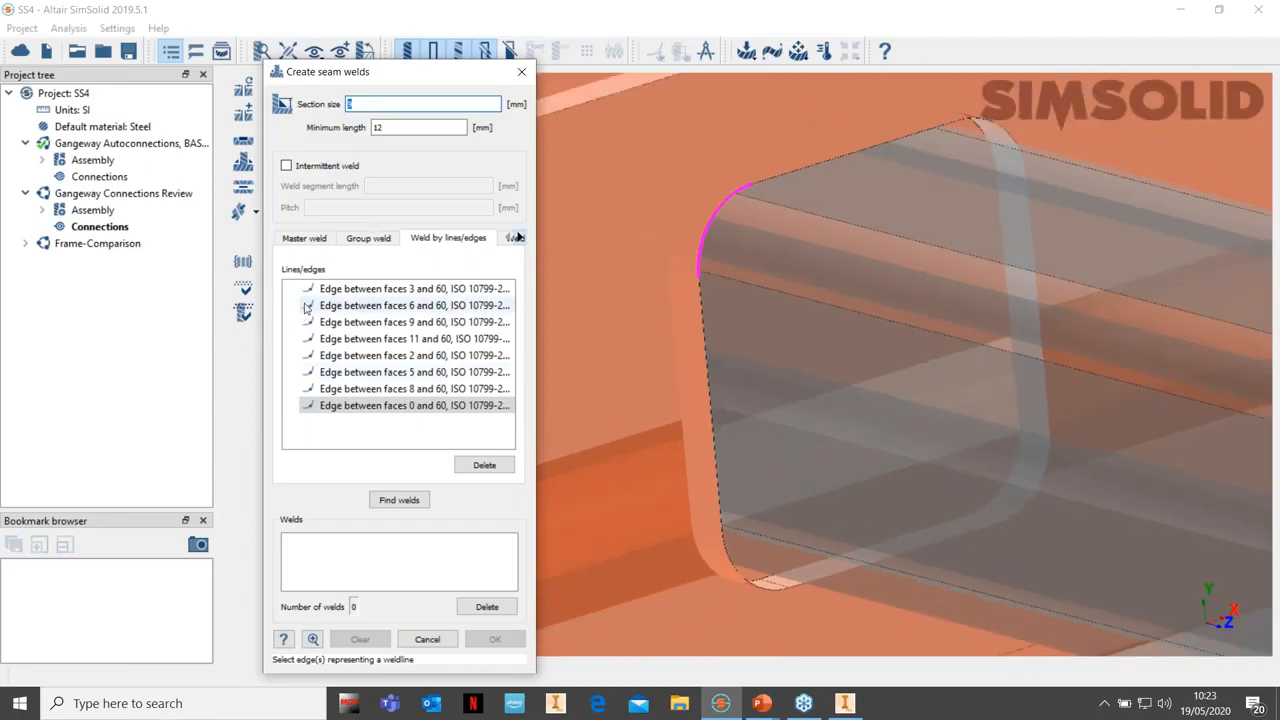
{"action": "left_click", "coordinate": [402, 500]}
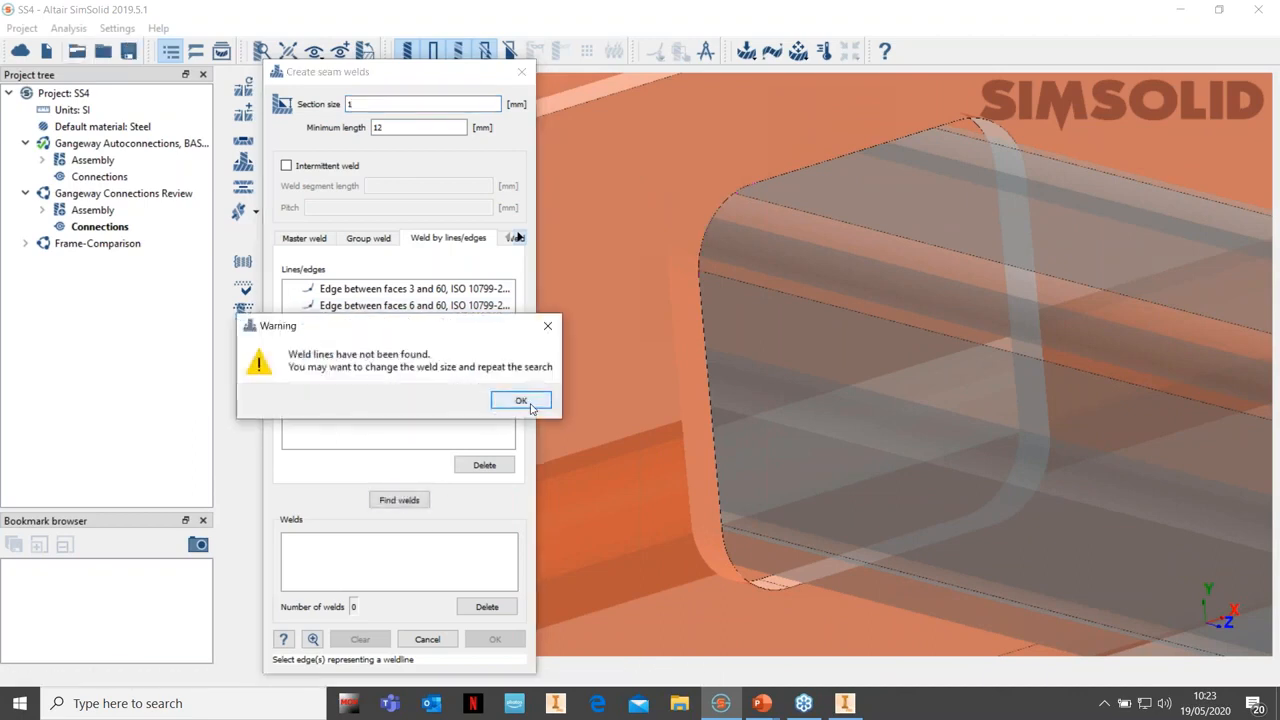
{"action": "left_click", "coordinate": [528, 402]}
{"action": "double_click", "coordinate": [375, 110]}
{"action": "type", "text": "2"}
{"action": "left_click", "coordinate": [390, 504]}
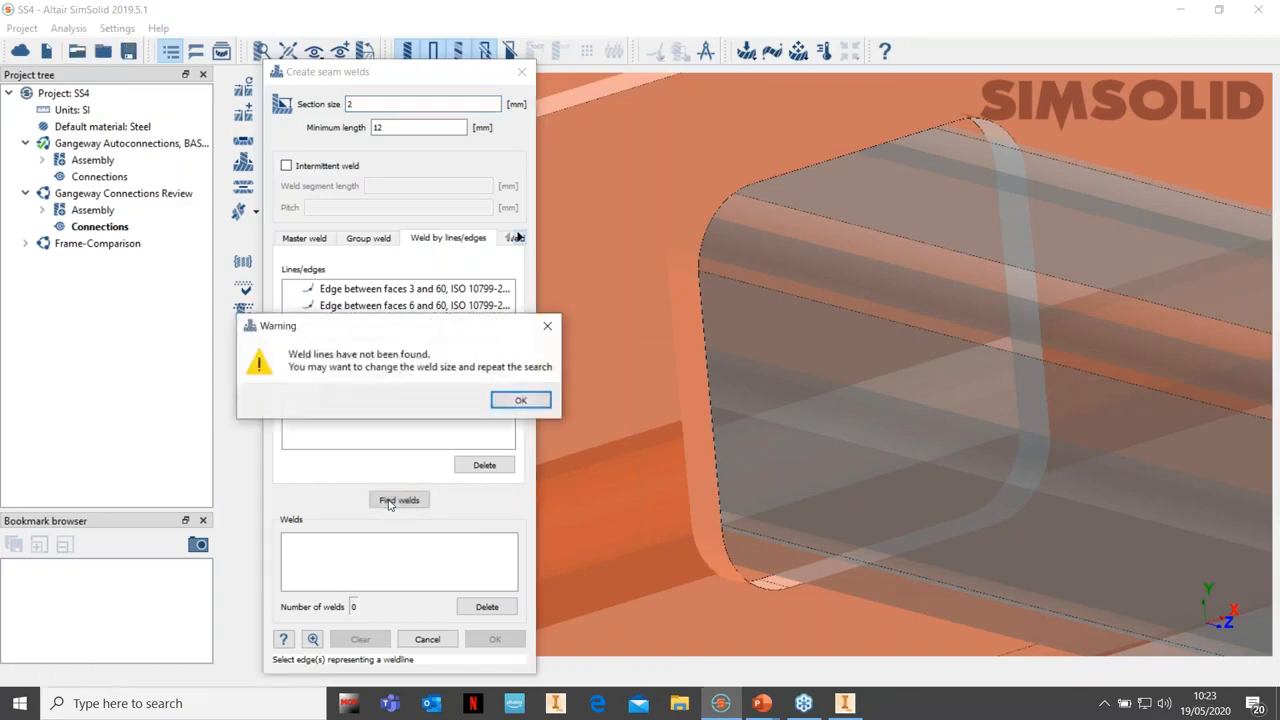
{"action": "left_click", "coordinate": [522, 400]}
Find the seam weld around the opening with a 3 mm section size, and leave the seam weld definition without creating it
{"action": "double_click", "coordinate": [356, 106]}
{"action": "type", "text": "3"}
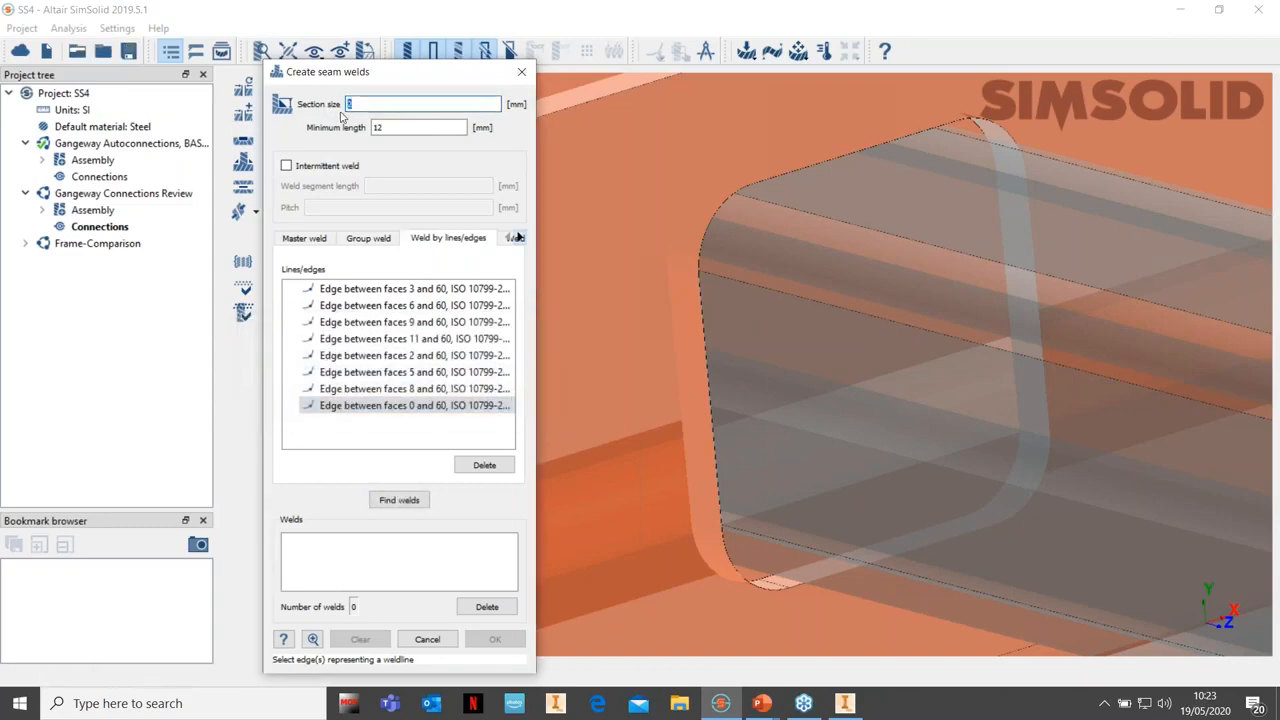
{"action": "left_click", "coordinate": [397, 503]}
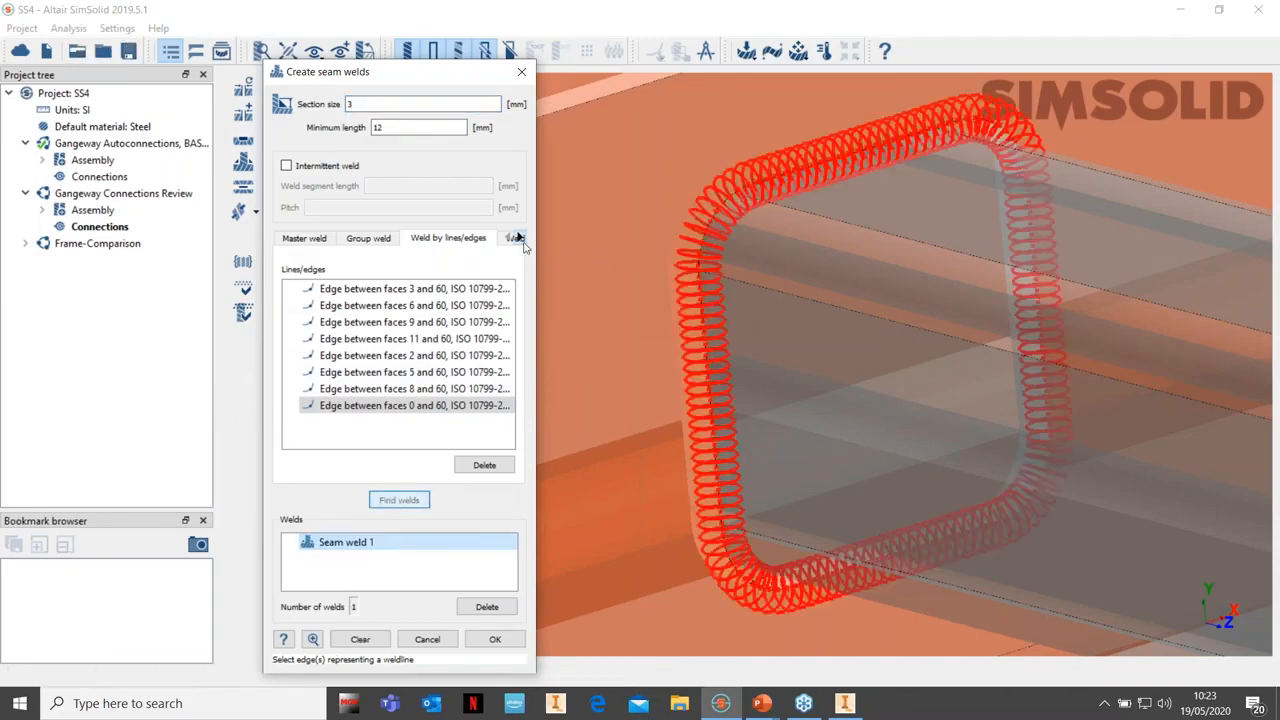
{"action": "left_click", "coordinate": [520, 239]}
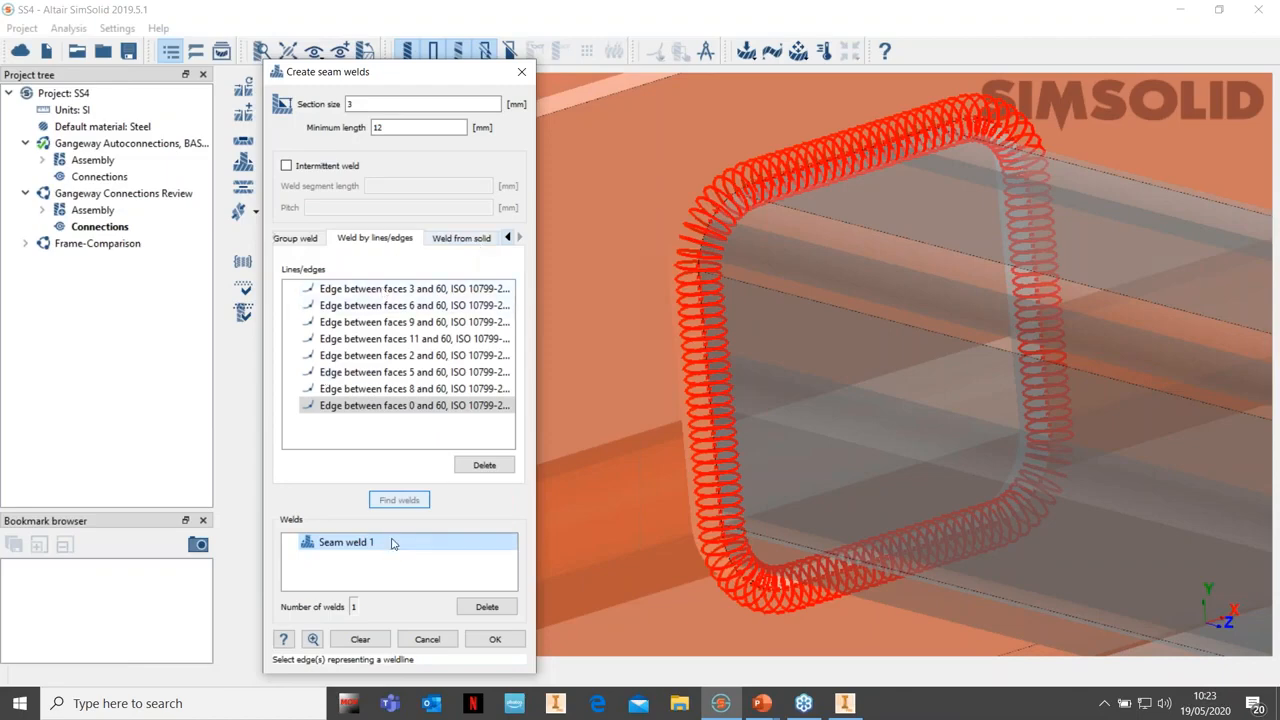
{"action": "left_click", "coordinate": [427, 639]}
Return to the Gangeway Autoconnections, BASELINE design study and list the frame's parts in its assembly
{"action": "scroll", "coordinate": [718, 461], "scroll_direction": "down", "scroll_amount": 10}
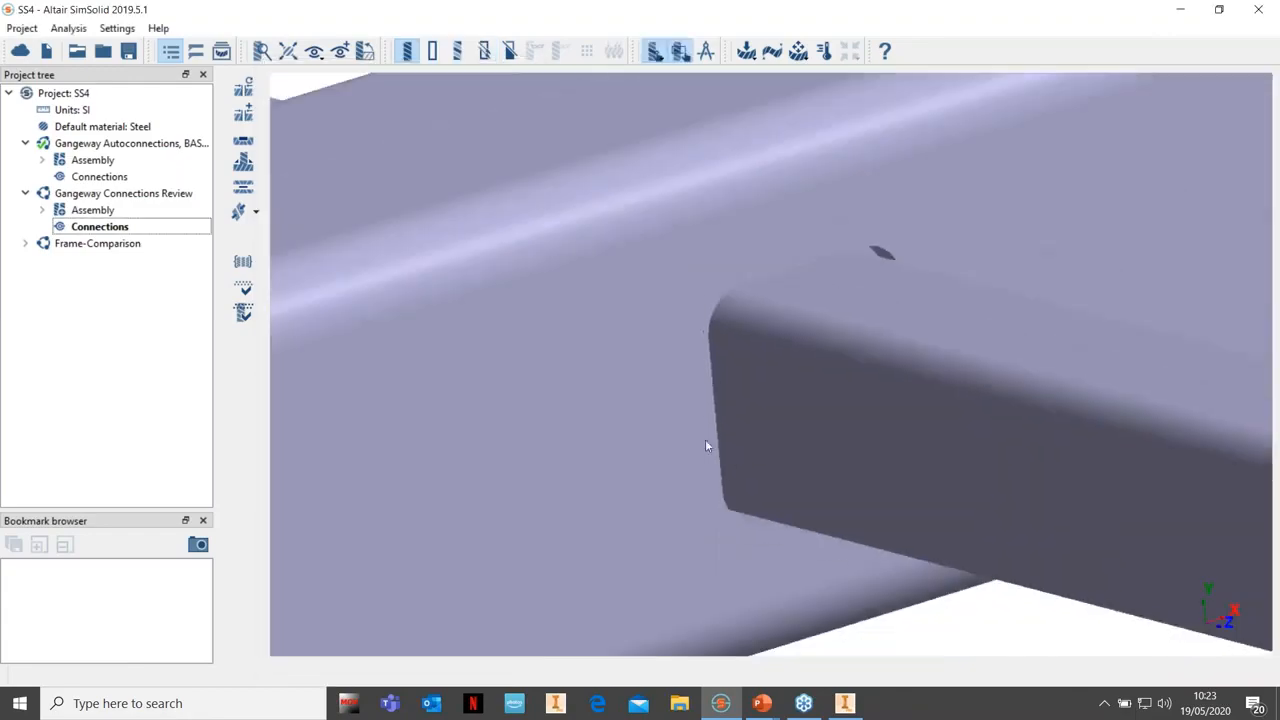
{"action": "scroll", "coordinate": [640, 507], "scroll_direction": "down", "scroll_amount": 6}
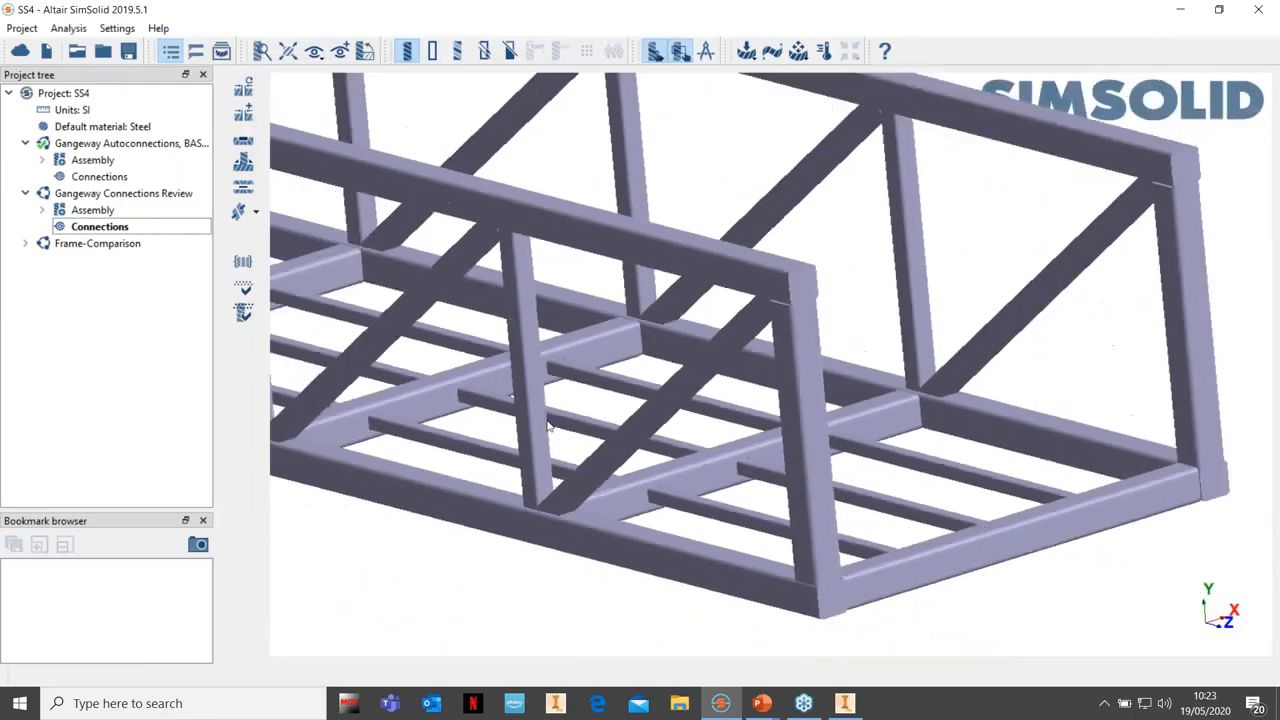
{"action": "left_click", "coordinate": [110, 146]}
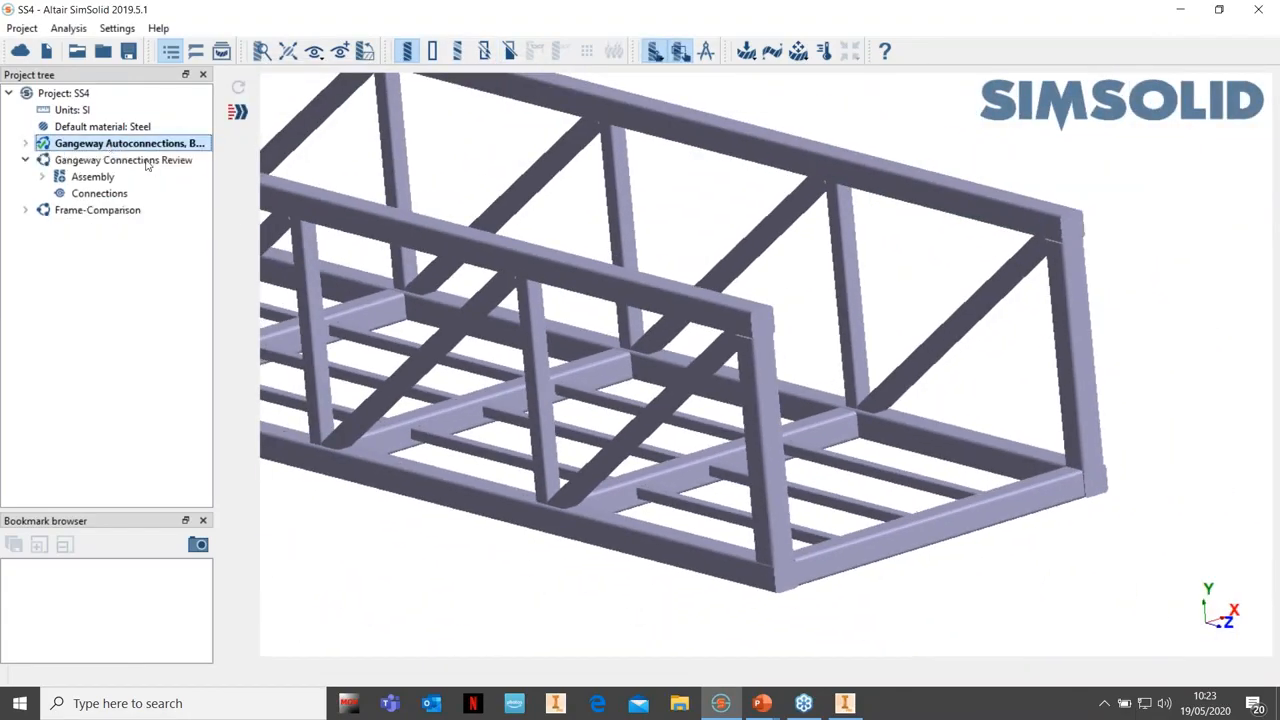
{"action": "scroll", "coordinate": [630, 338], "scroll_direction": "down", "scroll_amount": 8}
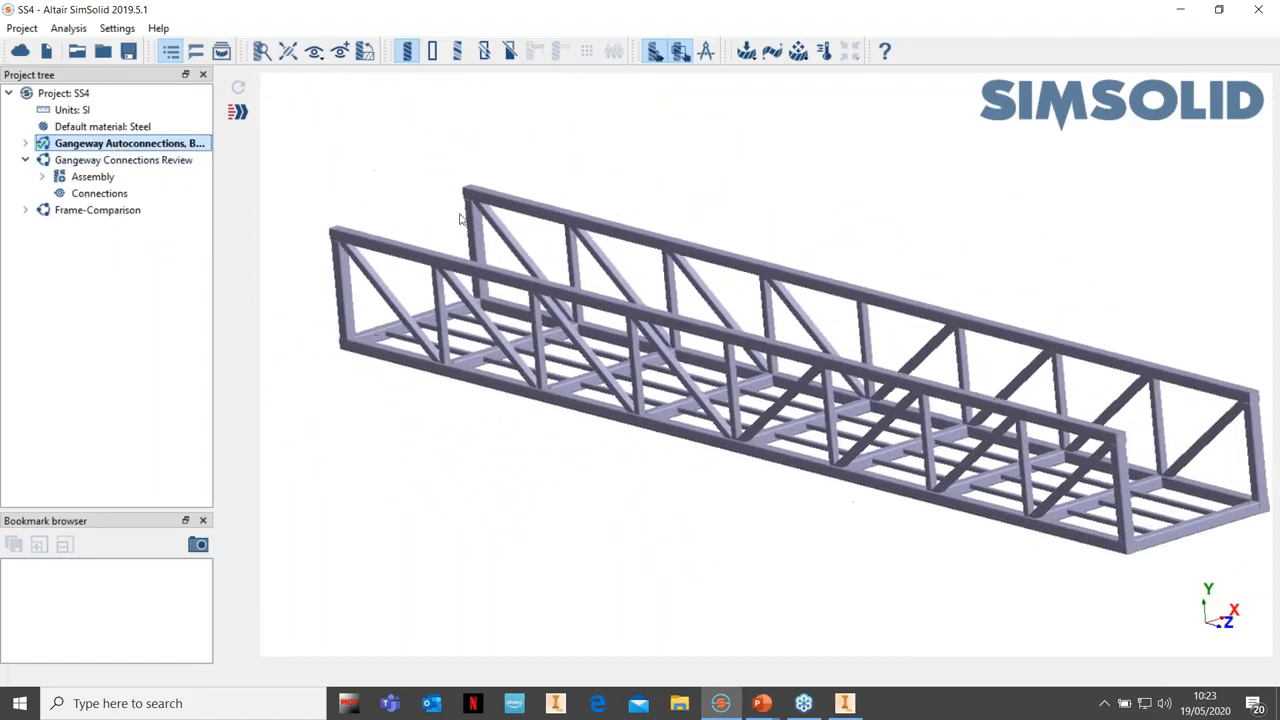
{"action": "left_click", "coordinate": [25, 143]}
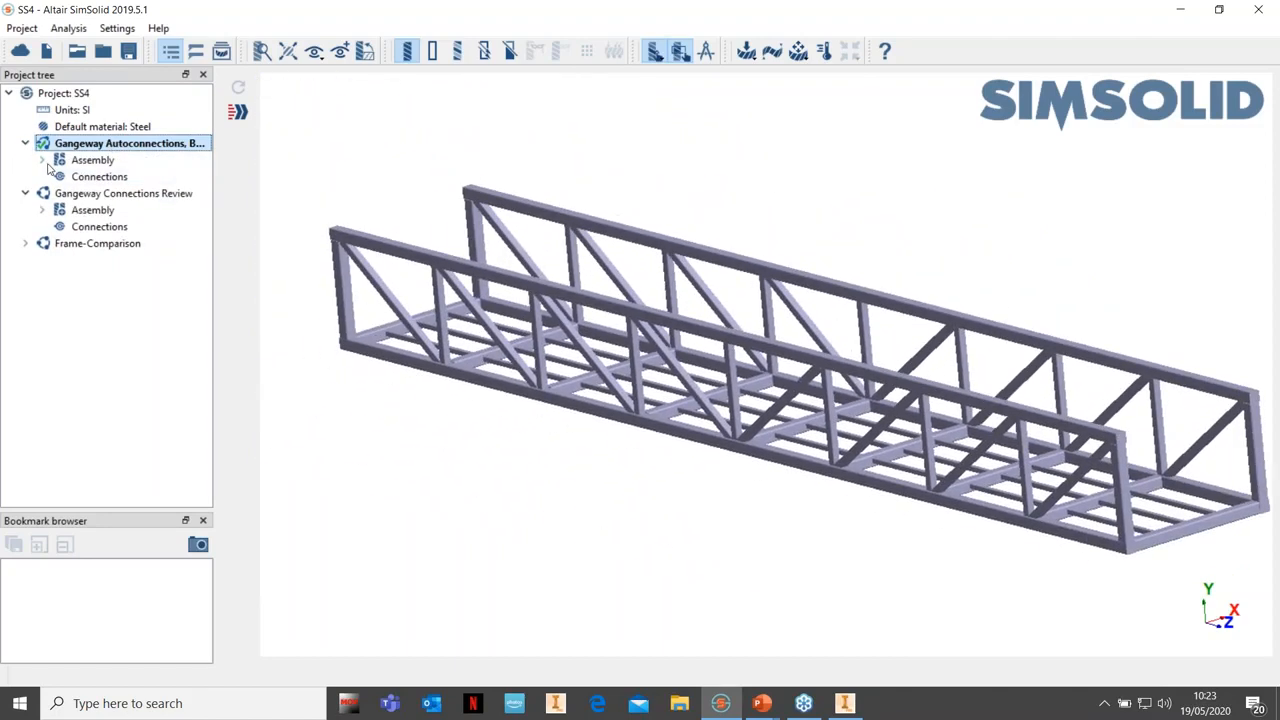
{"action": "left_click", "coordinate": [42, 160]}
{"action": "left_click", "coordinate": [87, 160]}
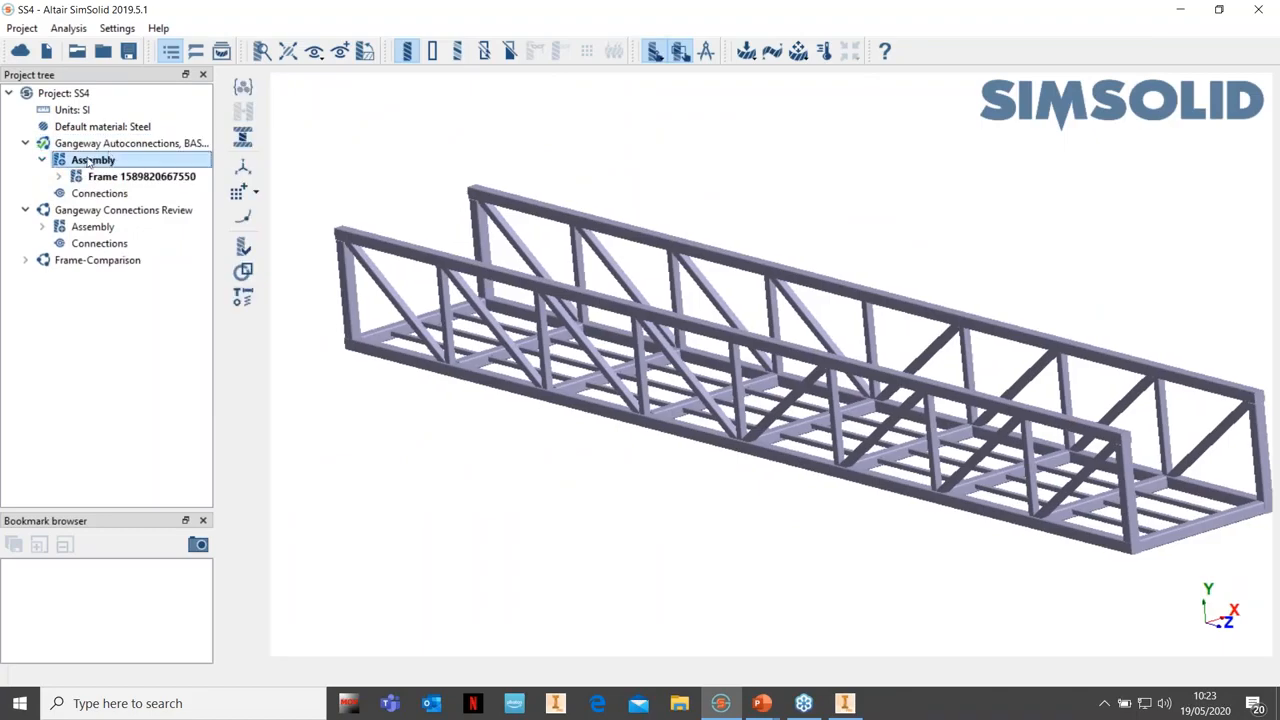
{"action": "left_click", "coordinate": [59, 177]}
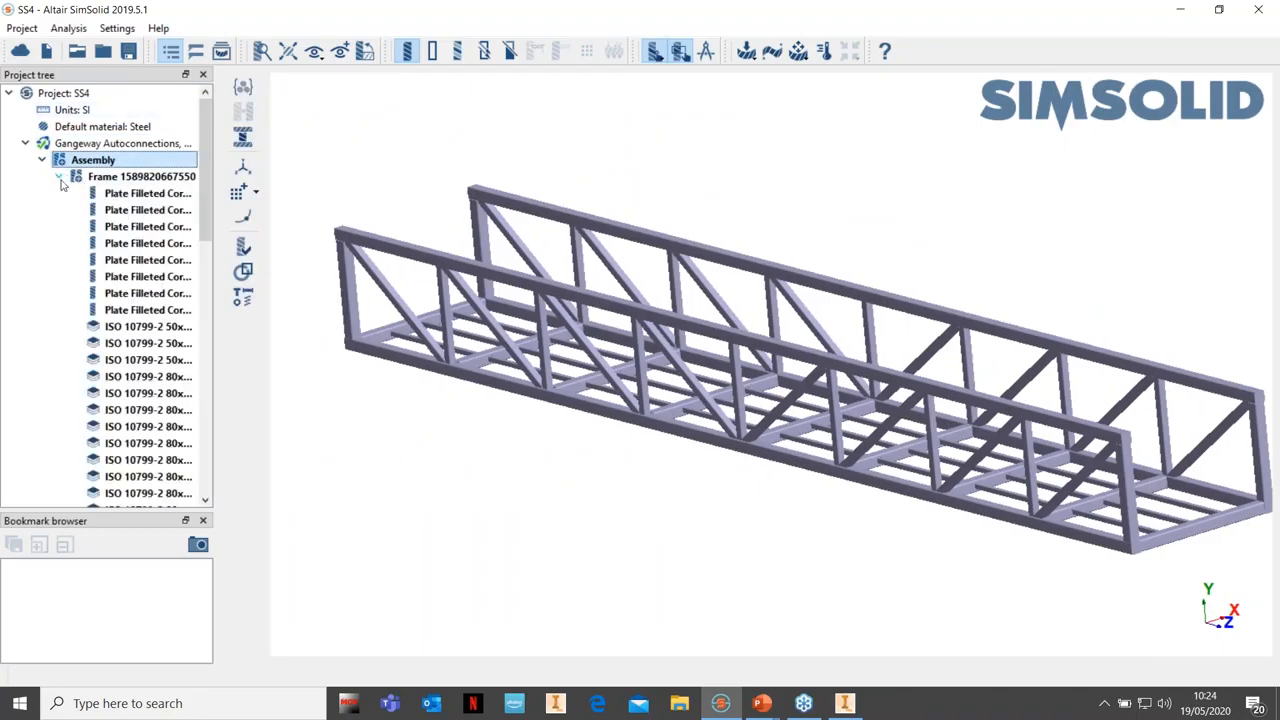
{"action": "left_click", "coordinate": [243, 88]}
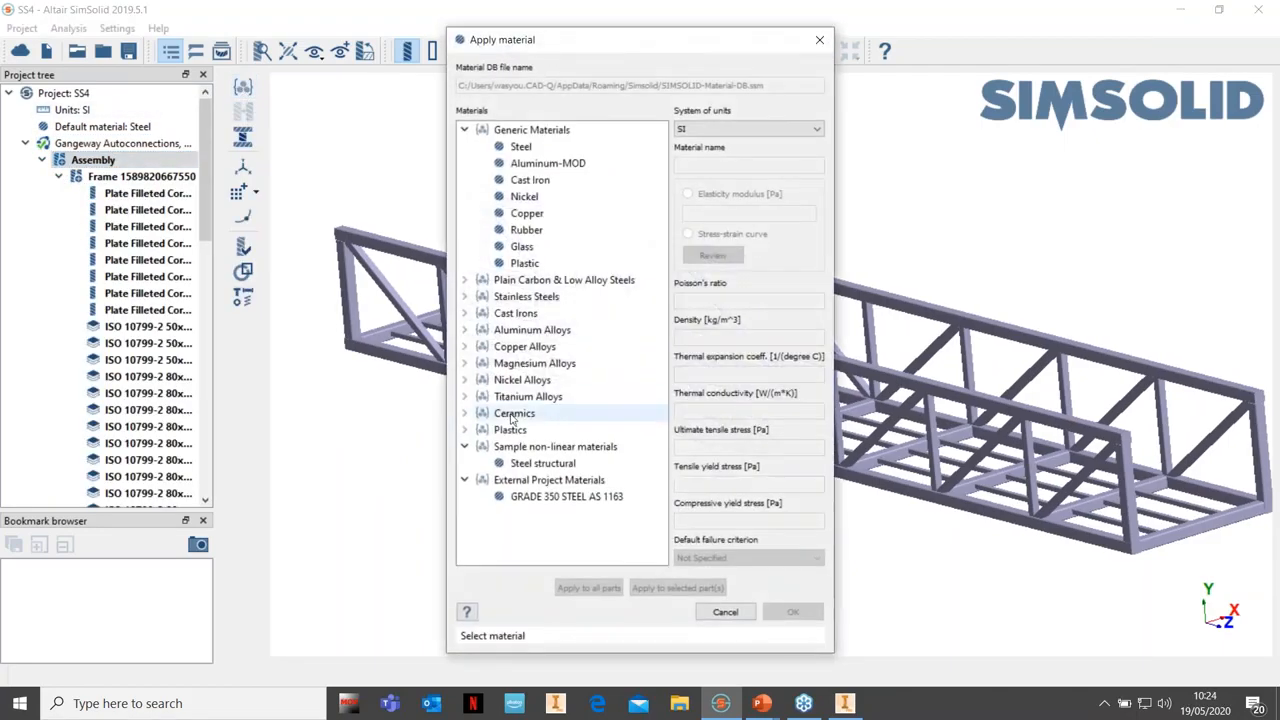
{"action": "left_click", "coordinate": [125, 177]}
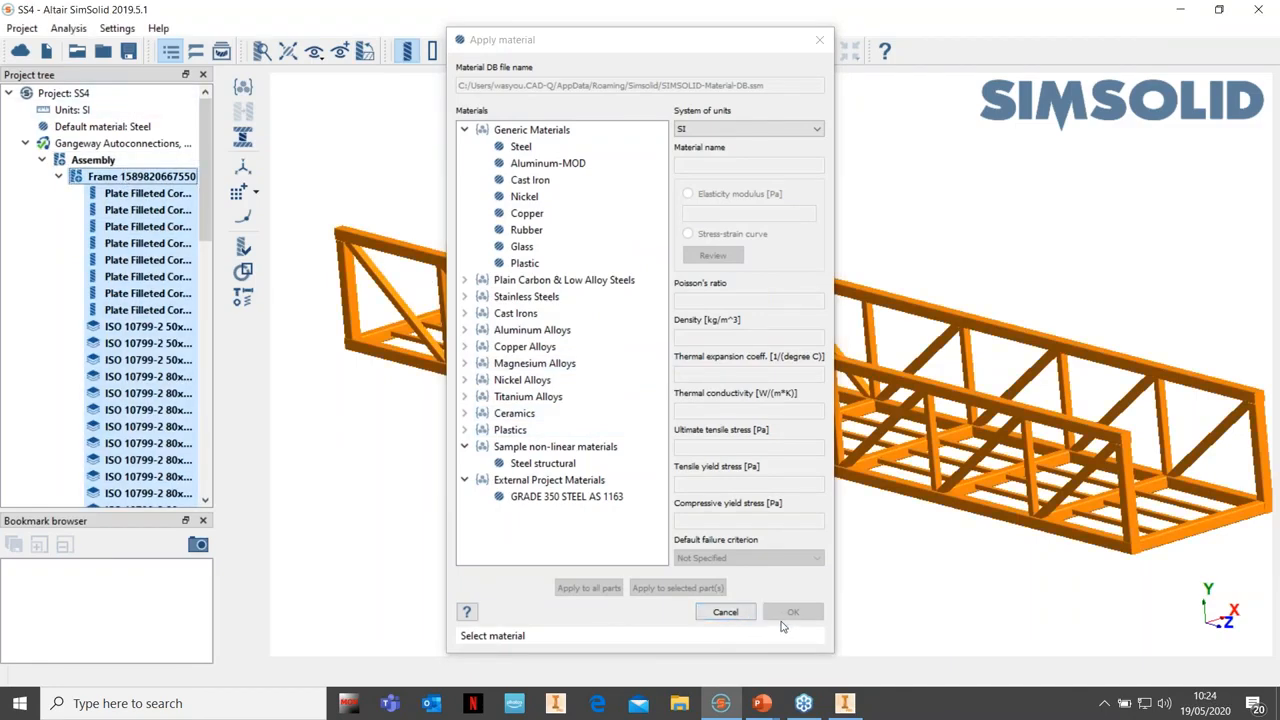
{"action": "left_click", "coordinate": [726, 612]}
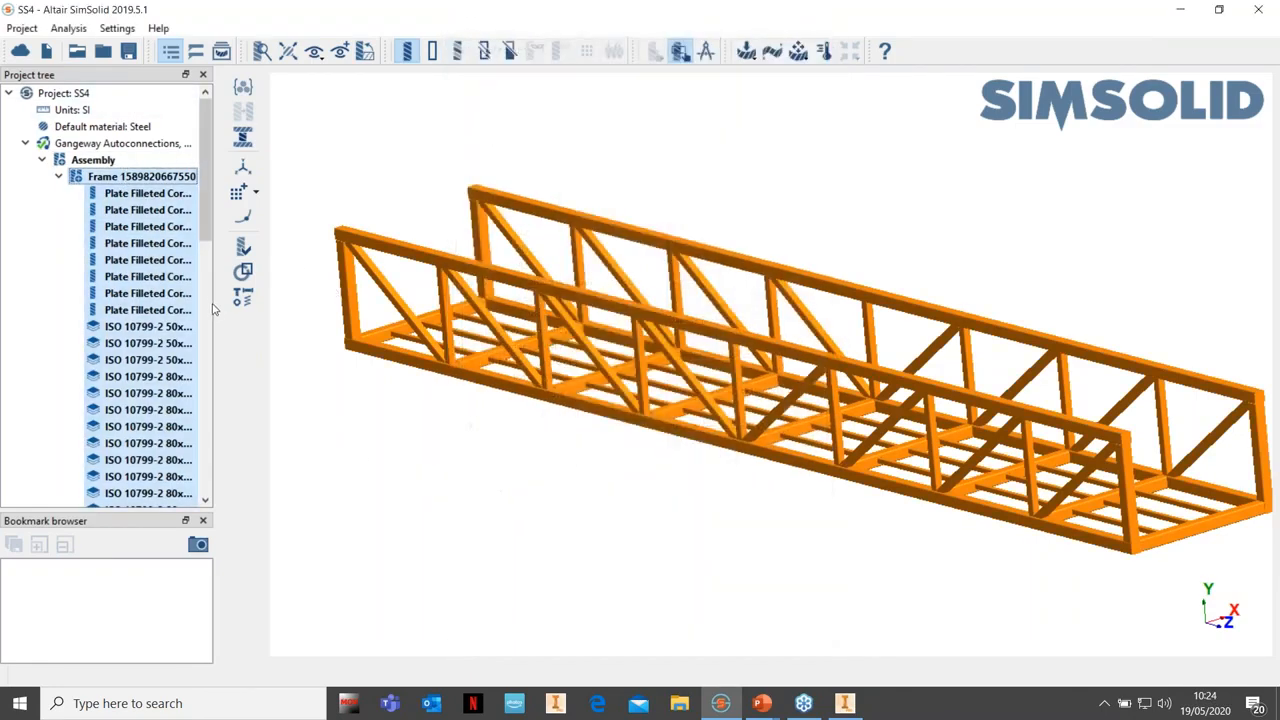
Widen the project tree to show full part names and select the baseline study's assembly
{"action": "left_click_drag", "start_coordinate": [213, 309], "coordinate": [437, 325]}
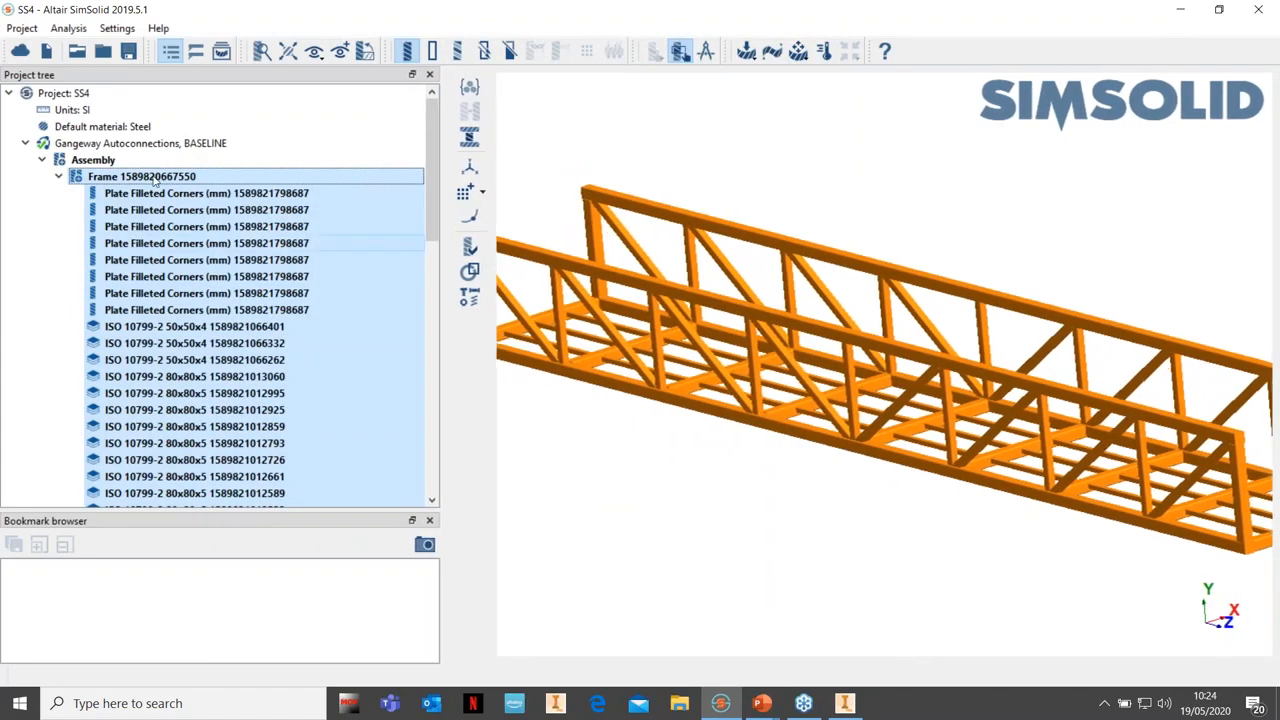
{"action": "left_click", "coordinate": [88, 146]}
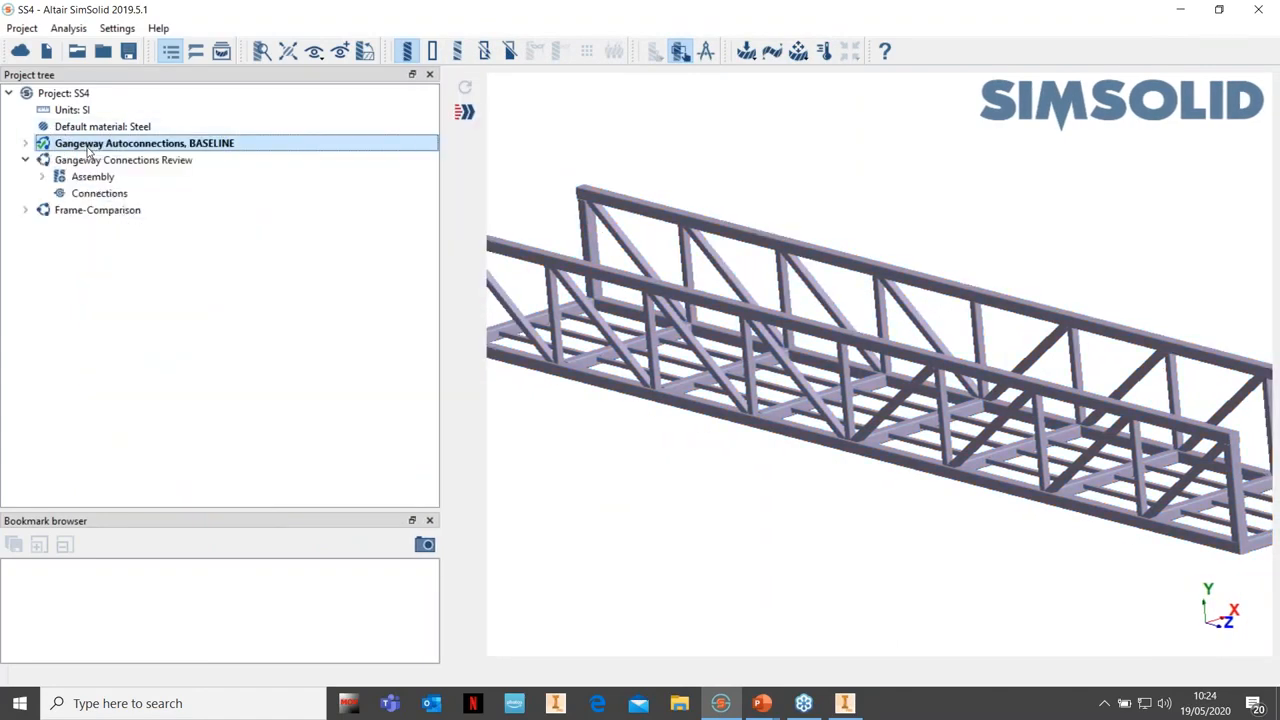
{"action": "left_click", "coordinate": [26, 143]}
{"action": "left_click", "coordinate": [133, 160]}
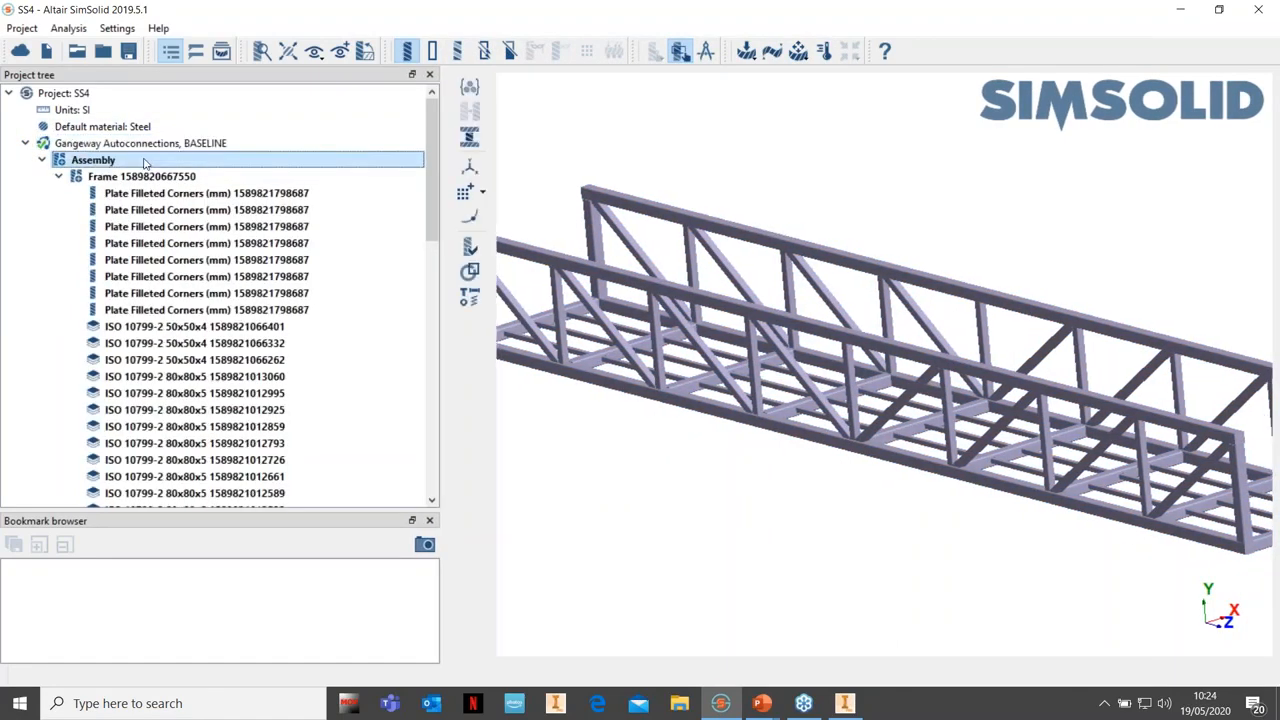
{"action": "left_click", "coordinate": [469, 86]}
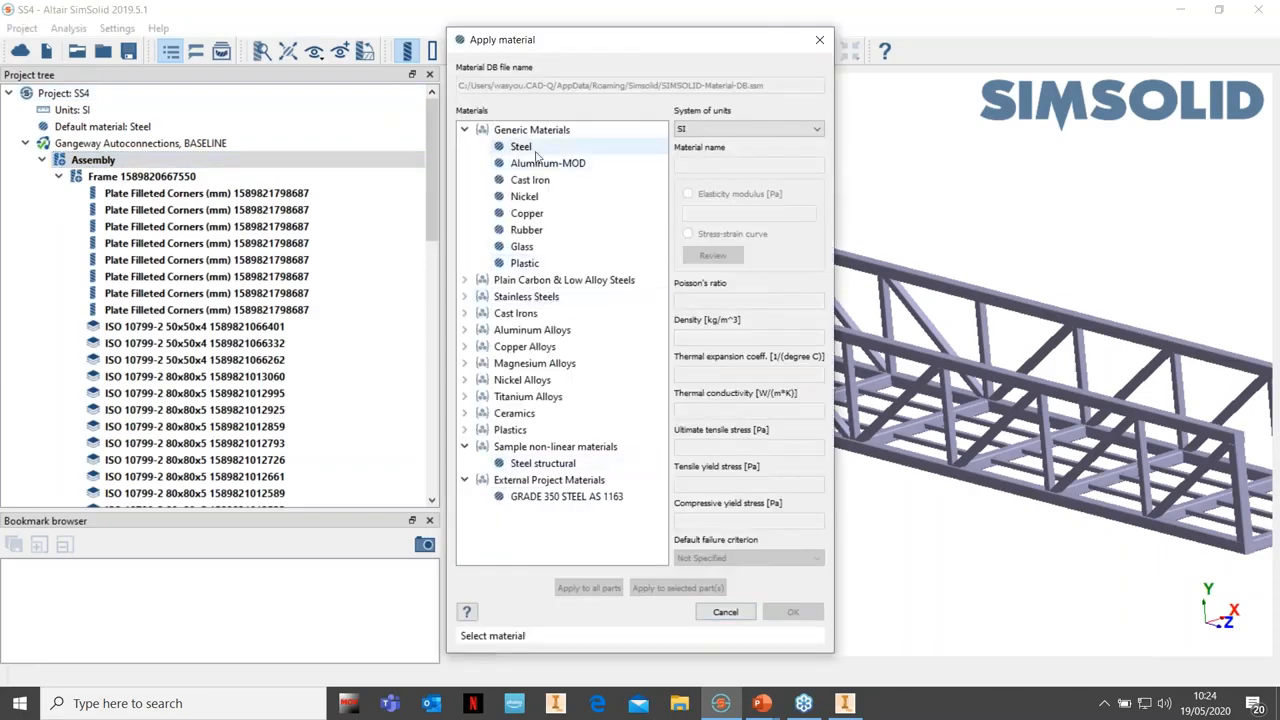
{"action": "left_click", "coordinate": [133, 178]}
{"action": "left_click", "coordinate": [722, 611]}
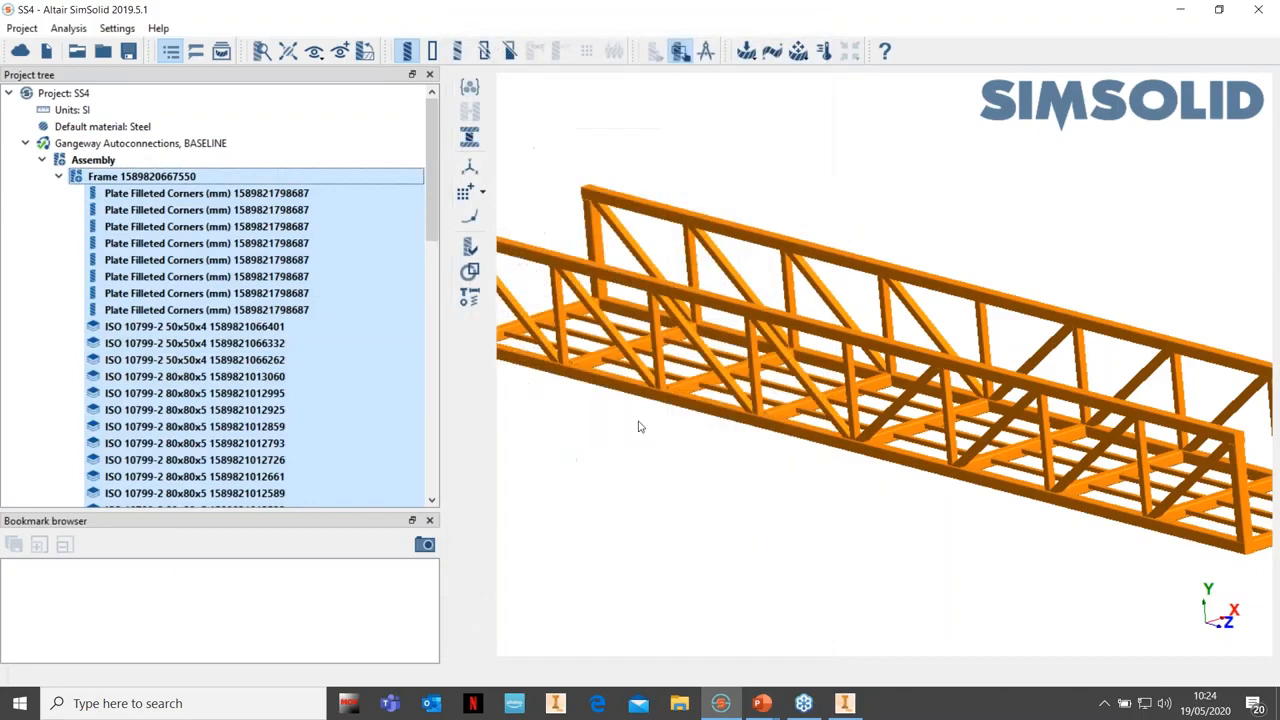
Select the whole gangway frame and apply the generic Steel material to all parts
{"action": "scroll", "coordinate": [773, 526], "scroll_direction": "down", "scroll_amount": 5}
{"action": "left_click_drag", "start_coordinate": [672, 216], "coordinate": [1170, 555]}
{"action": "left_click", "coordinate": [222, 176]}
{"action": "left_click", "coordinate": [469, 89]}
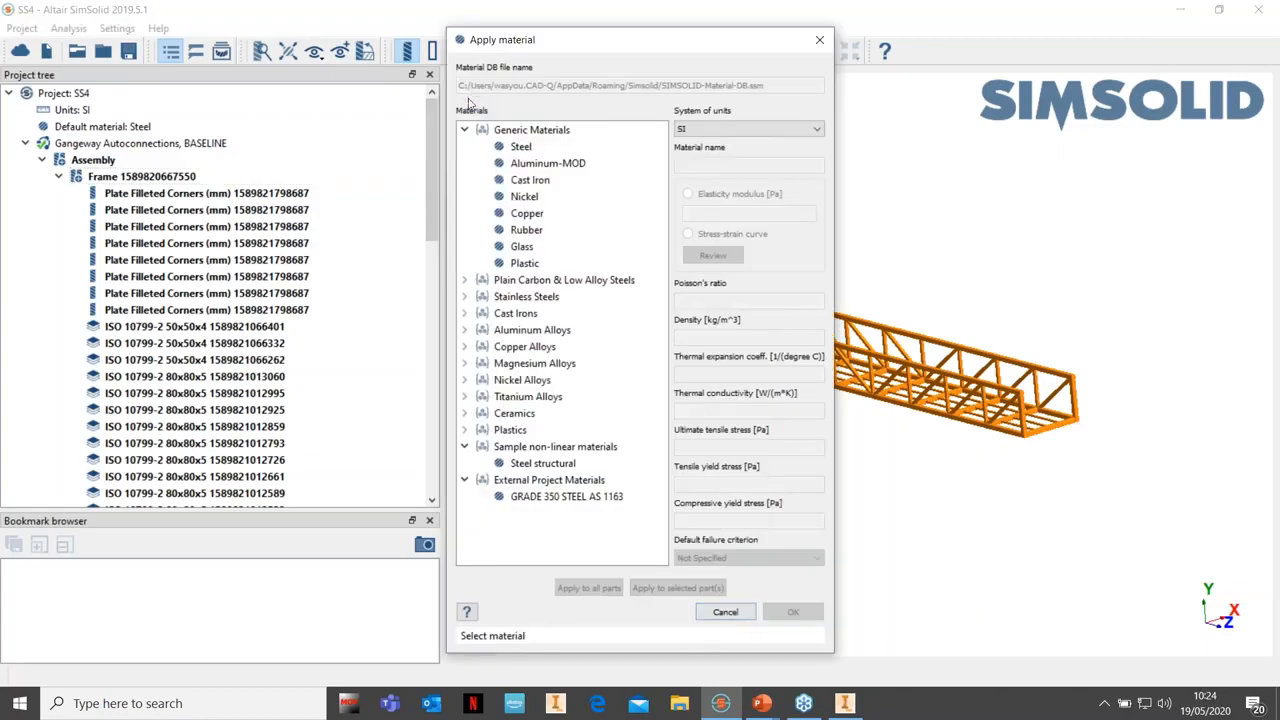
{"action": "left_click", "coordinate": [520, 146]}
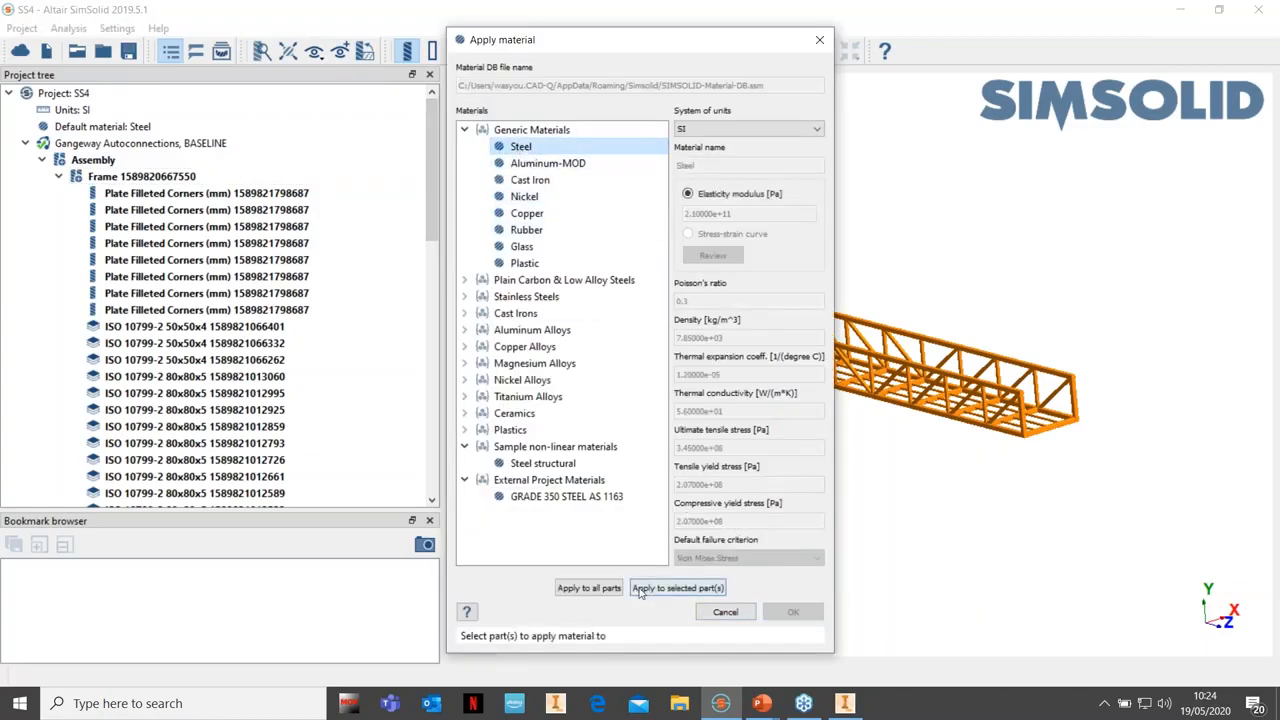
{"action": "left_click", "coordinate": [589, 588]}
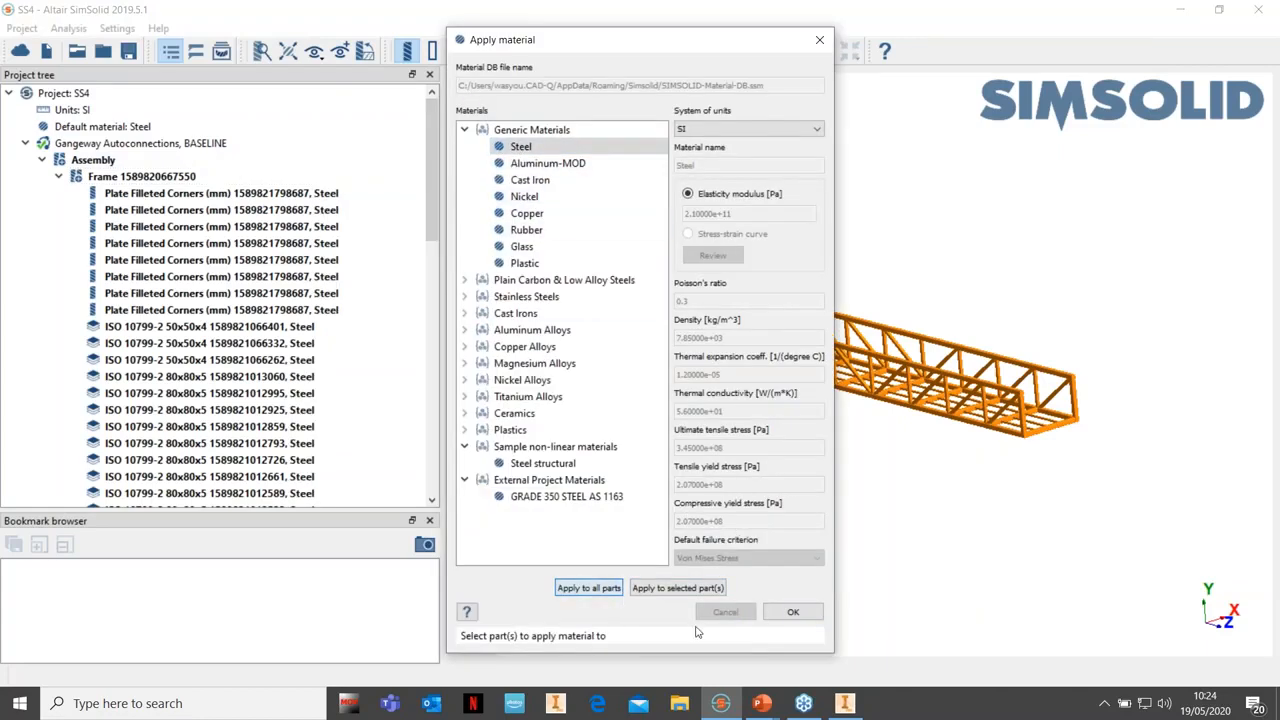
{"action": "left_click", "coordinate": [792, 613]}
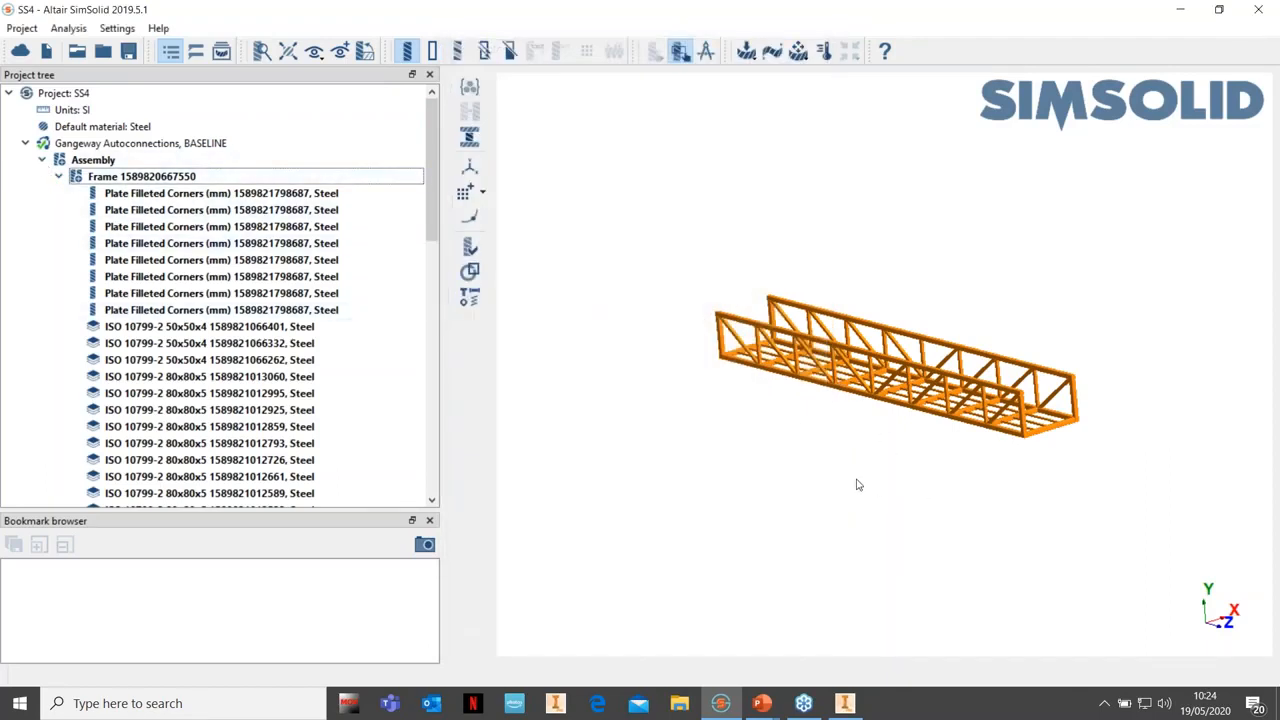
Collapse the frame's part list and start a seam weld definition for the baseline study's connections with a 9 mm section size
{"action": "left_click_drag", "start_coordinate": [914, 494], "coordinate": [1097, 445]}
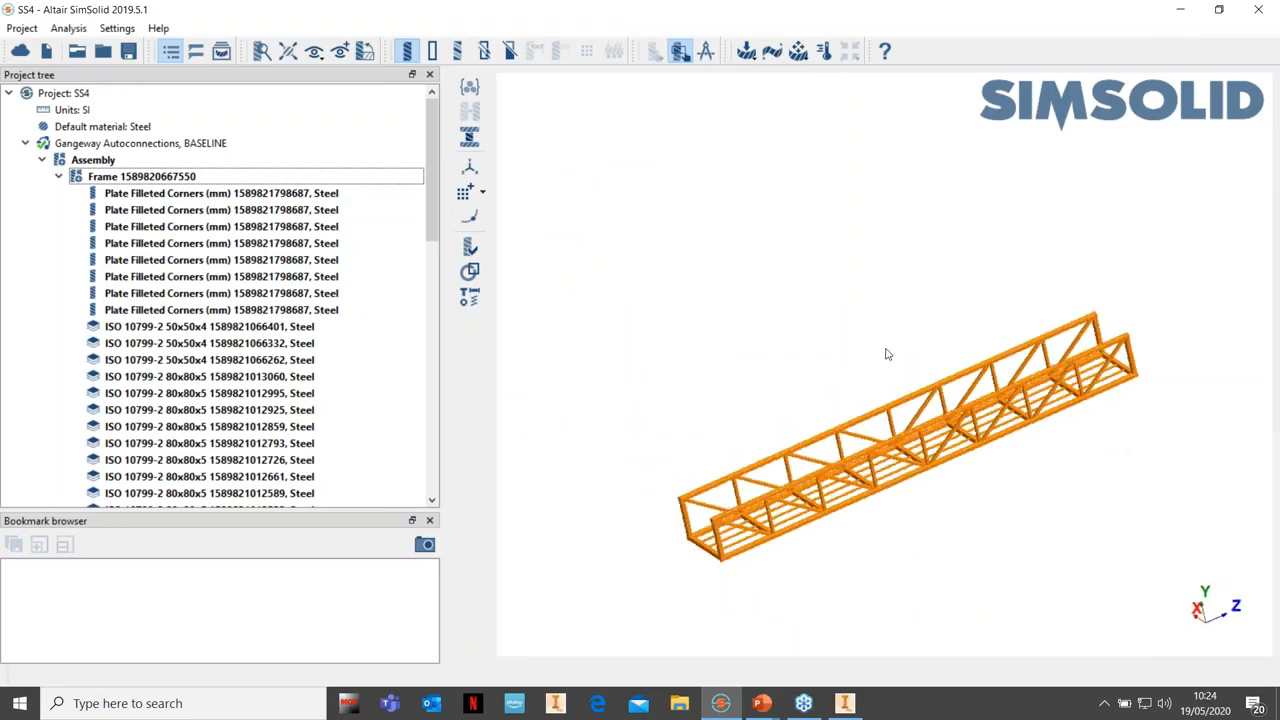
{"action": "left_click", "coordinate": [58, 176]}
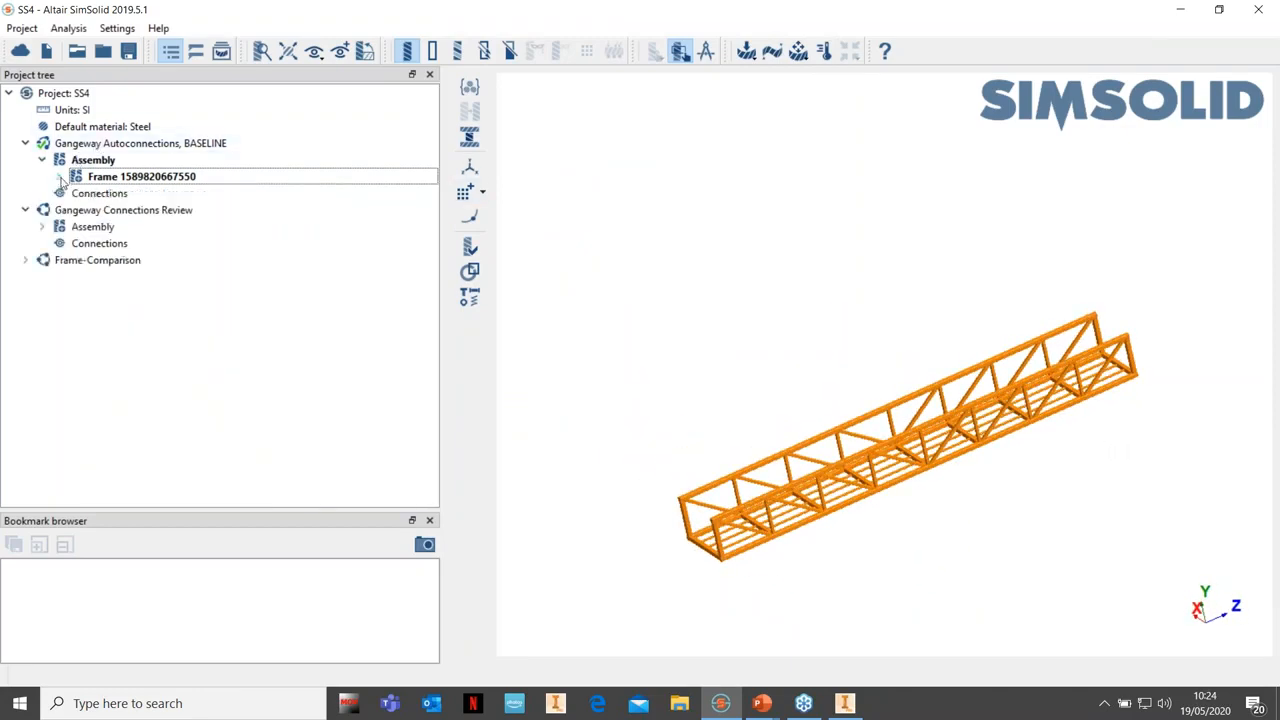
{"action": "left_click_drag", "start_coordinate": [890, 549], "coordinate": [1157, 426]}
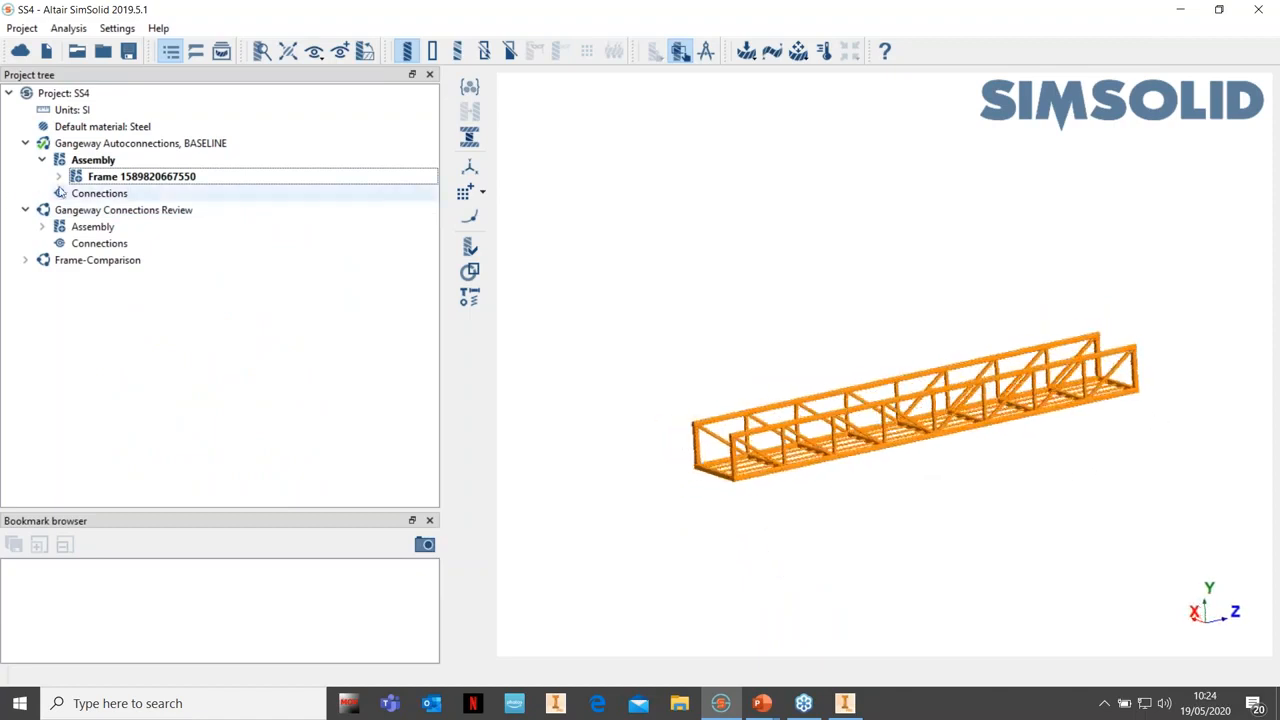
{"action": "left_click", "coordinate": [84, 193]}
{"action": "left_click", "coordinate": [470, 163]}
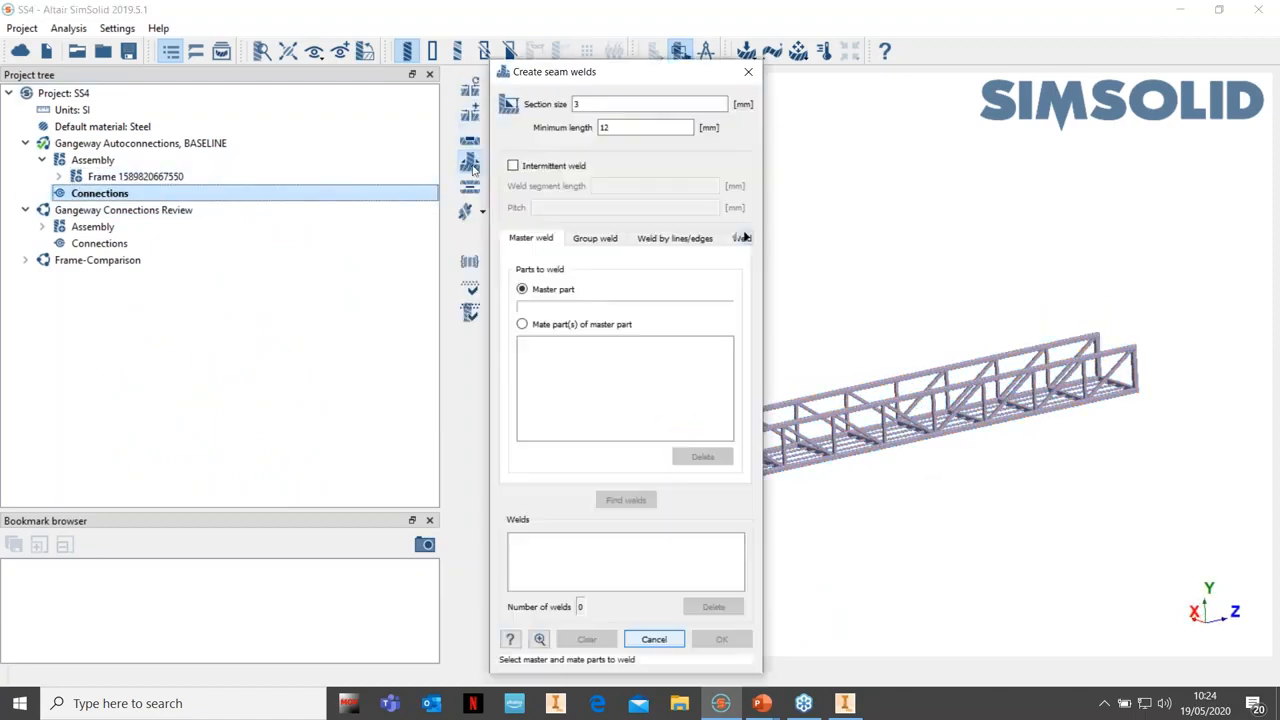
{"action": "left_click_drag", "start_coordinate": [590, 105], "coordinate": [530, 104]}
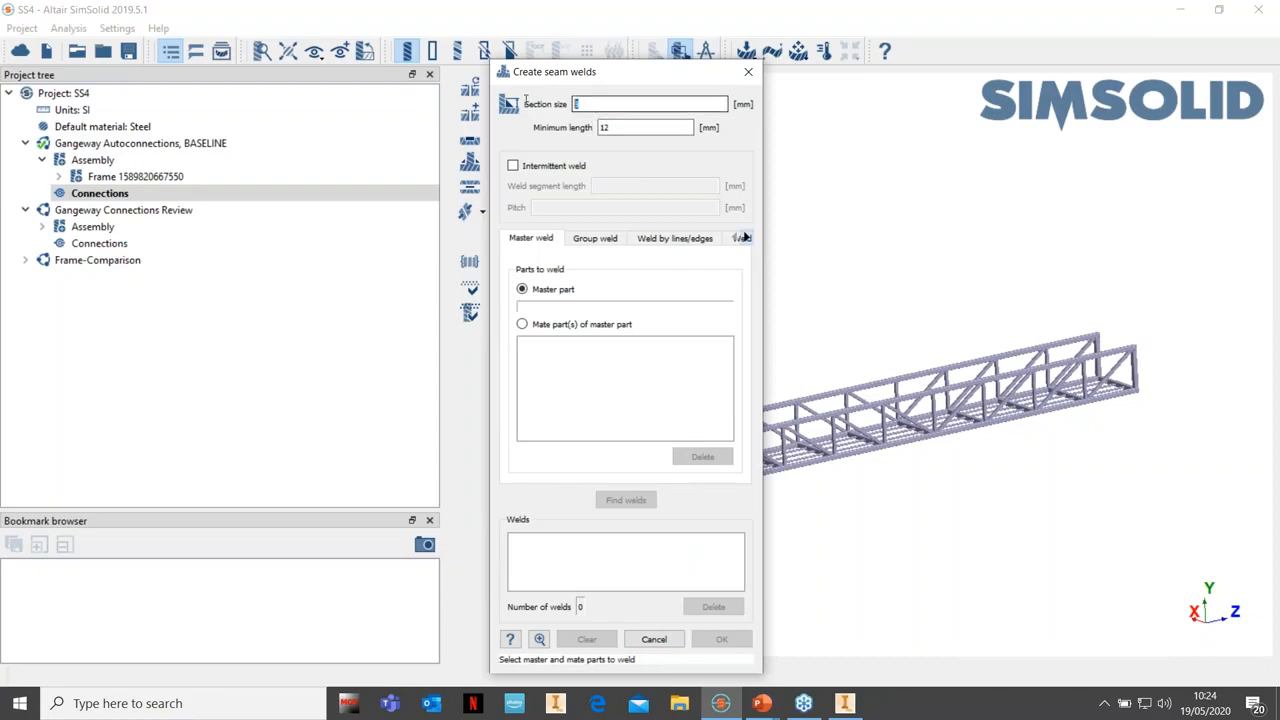
{"action": "type", "text": "9"}
{"action": "left_click_drag", "start_coordinate": [650, 72], "coordinate": [470, 40]}
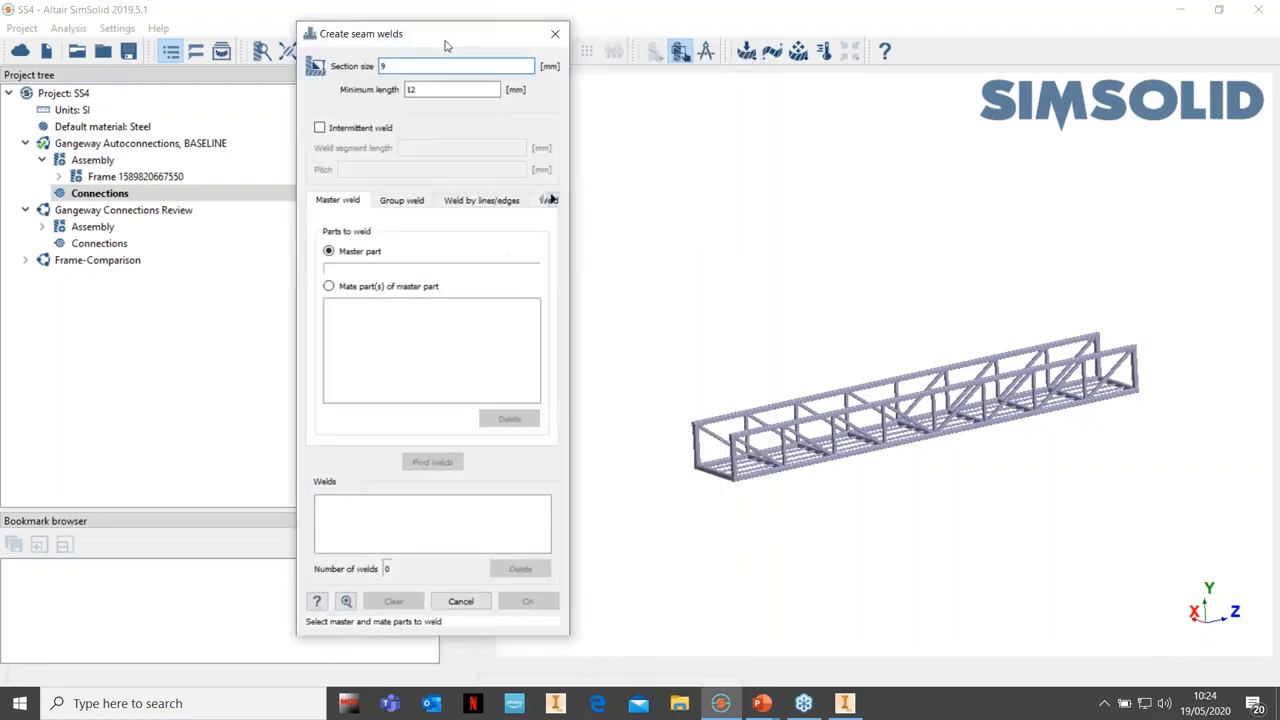
Create group seam welds between all parts of the gangway frame, keeping the 12 mm minimum length
{"action": "left_click", "coordinate": [429, 210]}
{"action": "left_click_drag", "start_coordinate": [671, 264], "coordinate": [1148, 510]}
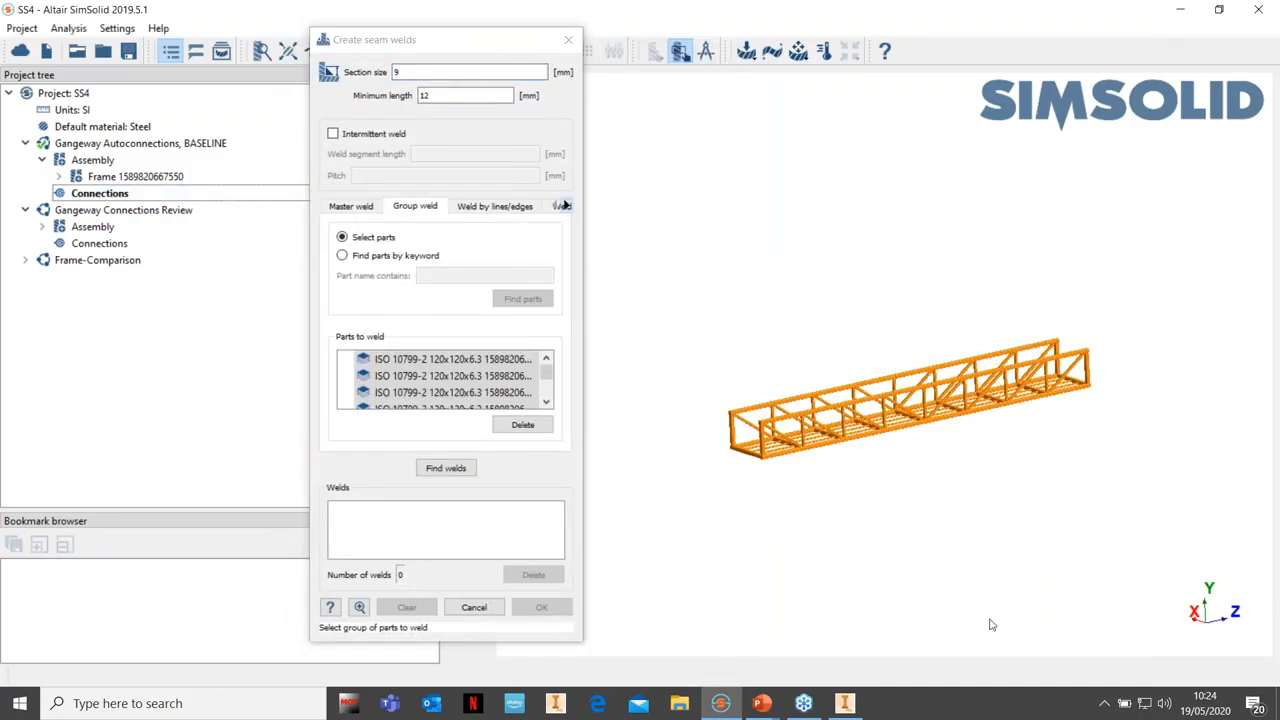
{"action": "left_click", "coordinate": [446, 468]}
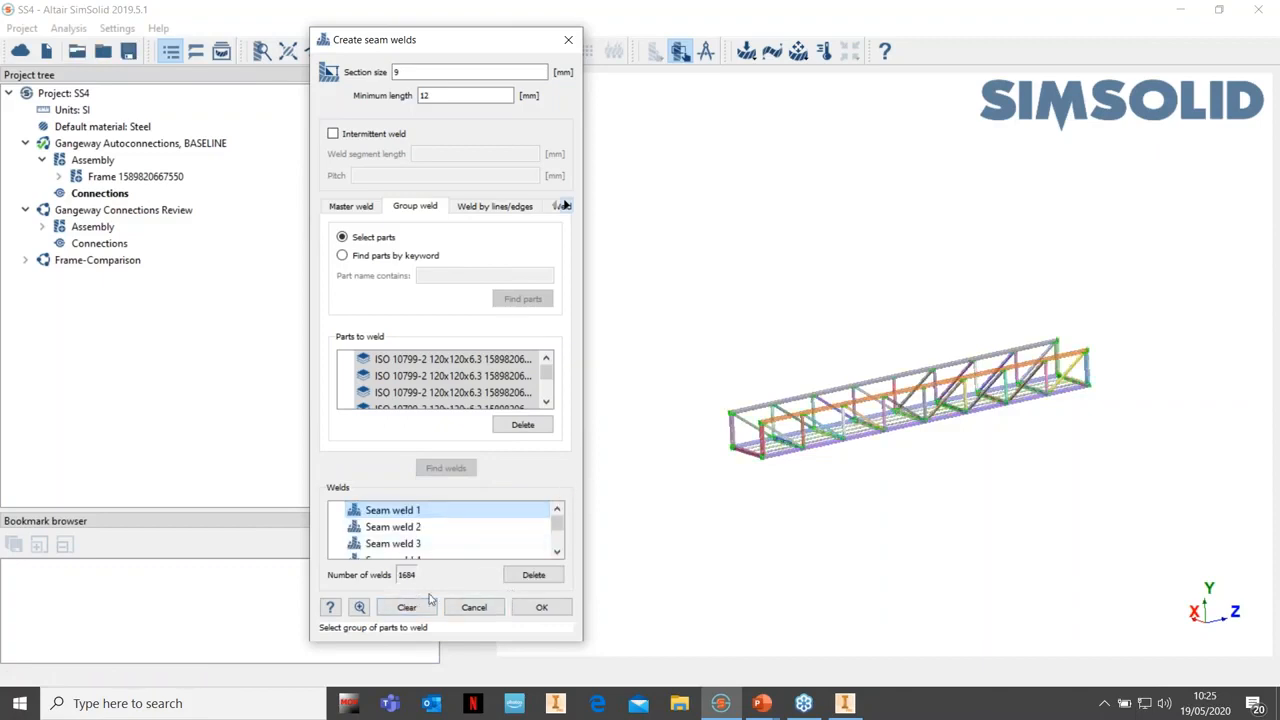
{"action": "left_click", "coordinate": [543, 610]}
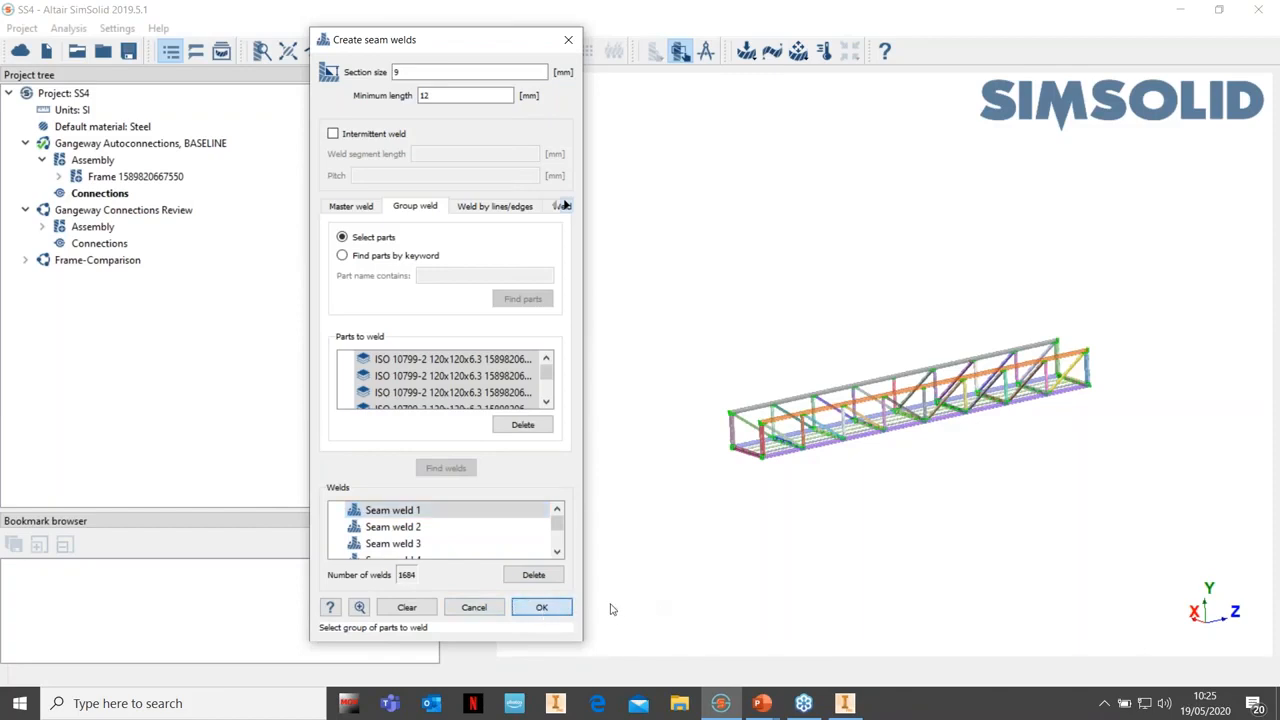
Narrow the project tree and examine the generated seam welds at the joints on one end of the frame
{"action": "left_click_drag", "start_coordinate": [858, 529], "coordinate": [815, 205]}
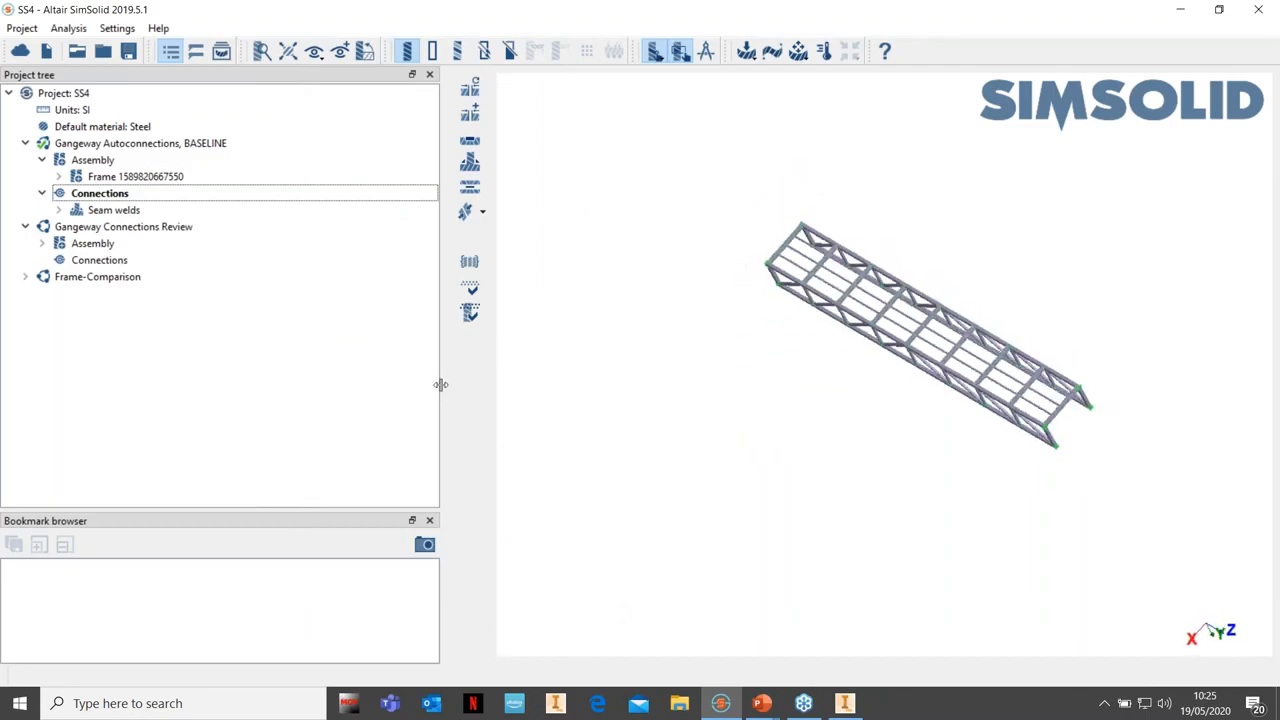
{"action": "left_click_drag", "start_coordinate": [439, 380], "coordinate": [257, 372]}
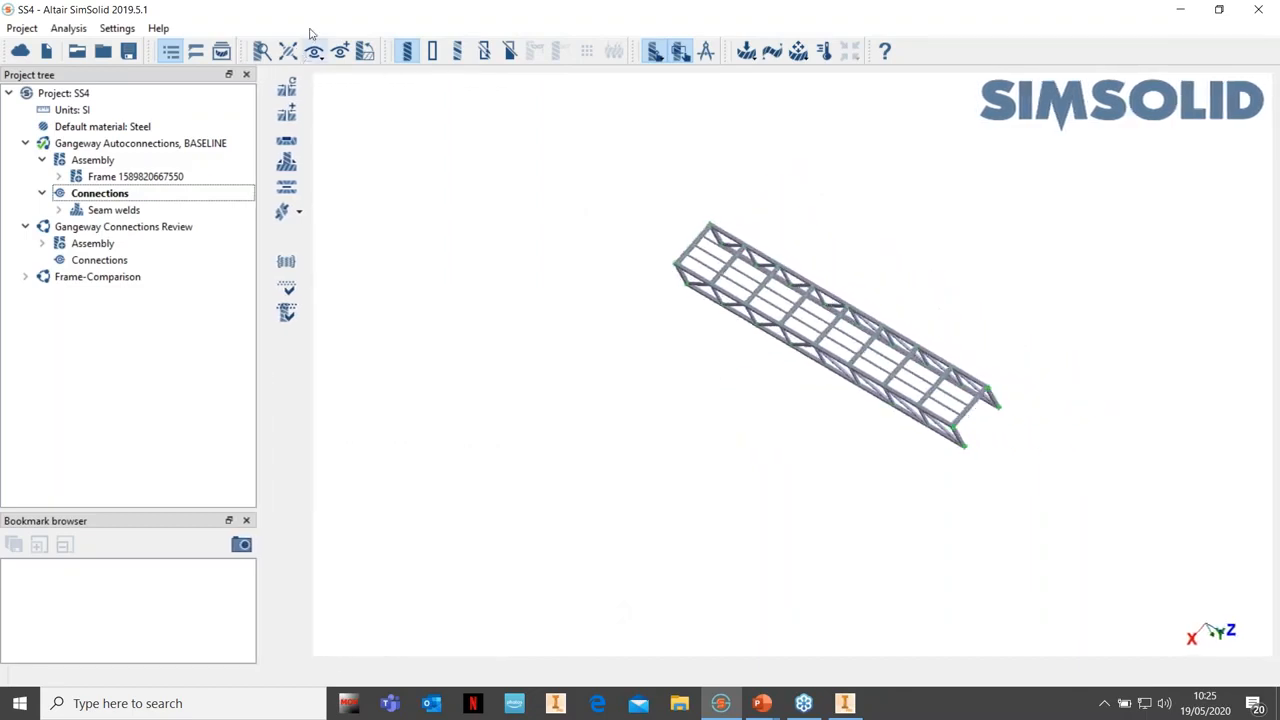
{"action": "scroll", "coordinate": [612, 290], "scroll_direction": "up", "scroll_amount": 5}
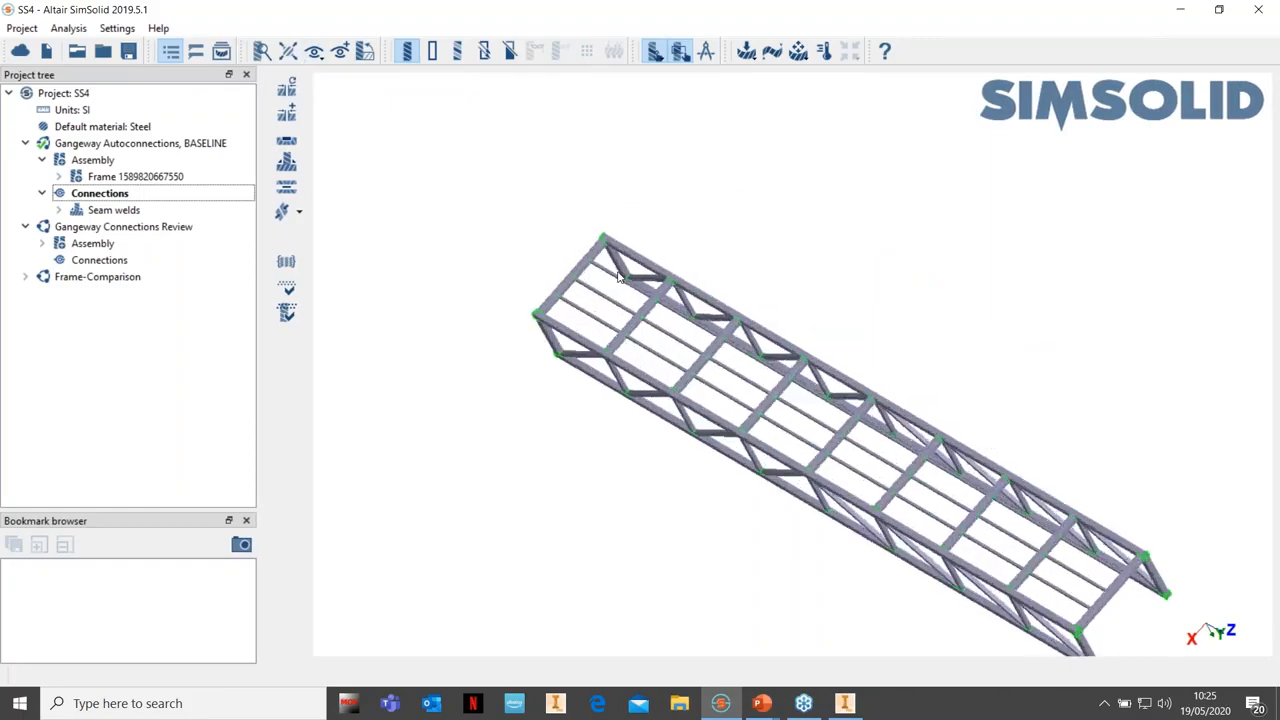
{"action": "scroll", "coordinate": [590, 285], "scroll_direction": "up", "scroll_amount": 4}
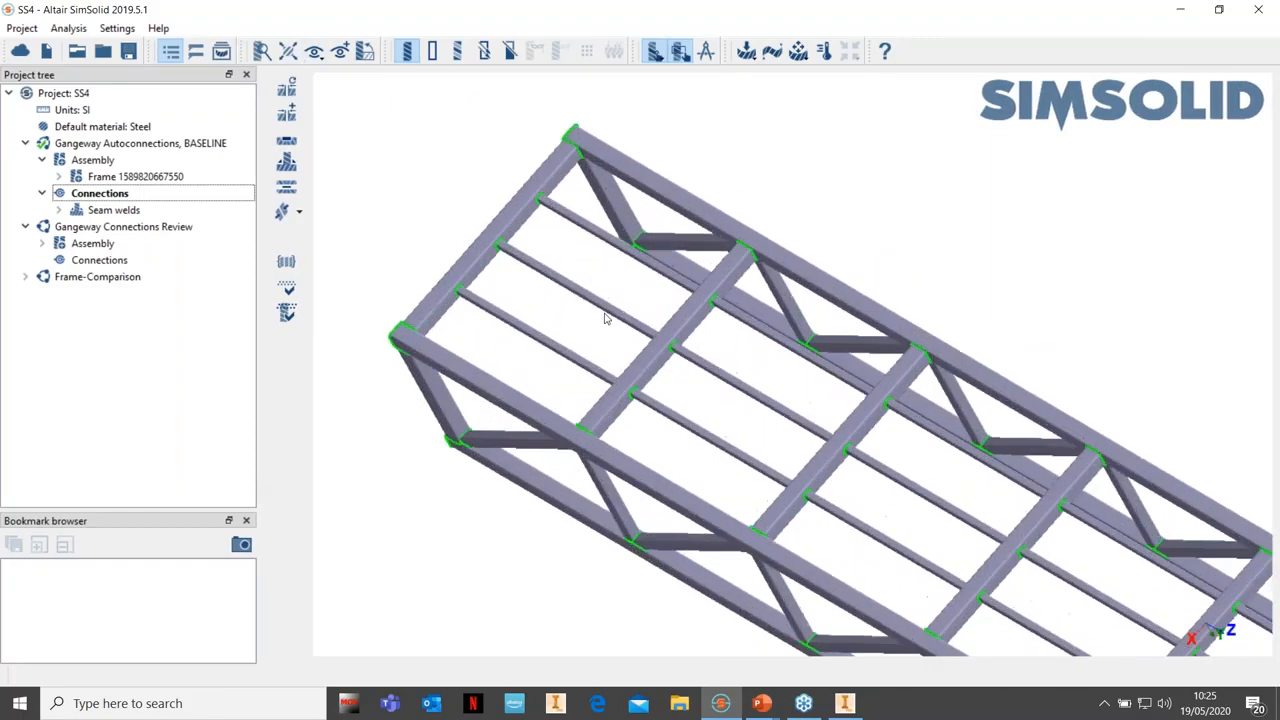
{"action": "scroll", "coordinate": [584, 420], "scroll_direction": "up", "scroll_amount": 5}
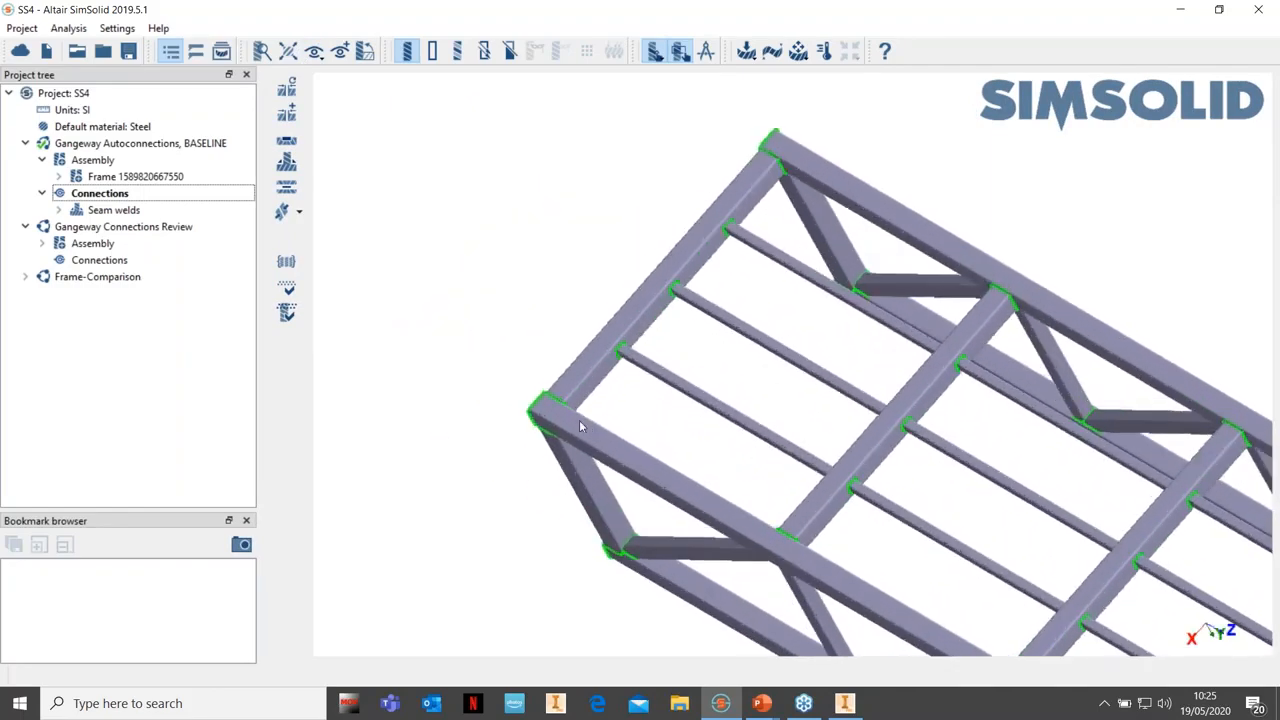
{"action": "right_click_drag", "start_coordinate": [759, 335], "coordinate": [628, 533]}
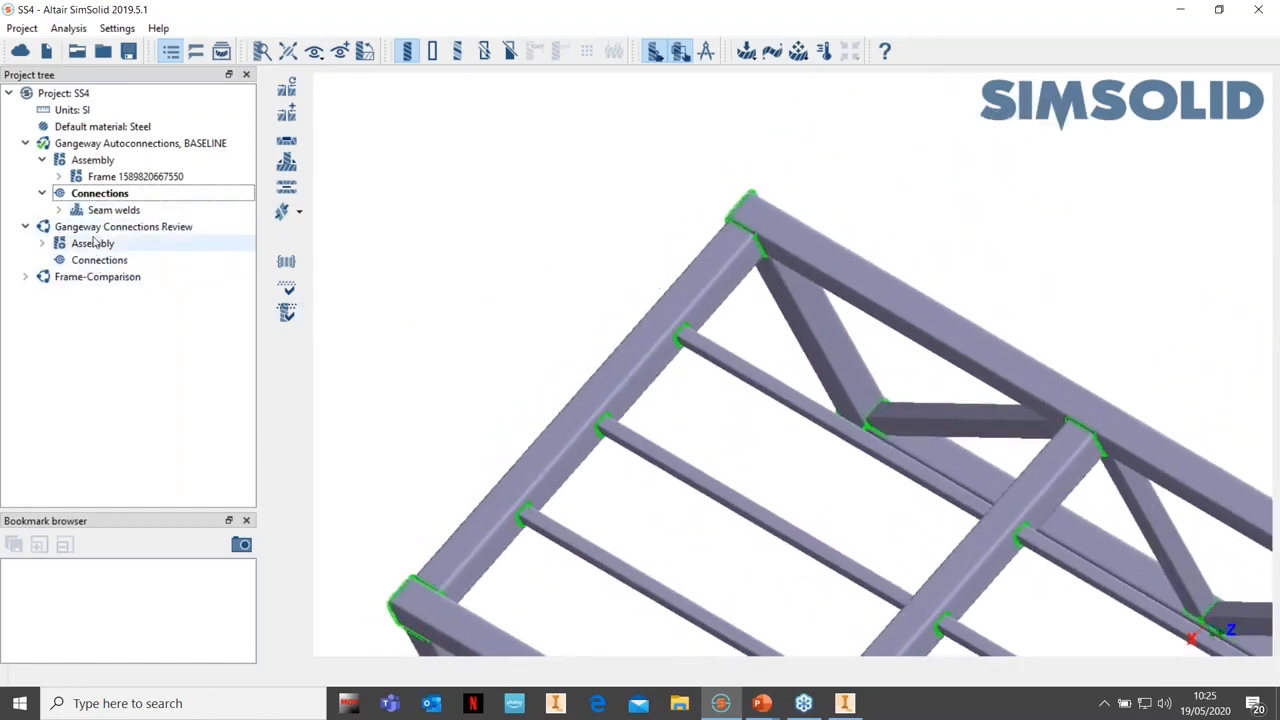
Add a structural analysis to the baseline study and start an immovable constraint applied to spots
{"action": "left_click", "coordinate": [748, 54]}
{"action": "left_click", "coordinate": [780, 76]}
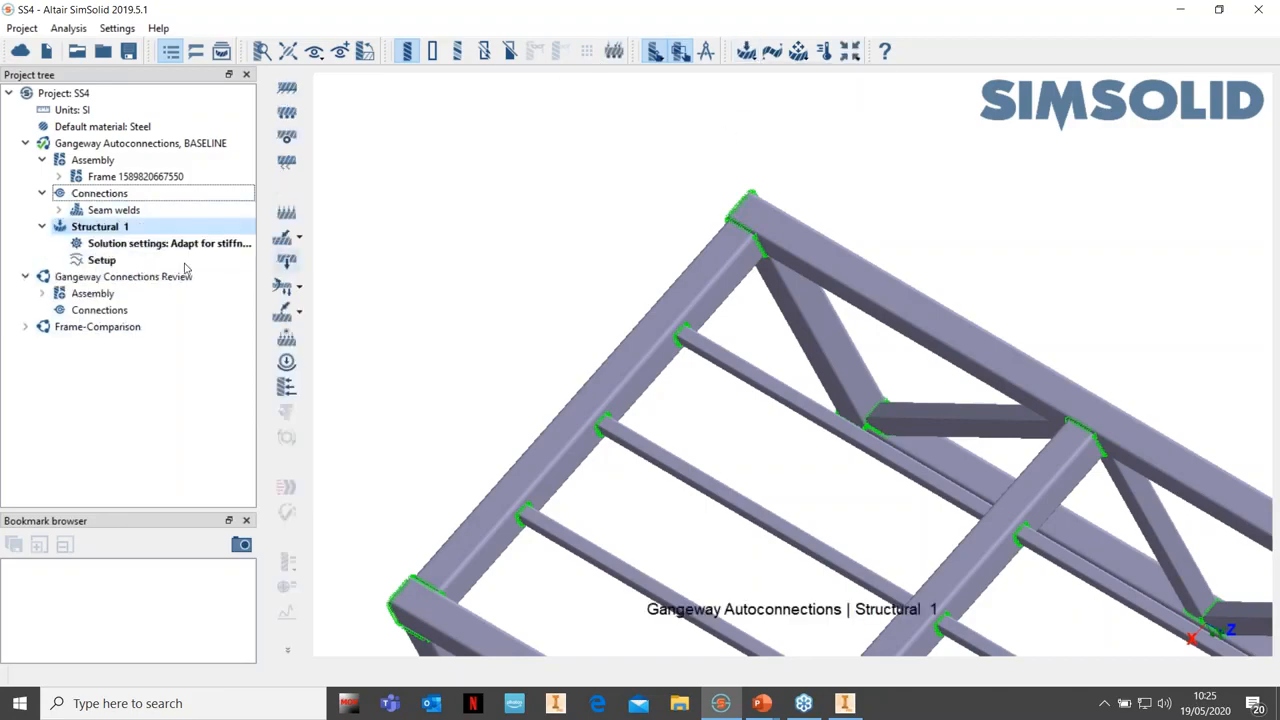
{"action": "left_click", "coordinate": [287, 89]}
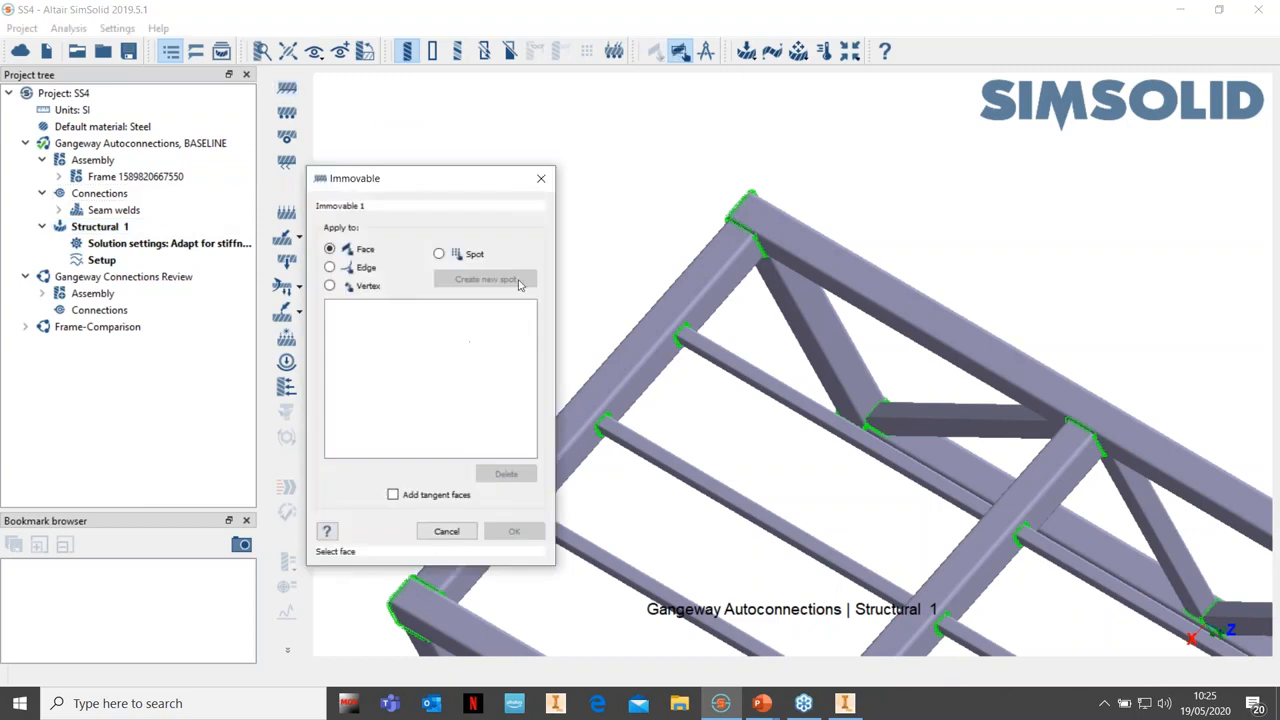
{"action": "right_click_drag", "start_coordinate": [641, 210], "coordinate": [896, 143]}
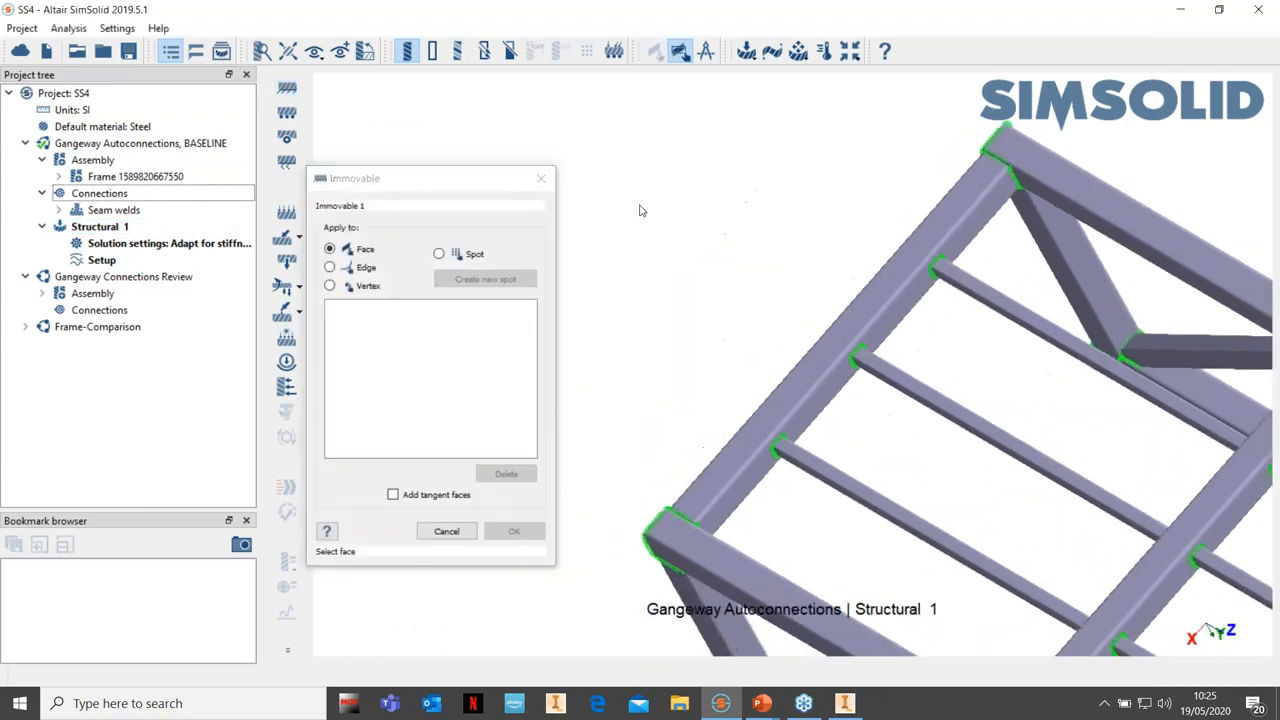
{"action": "left_click", "coordinate": [440, 256]}
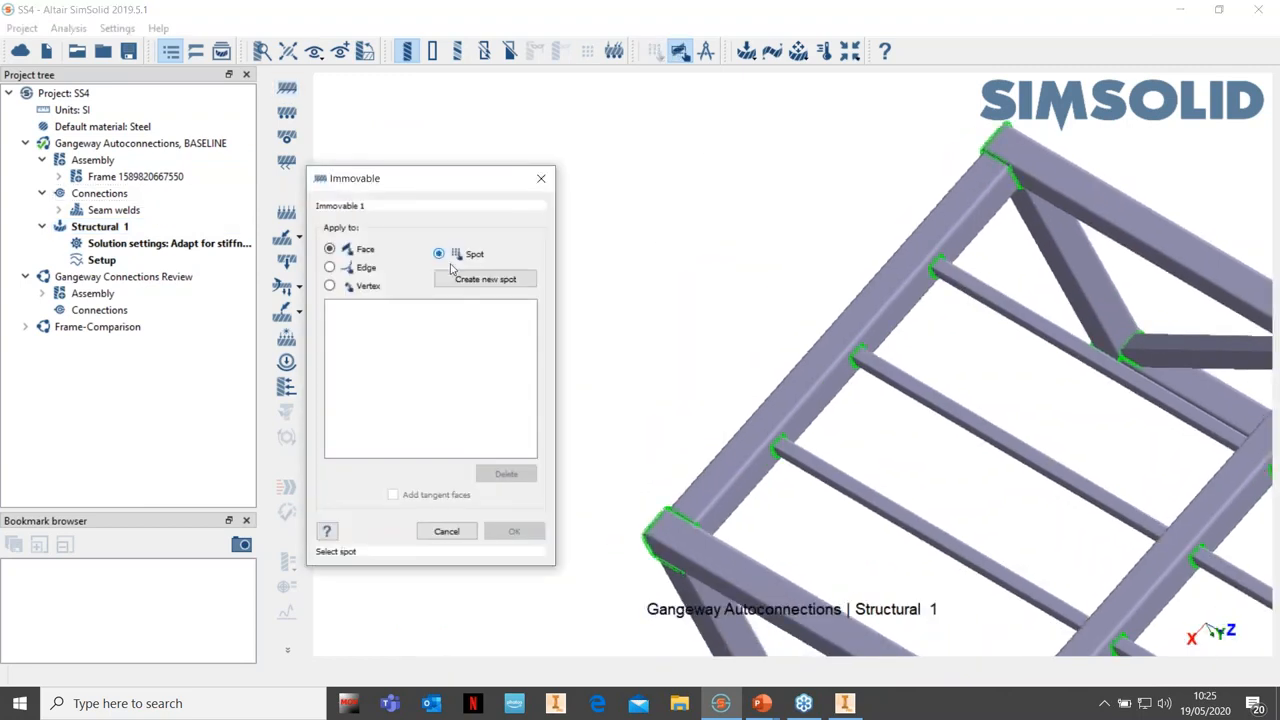
{"action": "left_click", "coordinate": [667, 530]}
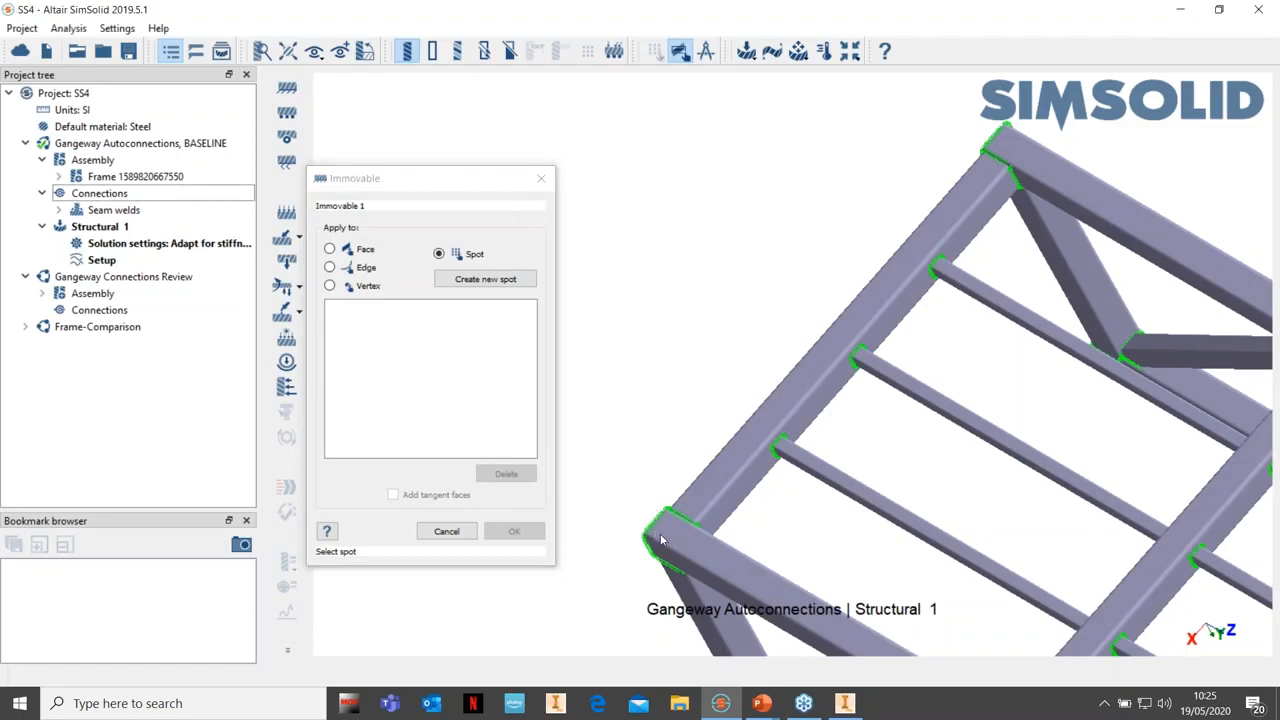
Start a new rectangular spot on the underside of the long 120x120x6.3 edge tube and size it 80 by 80 mm
{"action": "left_click", "coordinate": [488, 280]}
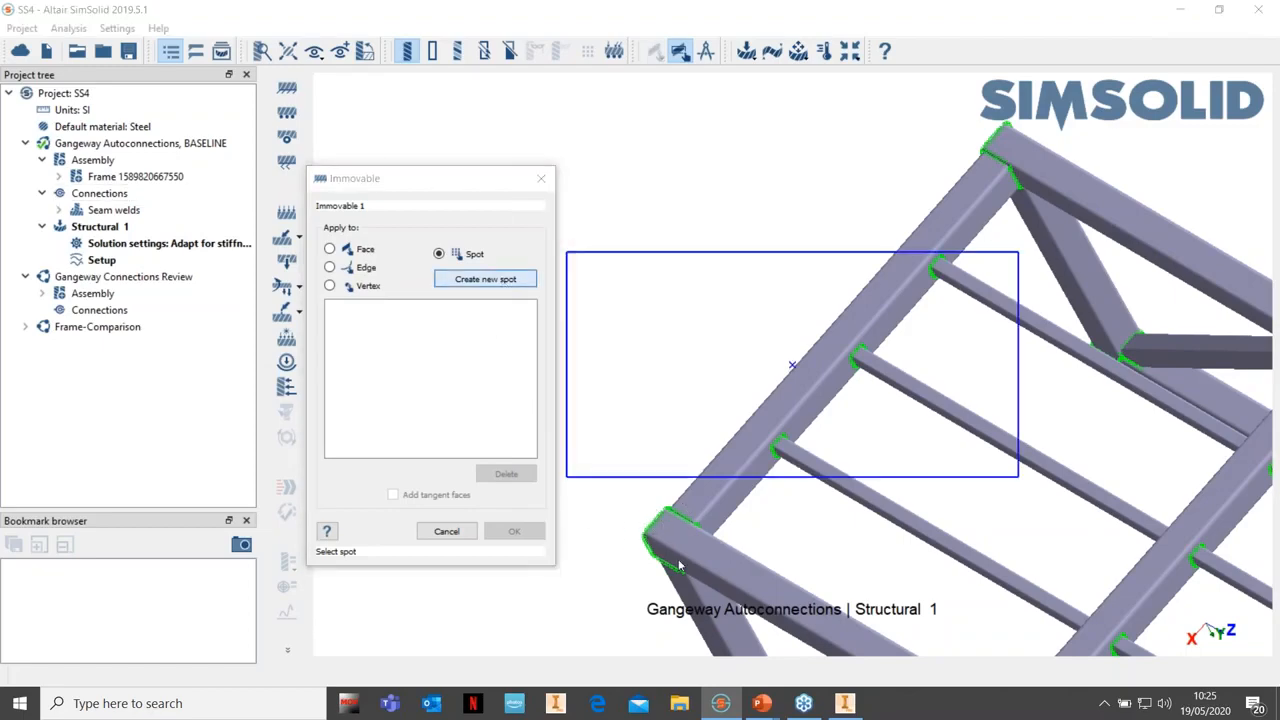
{"action": "left_click", "coordinate": [665, 540]}
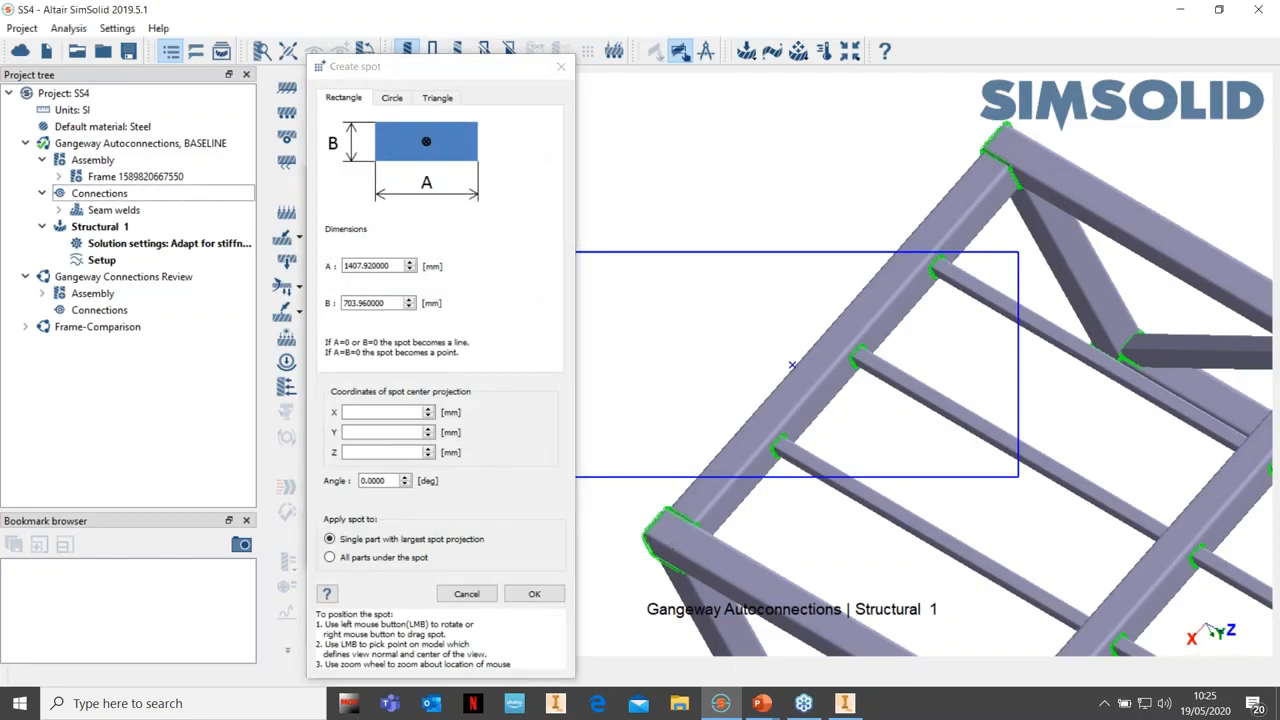
{"action": "right_click", "coordinate": [666, 530]}
{"action": "left_click", "coordinate": [885, 549]}
{"action": "right_click_drag", "start_coordinate": [707, 565], "coordinate": [868, 325]}
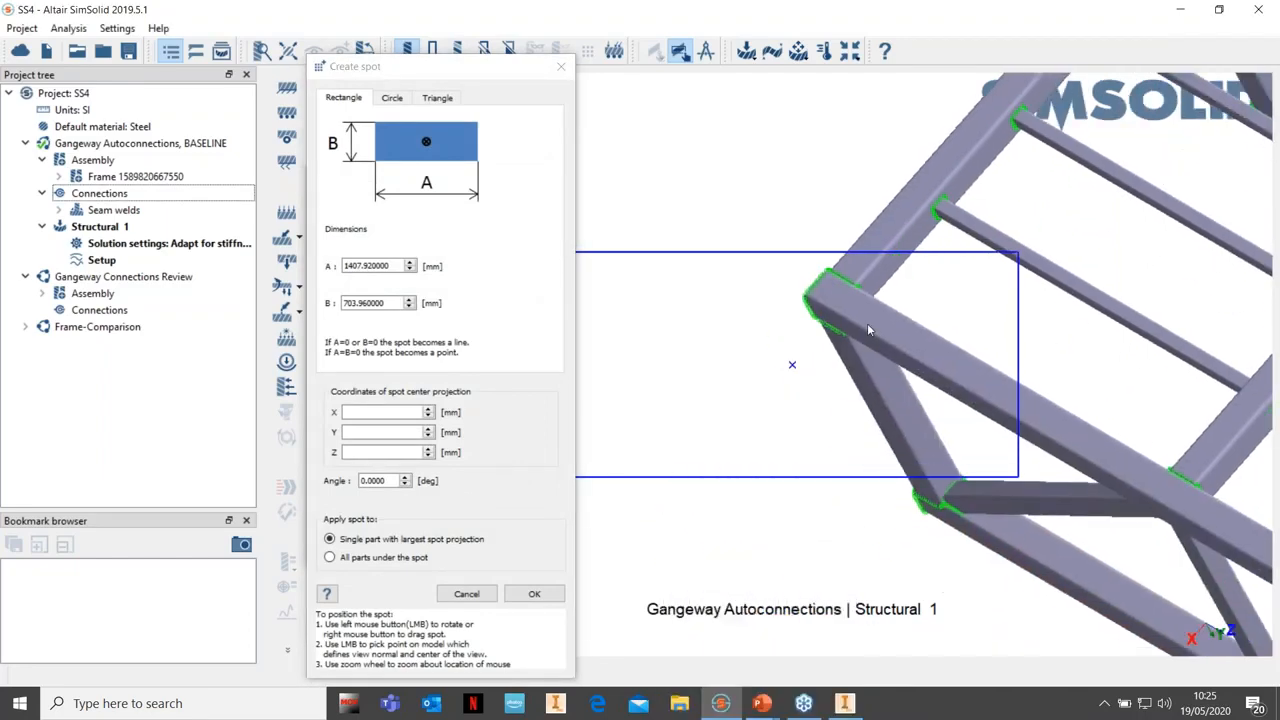
{"action": "left_click", "coordinate": [818, 300]}
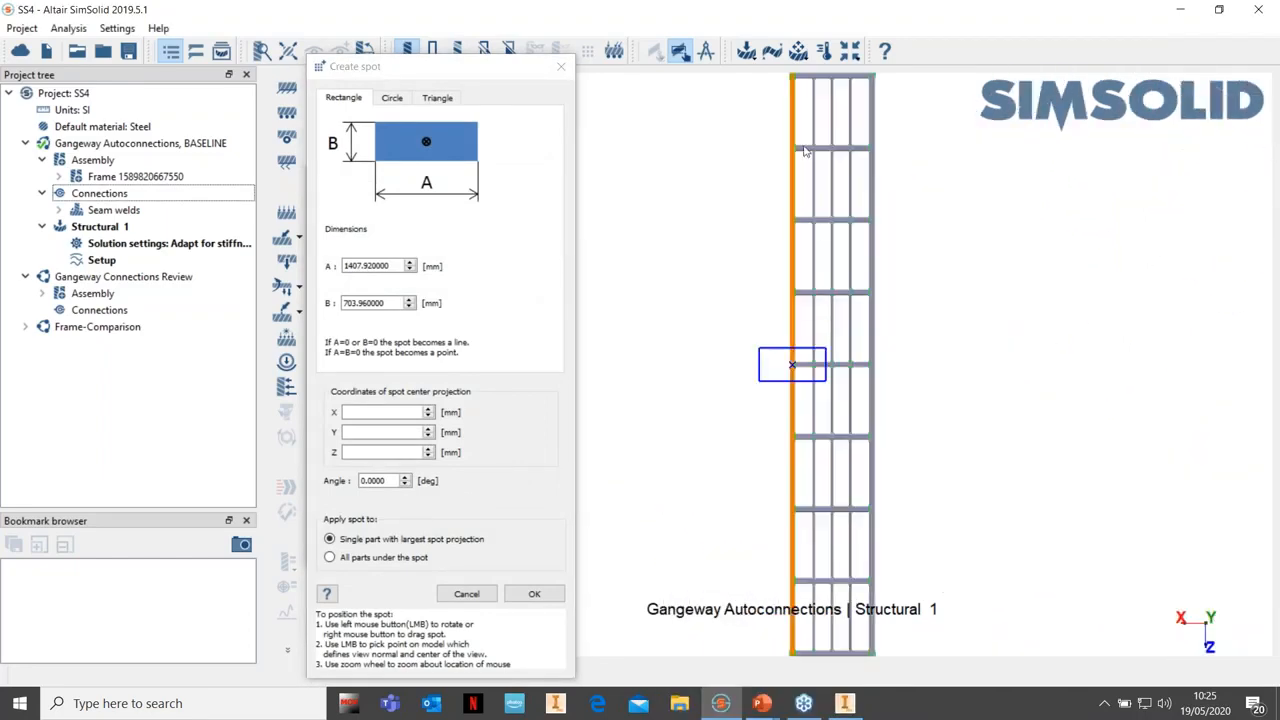
{"action": "scroll", "coordinate": [817, 193], "scroll_direction": "up", "scroll_amount": 3}
{"action": "left_click_drag", "start_coordinate": [398, 266], "coordinate": [298, 236]}
{"action": "type", "text": "80"}
{"action": "key", "text": "Tab"}
{"action": "type", "text": "8"}
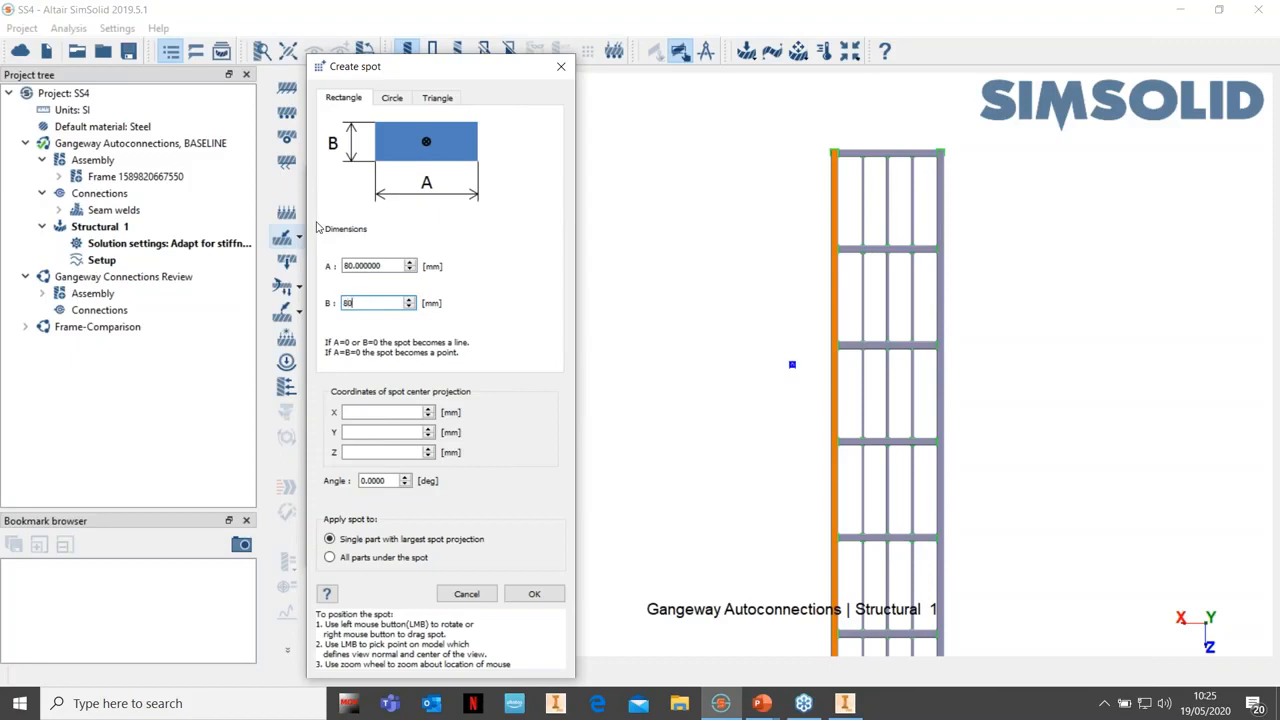
Position the 80 mm square spot on the end corner of the highlighted edge tube and create it
{"action": "scroll", "coordinate": [865, 220], "scroll_direction": "up", "scroll_amount": 2}
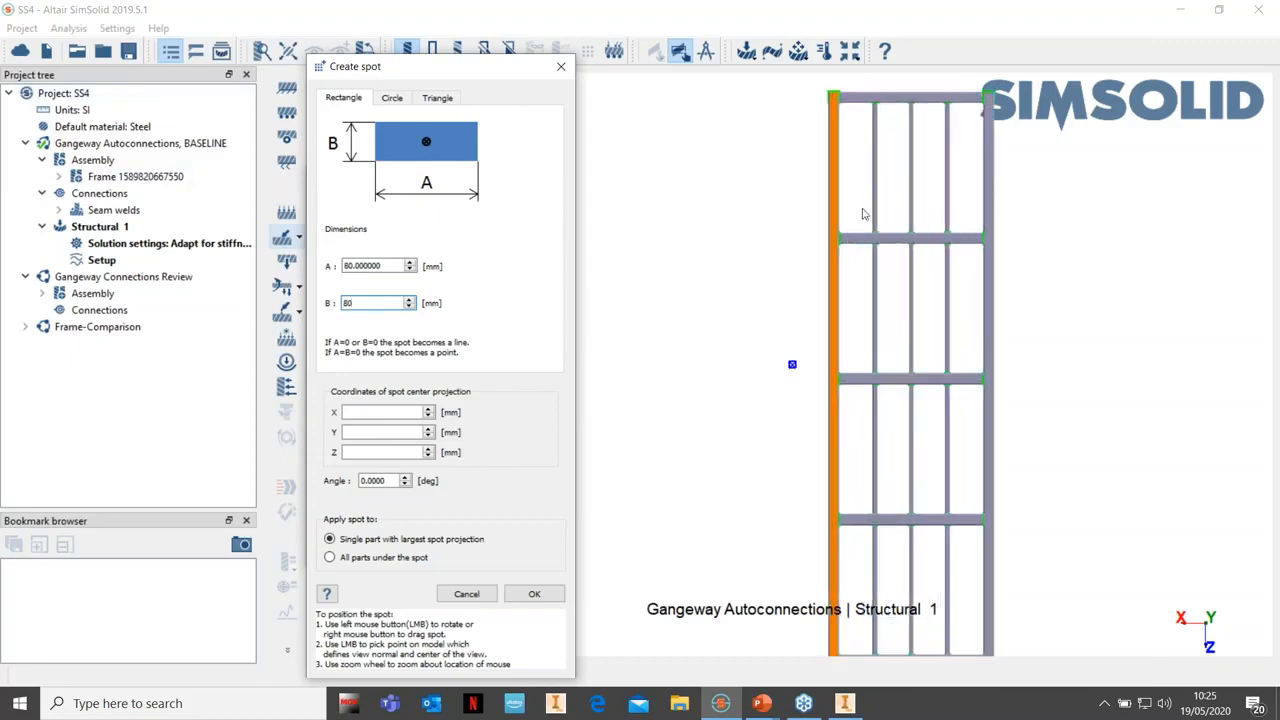
{"action": "right_click_drag", "start_coordinate": [926, 90], "coordinate": [857, 282]}
{"action": "scroll", "coordinate": [845, 355], "scroll_direction": "up", "scroll_amount": 1}
{"action": "right_click_drag", "start_coordinate": [776, 376], "coordinate": [867, 364]}
{"action": "scroll", "coordinate": [867, 364], "scroll_direction": "up", "scroll_amount": 4}
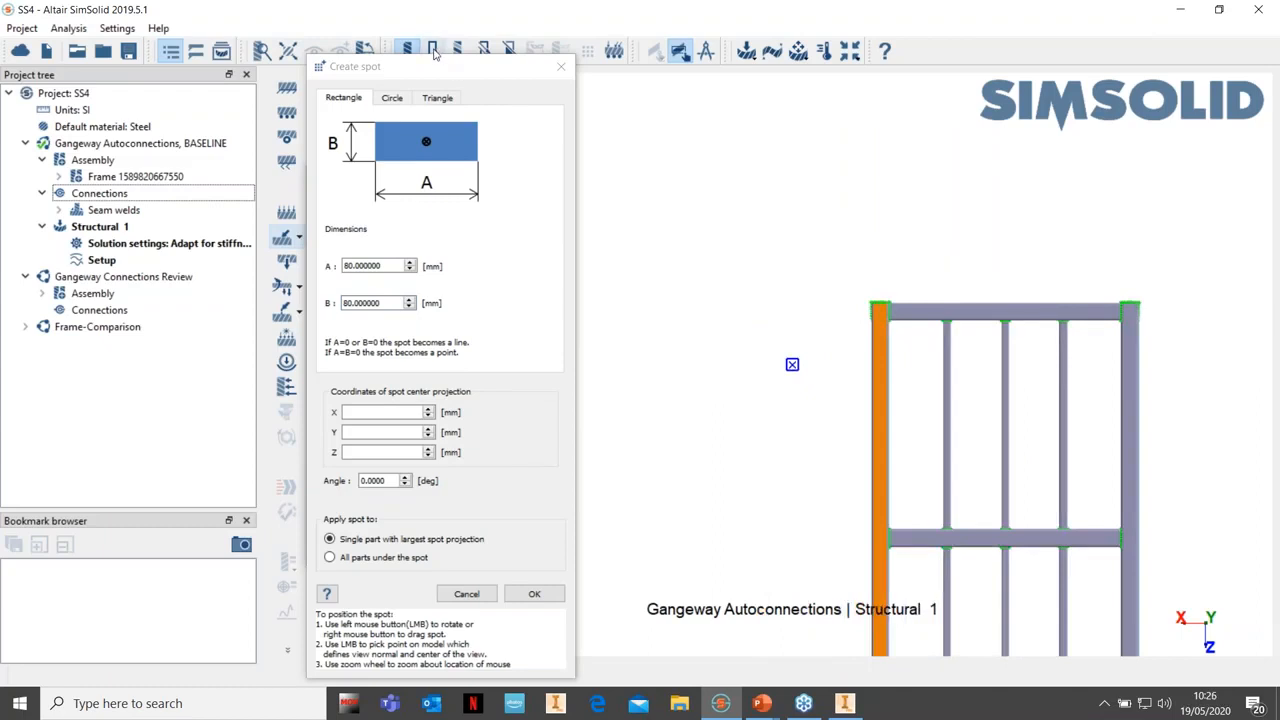
{"action": "right_click_drag", "start_coordinate": [935, 483], "coordinate": [661, 315]}
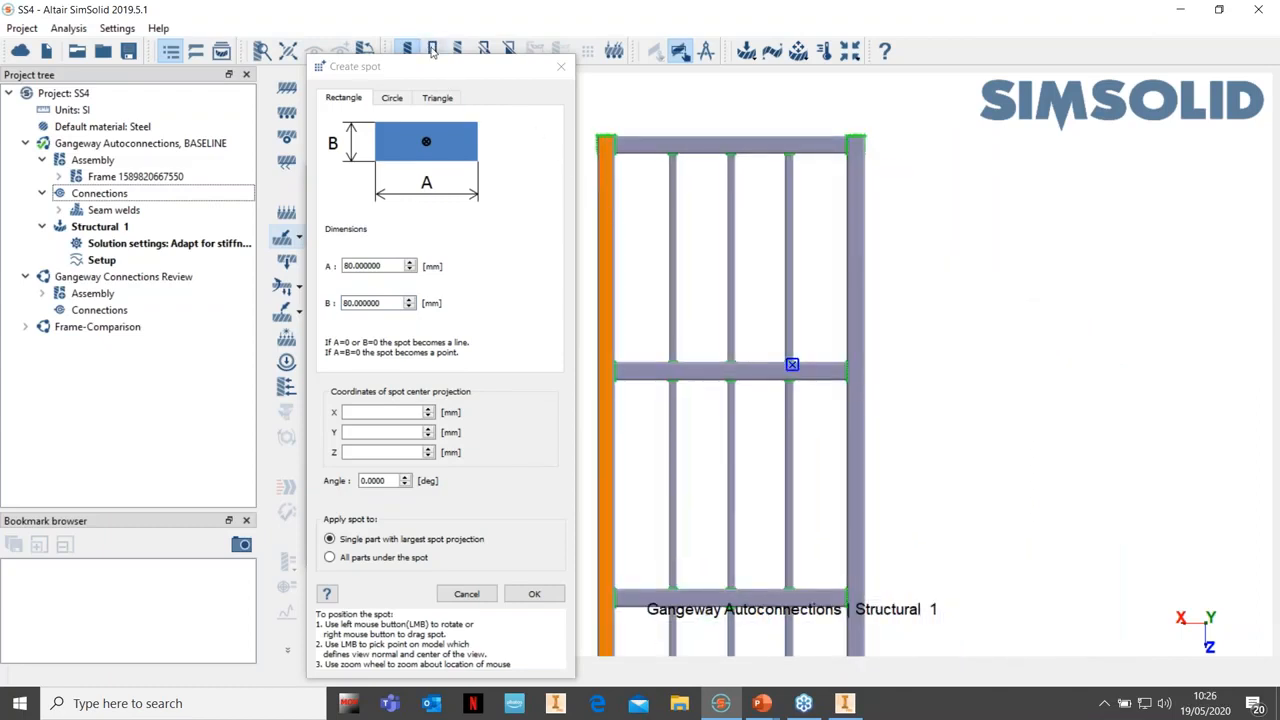
{"action": "mouse_move", "coordinate": [652, 232]}
{"action": "right_mouse_down"}
{"action": "mouse_move", "coordinate": [895, 366]}
{"action": "mouse_move", "coordinate": [909, 408]}
{"action": "right_mouse_up"}
{"action": "scroll", "coordinate": [935, 338], "scroll_direction": "up", "scroll_amount": 4}
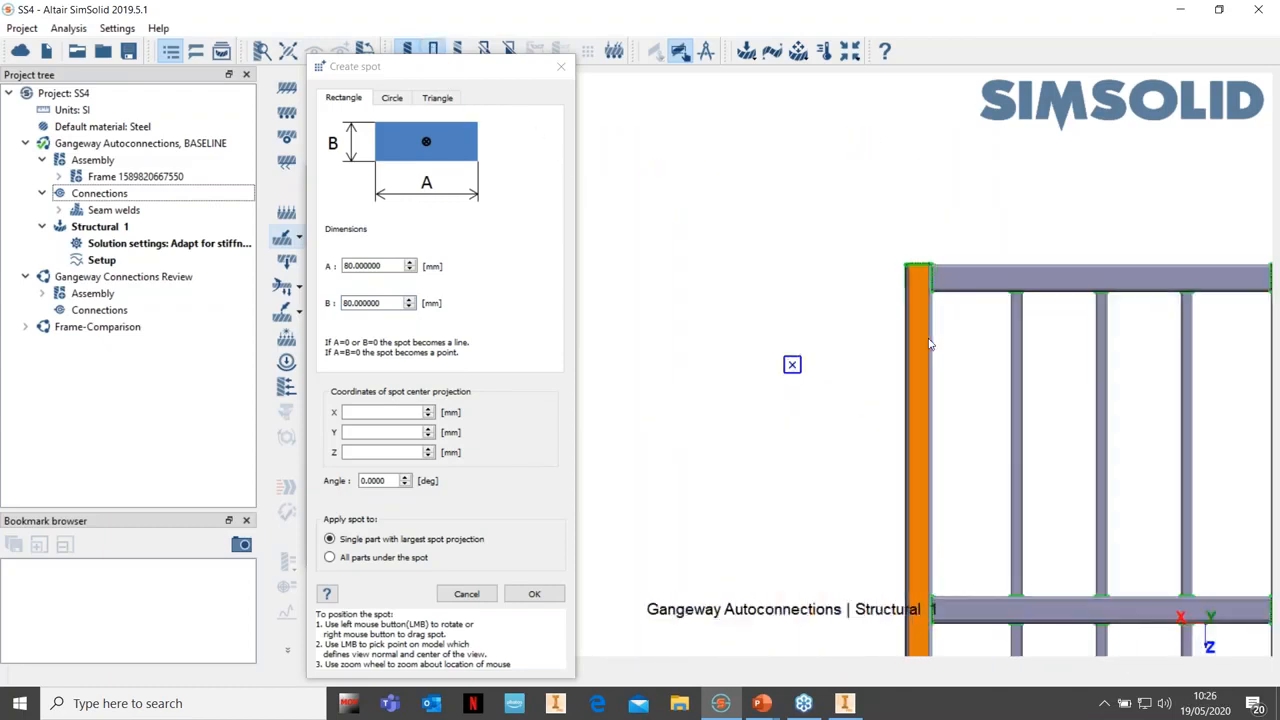
{"action": "right_click_drag", "start_coordinate": [989, 308], "coordinate": [869, 417]}
{"action": "scroll", "coordinate": [862, 413], "scroll_direction": "up", "scroll_amount": 4}
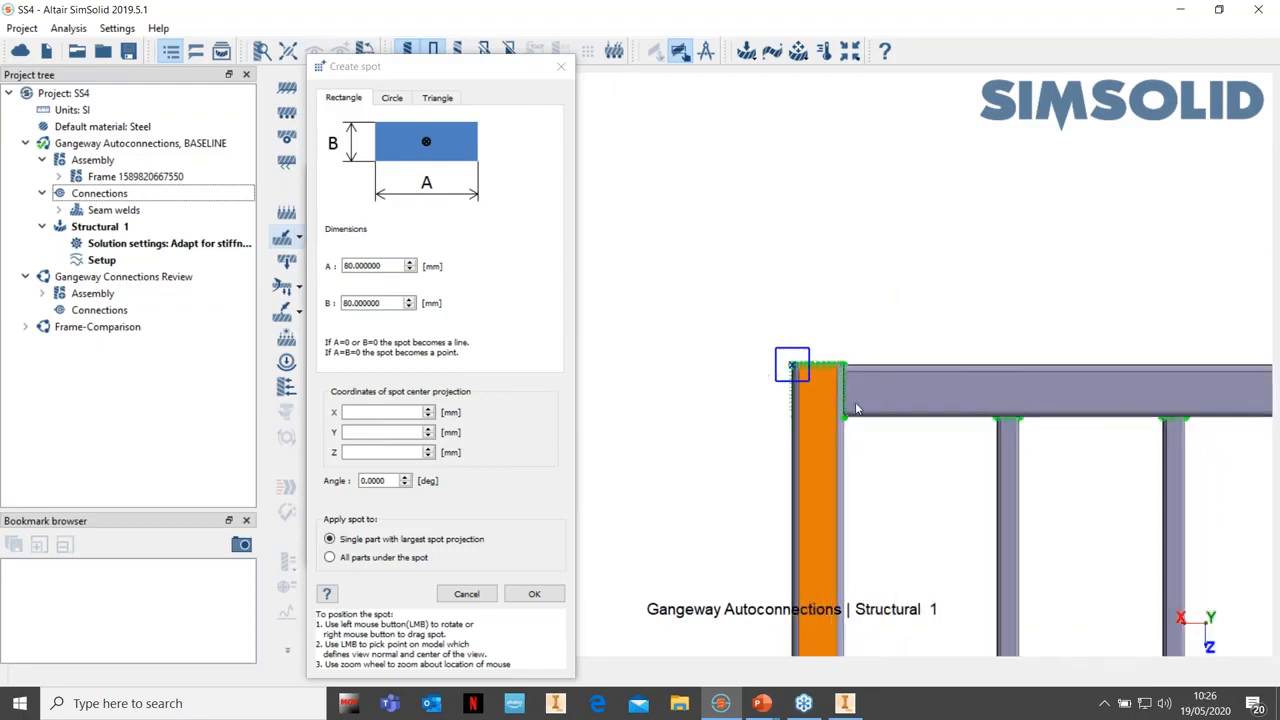
{"action": "mouse_move", "coordinate": [909, 477]}
{"action": "right_mouse_down"}
{"action": "mouse_move", "coordinate": [871, 391]}
{"action": "mouse_move", "coordinate": [933, 487]}
{"action": "mouse_move", "coordinate": [933, 465]}
{"action": "right_mouse_up"}
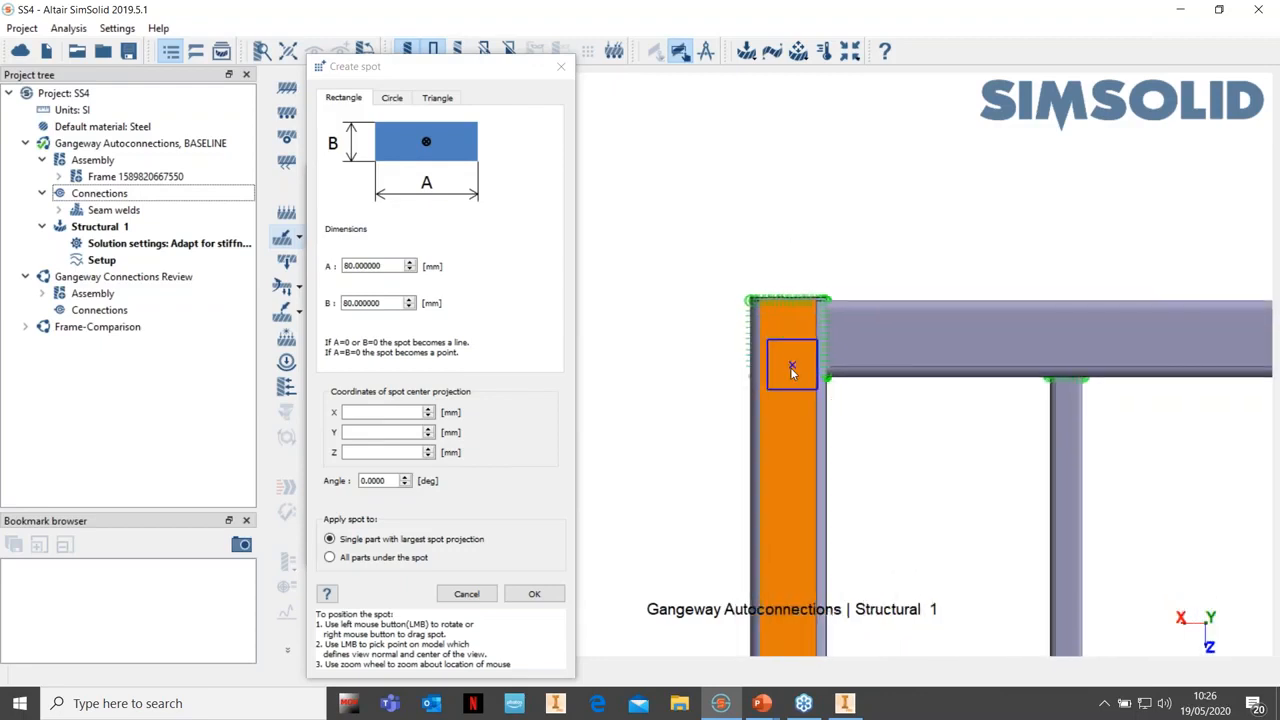
{"action": "right_click_drag", "start_coordinate": [796, 368], "coordinate": [788, 339]}
{"action": "left_click", "coordinate": [524, 594]}
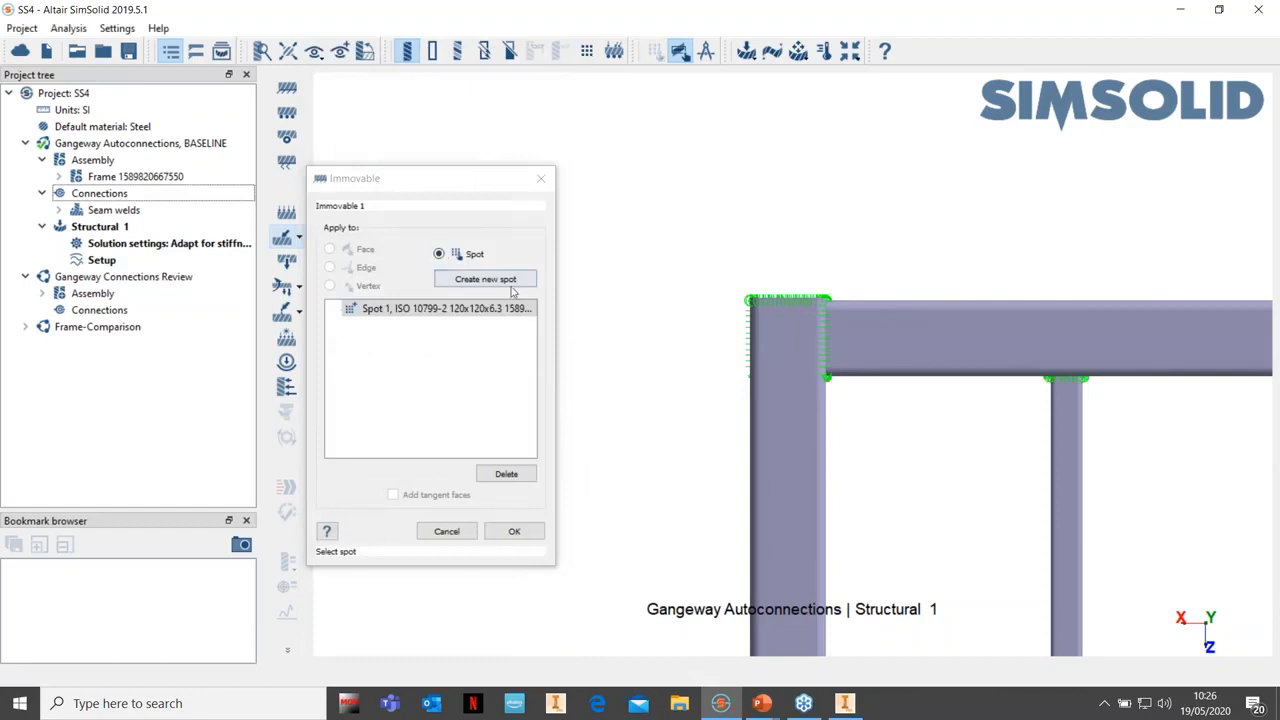
Create a second 80 mm square spot on the opposite corner of the same frame end and apply the immovable constraint to both spots
{"action": "left_click", "coordinate": [502, 281]}
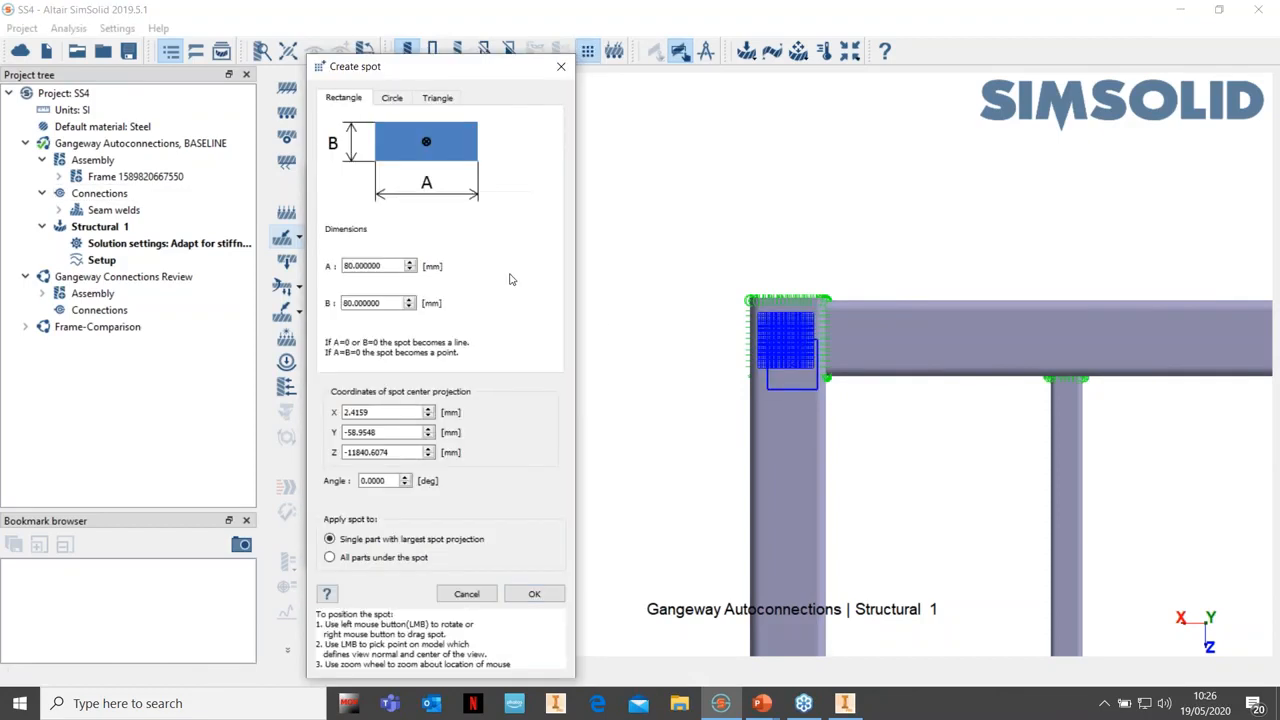
{"action": "right_click_drag", "start_coordinate": [989, 501], "coordinate": [445, 518]}
{"action": "right_click_drag", "start_coordinate": [966, 502], "coordinate": [523, 520]}
{"action": "right_click_drag", "start_coordinate": [648, 502], "coordinate": [600, 500]}
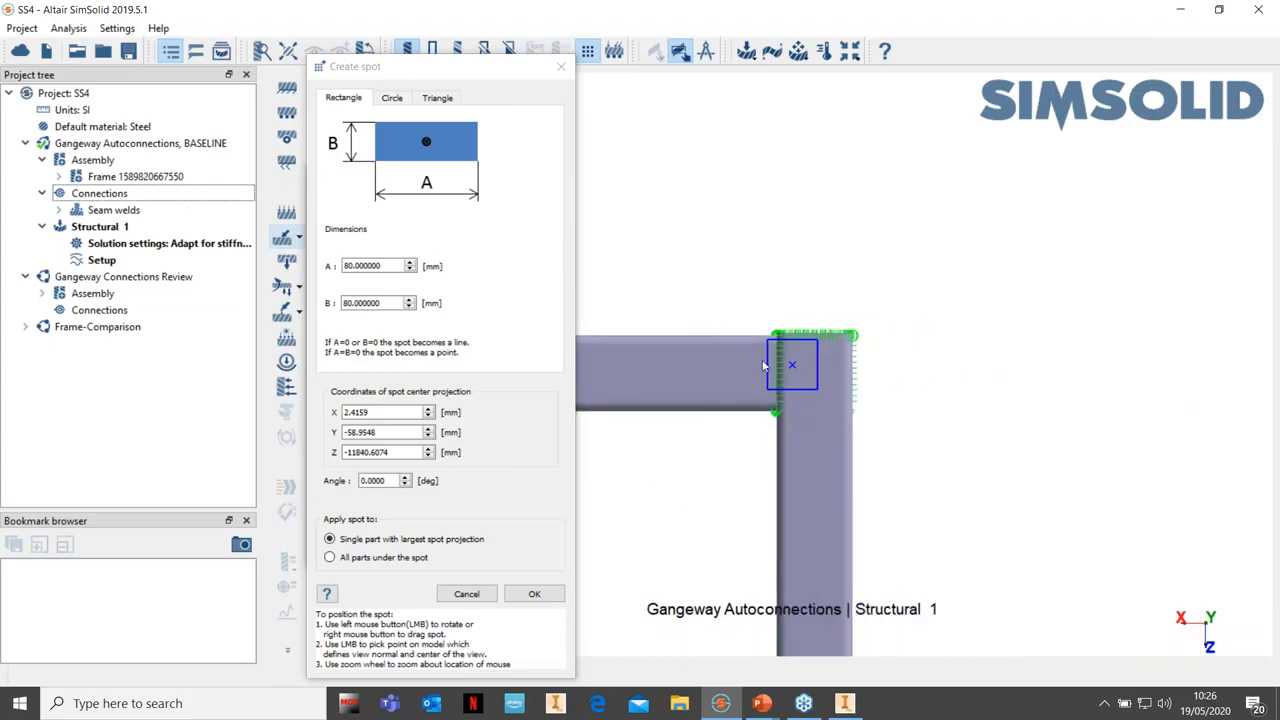
{"action": "scroll", "coordinate": [798, 373], "scroll_direction": "up", "scroll_amount": 2}
{"action": "right_click_drag", "start_coordinate": [794, 360], "coordinate": [816, 368]}
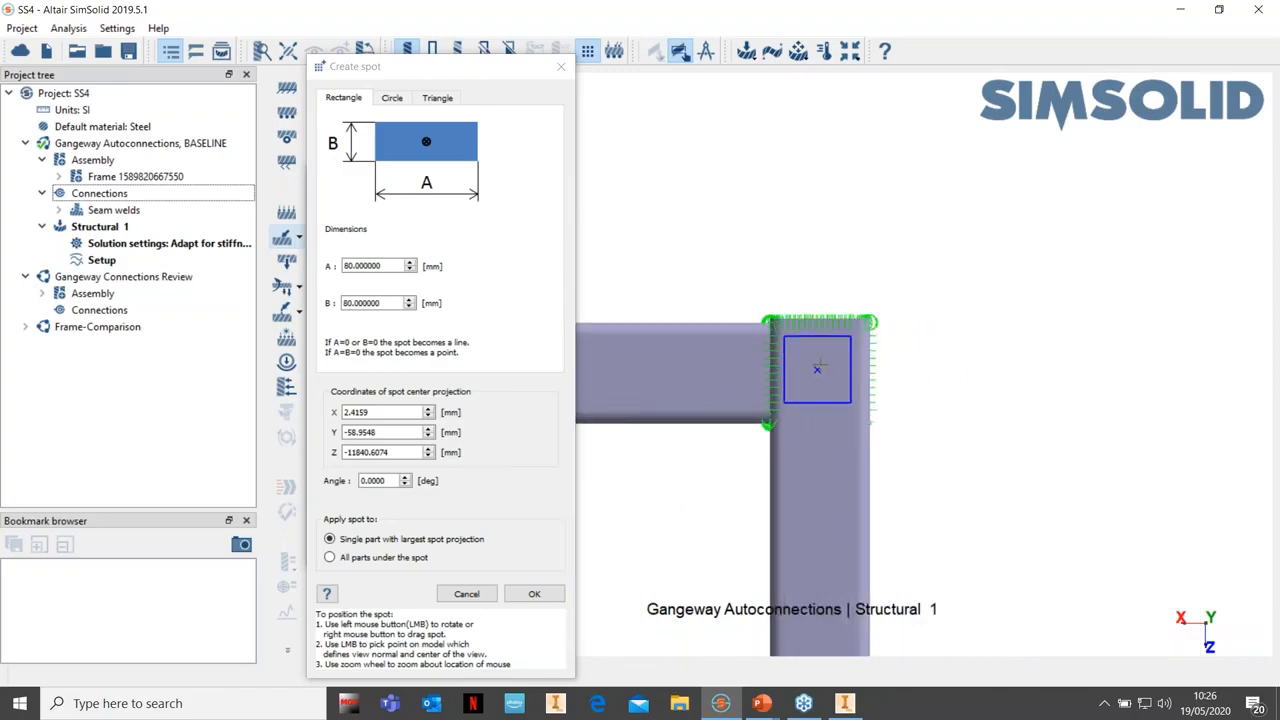
{"action": "left_click", "coordinate": [547, 595]}
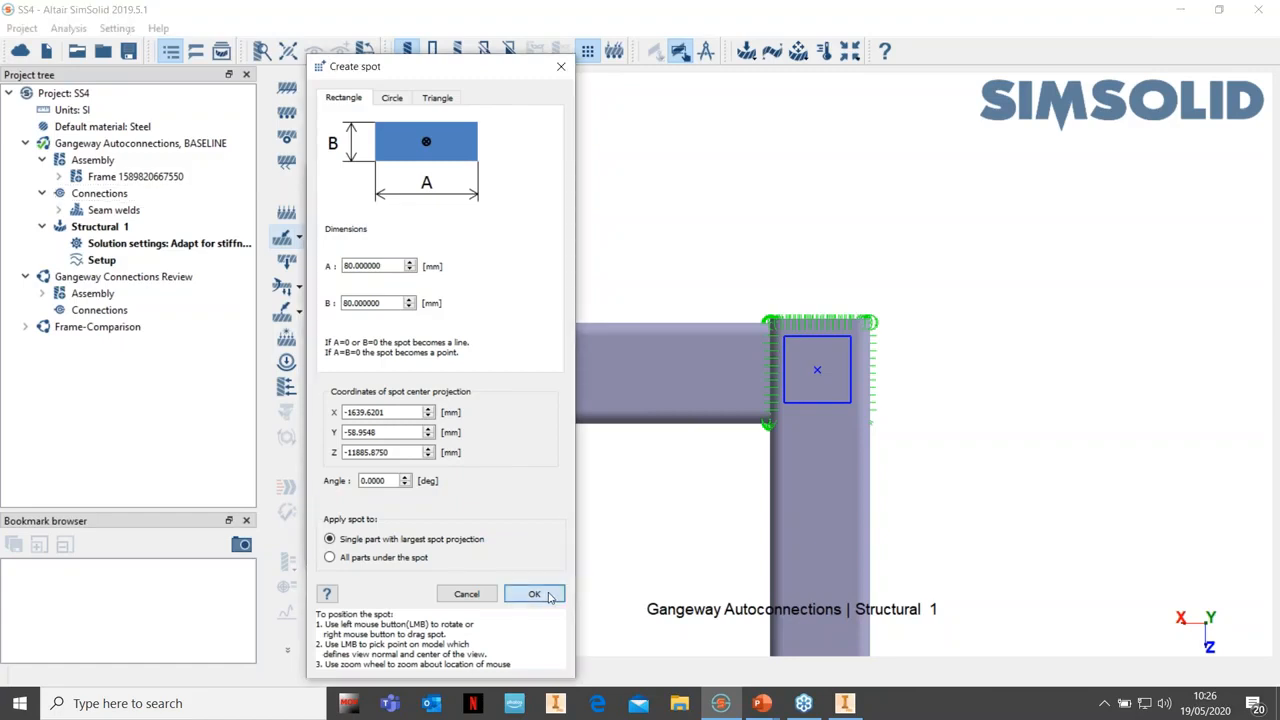
{"action": "left_click", "coordinate": [546, 595]}
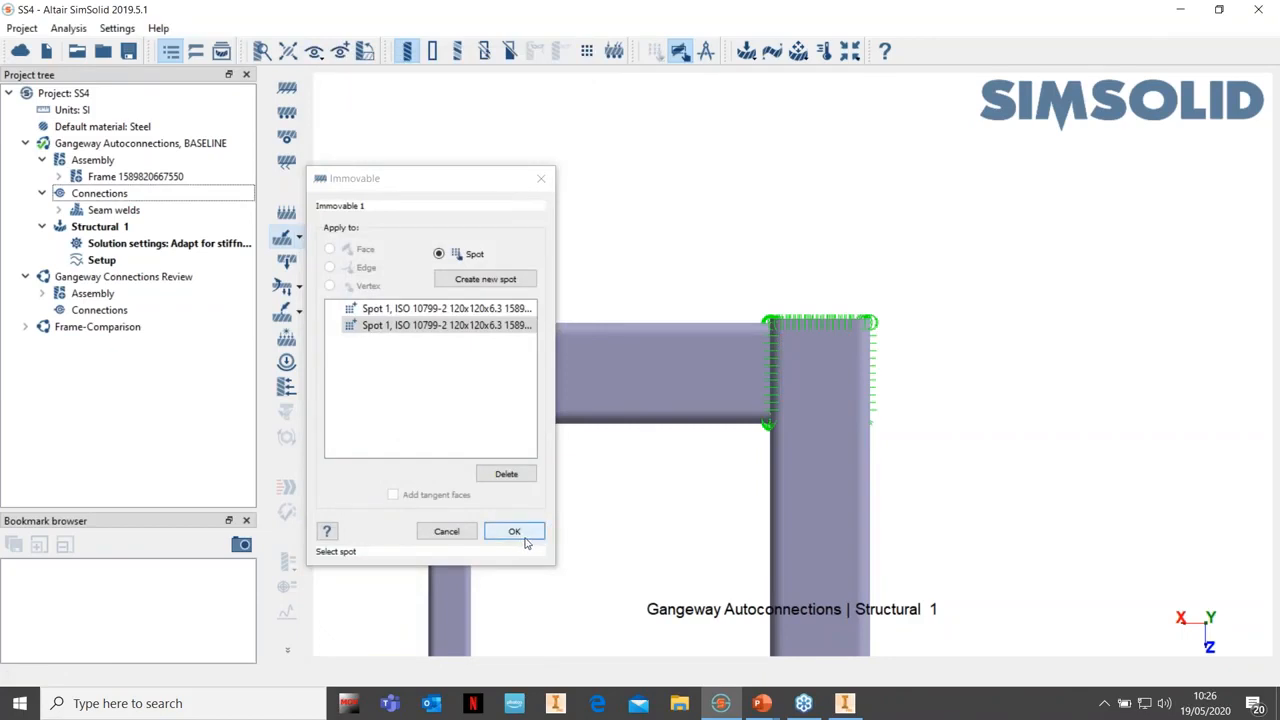
{"action": "left_click", "coordinate": [514, 531]}
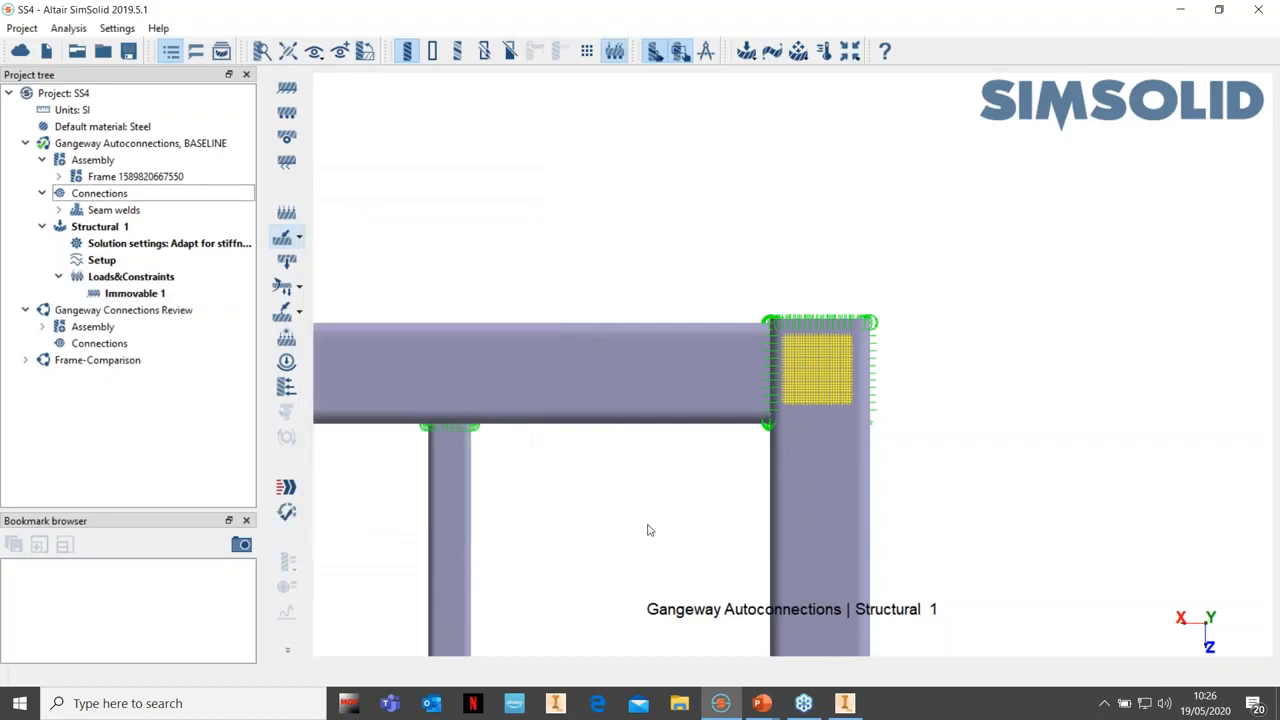
Apply a slider constraint to the underside face of the 120x120x6.3 cross tube at the other end of the frame
{"action": "scroll", "coordinate": [645, 529], "scroll_direction": "down", "scroll_amount": 3}
{"action": "scroll", "coordinate": [638, 531], "scroll_direction": "down", "scroll_amount": 2}
{"action": "middle_click_drag", "start_coordinate": [550, 527], "coordinate": [702, 352]}
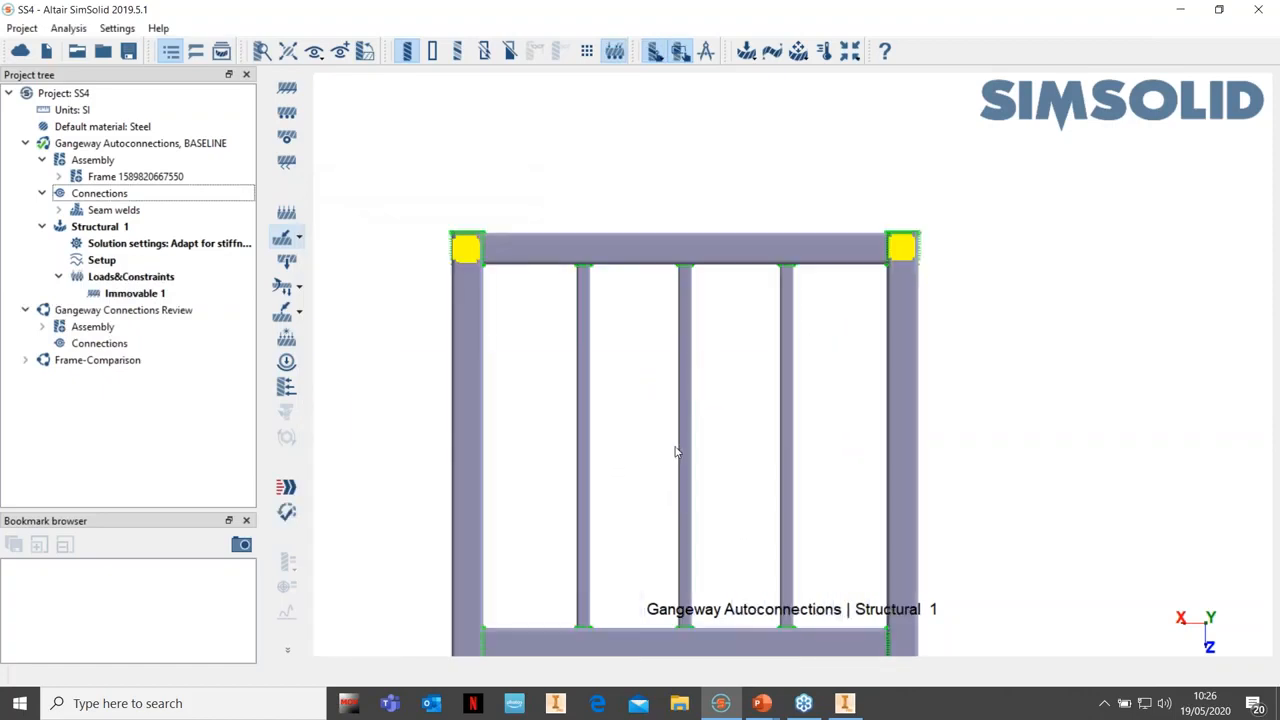
{"action": "scroll", "coordinate": [678, 490], "scroll_direction": "down", "scroll_amount": 1}
{"action": "middle_click_drag", "start_coordinate": [674, 528], "coordinate": [713, 251]}
{"action": "scroll", "coordinate": [720, 480], "scroll_direction": "down", "scroll_amount": 8}
{"action": "middle_click_drag", "start_coordinate": [740, 514], "coordinate": [732, 242]}
{"action": "middle_click_drag", "start_coordinate": [786, 468], "coordinate": [784, 250]}
{"action": "middle_click_drag", "start_coordinate": [756, 492], "coordinate": [730, 255]}
{"action": "middle_click_drag", "start_coordinate": [737, 415], "coordinate": [710, 232]}
{"action": "middle_click_drag", "start_coordinate": [702, 512], "coordinate": [708, 364]}
{"action": "mouse_move", "coordinate": [717, 440]}
{"action": "middle_mouse_down"}
{"action": "mouse_move", "coordinate": [726, 409]}
{"action": "mouse_move", "coordinate": [743, 420]}
{"action": "mouse_move", "coordinate": [737, 449]}
{"action": "middle_mouse_up"}
{"action": "scroll", "coordinate": [745, 491], "scroll_direction": "up", "scroll_amount": 5}
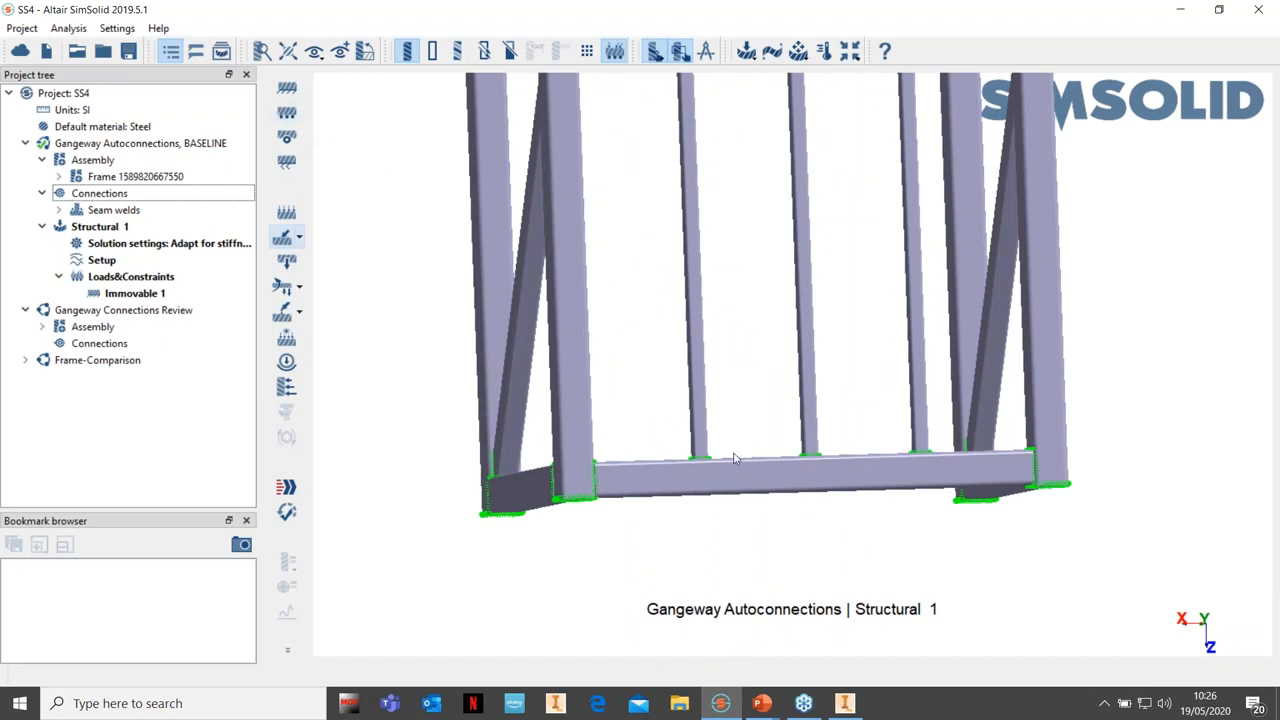
{"action": "left_click", "coordinate": [288, 114]}
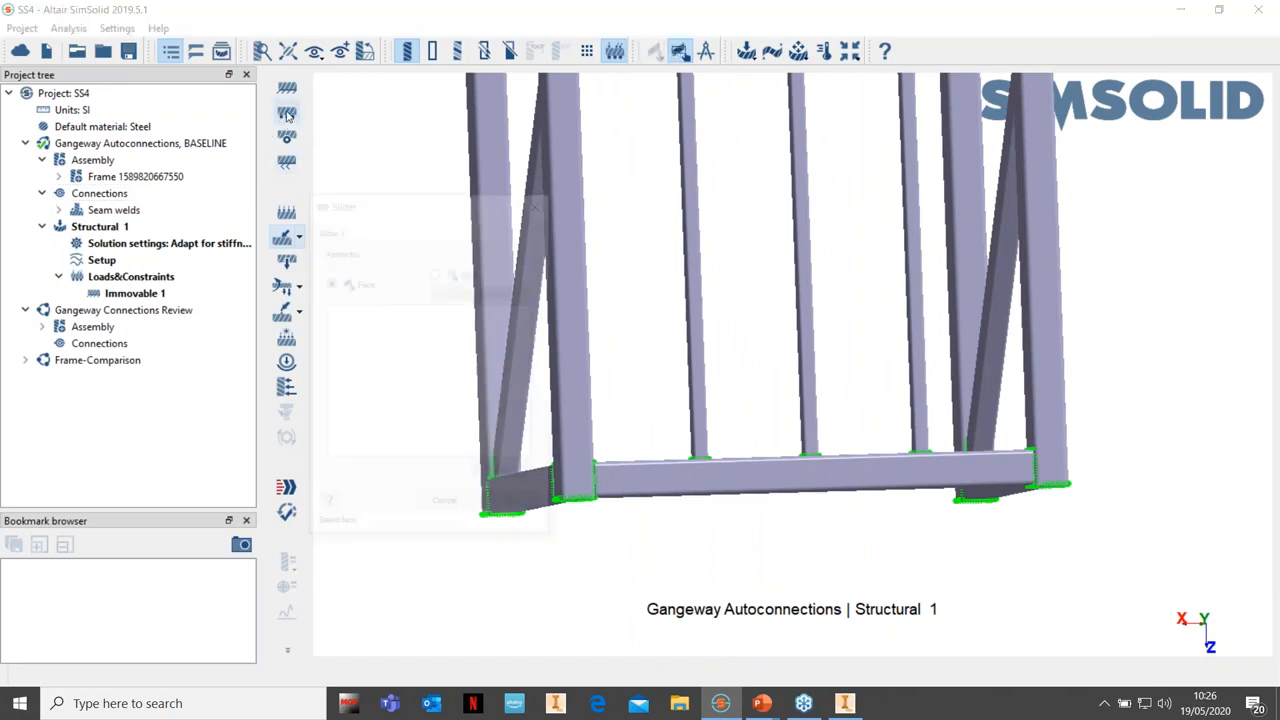
{"action": "left_click", "coordinate": [750, 475]}
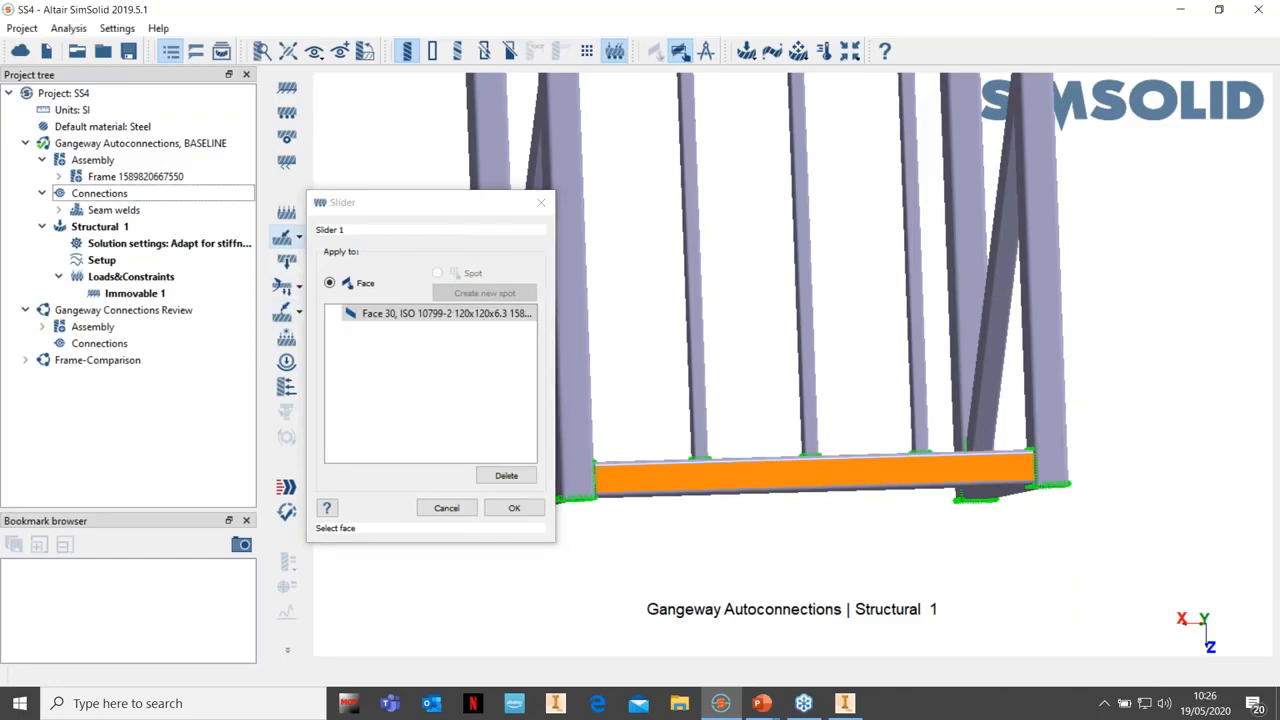
{"action": "left_click", "coordinate": [512, 508]}
Add a gravity load with direction vector 0, -1, 0 and an amplification factor of 1
{"action": "scroll", "coordinate": [716, 516], "scroll_direction": "down", "scroll_amount": 10}
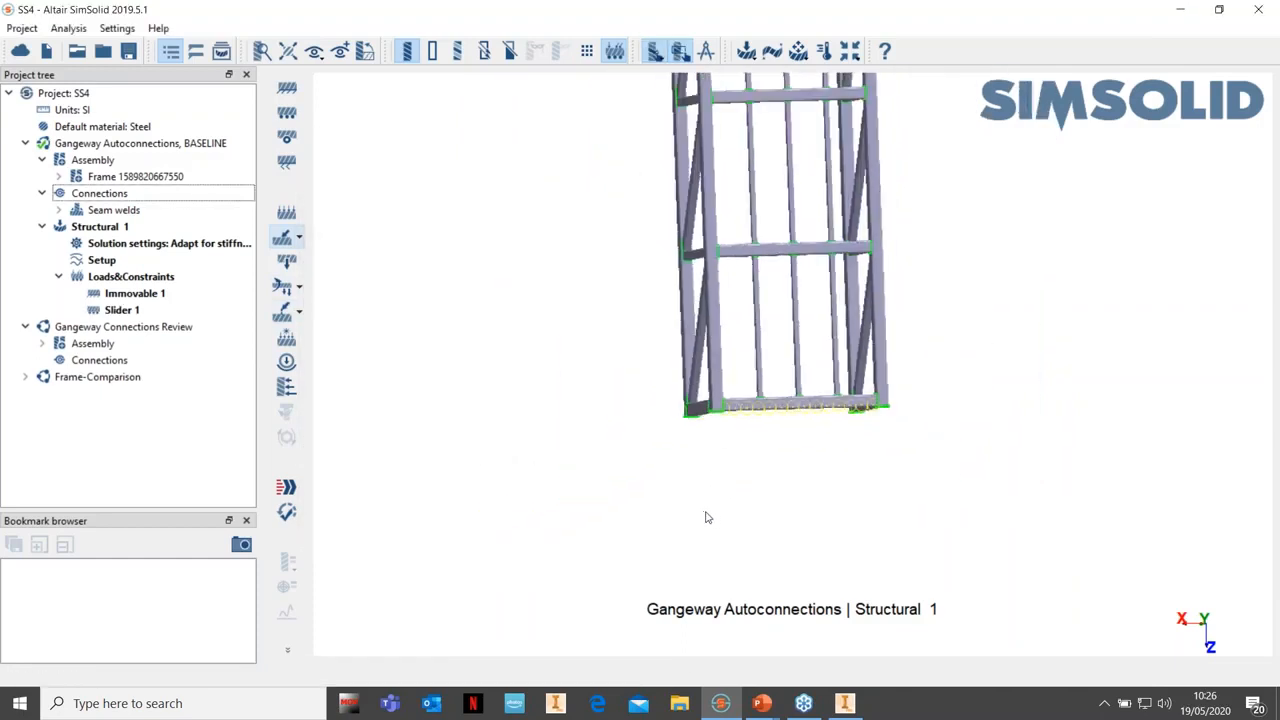
{"action": "middle_click_drag", "start_coordinate": [770, 305], "coordinate": [648, 560]}
{"action": "right_click_drag", "start_coordinate": [748, 525], "coordinate": [852, 346]}
{"action": "middle_click_drag", "start_coordinate": [852, 346], "coordinate": [690, 415]}
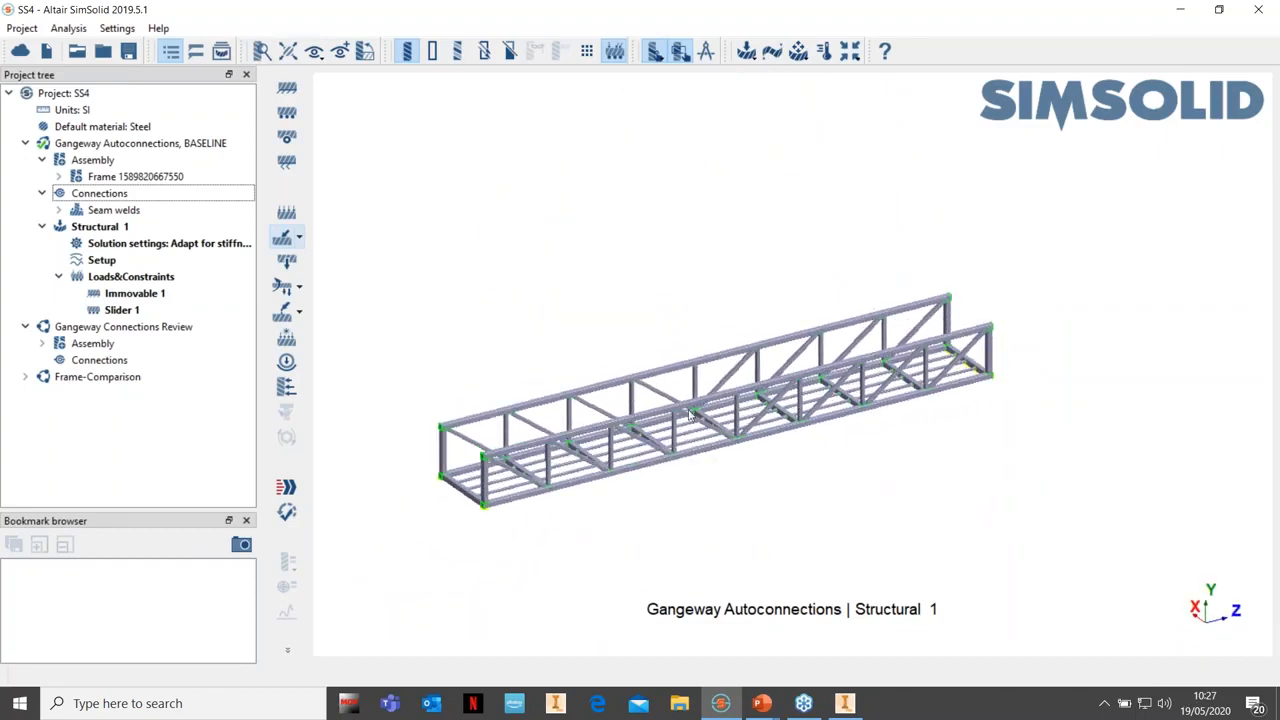
{"action": "left_click", "coordinate": [299, 240]}
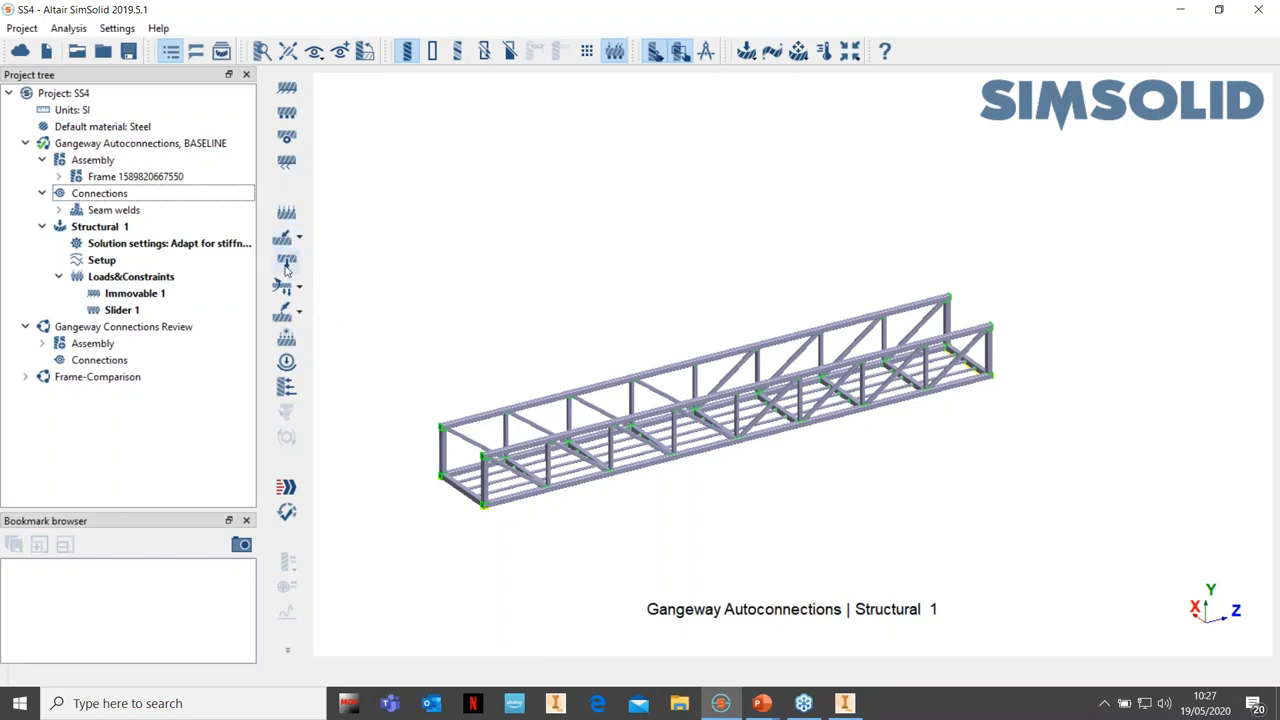
{"action": "left_click", "coordinate": [287, 262]}
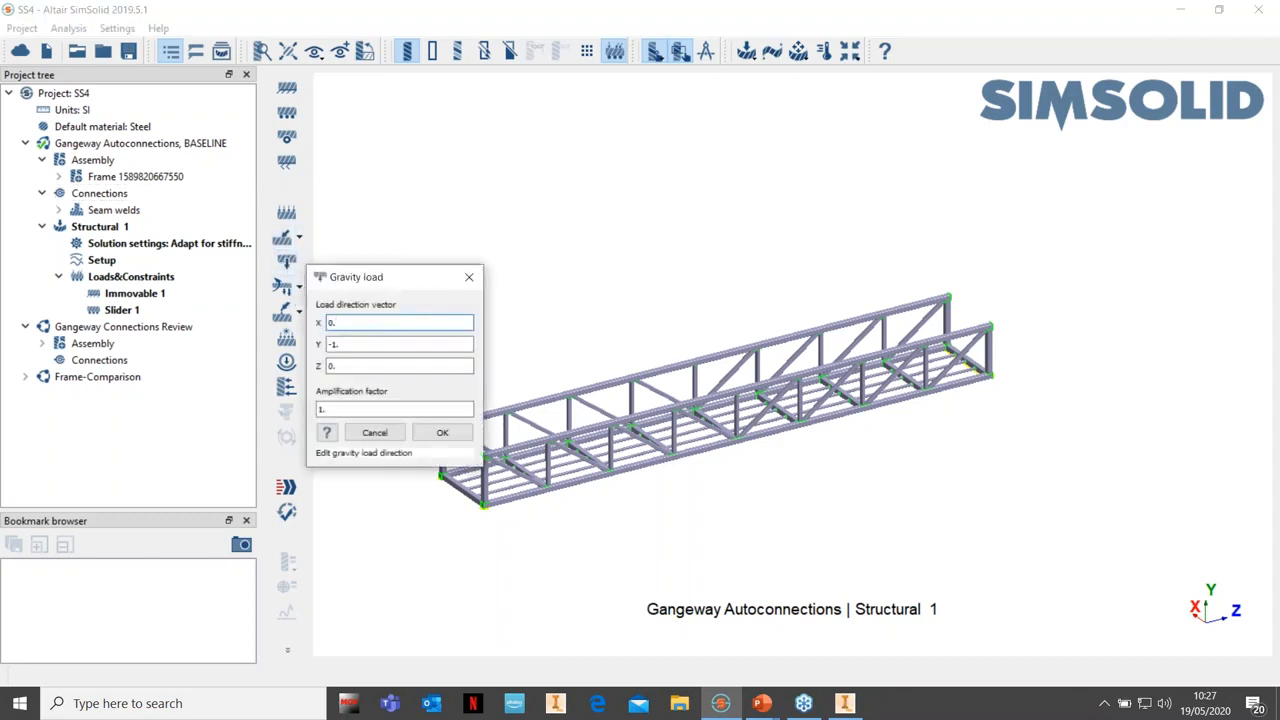
{"action": "left_click", "coordinate": [442, 432]}
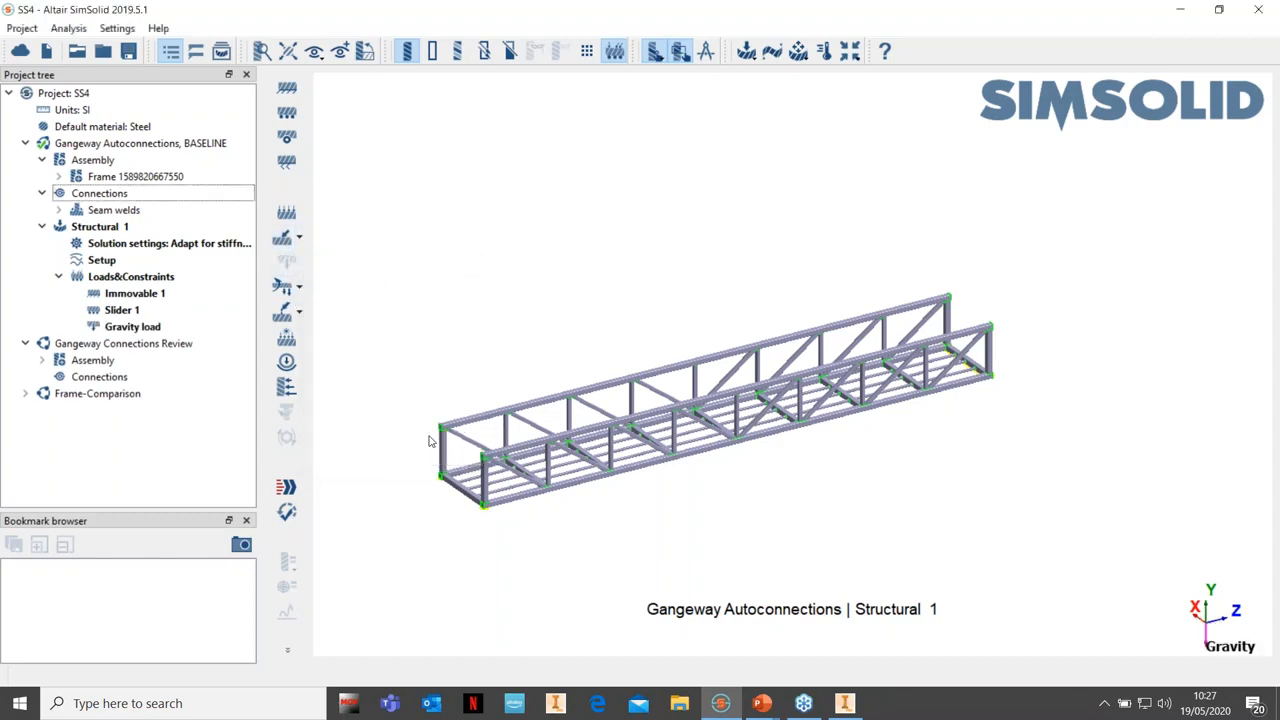
Solve the structural analysis and plot the displacement magnitude on the gangway frame
{"action": "left_click", "coordinate": [286, 488]}
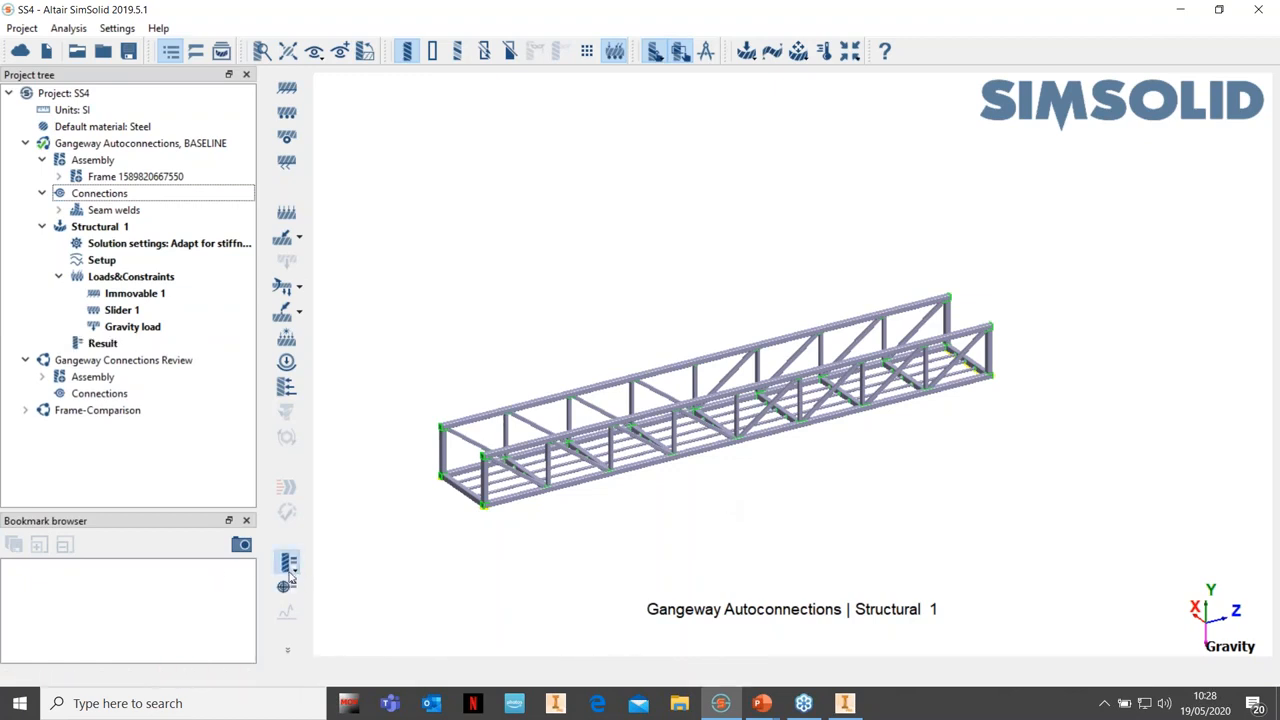
{"action": "left_click", "coordinate": [289, 568]}
{"action": "left_click", "coordinate": [366, 493]}
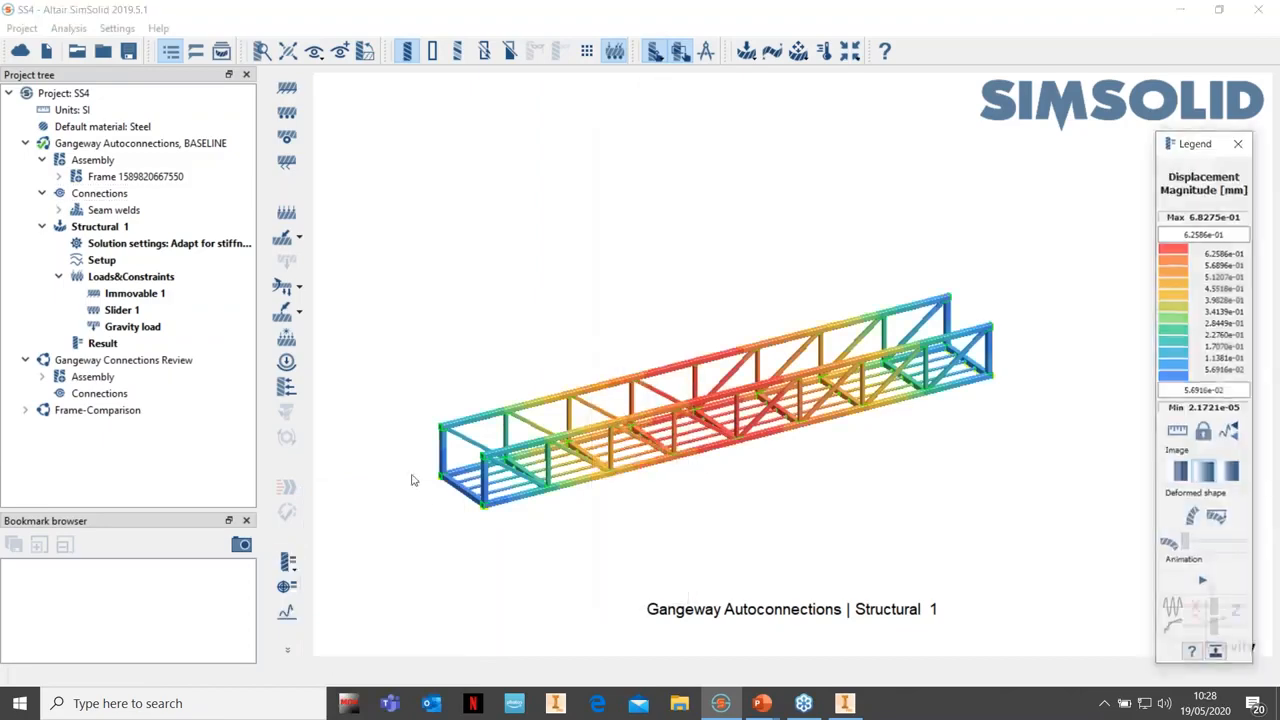
Show the deformed shape in side view and animate it, examining the movement at the slider end of the frame
{"action": "left_click_drag", "start_coordinate": [688, 516], "coordinate": [774, 354]}
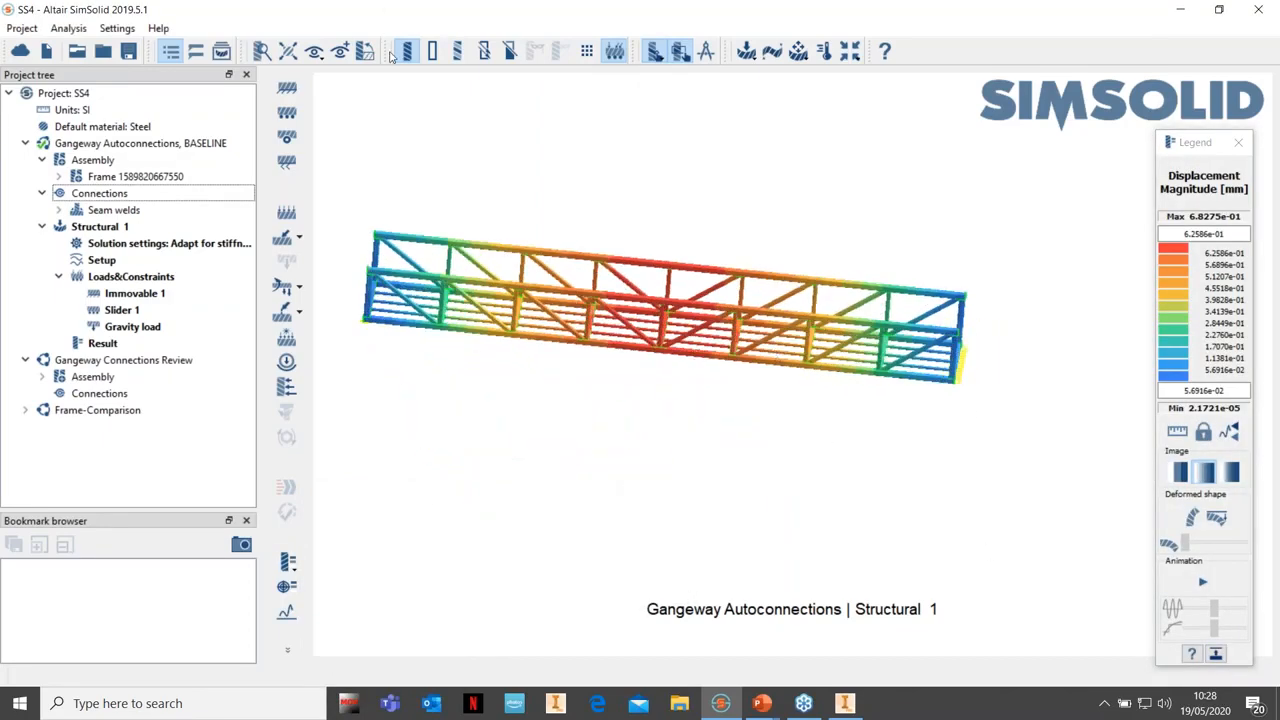
{"action": "left_click", "coordinate": [316, 52]}
{"action": "left_click", "coordinate": [352, 108]}
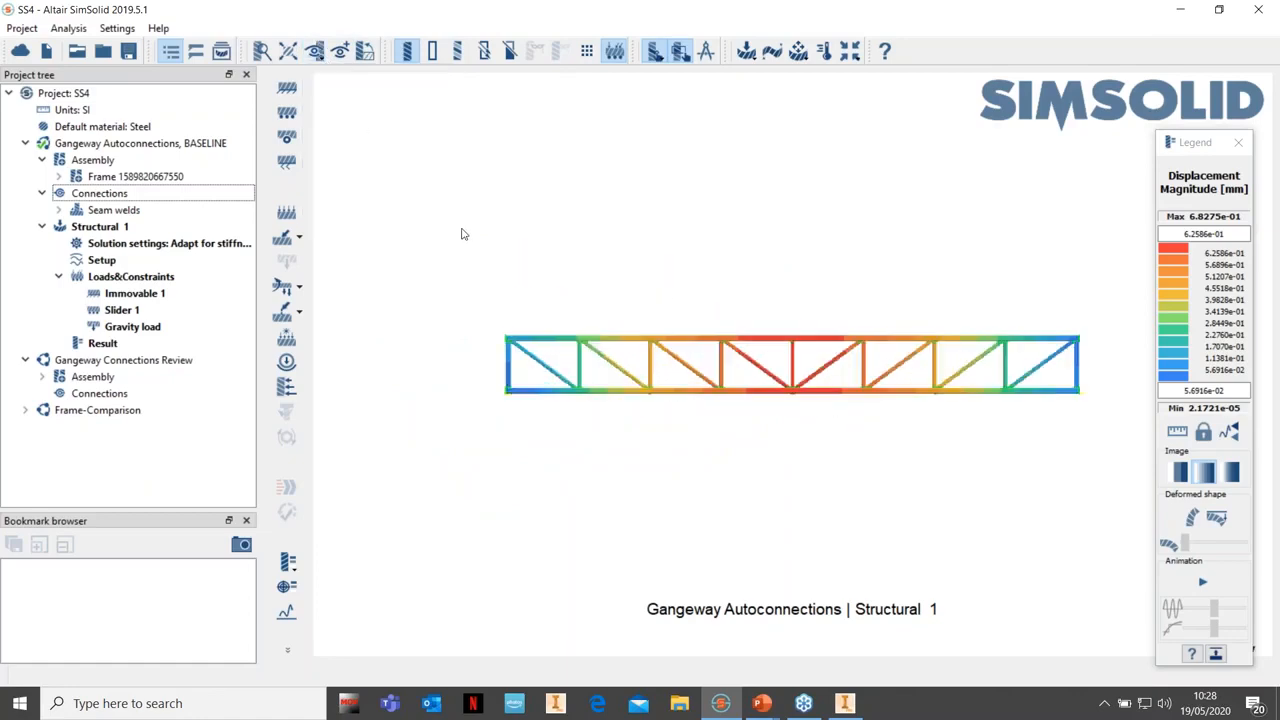
{"action": "left_click", "coordinate": [1189, 522]}
{"action": "left_click_drag", "start_coordinate": [946, 489], "coordinate": [1010, 531]}
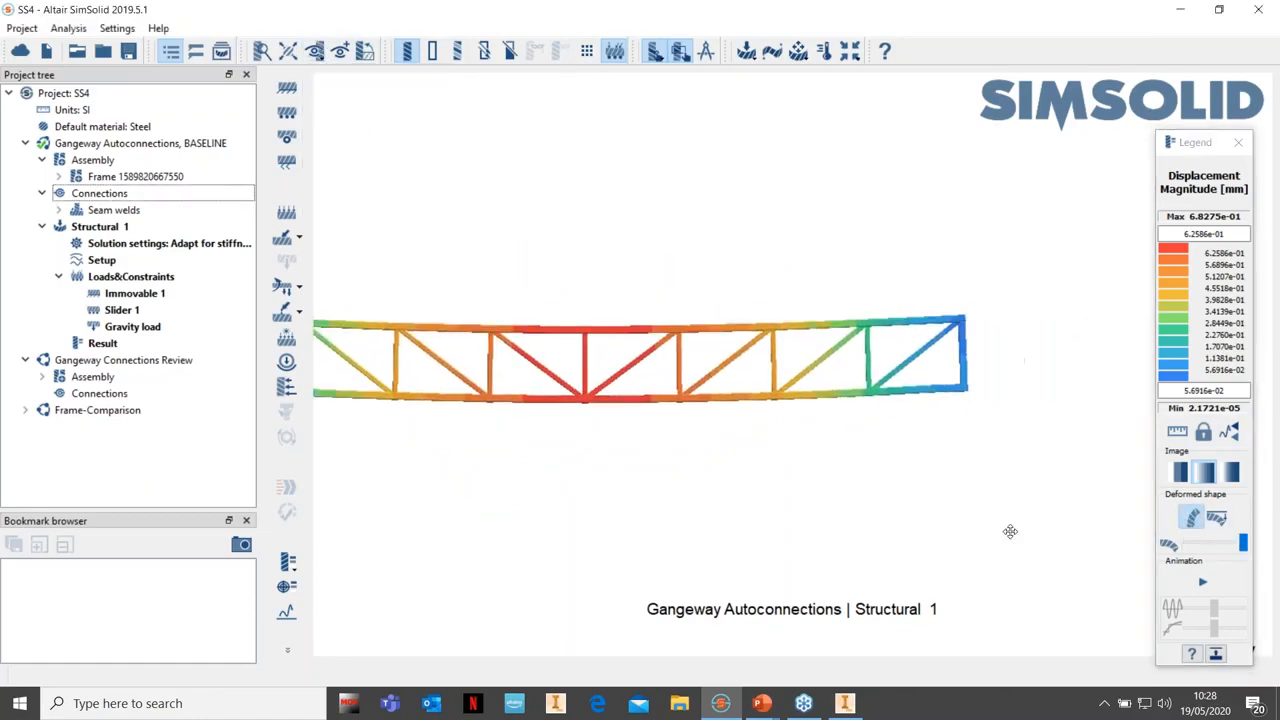
{"action": "left_click", "coordinate": [1203, 581]}
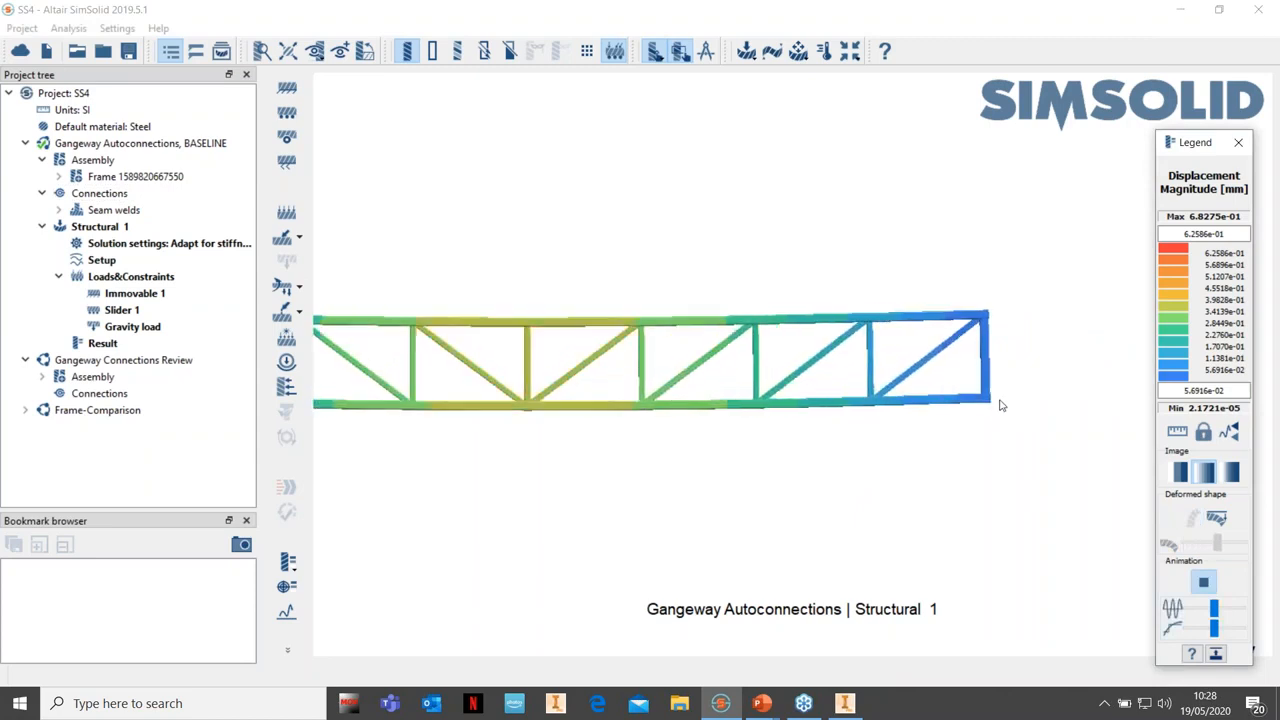
{"action": "scroll", "coordinate": [1043, 420], "scroll_direction": "up", "scroll_amount": 1}
{"action": "right_click_drag", "start_coordinate": [1038, 416], "coordinate": [912, 418]}
{"action": "scroll", "coordinate": [926, 434], "scroll_direction": "up", "scroll_amount": 4}
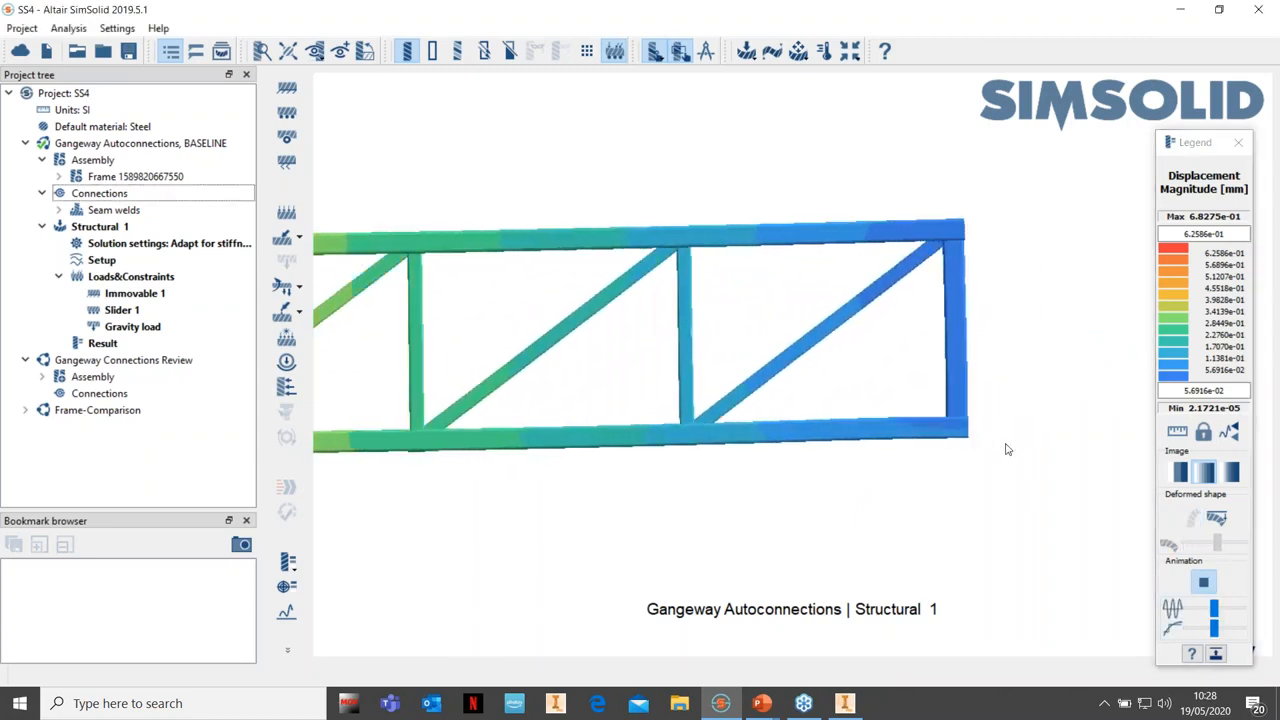
{"action": "scroll", "coordinate": [1006, 447], "scroll_direction": "up", "scroll_amount": 4}
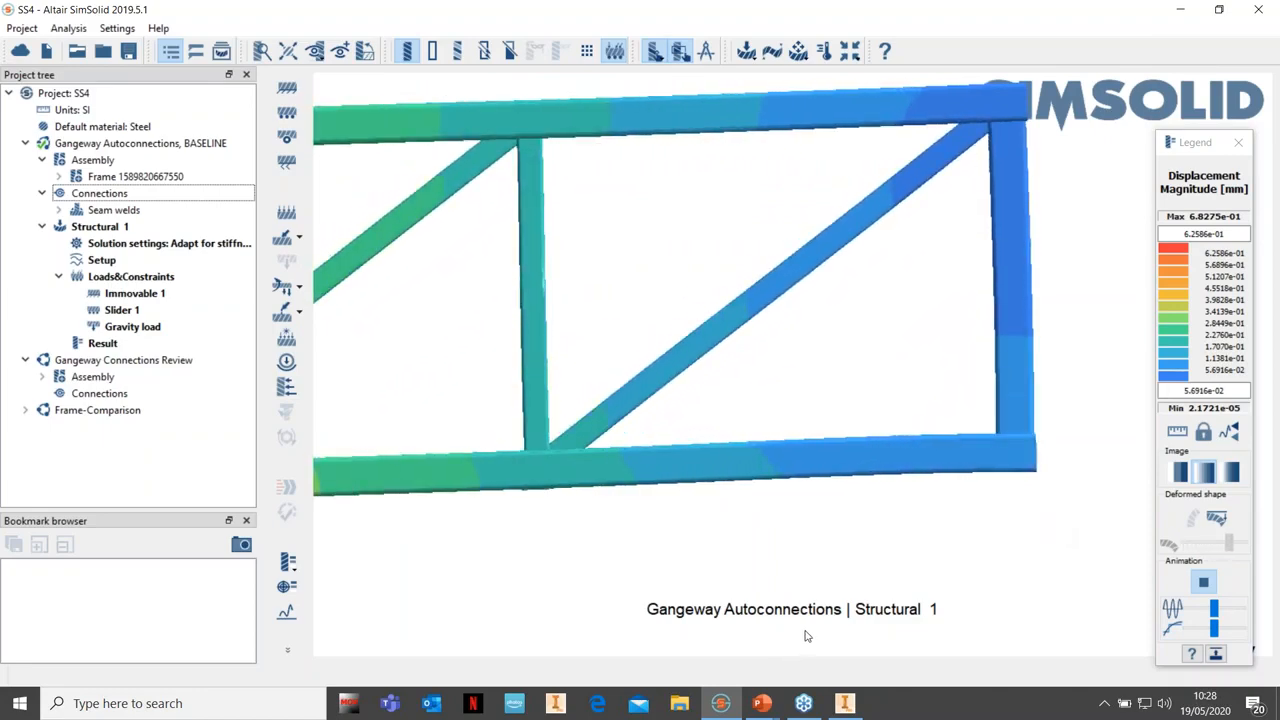
Switch to the PowerPoint slide show and advance to the "SimSolid – Take it for a spin" slide
{"action": "key", "text": "alt+Tab"}
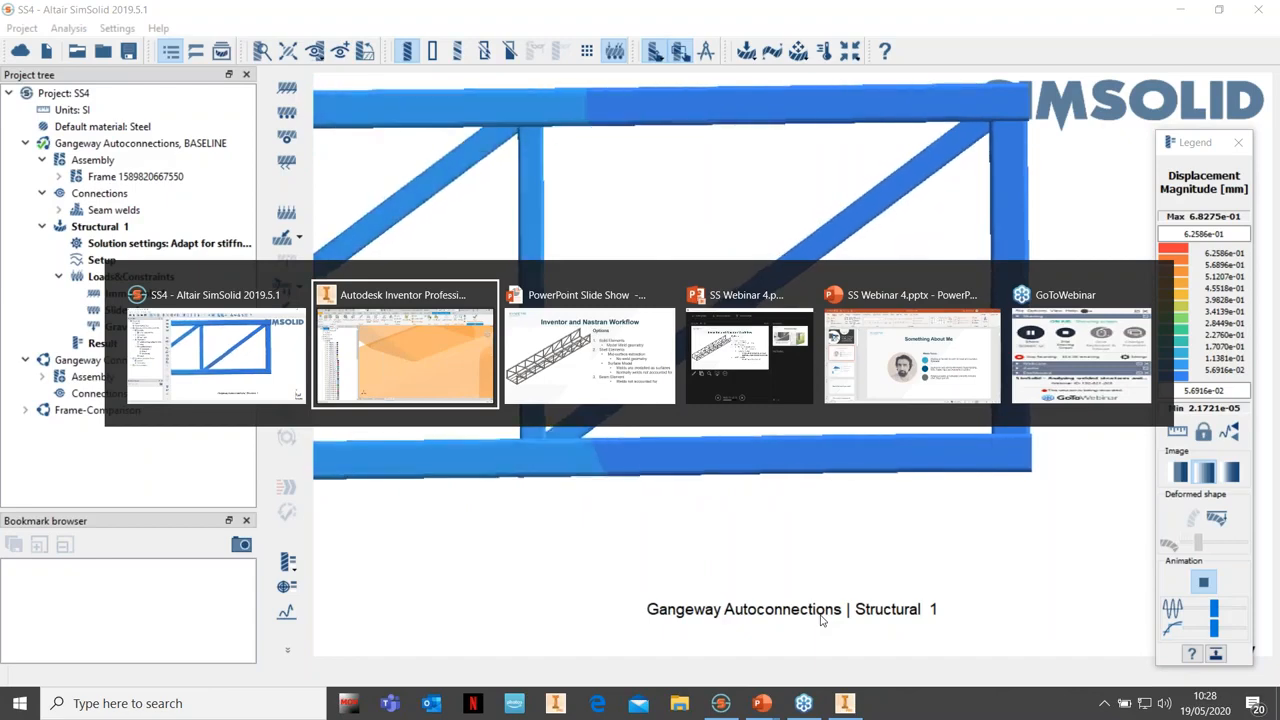
{"action": "key", "text": "alt+Tab"}
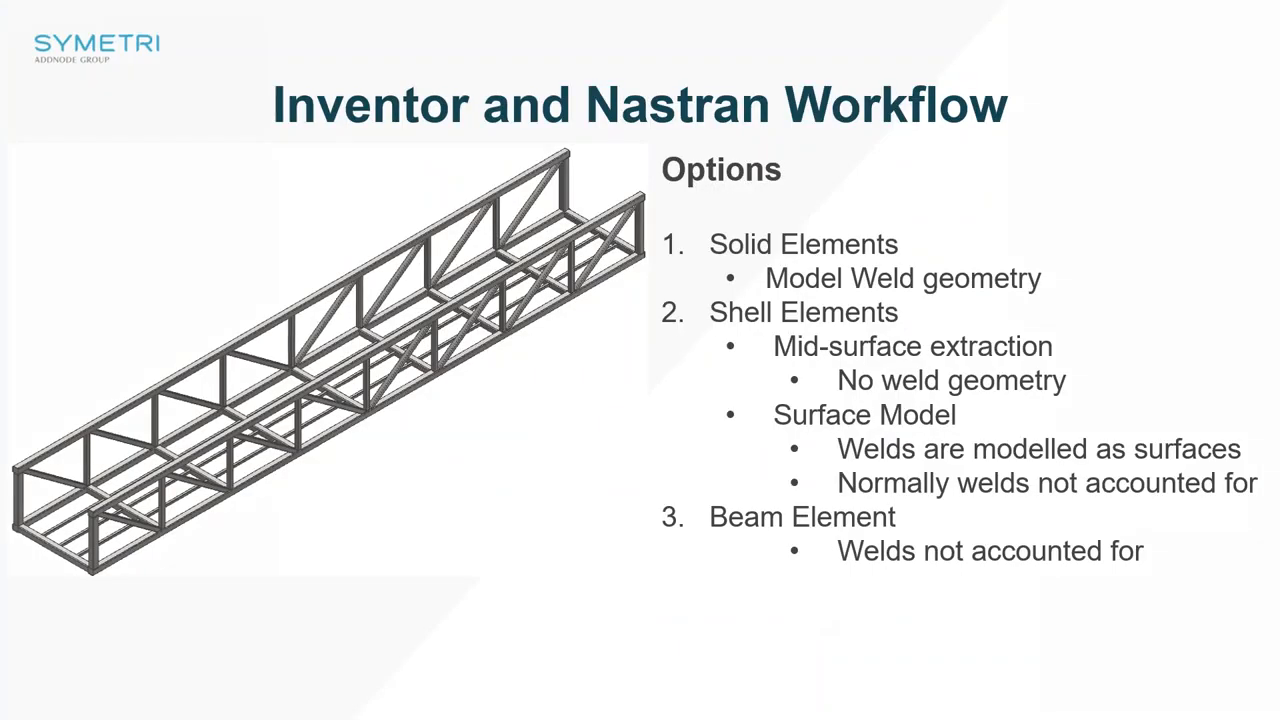
{"action": "key", "text": "Right"}
{"action": "key", "text": "Right"}
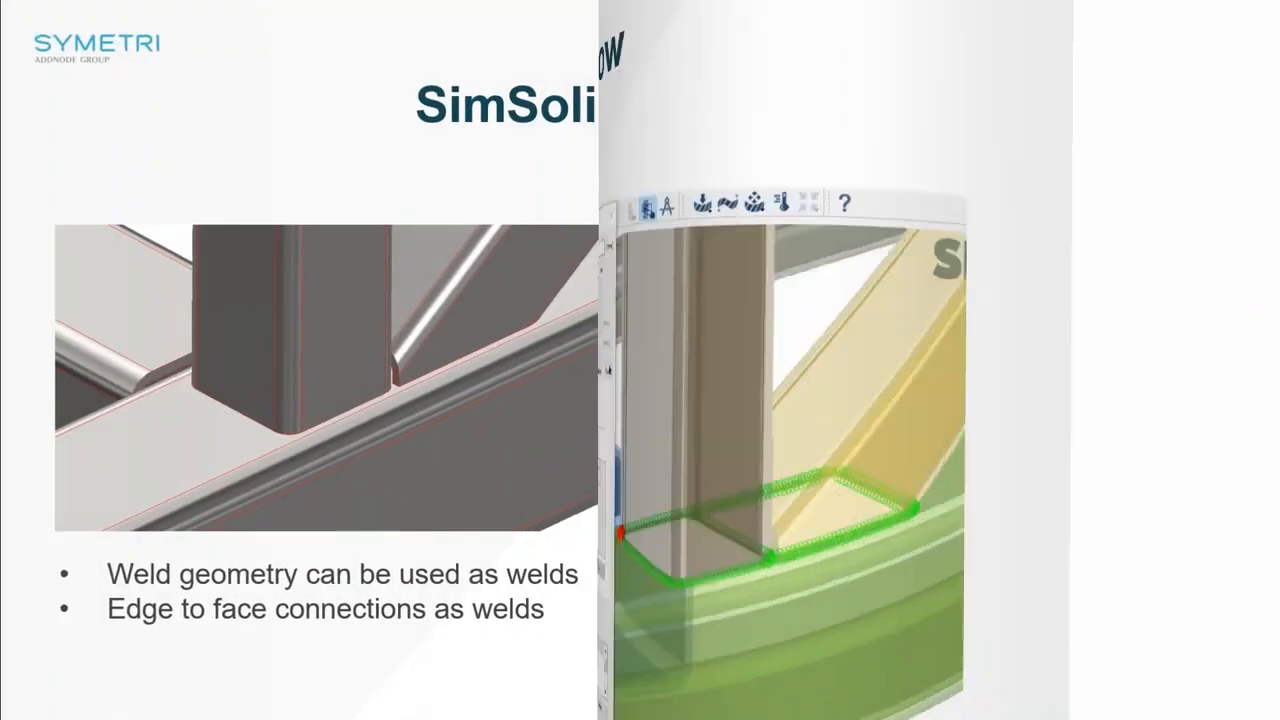
{"action": "key", "text": "Right"}
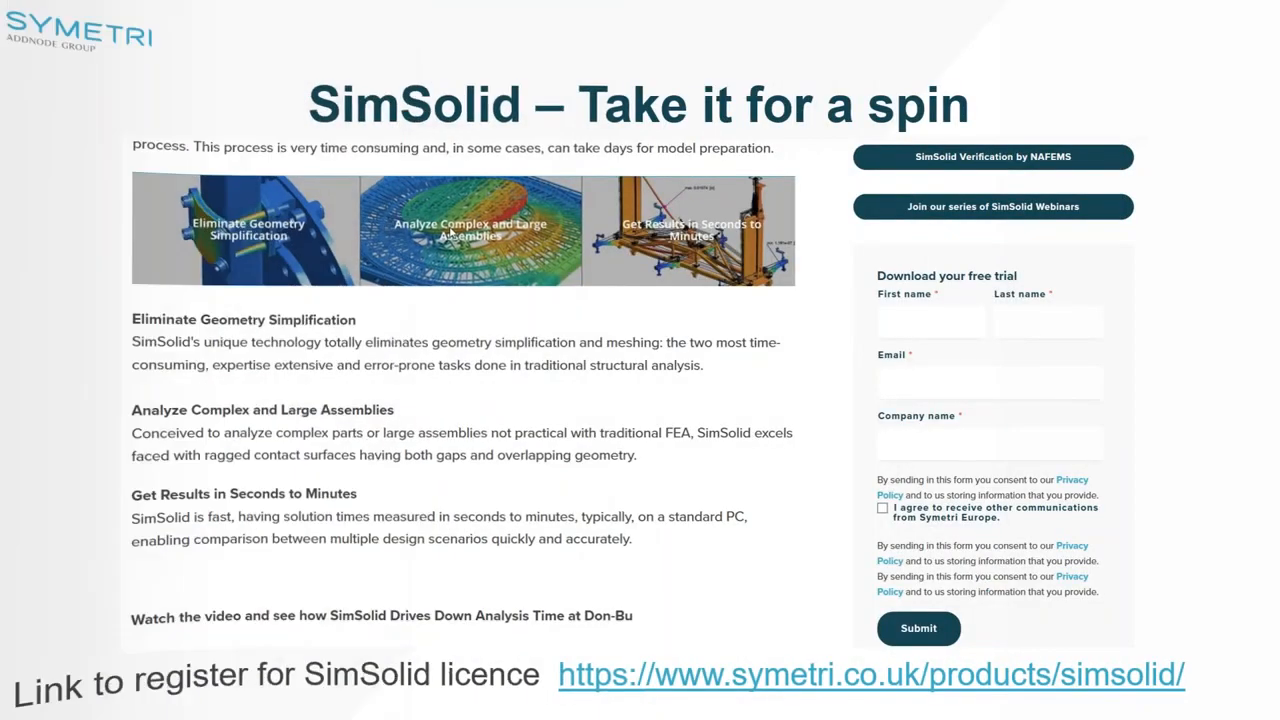